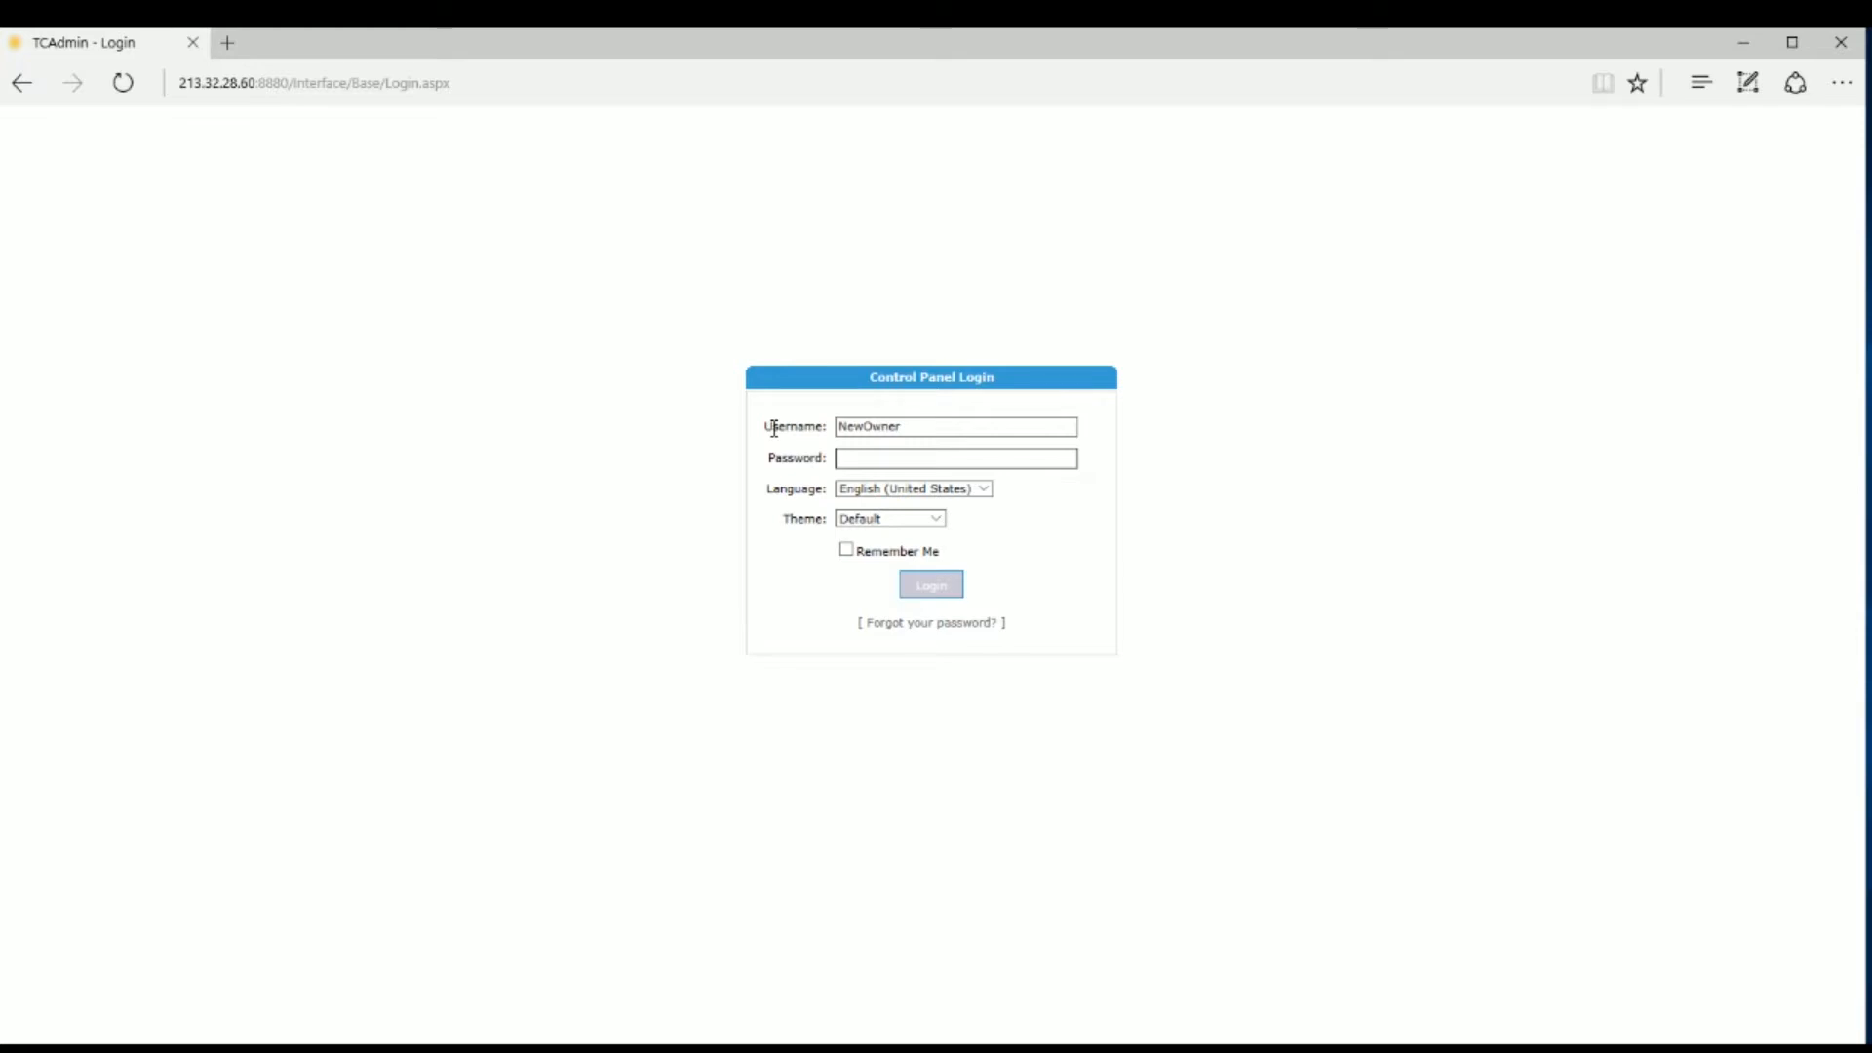
# Step: Enter the account password and log in to the TCAdmin control panel
pyautogui.click(862, 465)
pyautogui.write('•••••••')
pyautogui.click(937, 583)
pyautogui.click(937, 584)
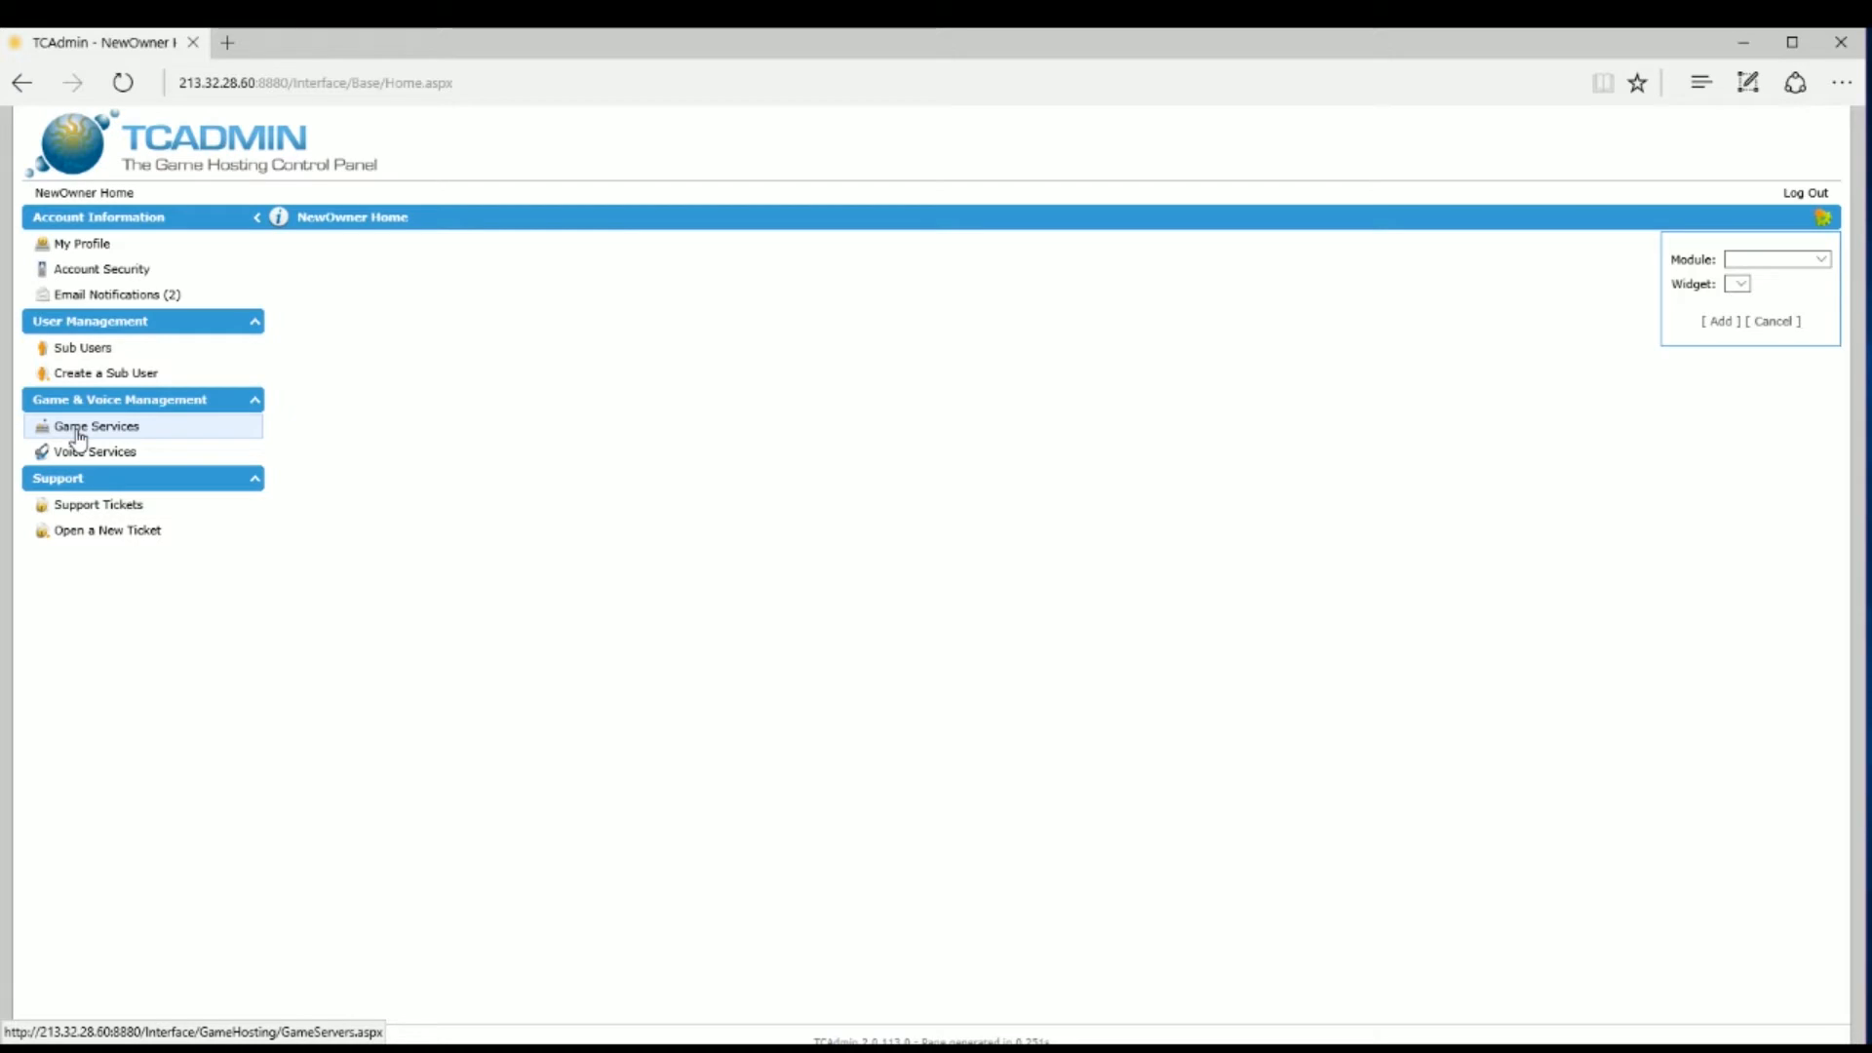
# Step: Open the stopped 100-slot Eco Global Survival server's page from Game Services
pyautogui.click(80, 436)
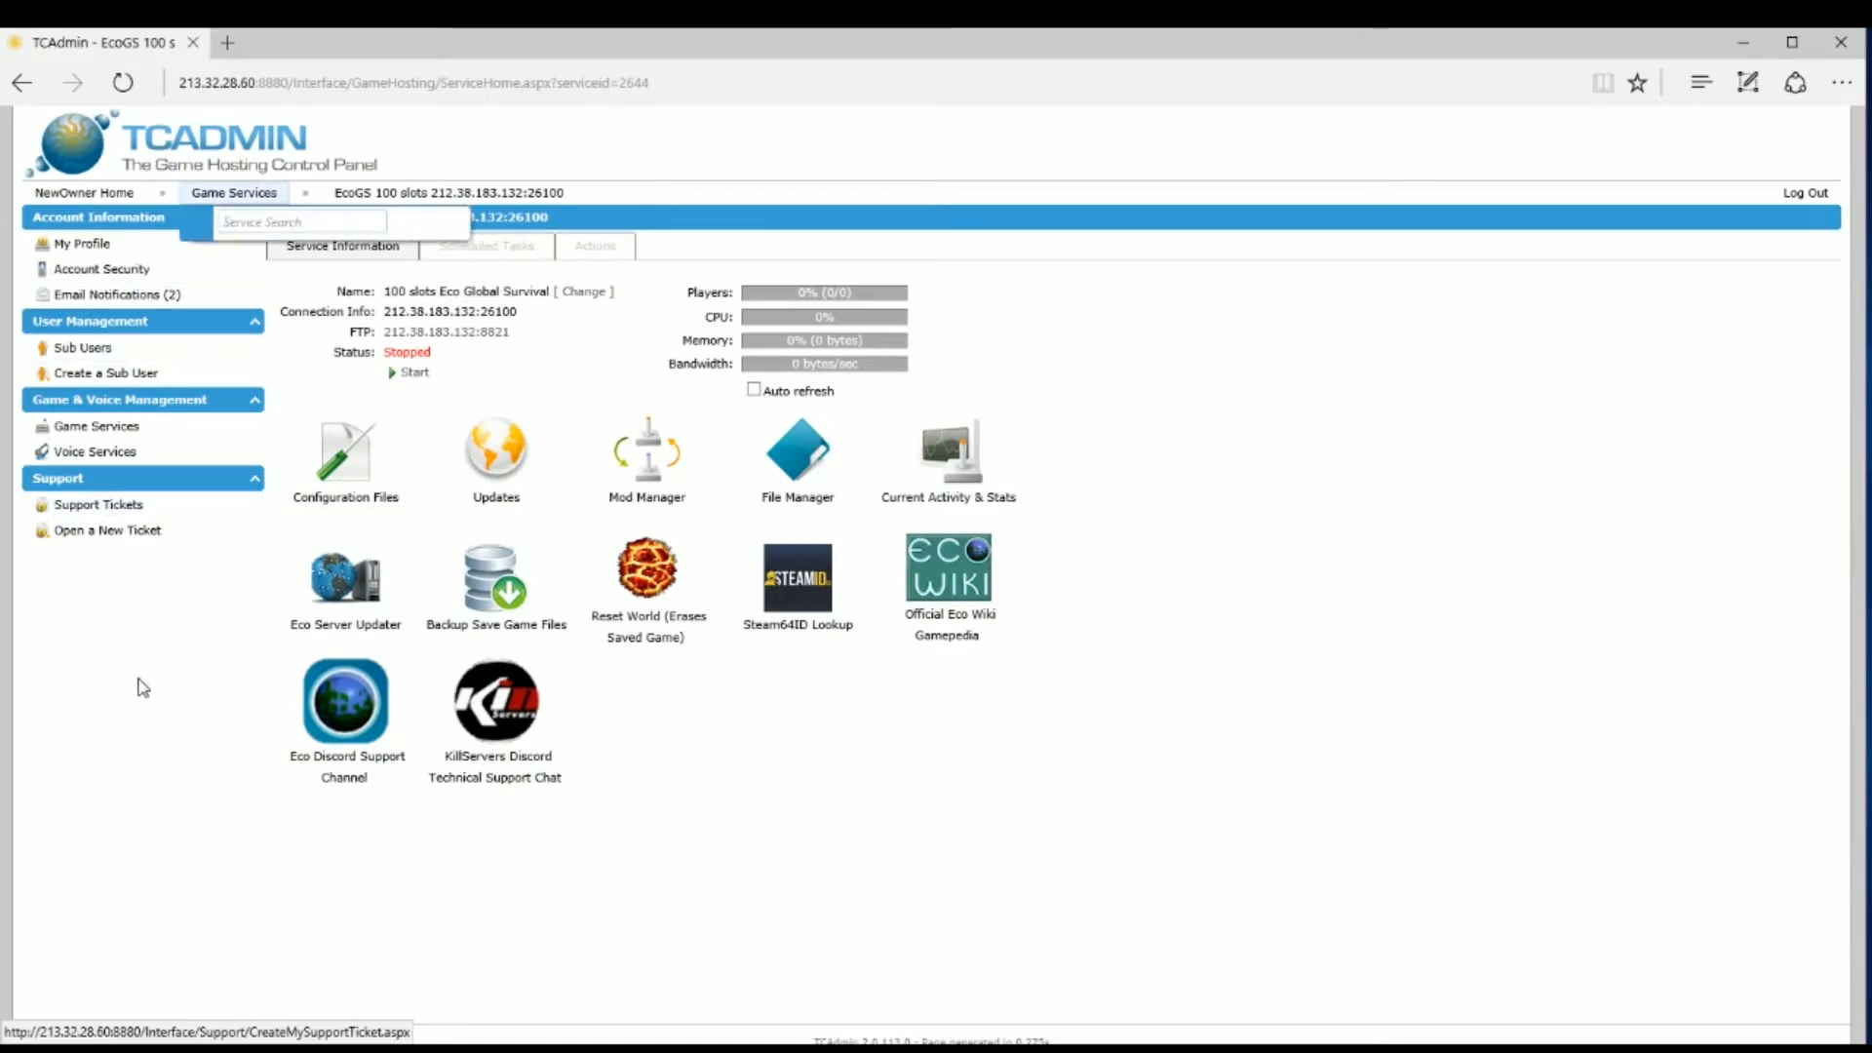
pyautogui.moveTo(174, 221)
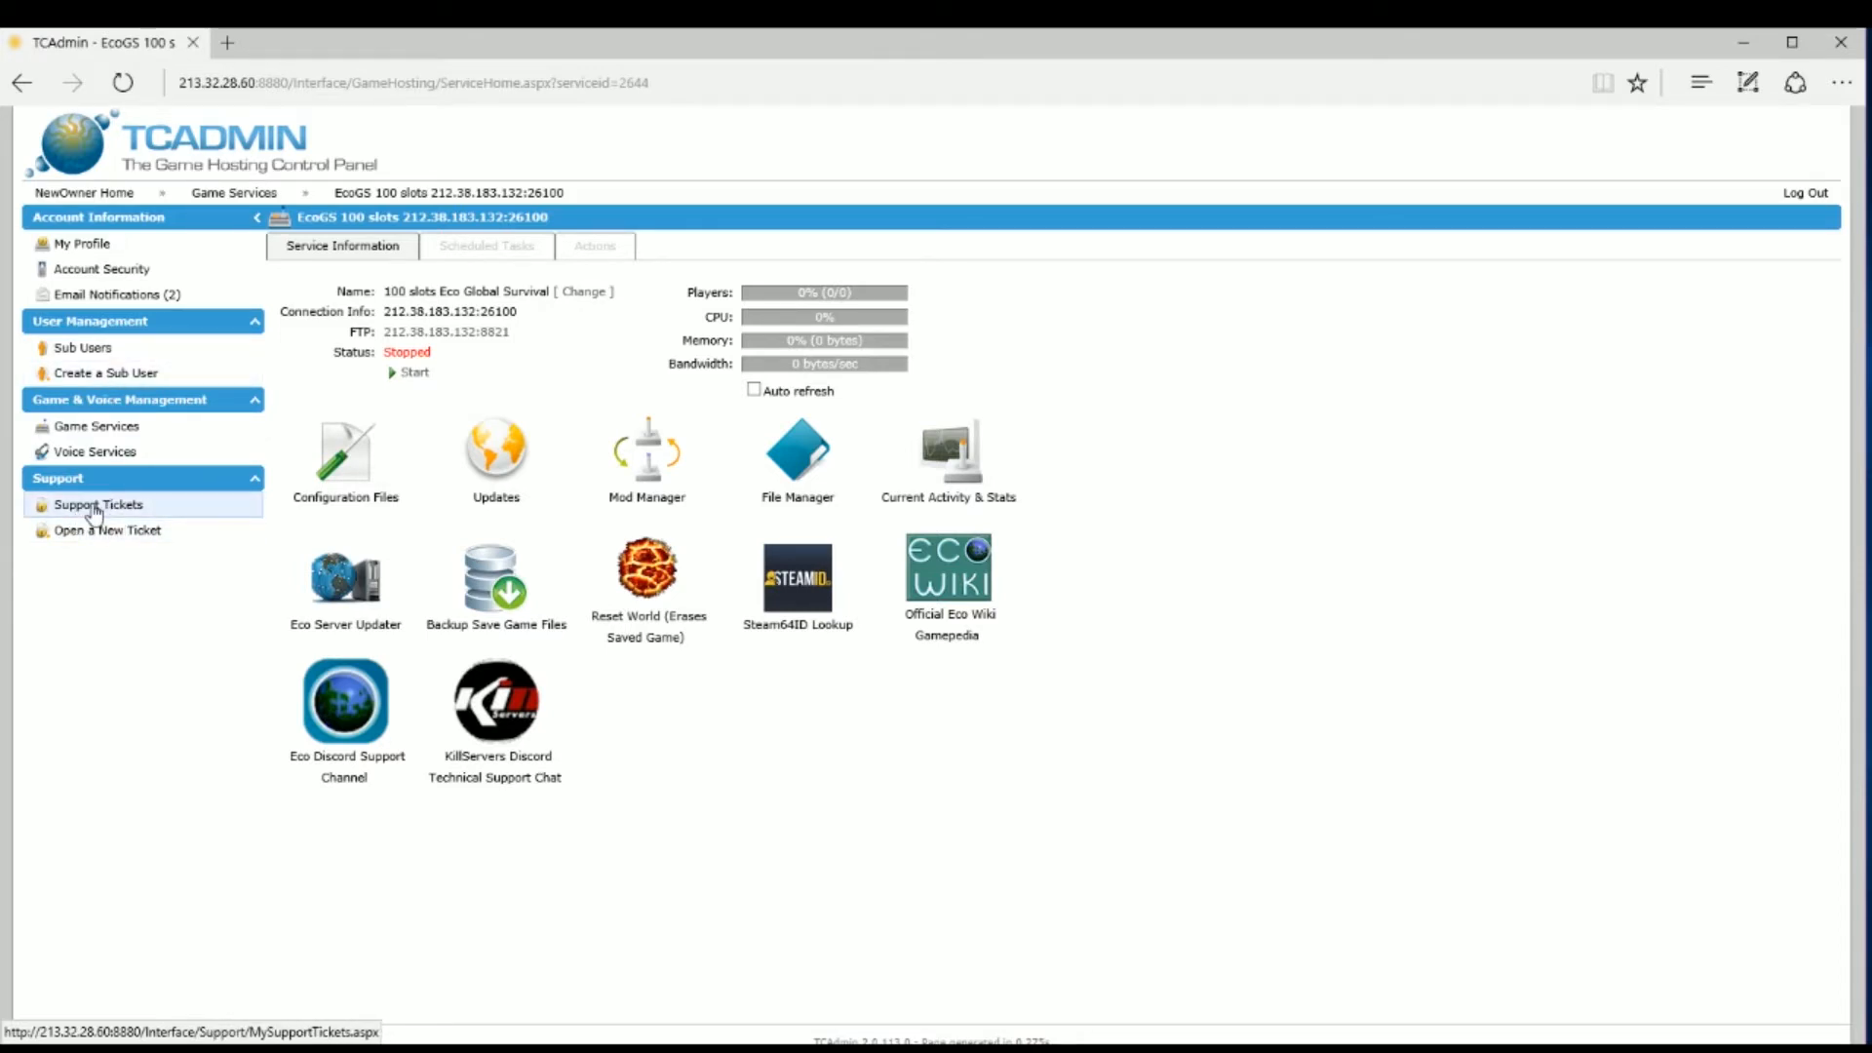
# Step: Open a new support ticket with EcoGS (212.38.183.132:26100) as its related service
pyautogui.click(95, 507)
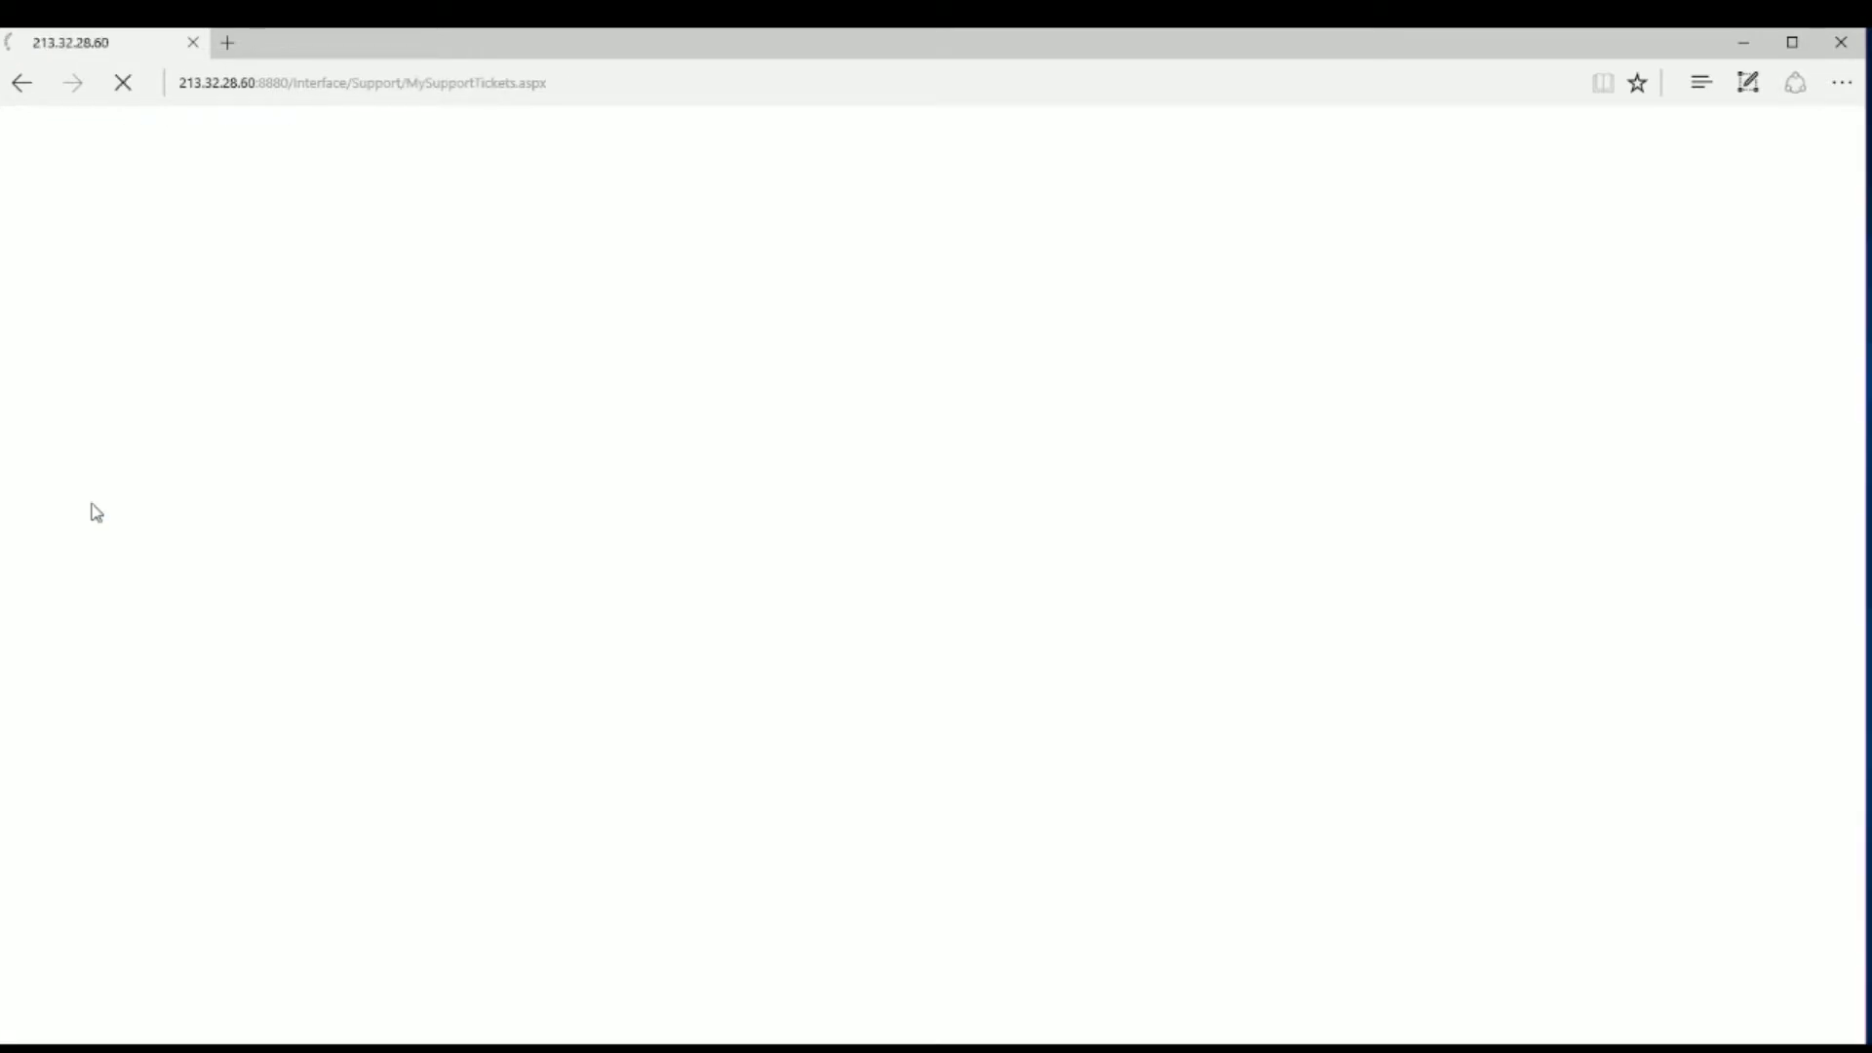
pyautogui.click(94, 531)
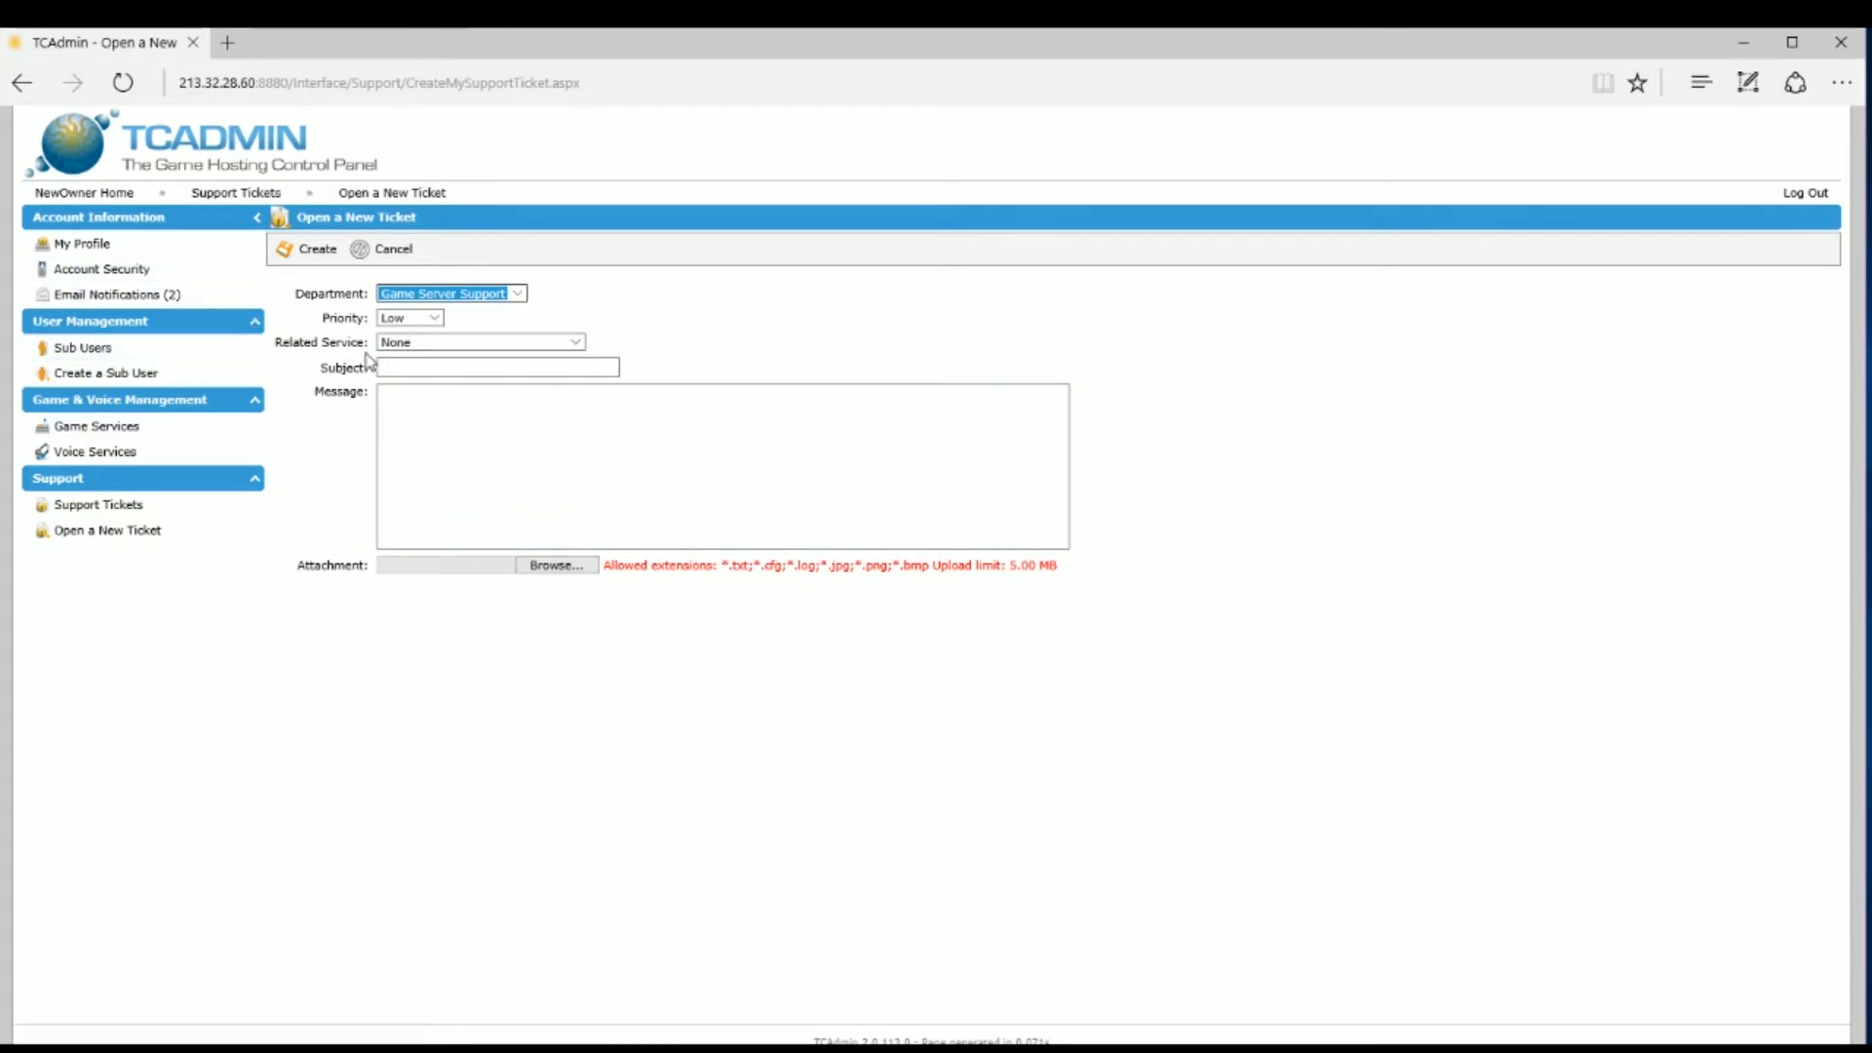
pyautogui.click(578, 343)
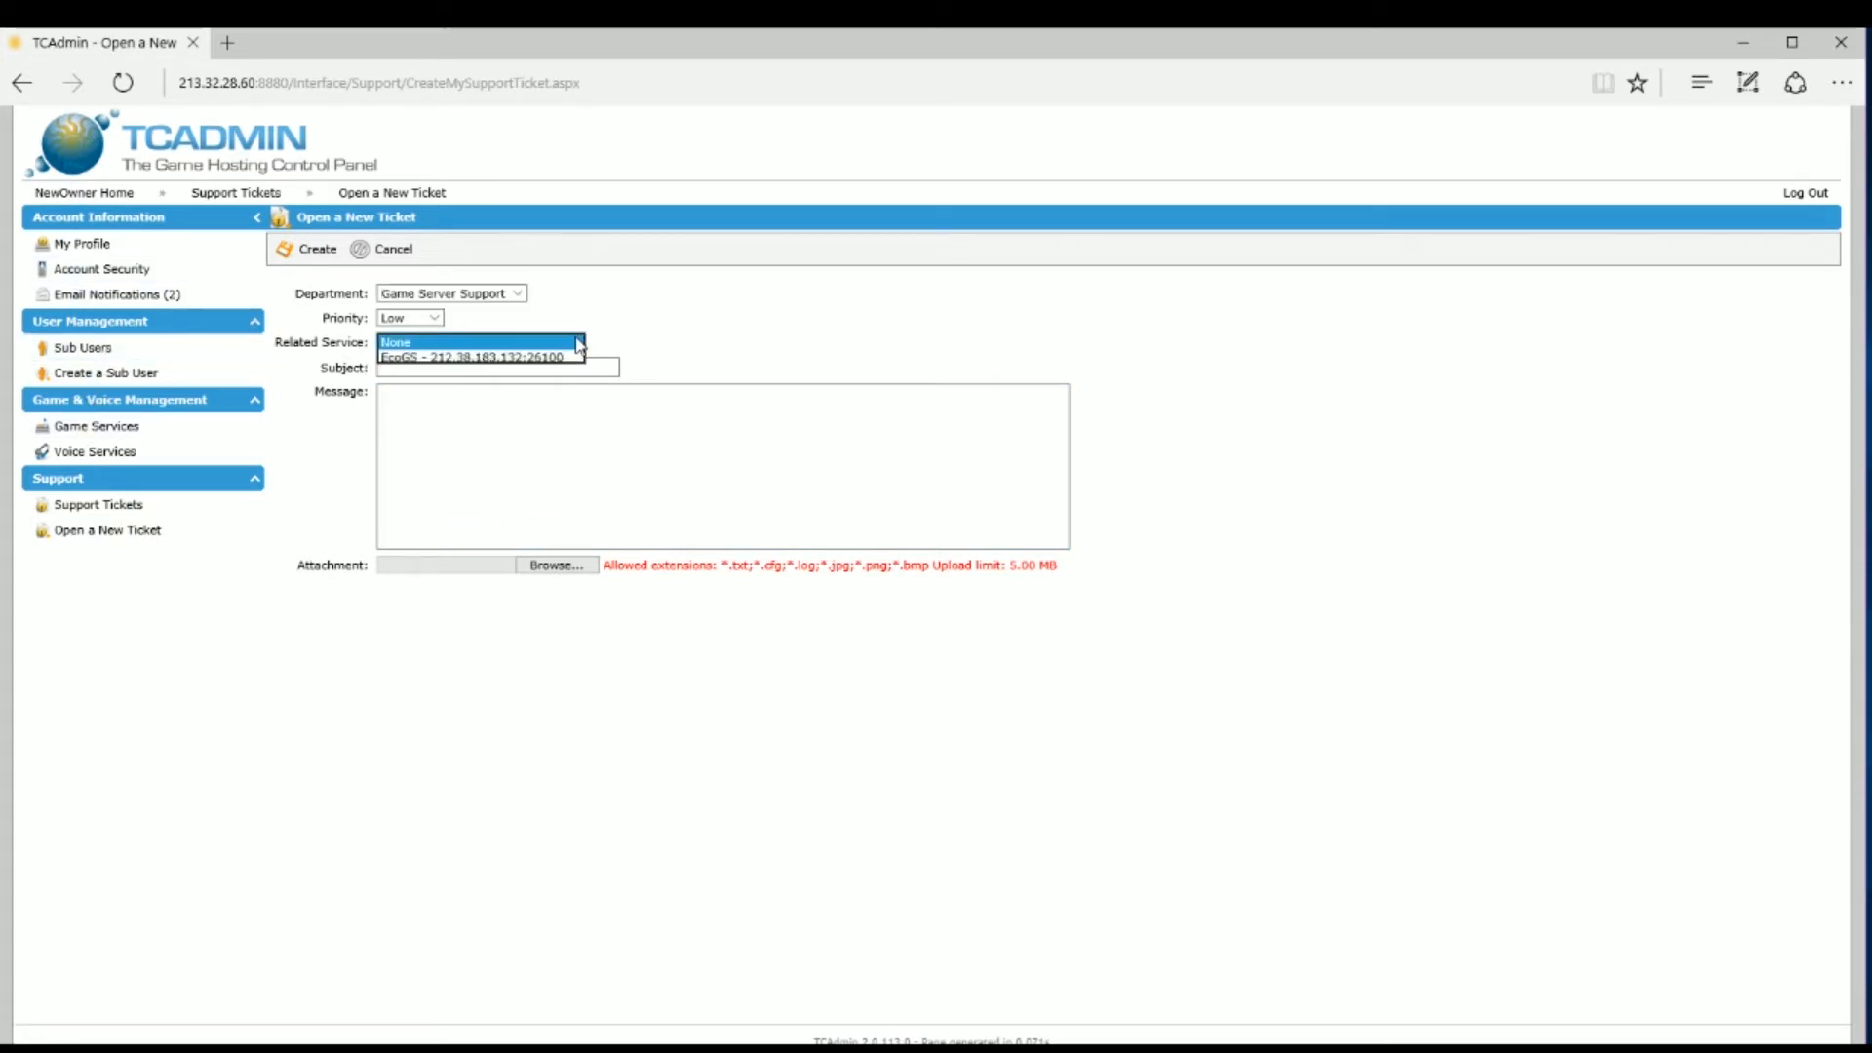
pyautogui.click(576, 361)
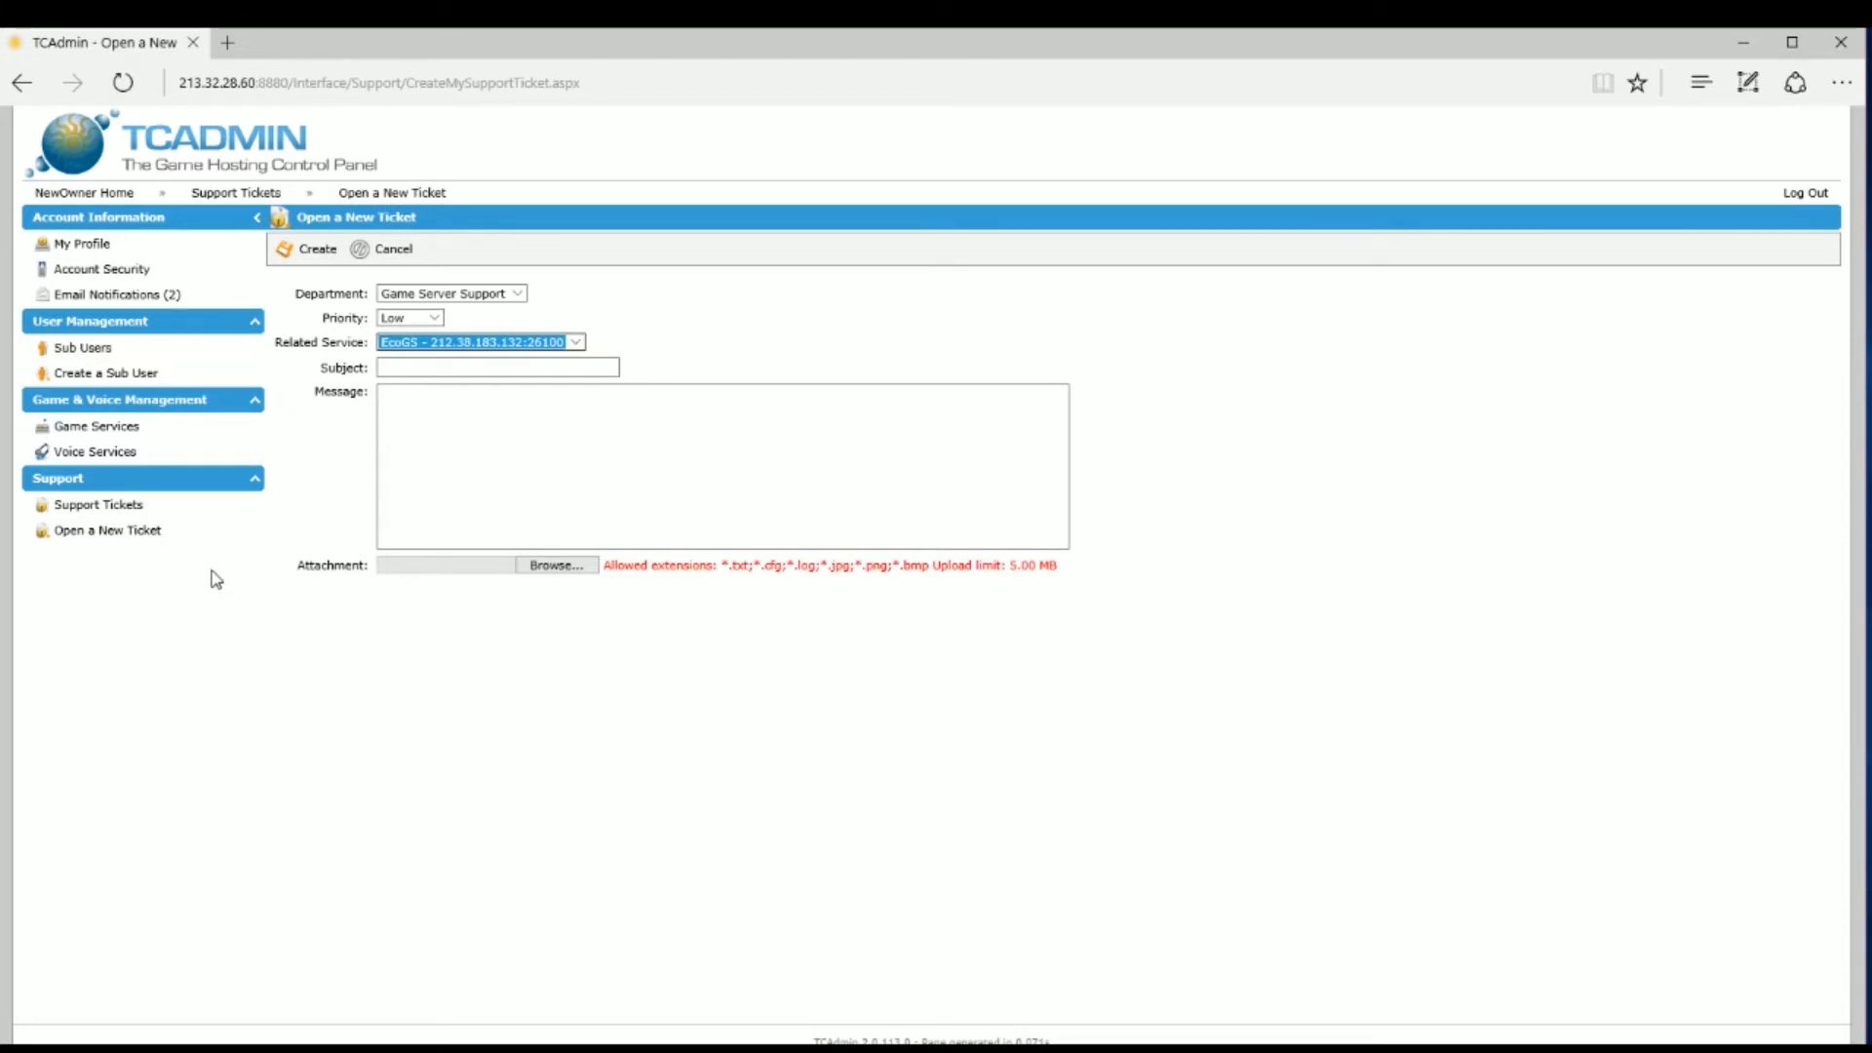
# Step: Browse a new sub user's game service and support permissions, then view the empty Sub Users list
pyautogui.click(90, 381)
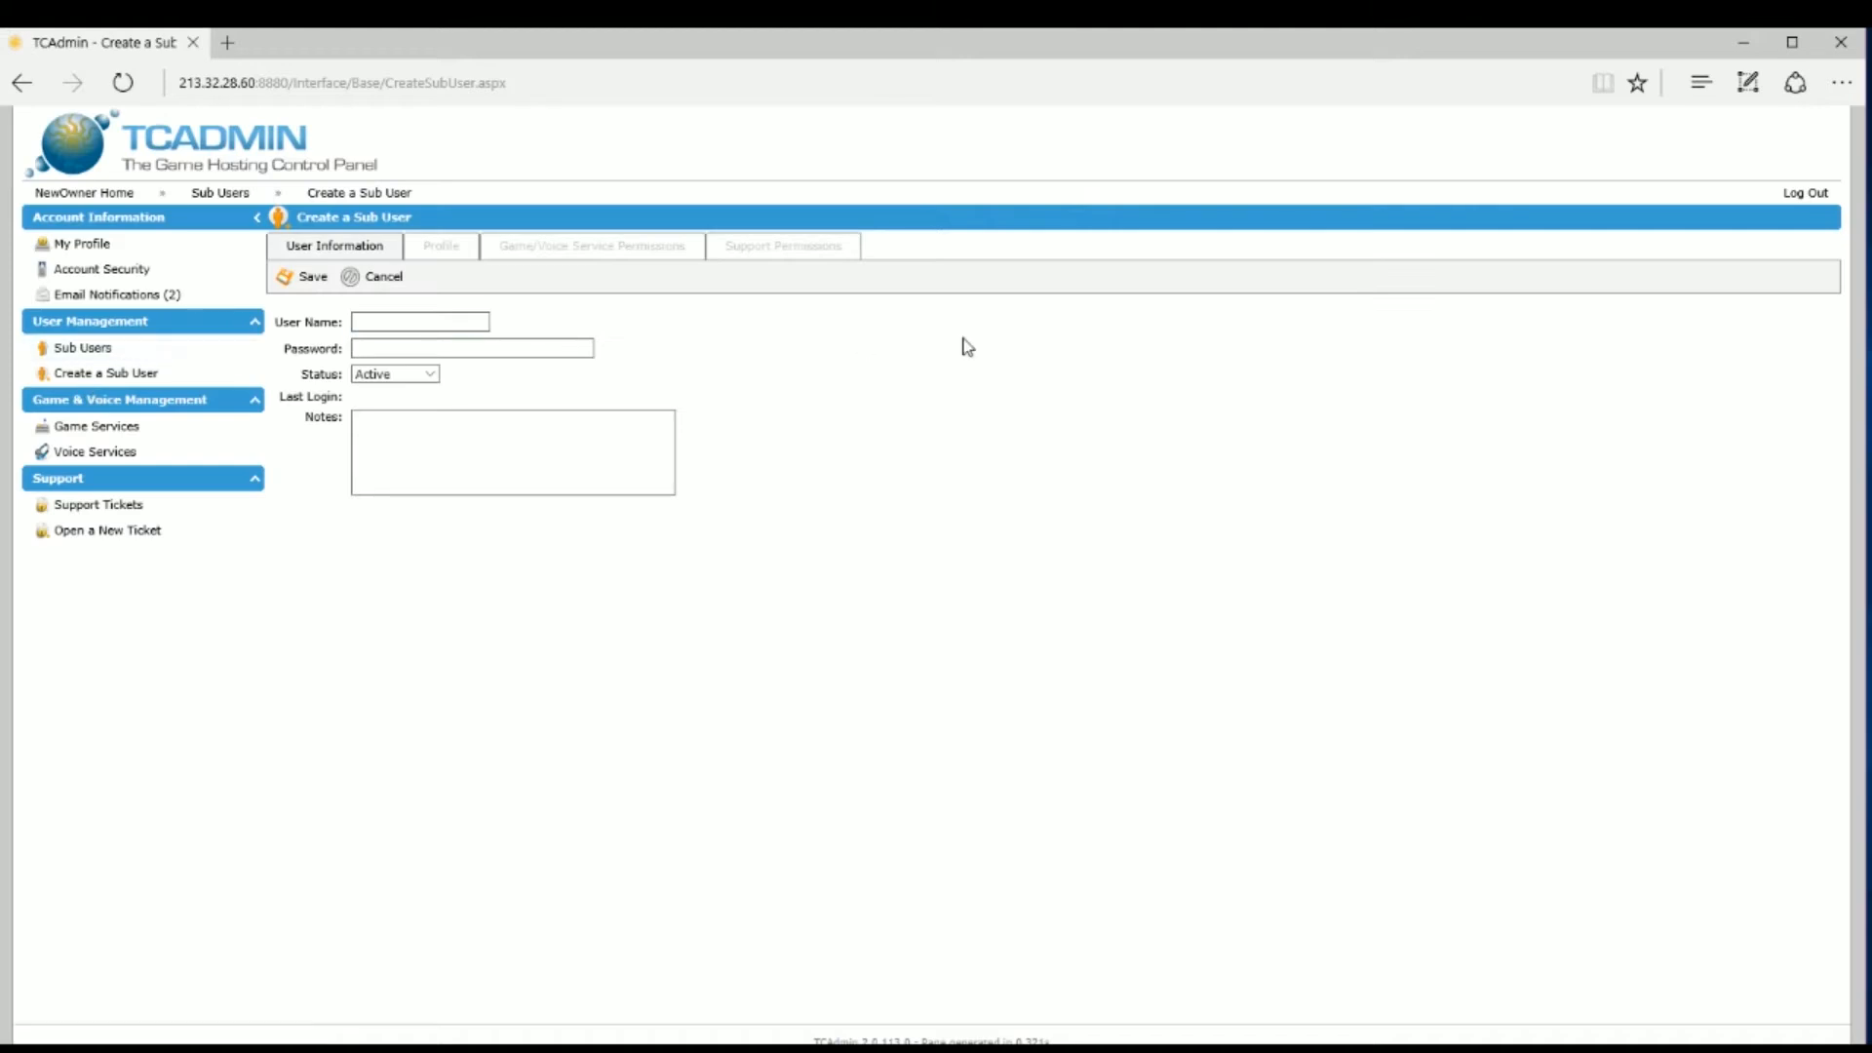
pyautogui.click(630, 253)
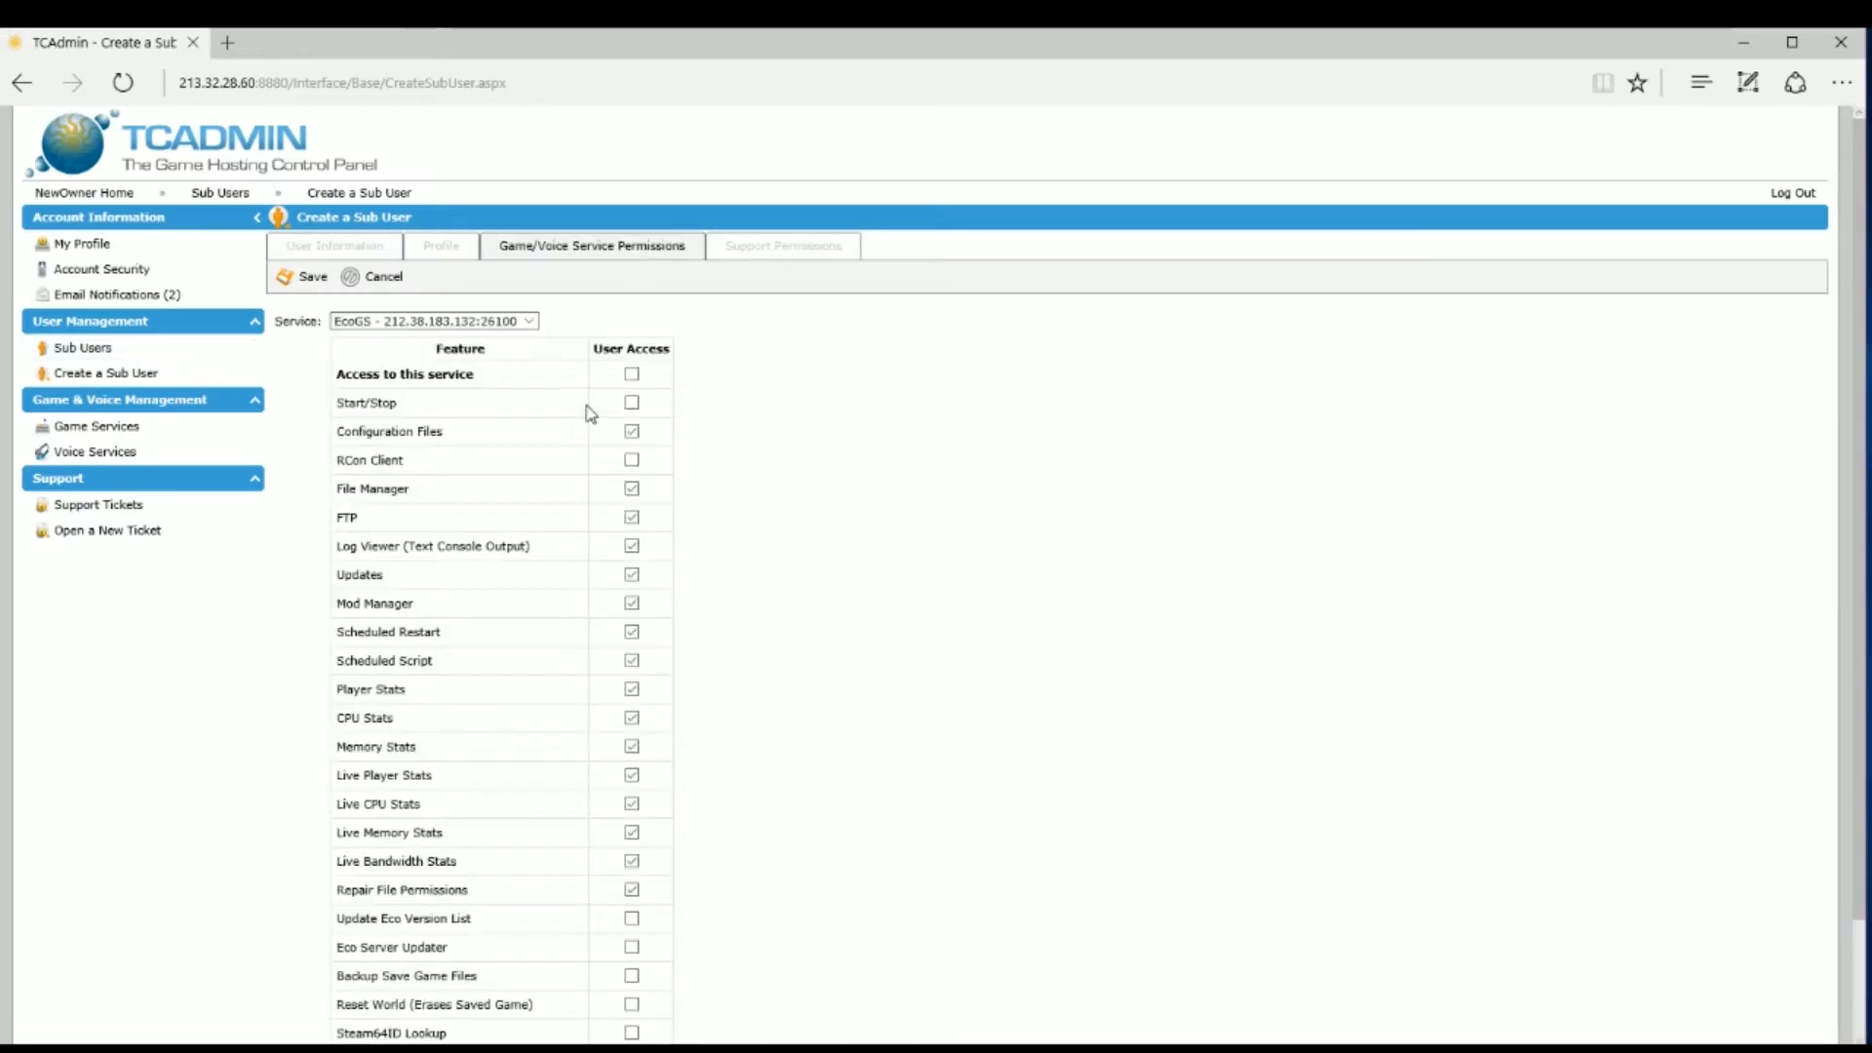
pyautogui.click(759, 249)
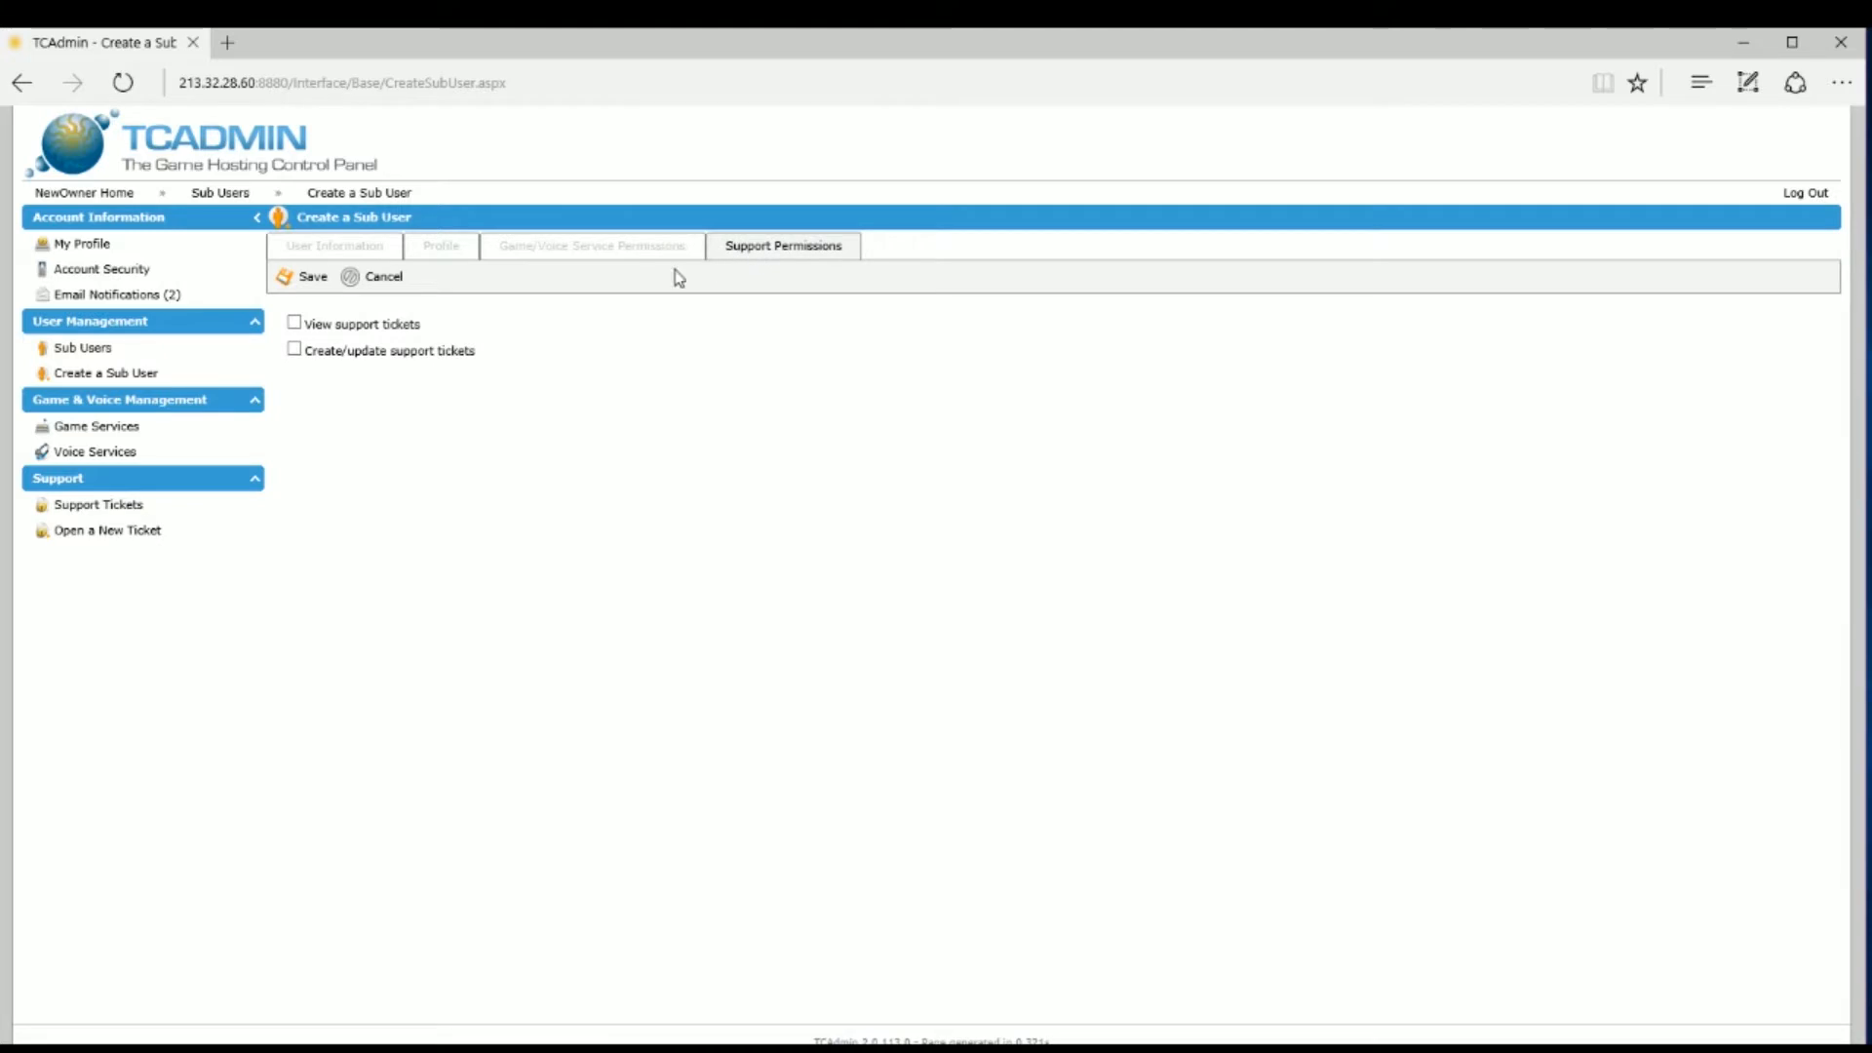
pyautogui.click(556, 251)
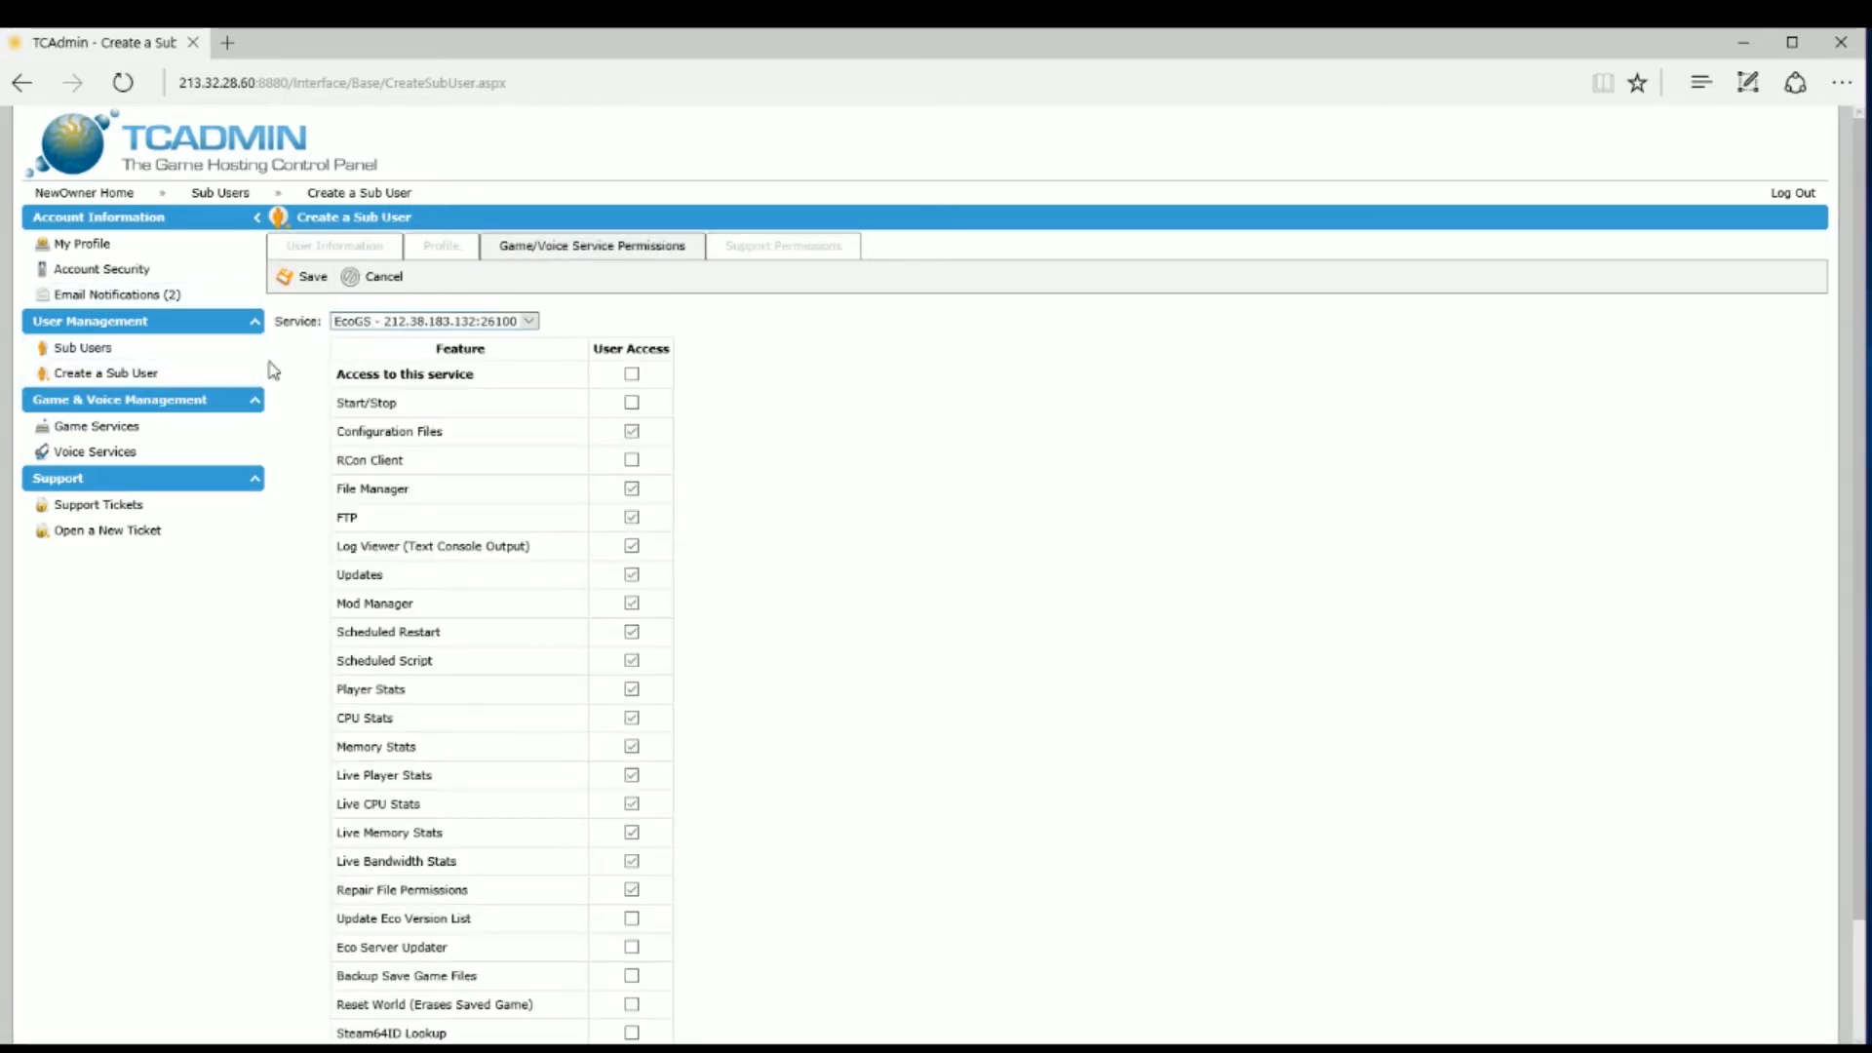
pyautogui.click(95, 355)
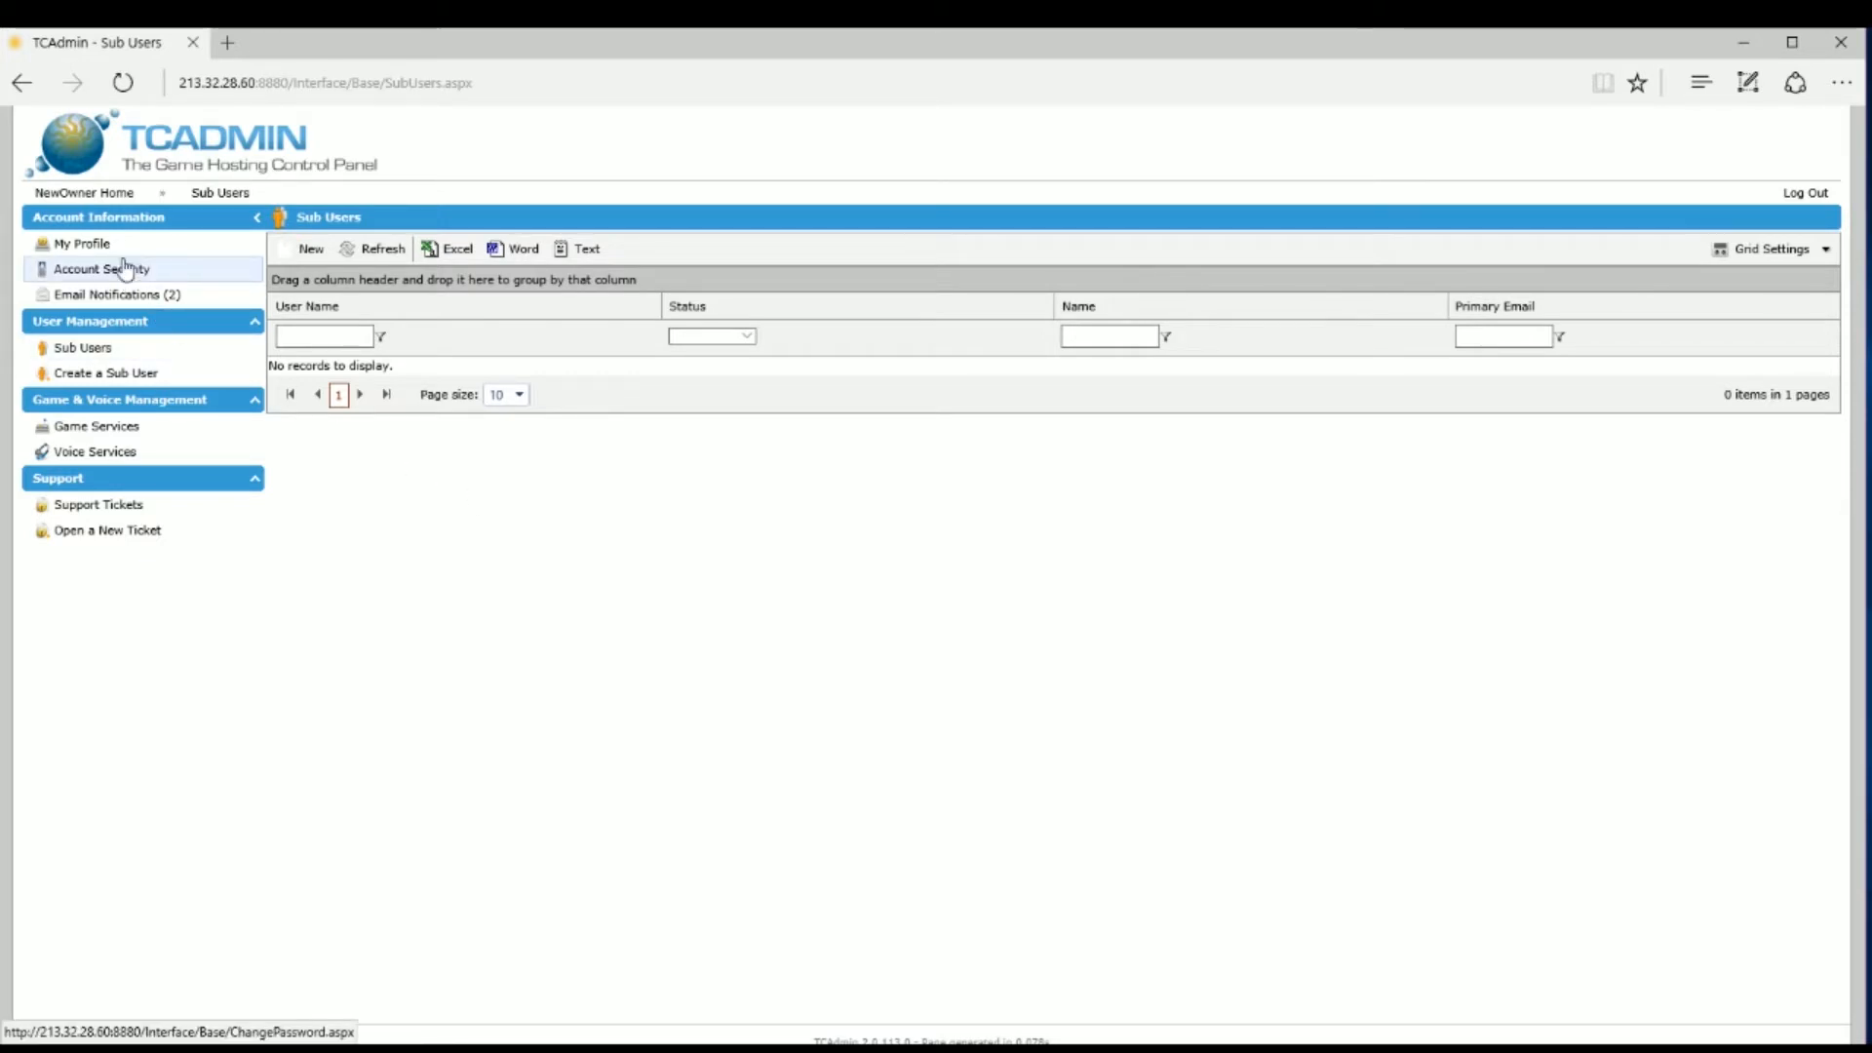
# Step: Return to the Game Services list to reach the Eco server's configuration files
pyautogui.click(118, 435)
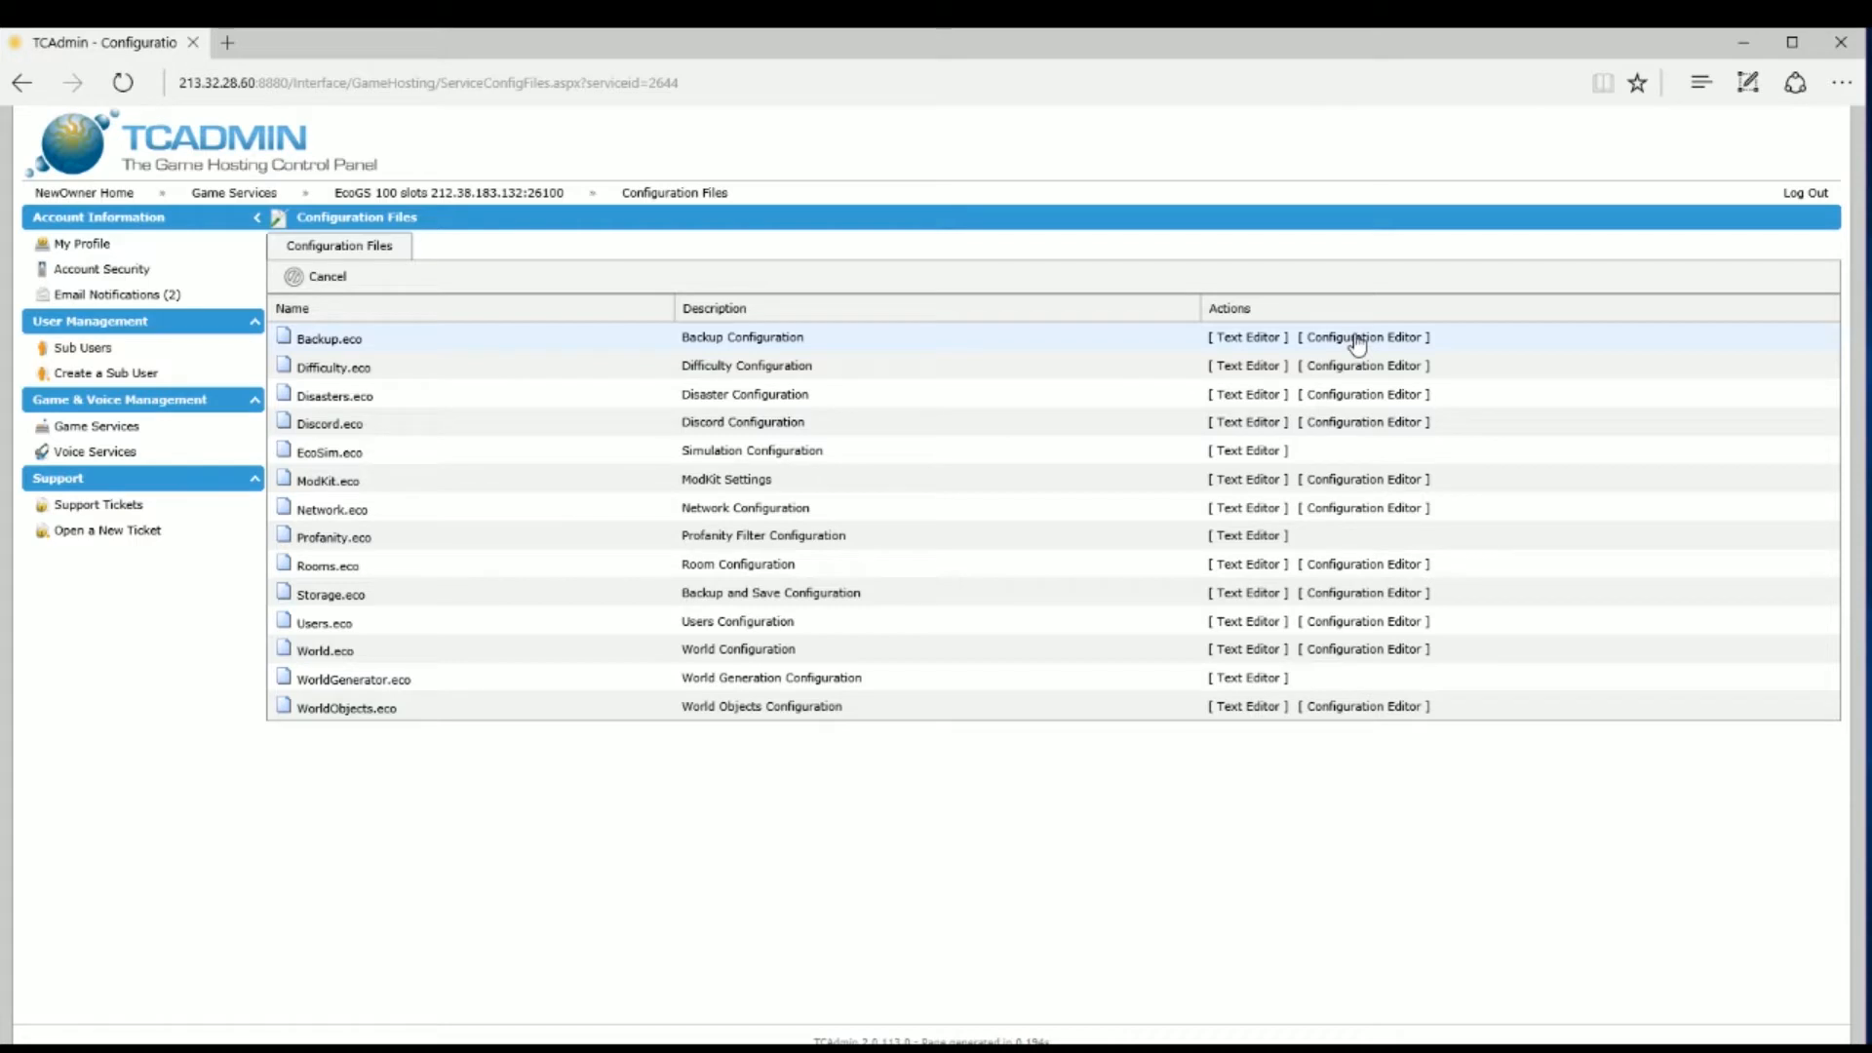
# Step: Save Backup.eco as is, keeping 12 daily backups taken every 2 hours
pyautogui.click(1358, 338)
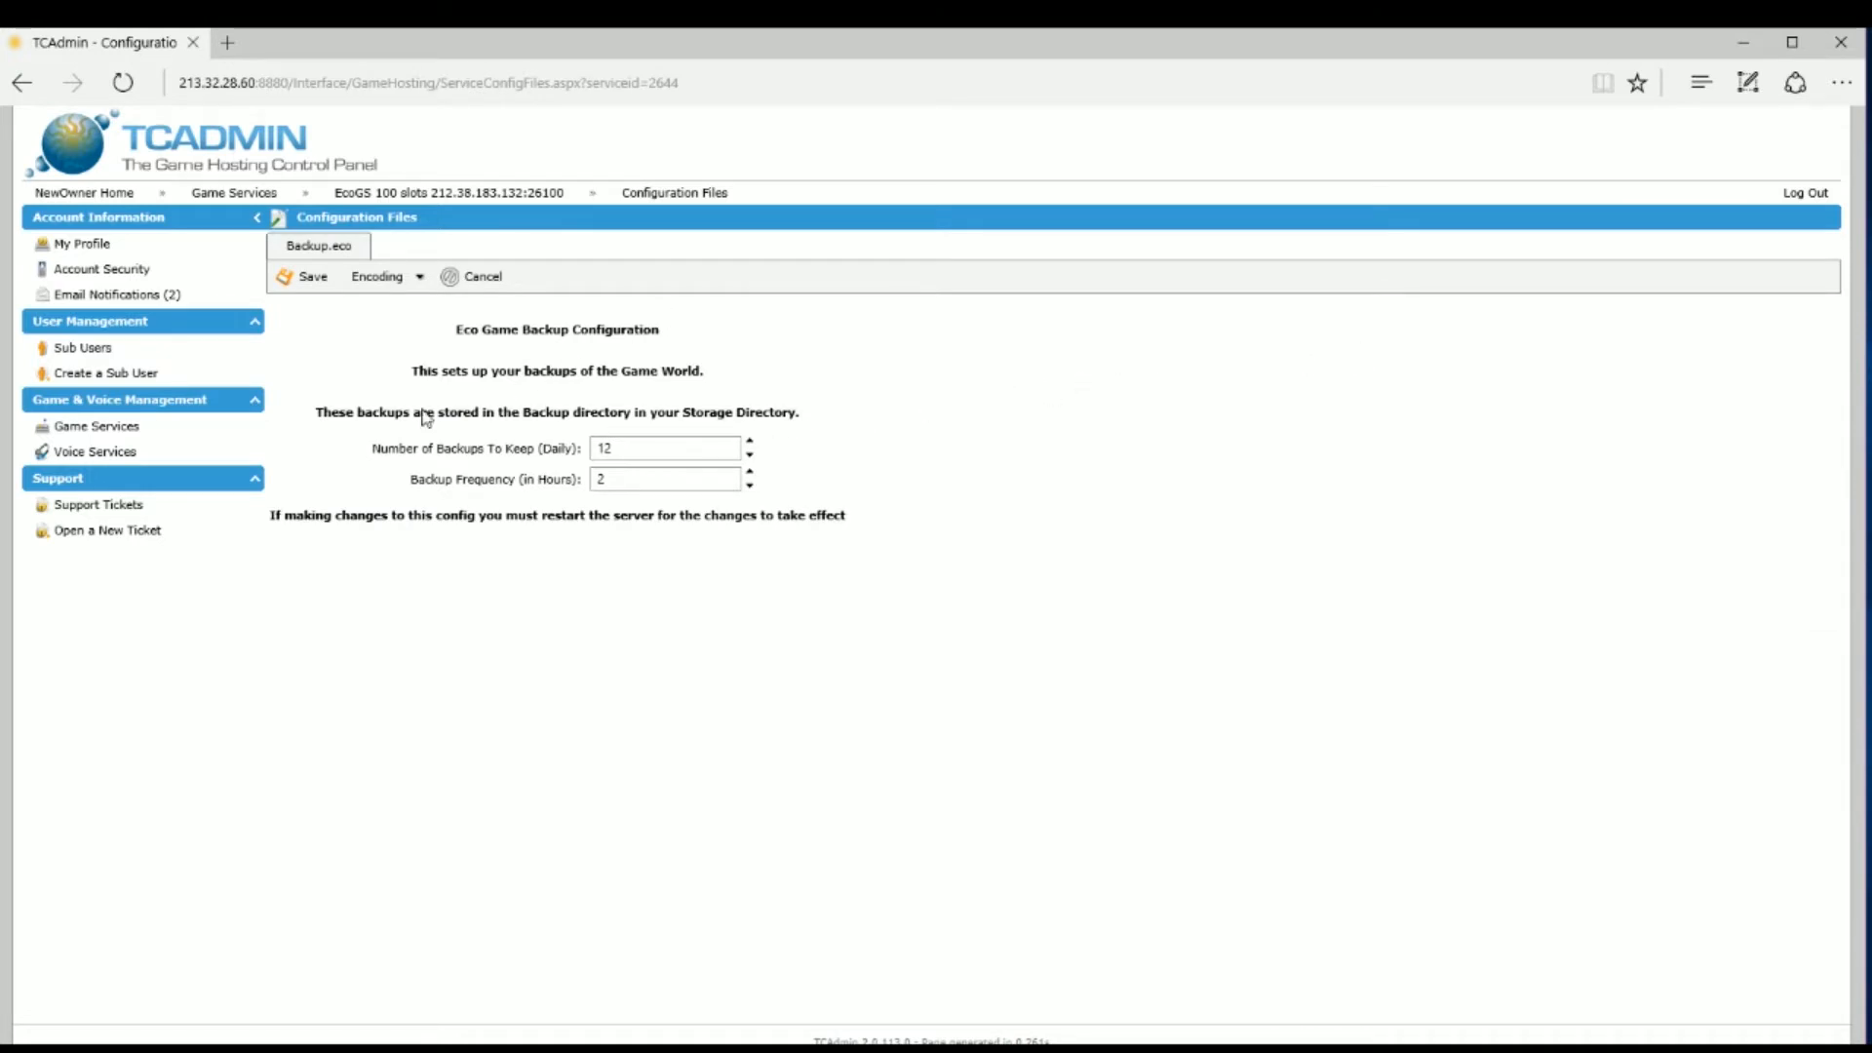
pyautogui.moveTo(619, 443)
pyautogui.click(314, 281)
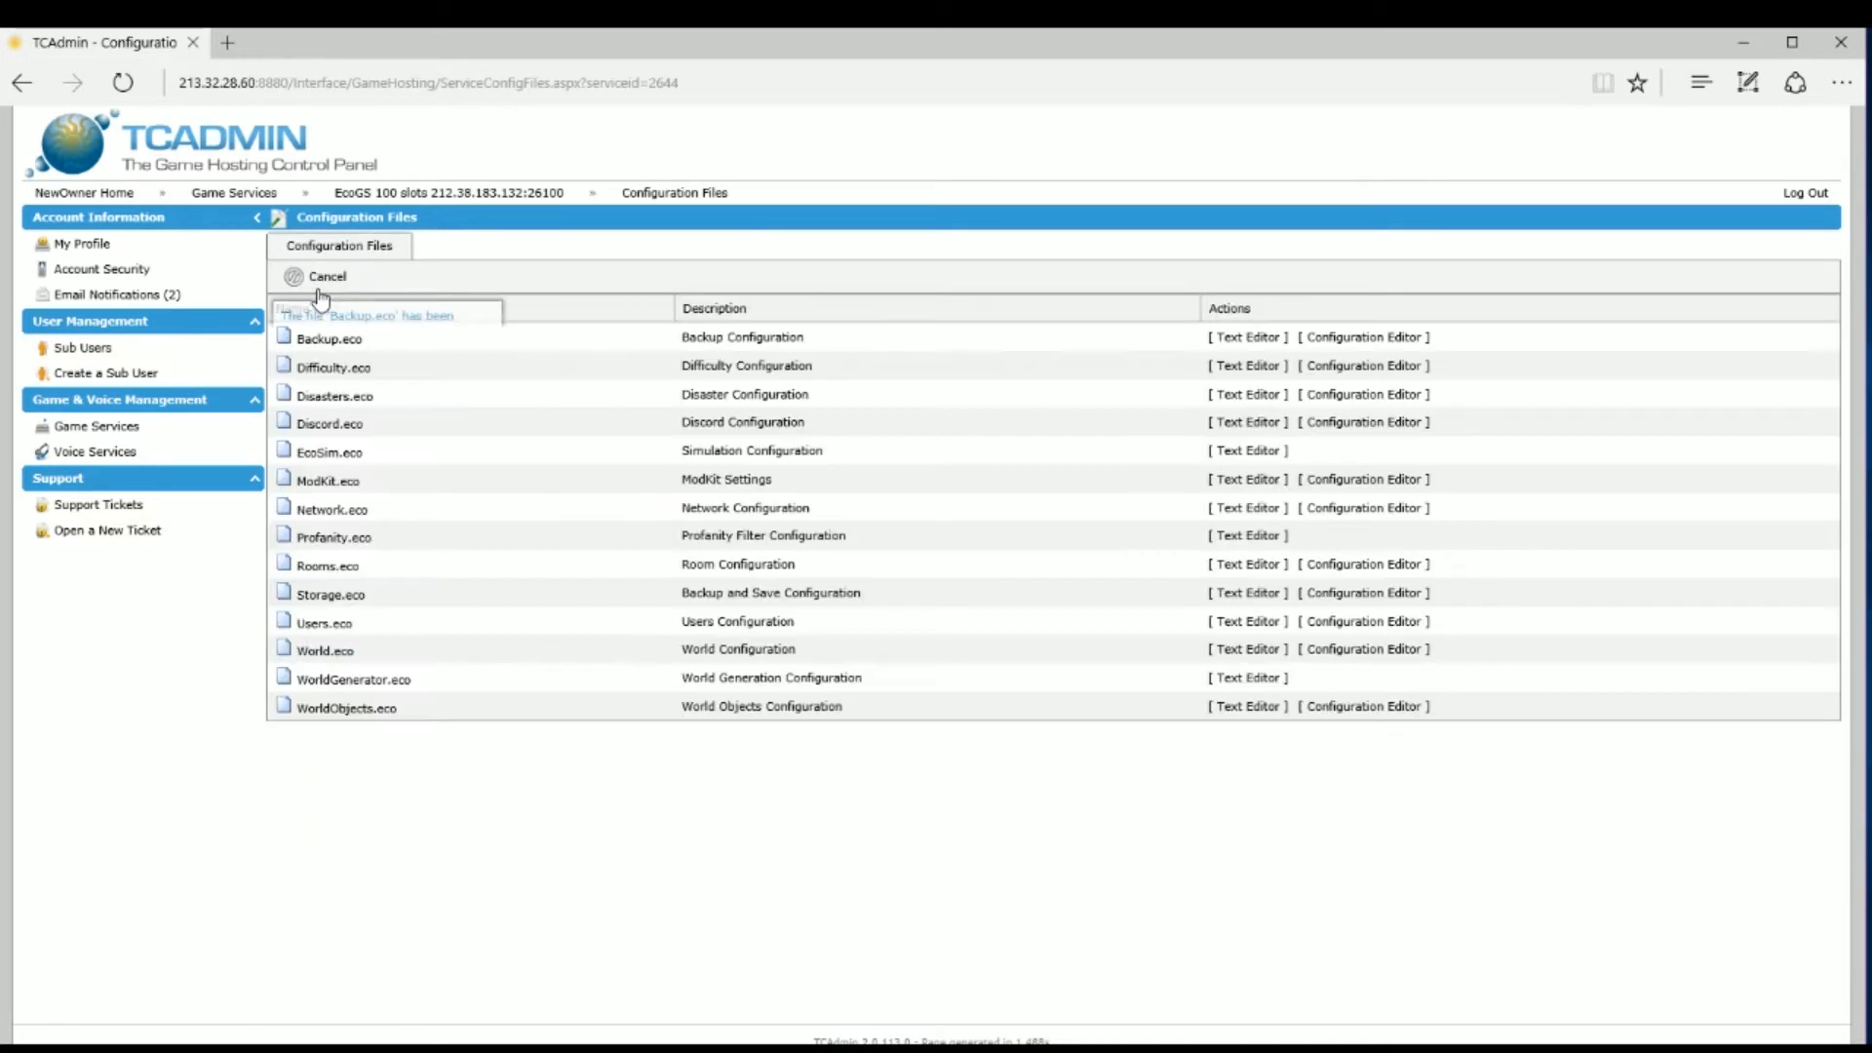
# Step: Give Difficulty.eco the Low Collaboration preset and a 0.6 specialty cost multiplier, then save
pyautogui.click(1314, 366)
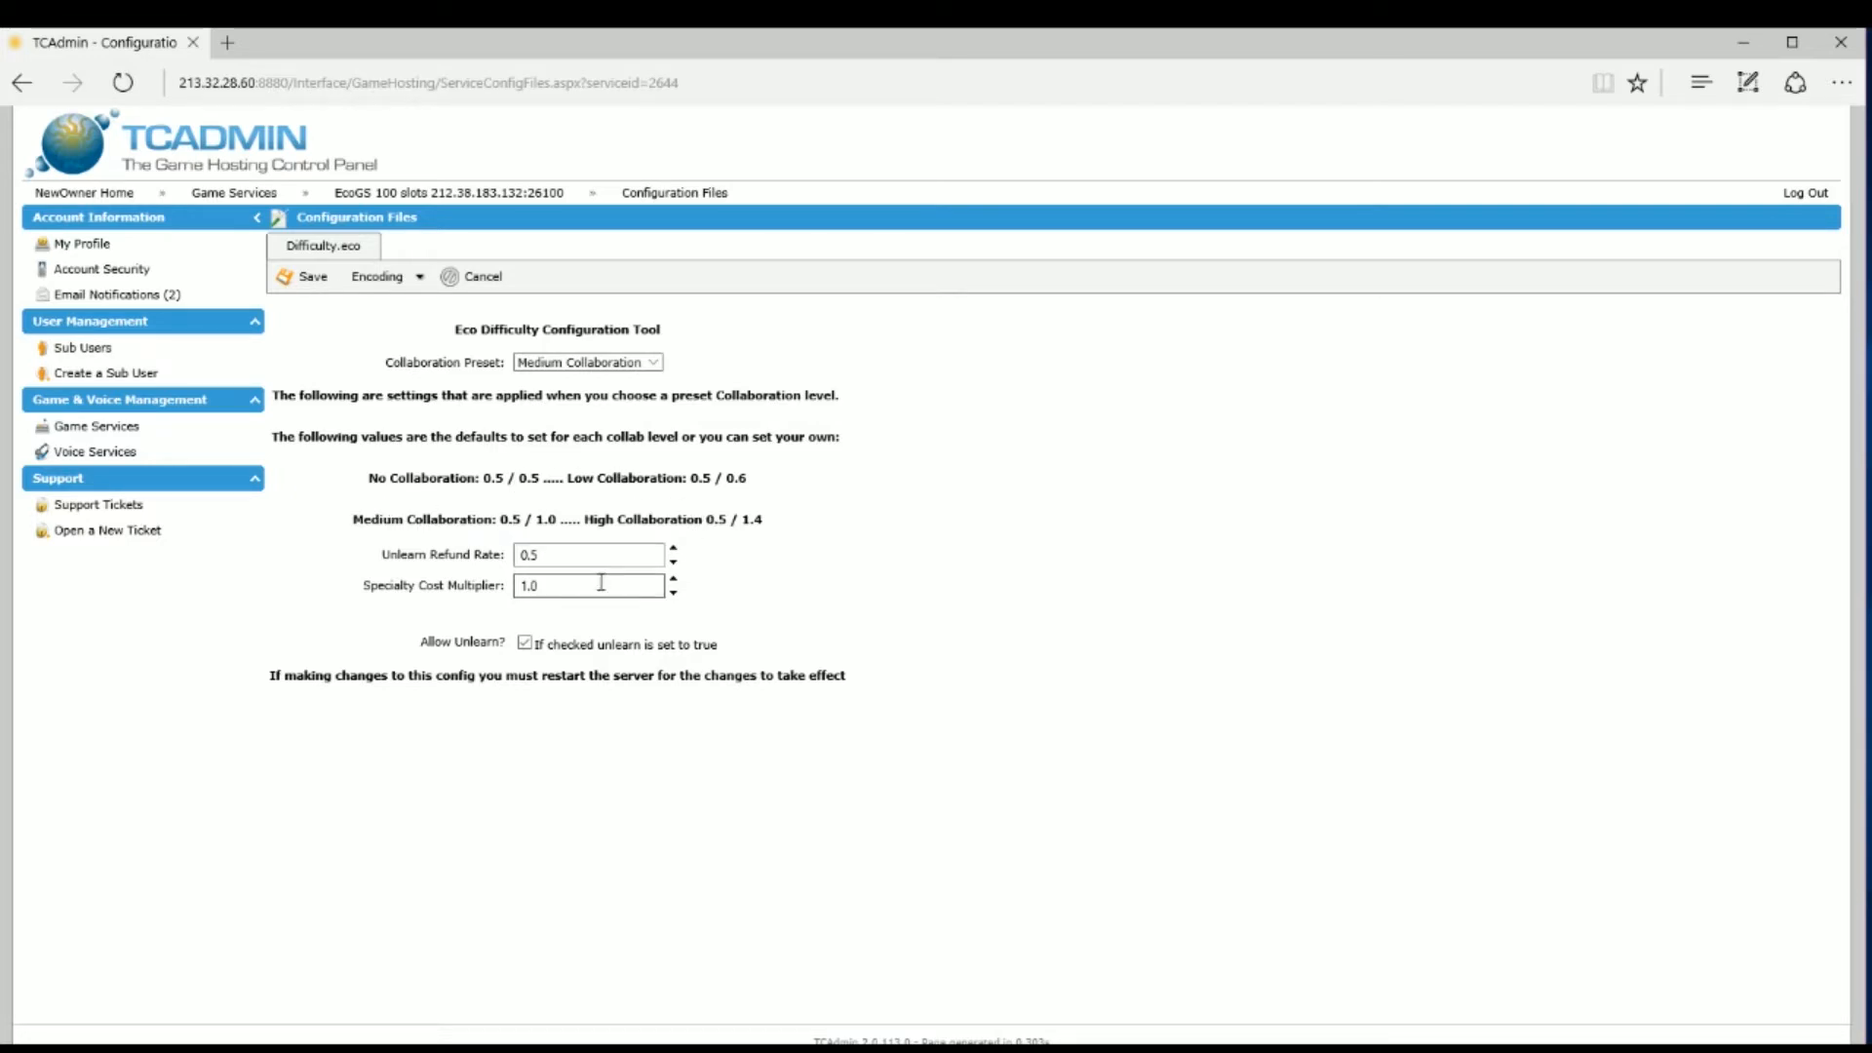
pyautogui.click(652, 365)
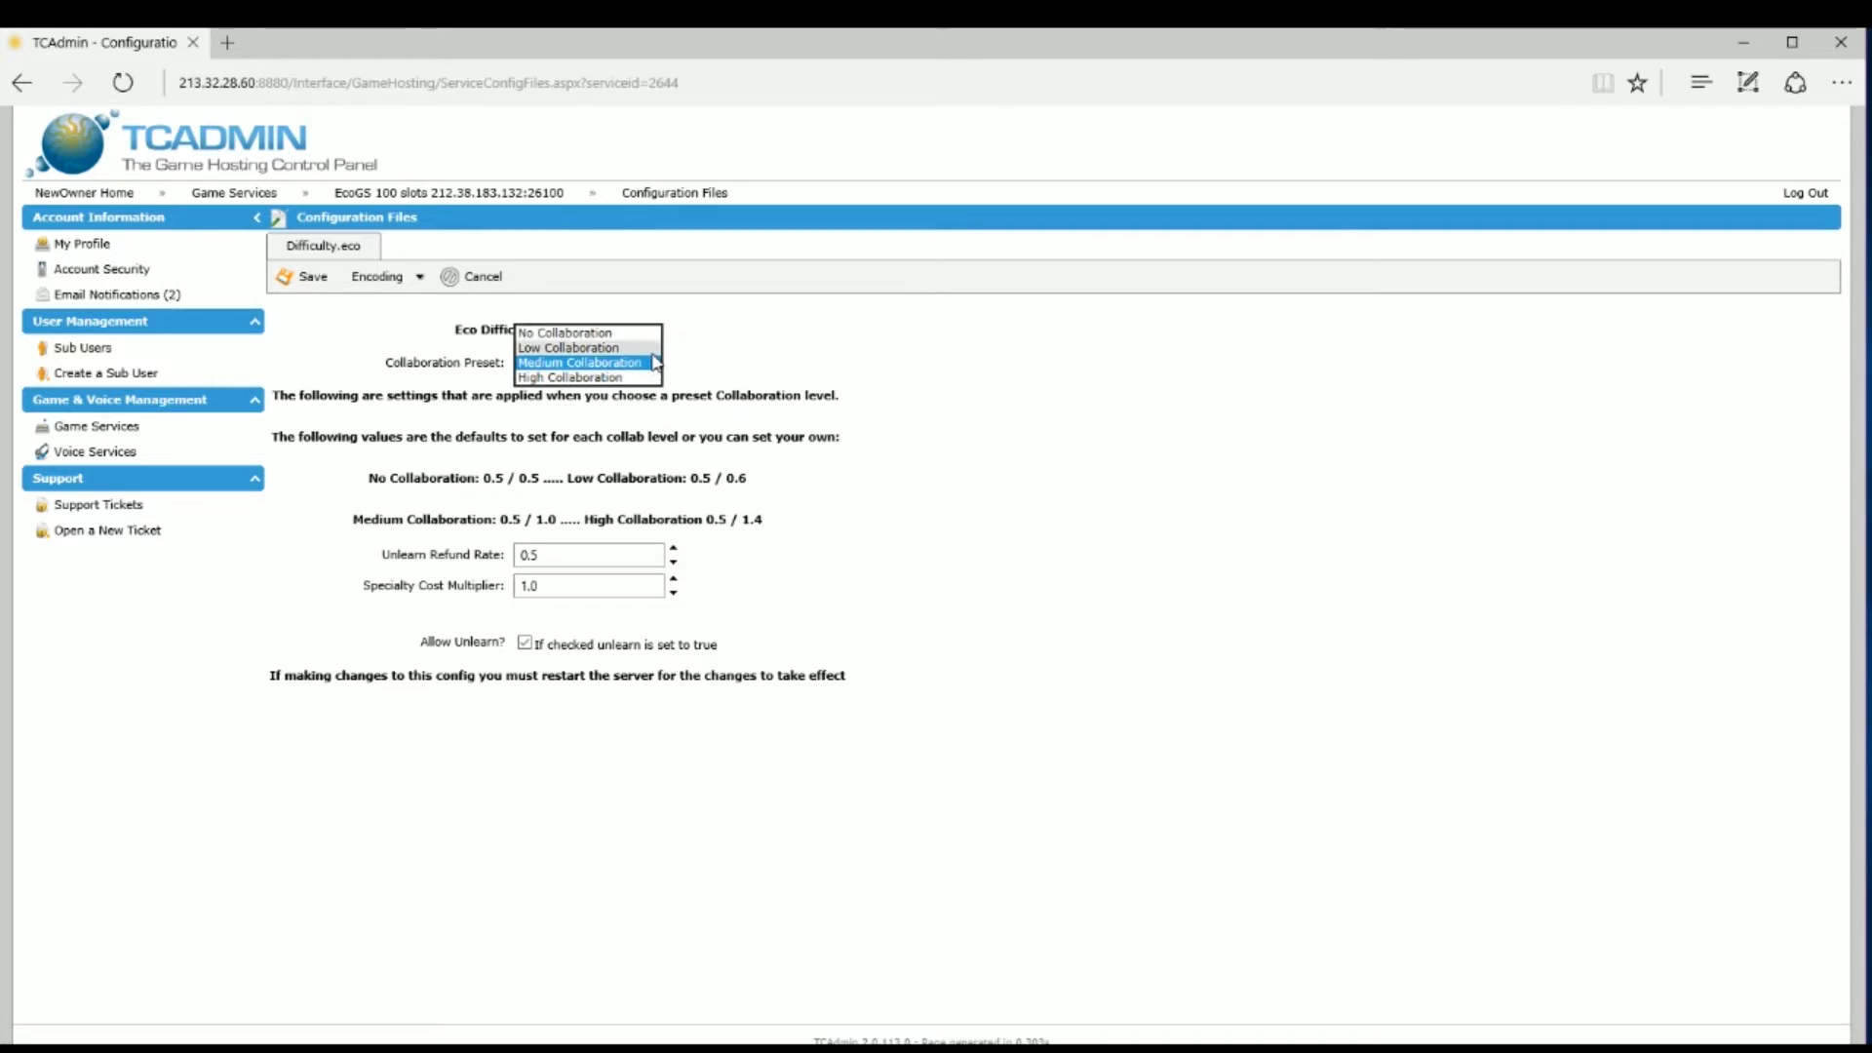
pyautogui.click(649, 351)
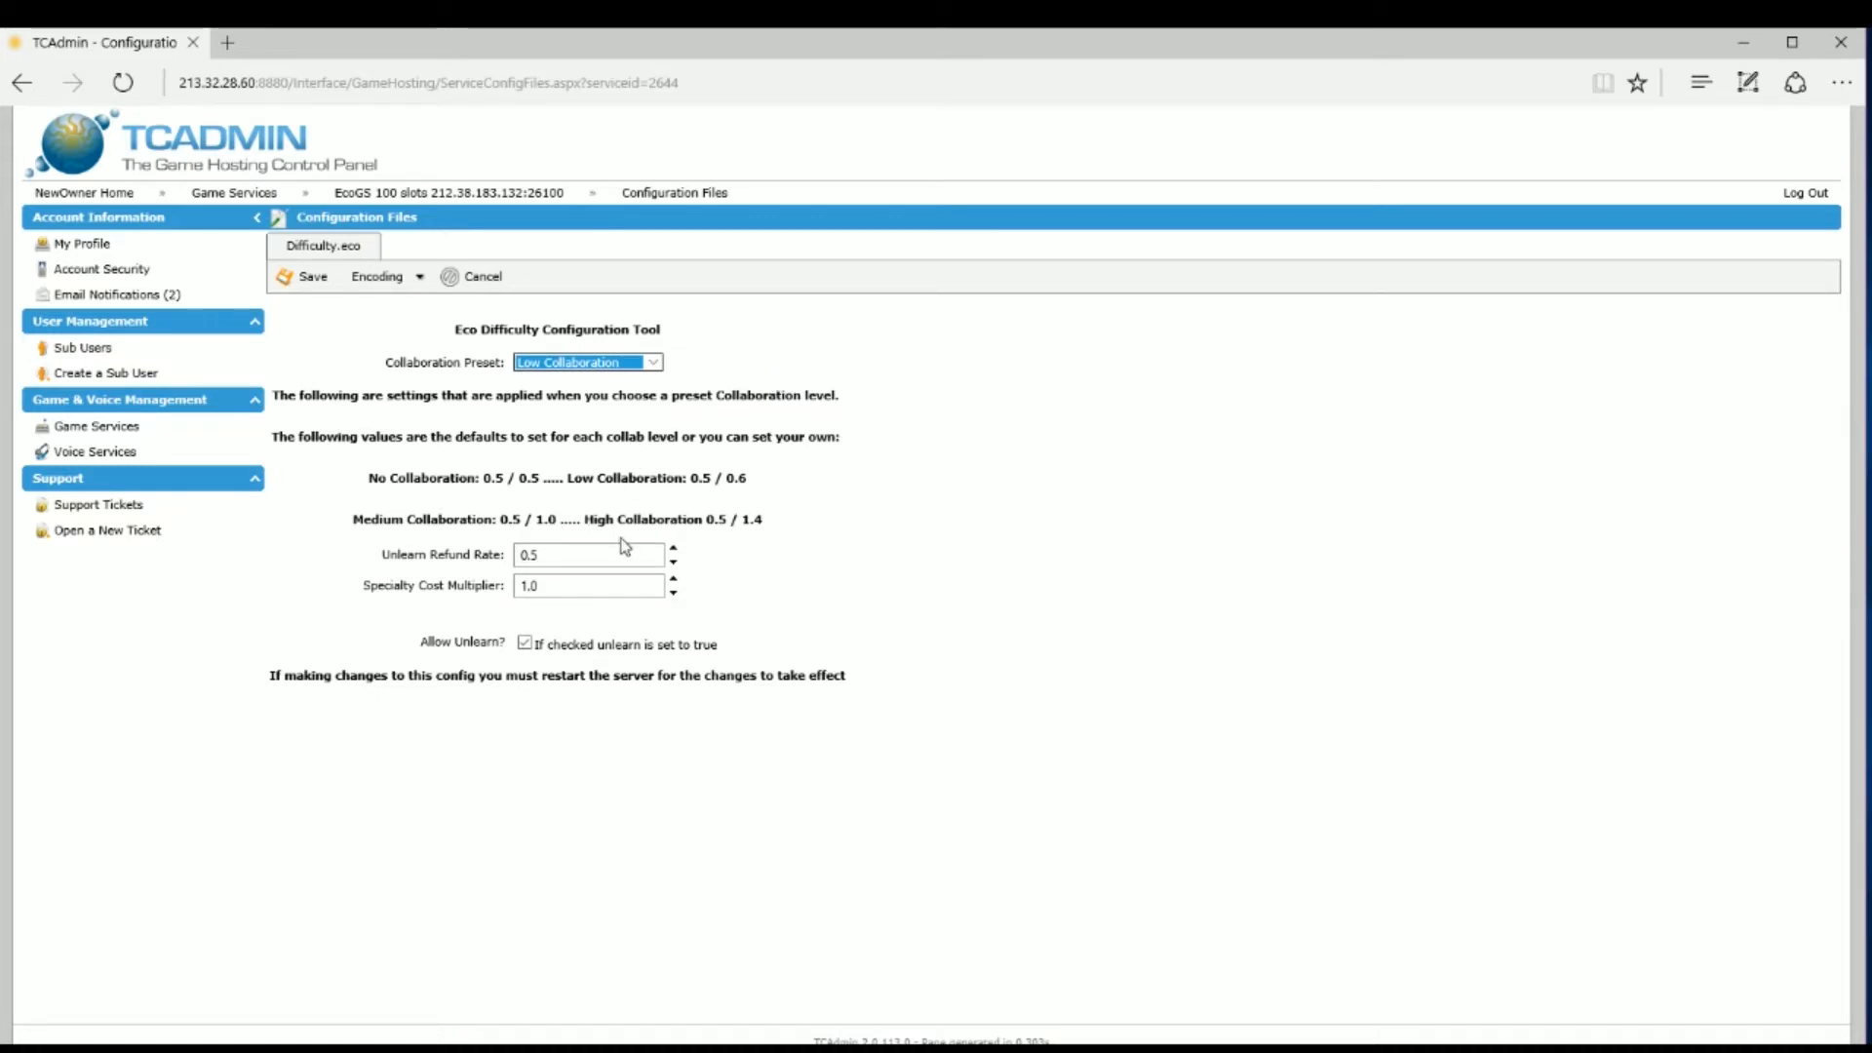
pyautogui.click(673, 593)
pyautogui.click(673, 593)
pyautogui.click(673, 593)
pyautogui.click(673, 593)
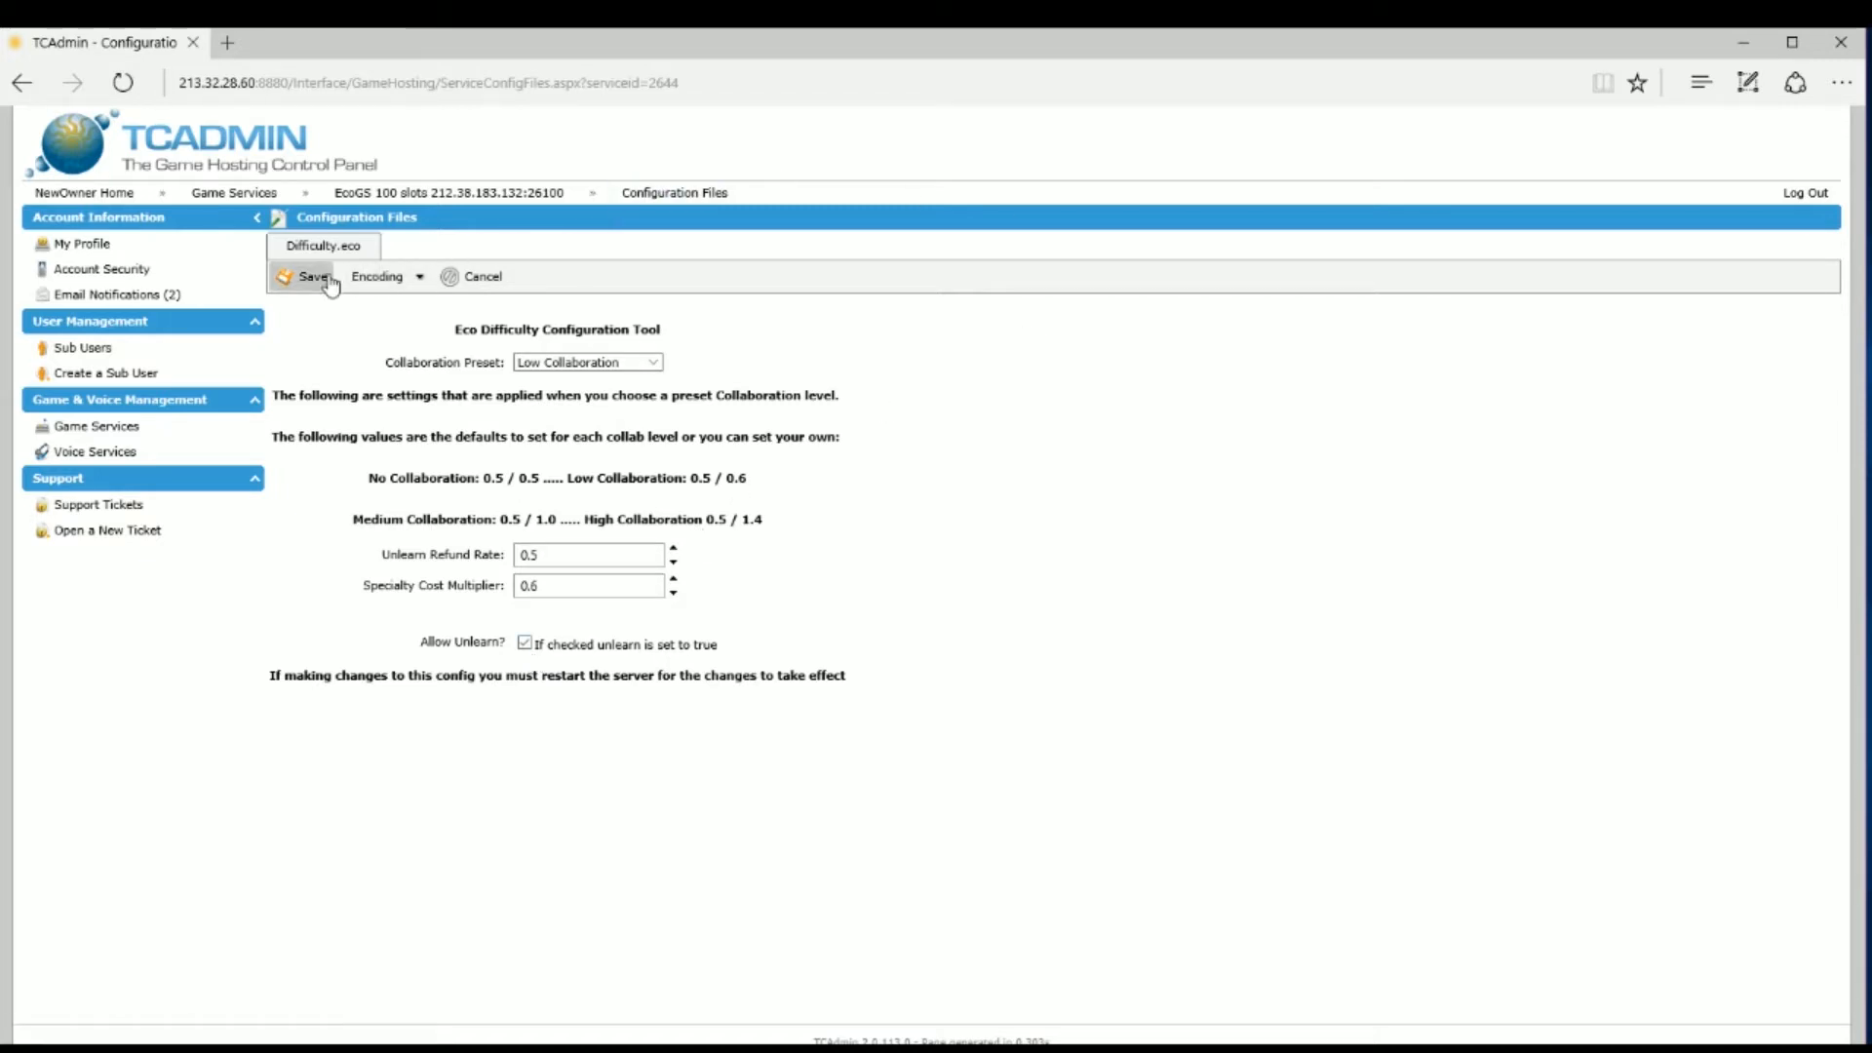
pyautogui.click(301, 283)
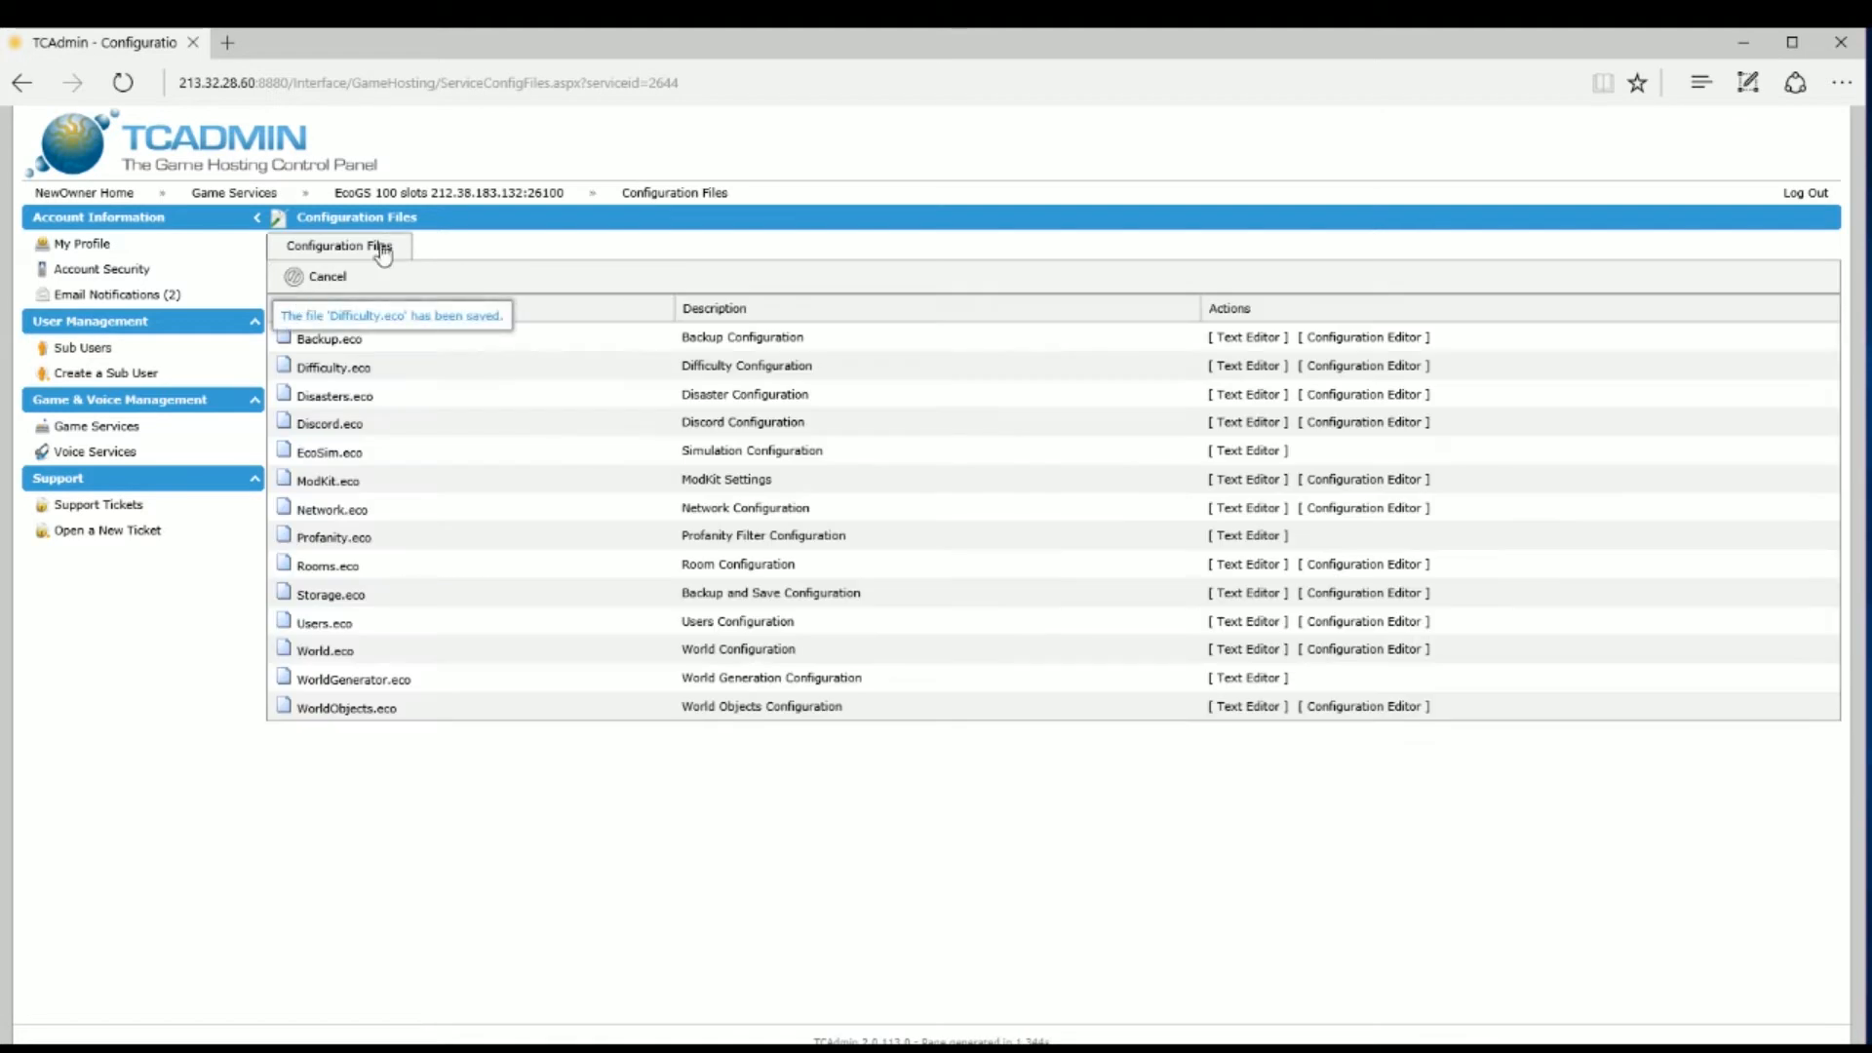
# Step: Keep Create Meteor True with a 60-day impact in Disasters.eco and save it
pyautogui.click(1342, 393)
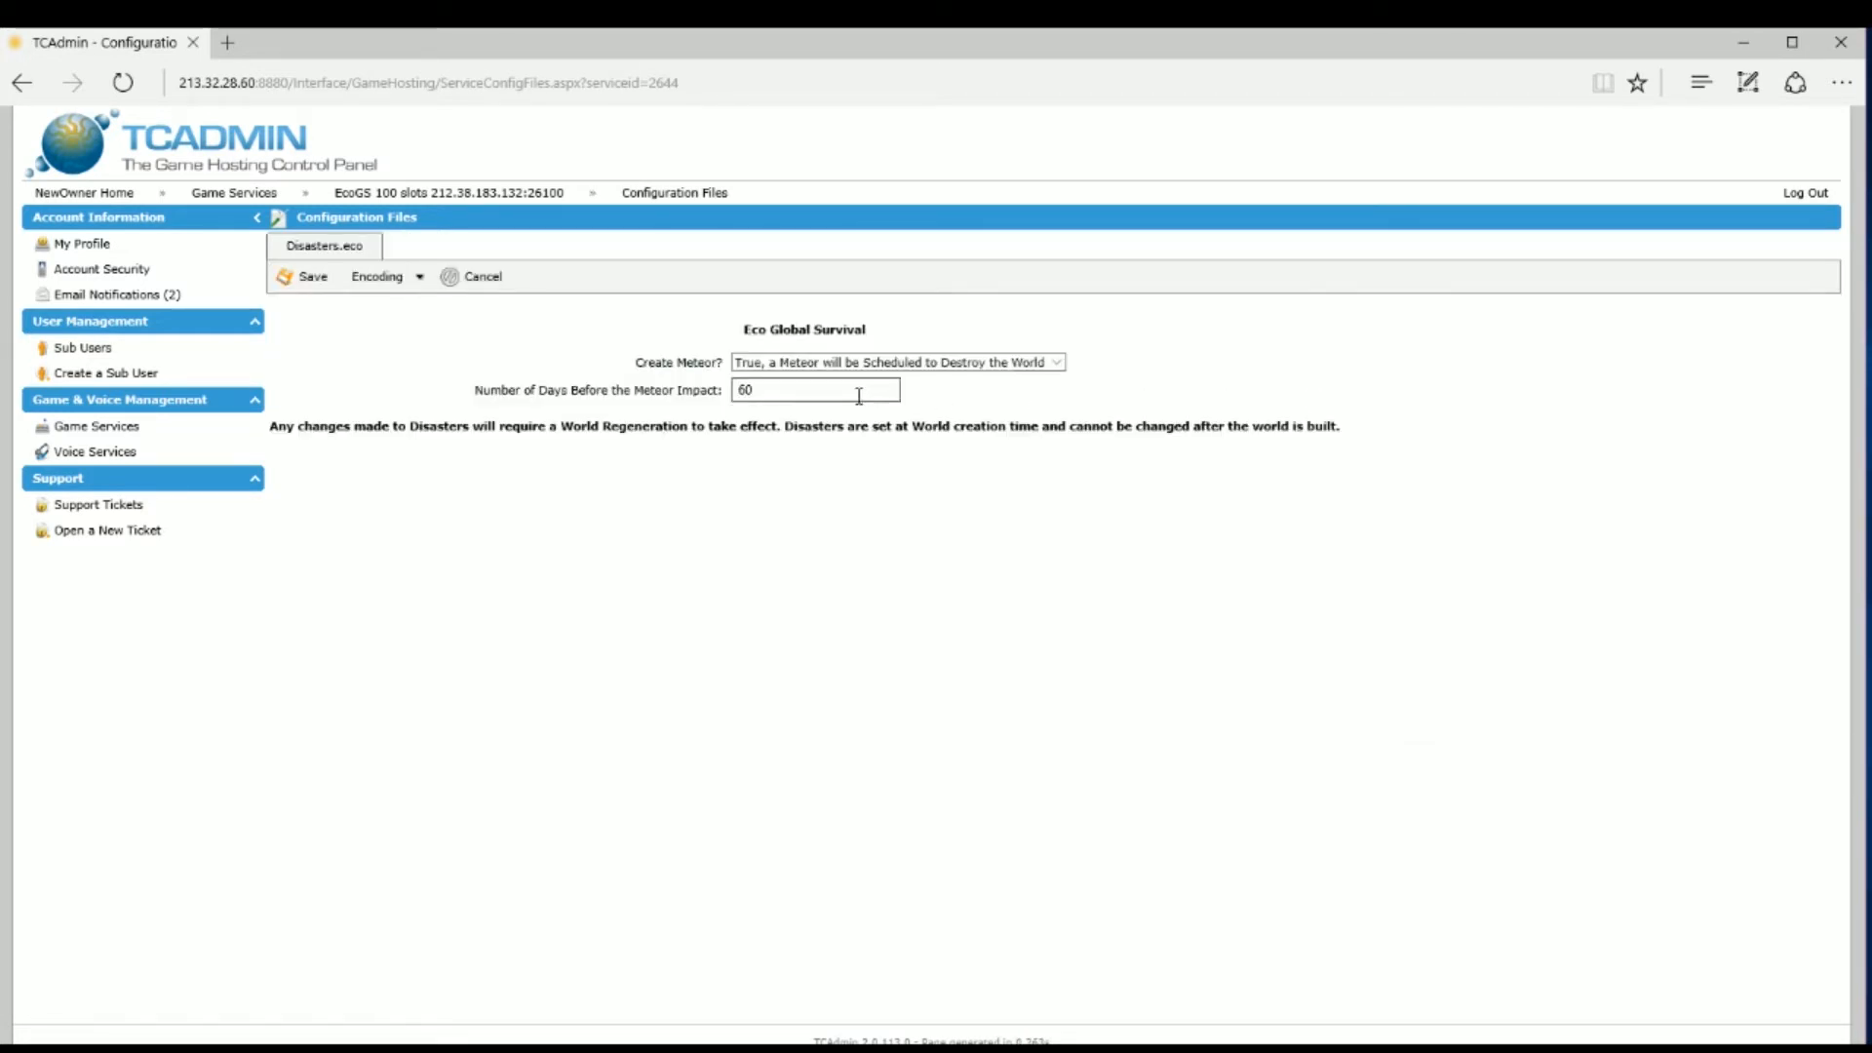
pyautogui.click(958, 367)
pyautogui.click(957, 372)
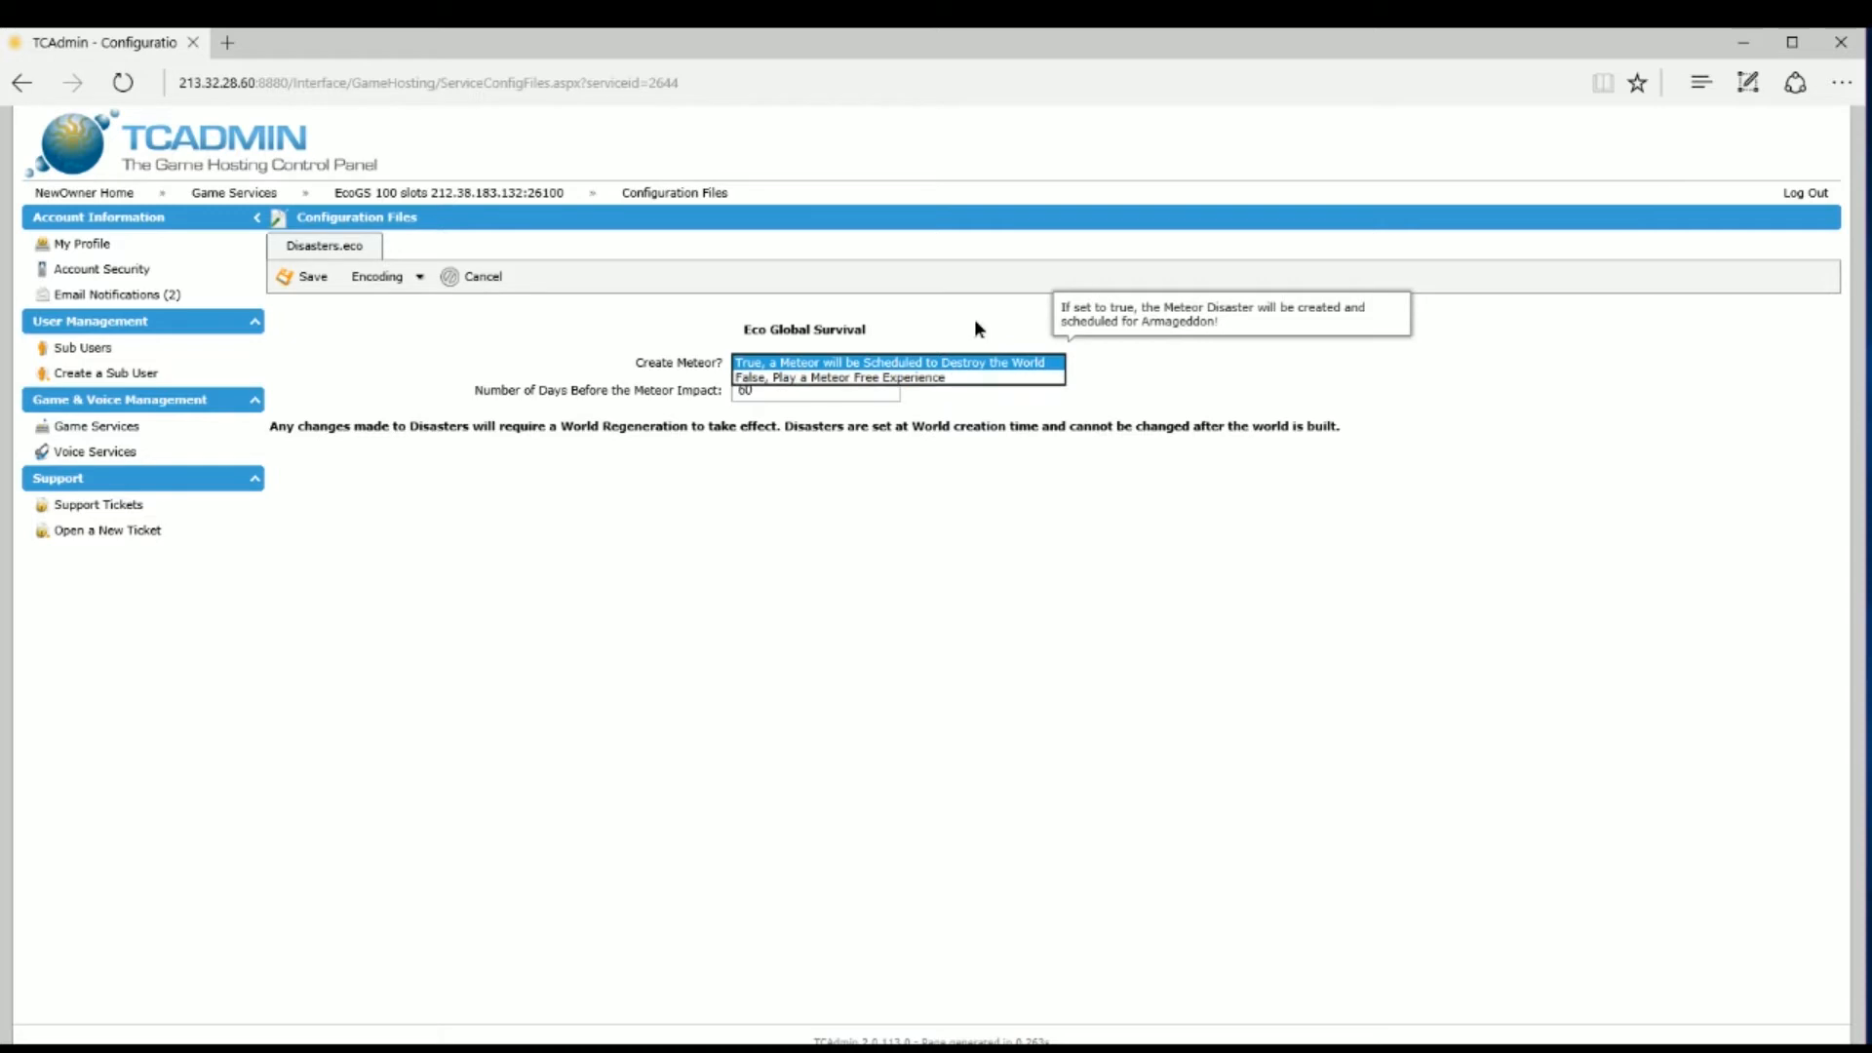
pyautogui.click(978, 326)
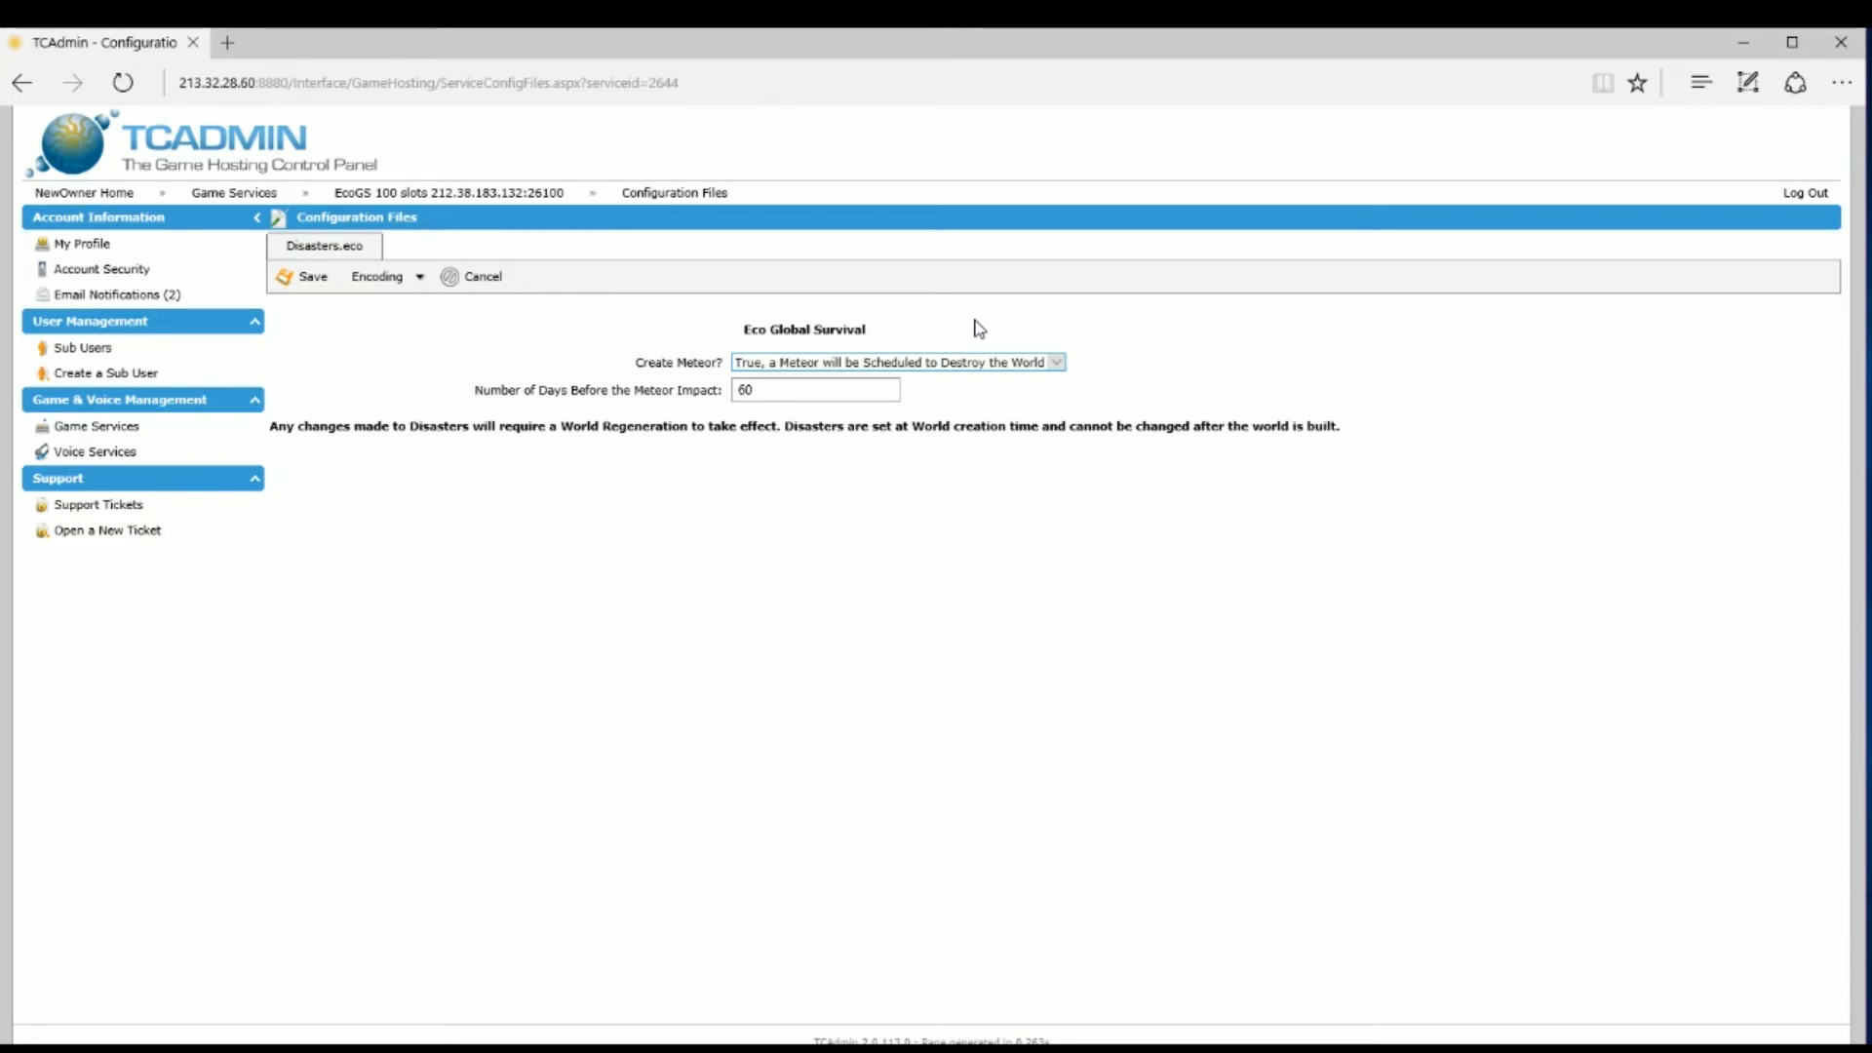
pyautogui.doubleClick(843, 392)
pyautogui.click(310, 281)
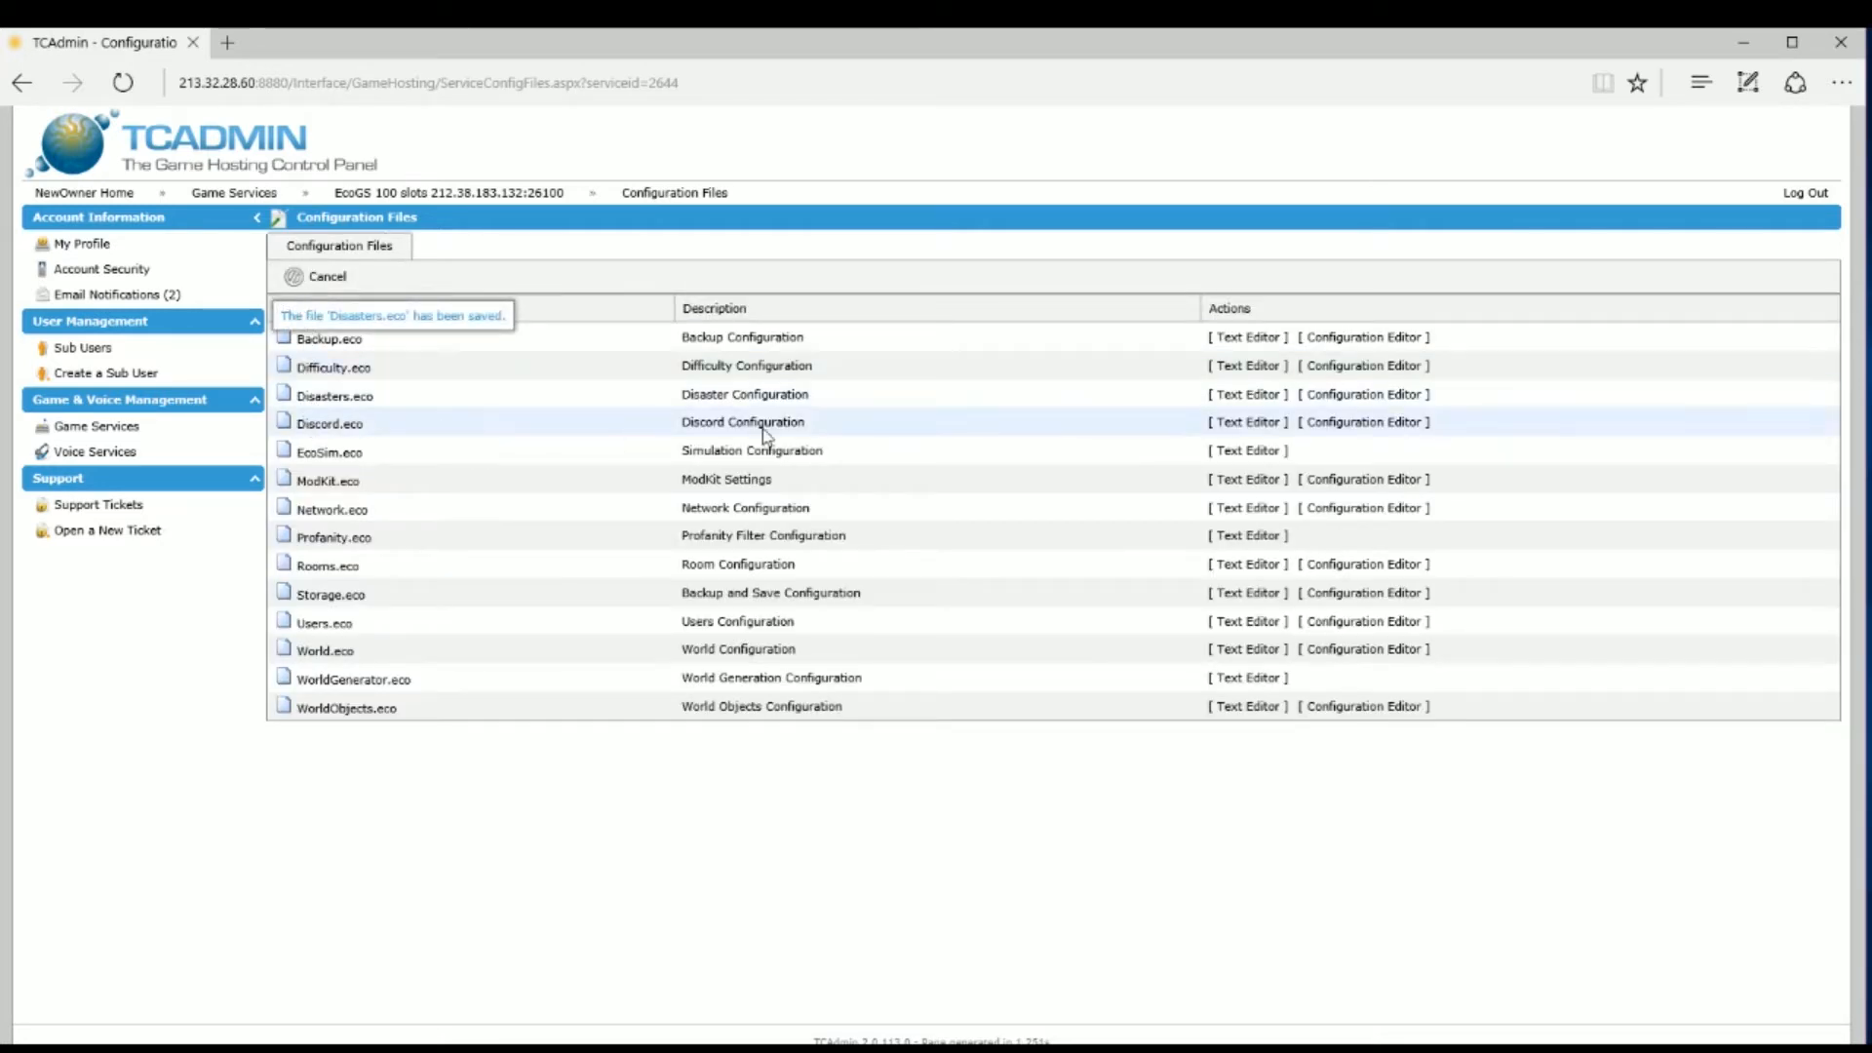
# Step: Save Discord.eco with Use Discord left at No
pyautogui.click(1344, 422)
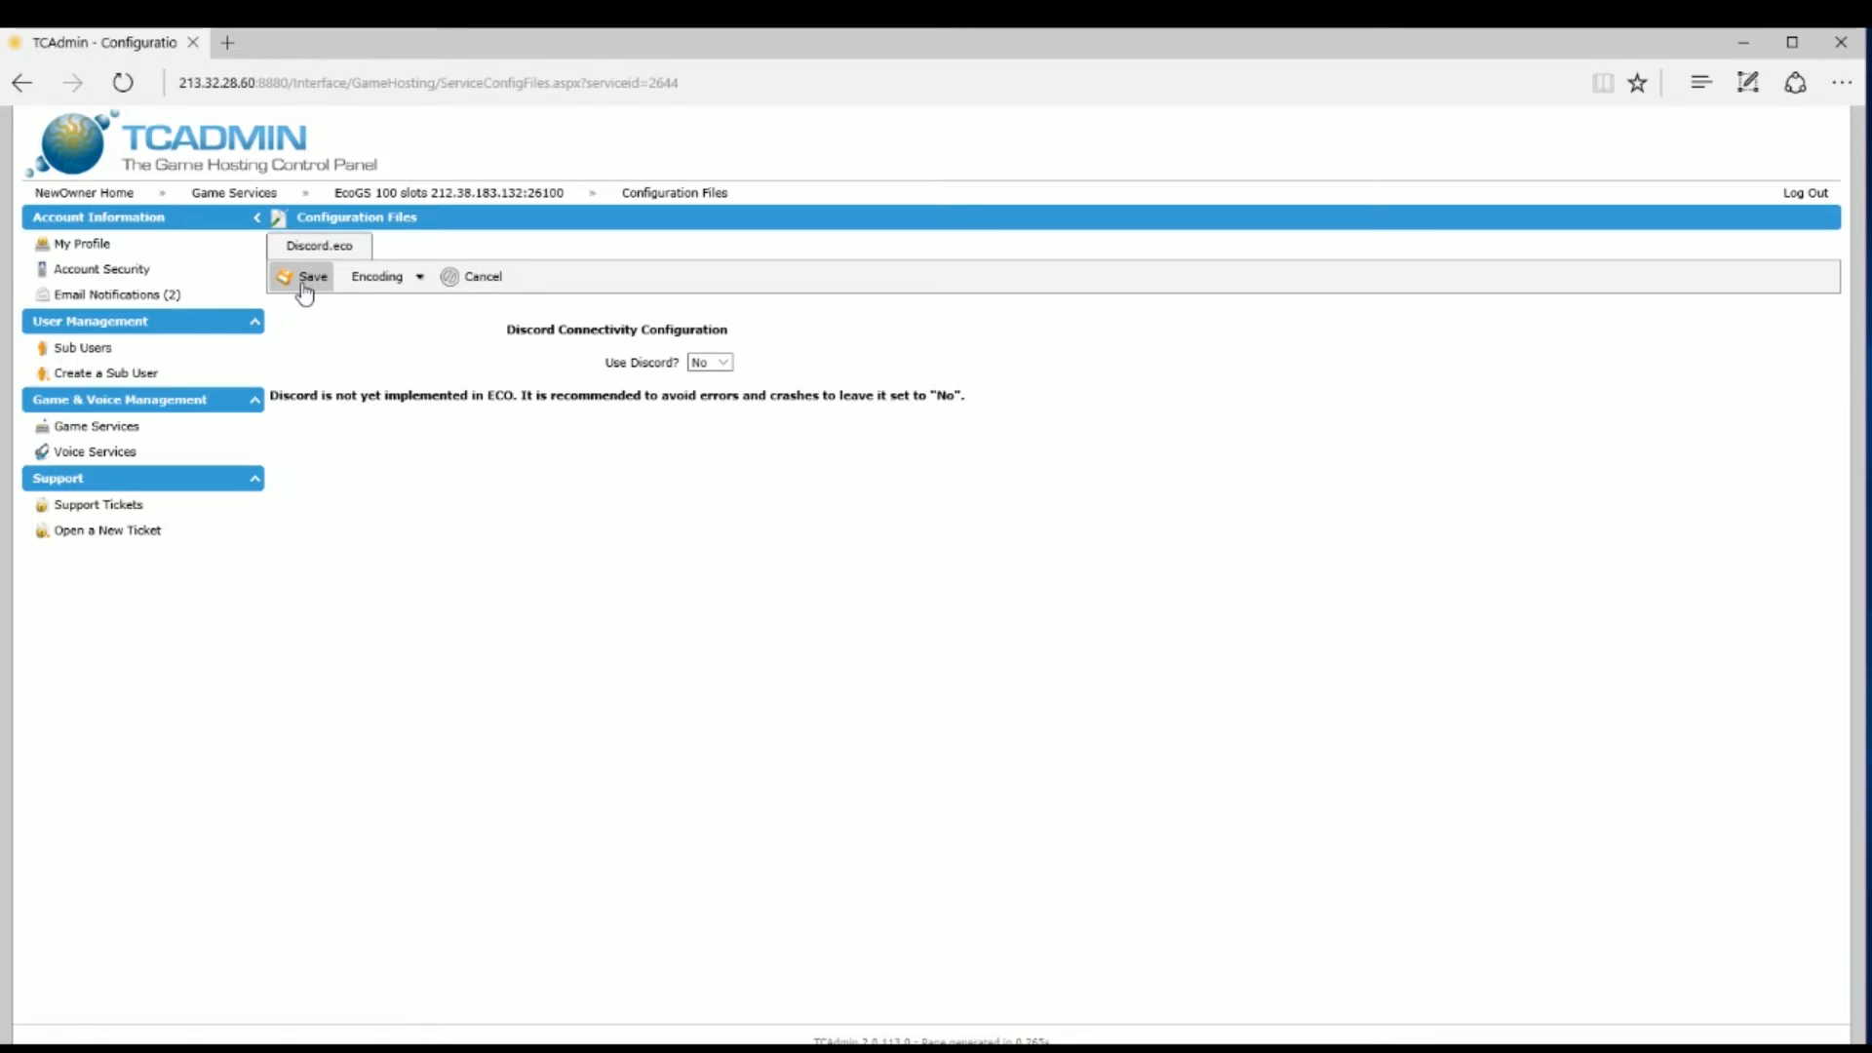
pyautogui.click(304, 281)
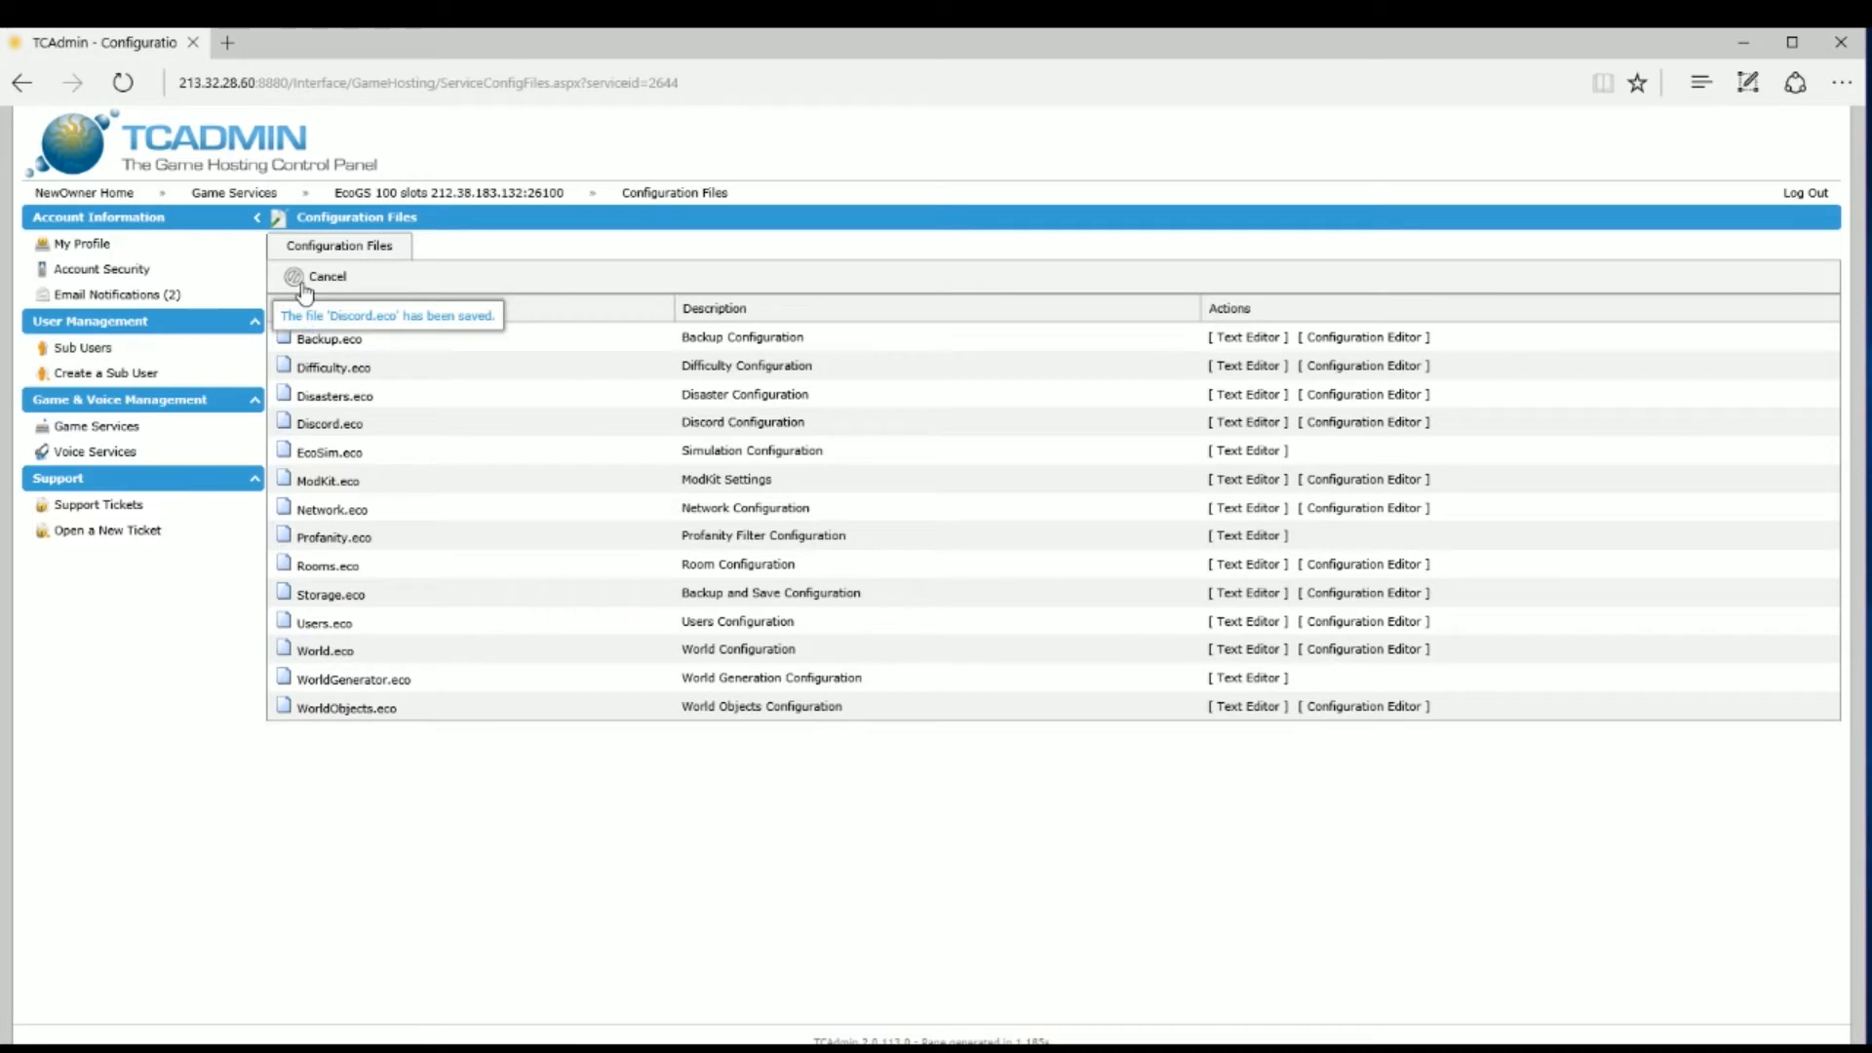
# Step: Read through EcoSim.eco's raw JSON in the Text Editor to the end, then save it
pyautogui.click(1233, 450)
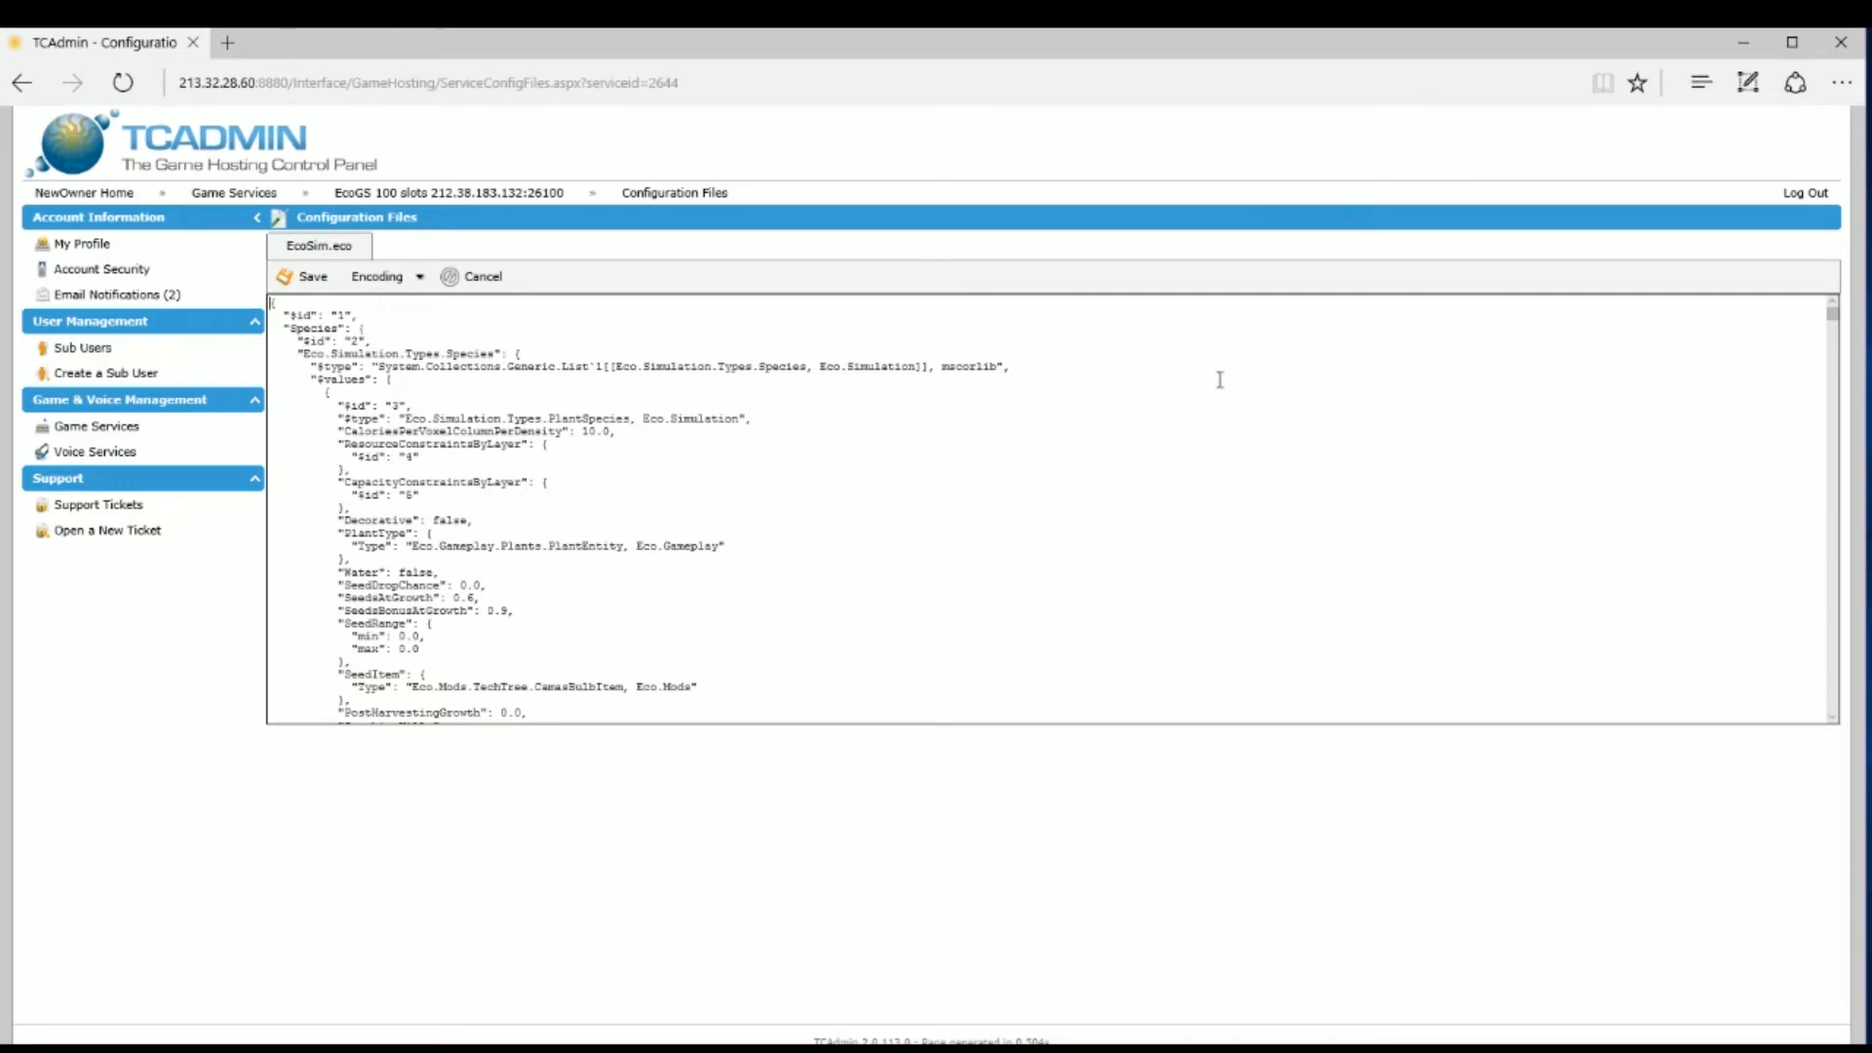
pyautogui.scroll(-2, 1166, 387)
pyautogui.scroll(-1, 1167, 387)
pyautogui.scroll(2, 1166, 387)
pyautogui.scroll(-4, 1167, 387)
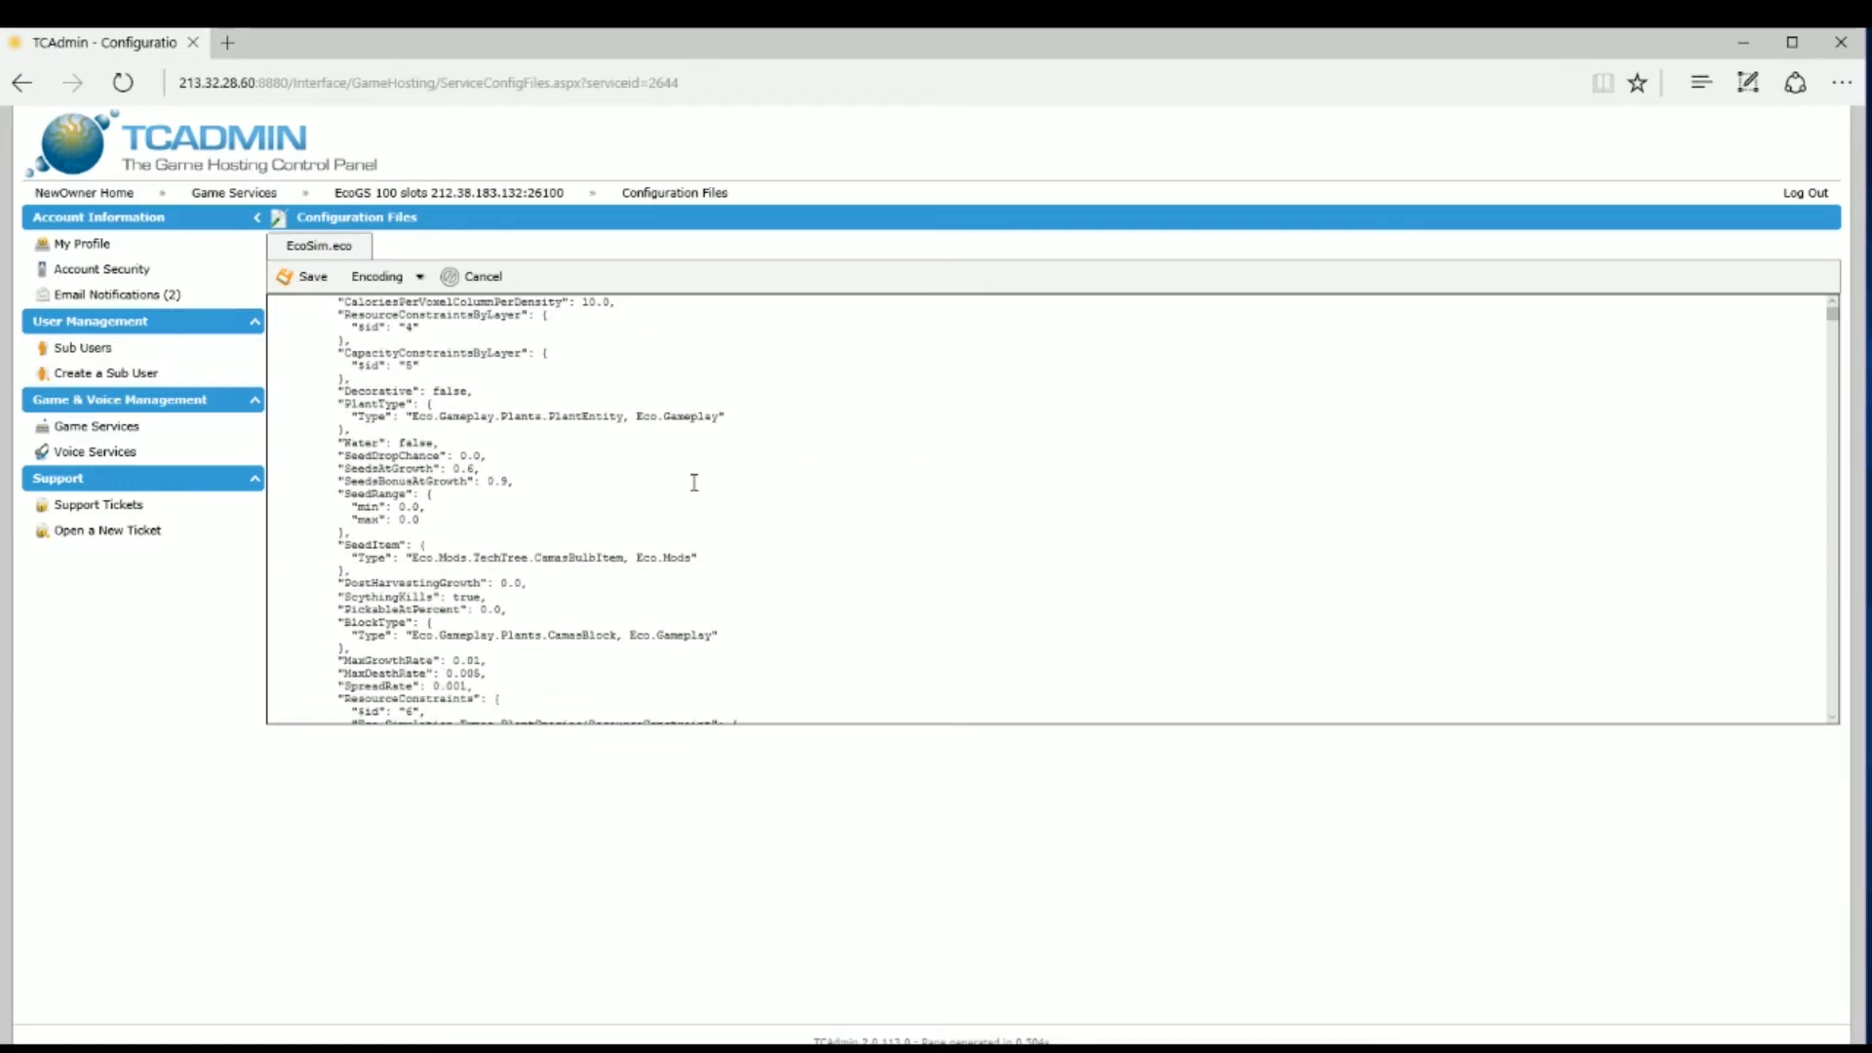
pyautogui.scroll(-5, 597, 462)
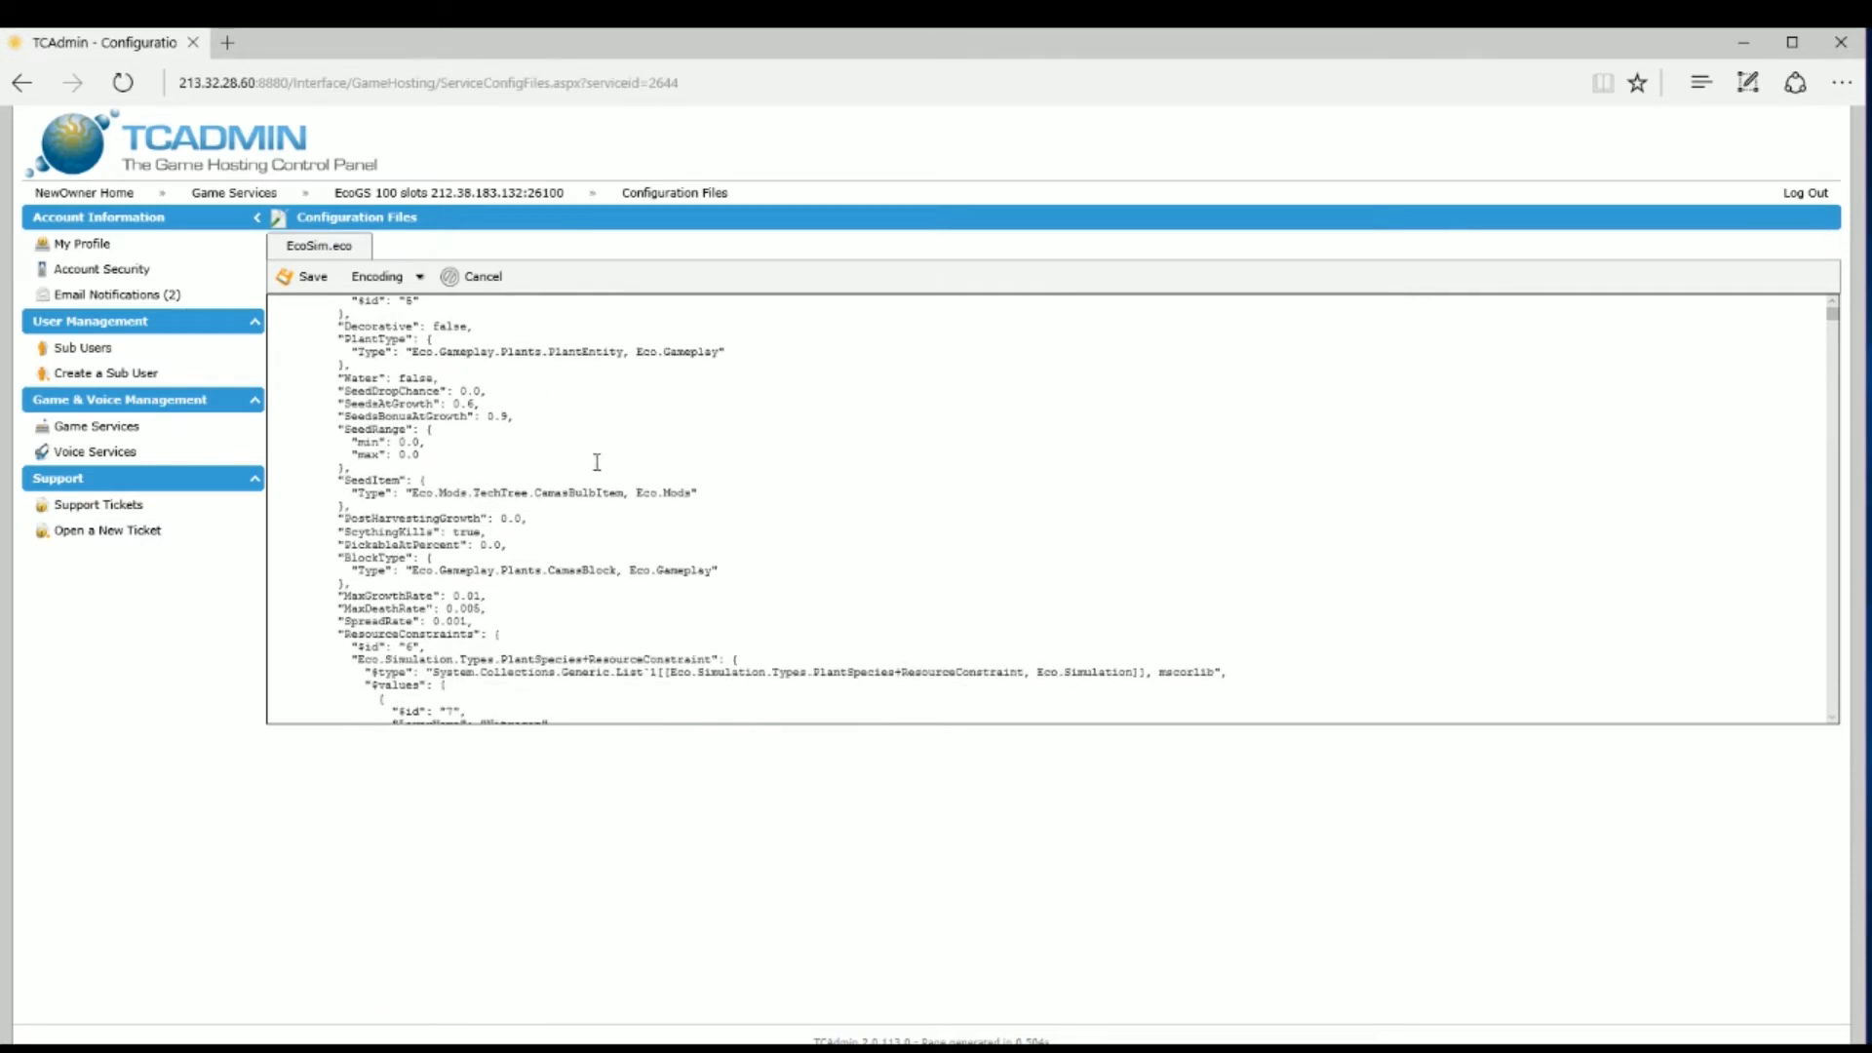
pyautogui.scroll(-7, 641, 481)
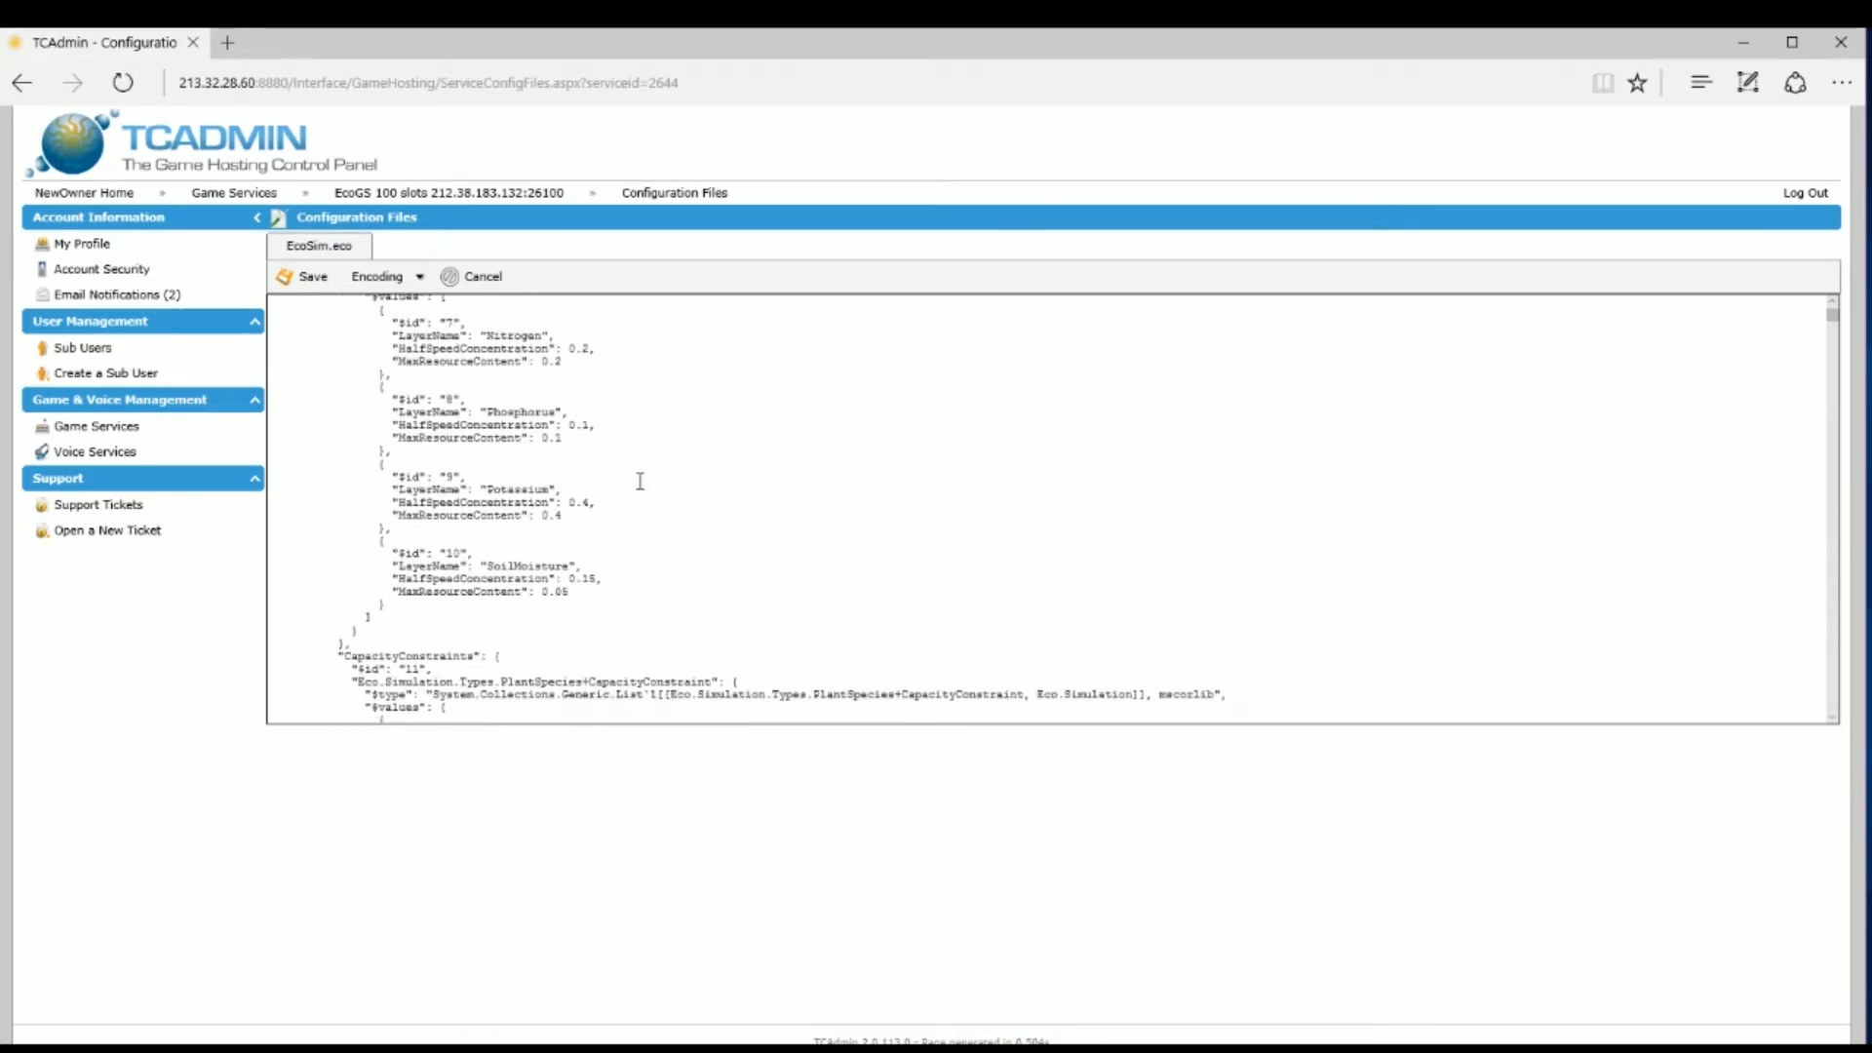
pyautogui.scroll(-2, 640, 481)
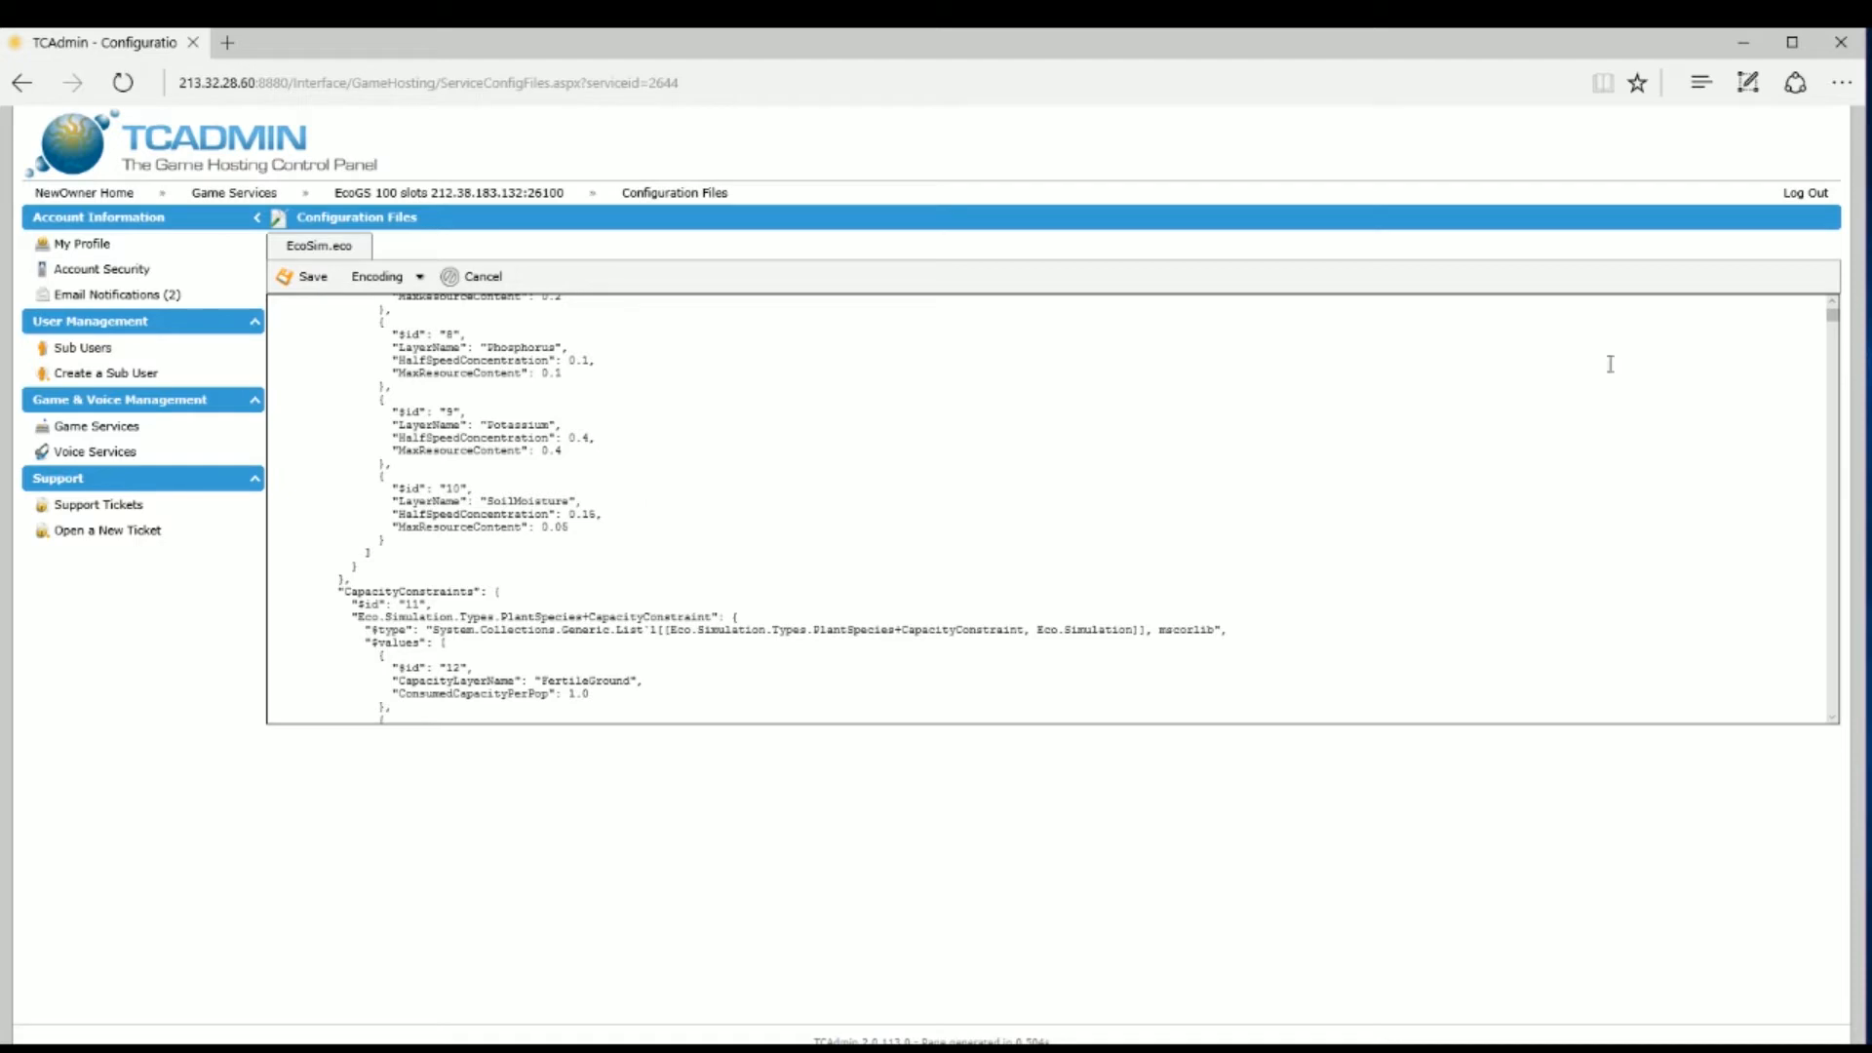
pyautogui.moveTo(1838, 323); pyautogui.dragTo(1843, 398)
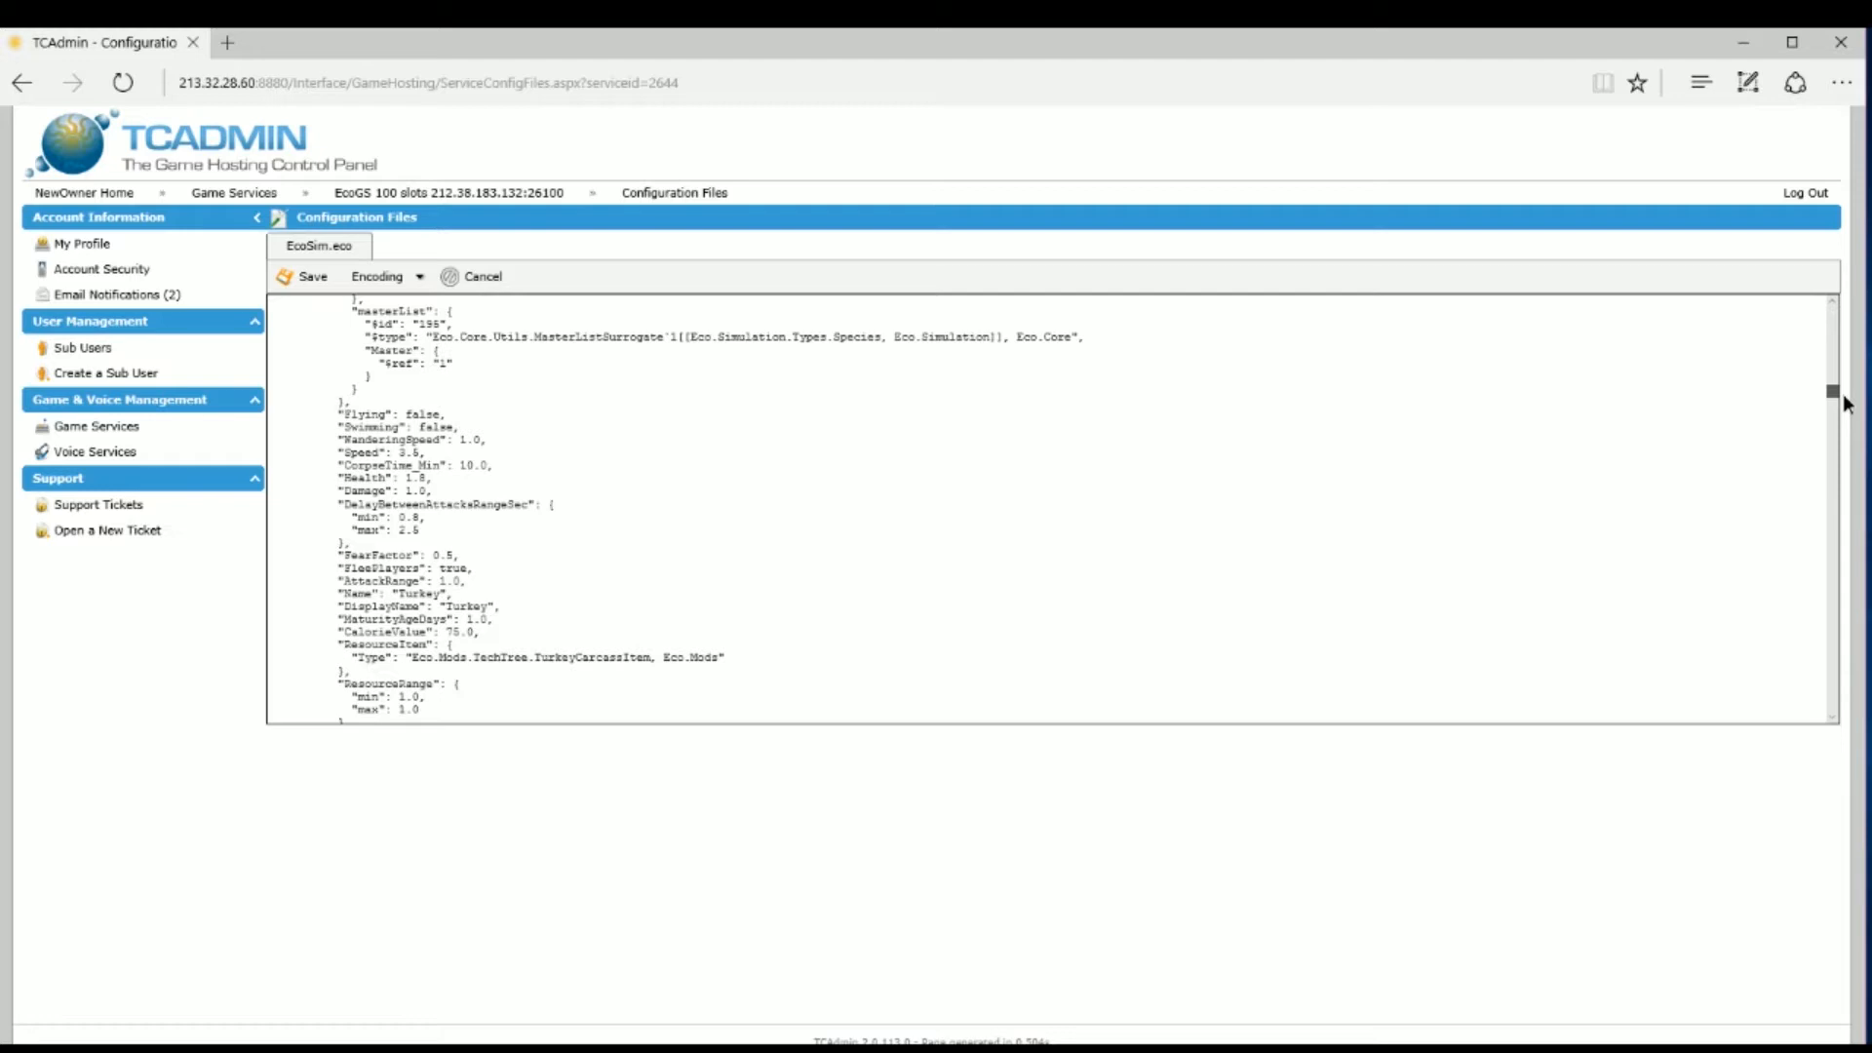
pyautogui.moveTo(1844, 400); pyautogui.dragTo(1843, 726)
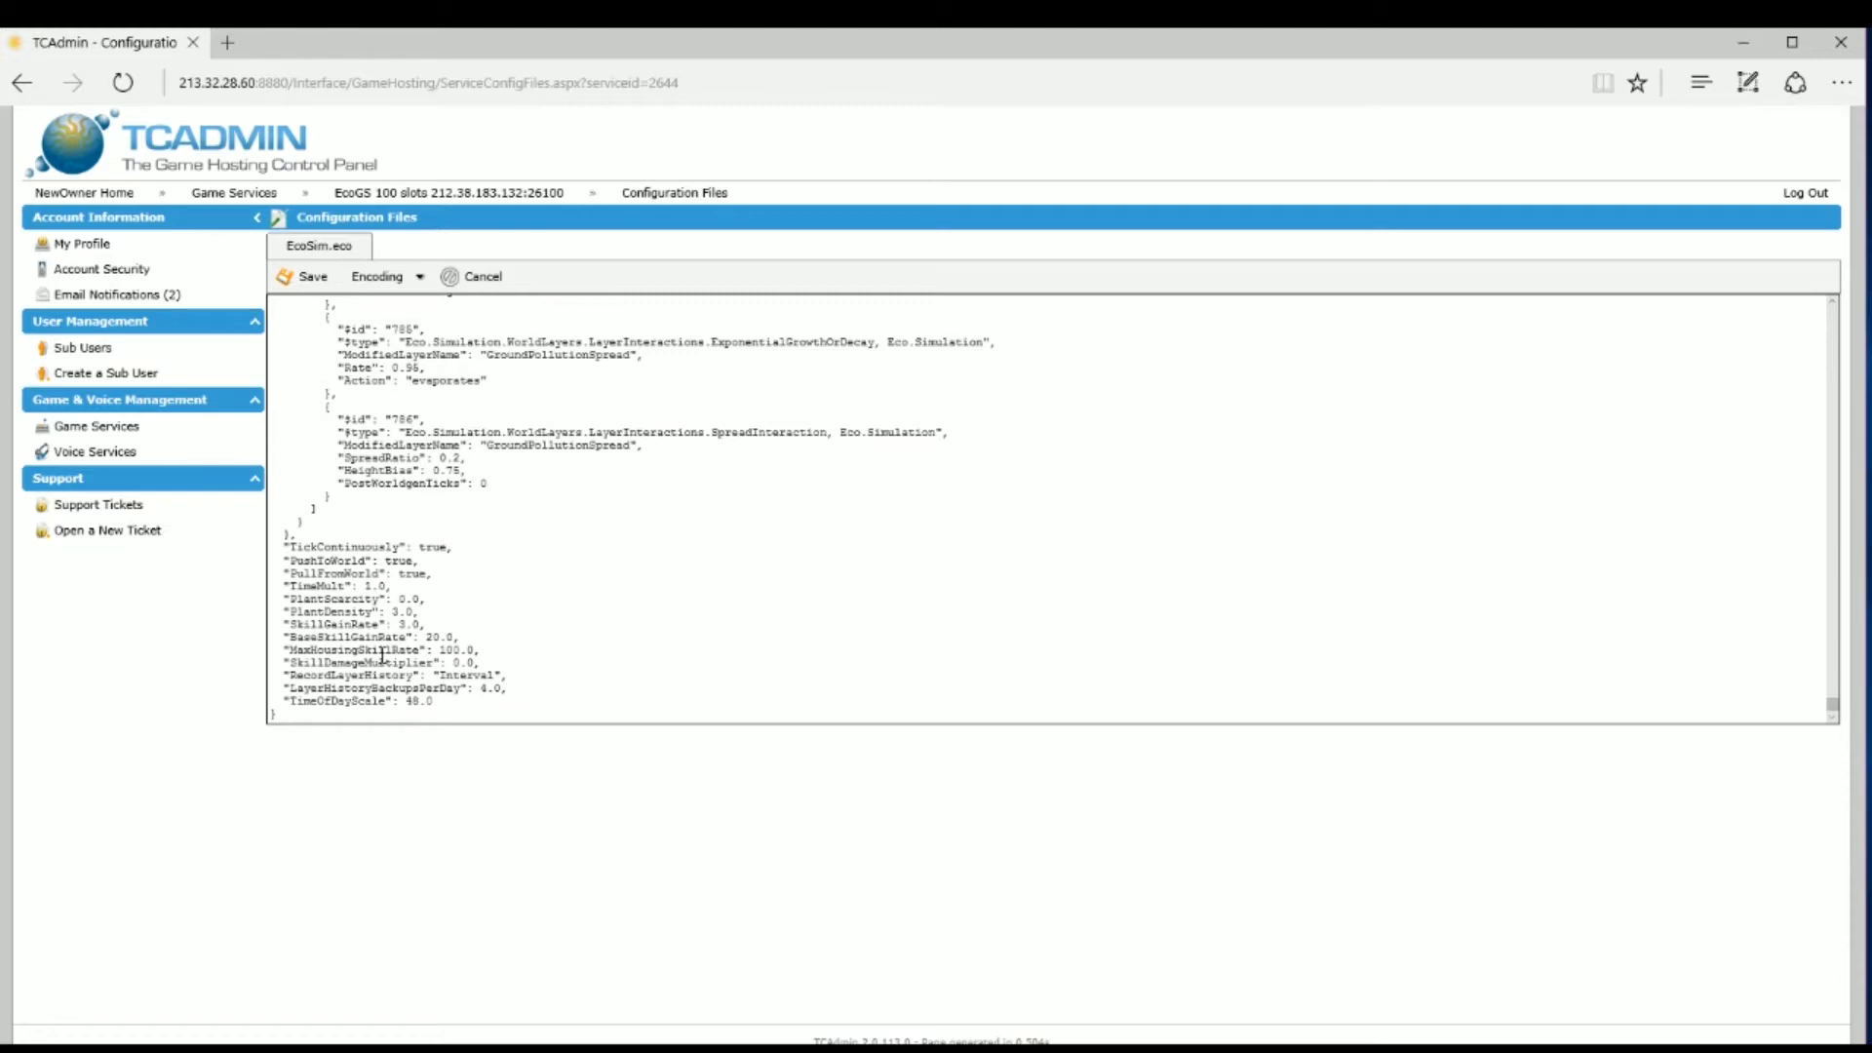
pyautogui.click(312, 278)
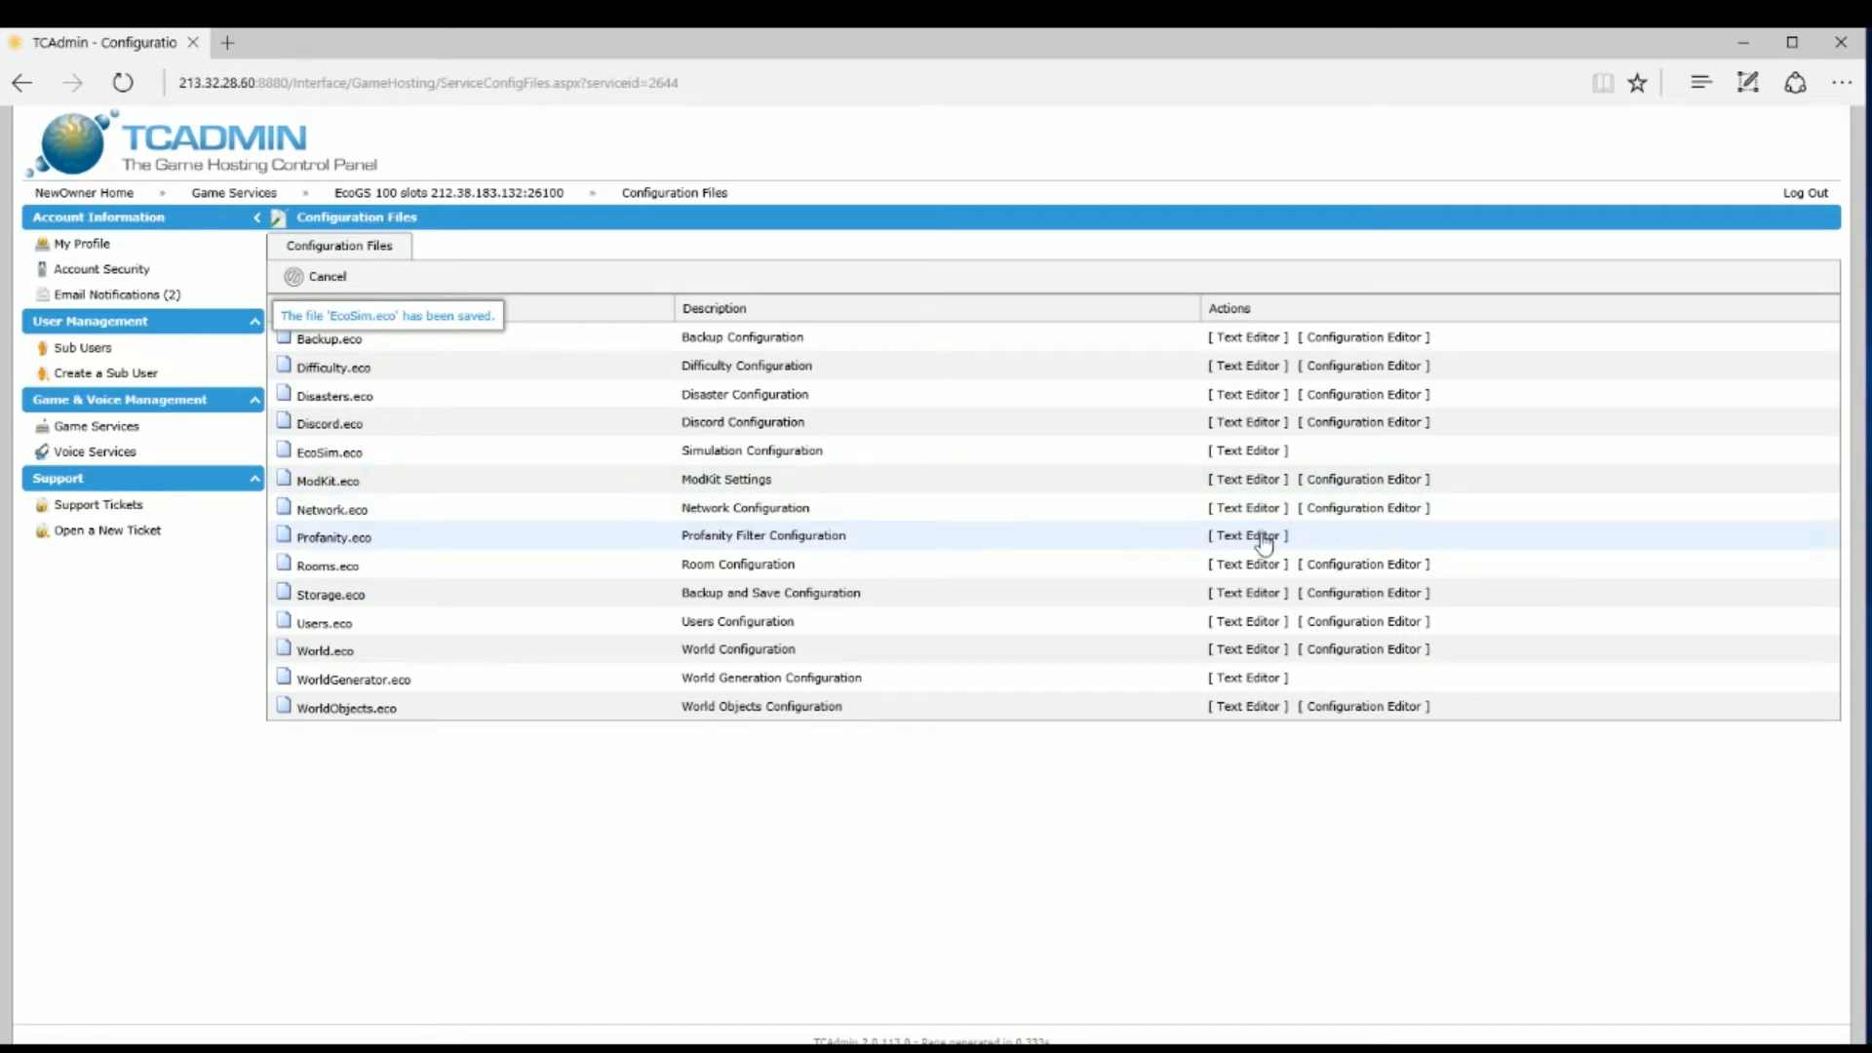
# Step: Leave Enable Whitelist at No, add a new player entry to ModKit.eco's whitelist, and save it
pyautogui.click(1349, 480)
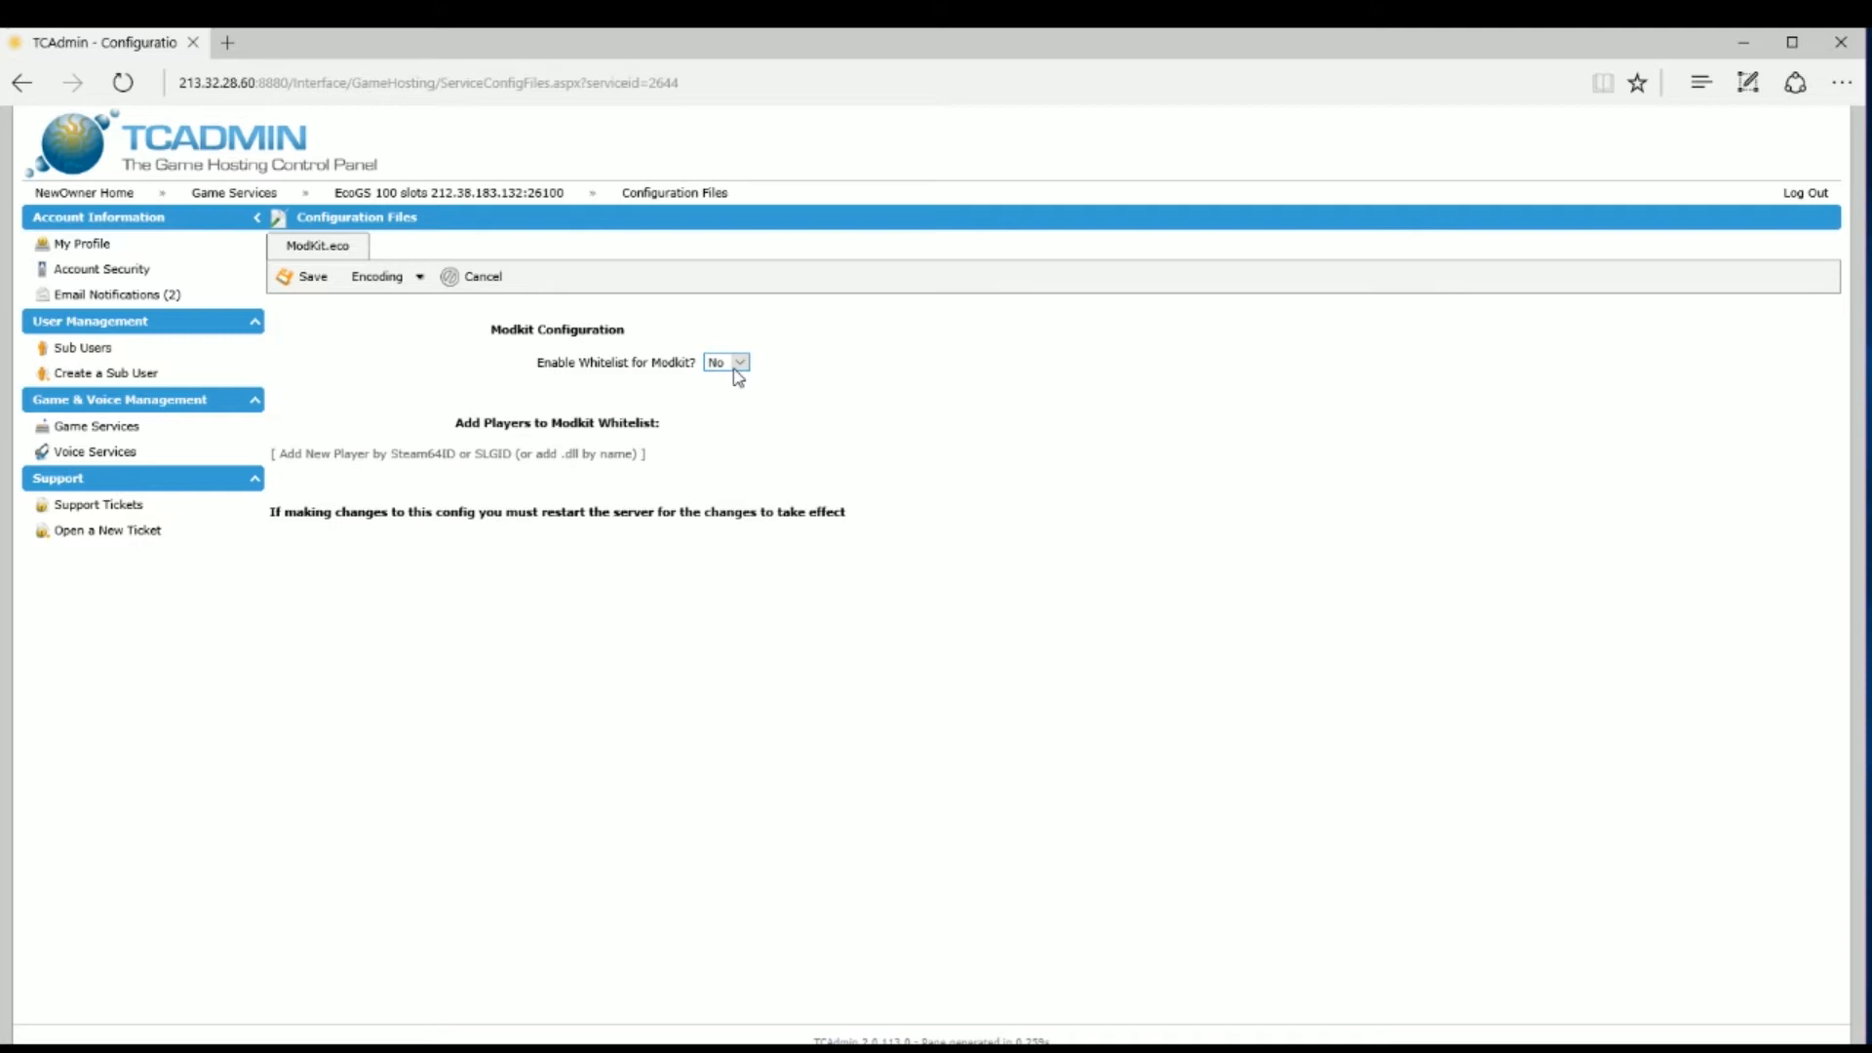
pyautogui.click(741, 365)
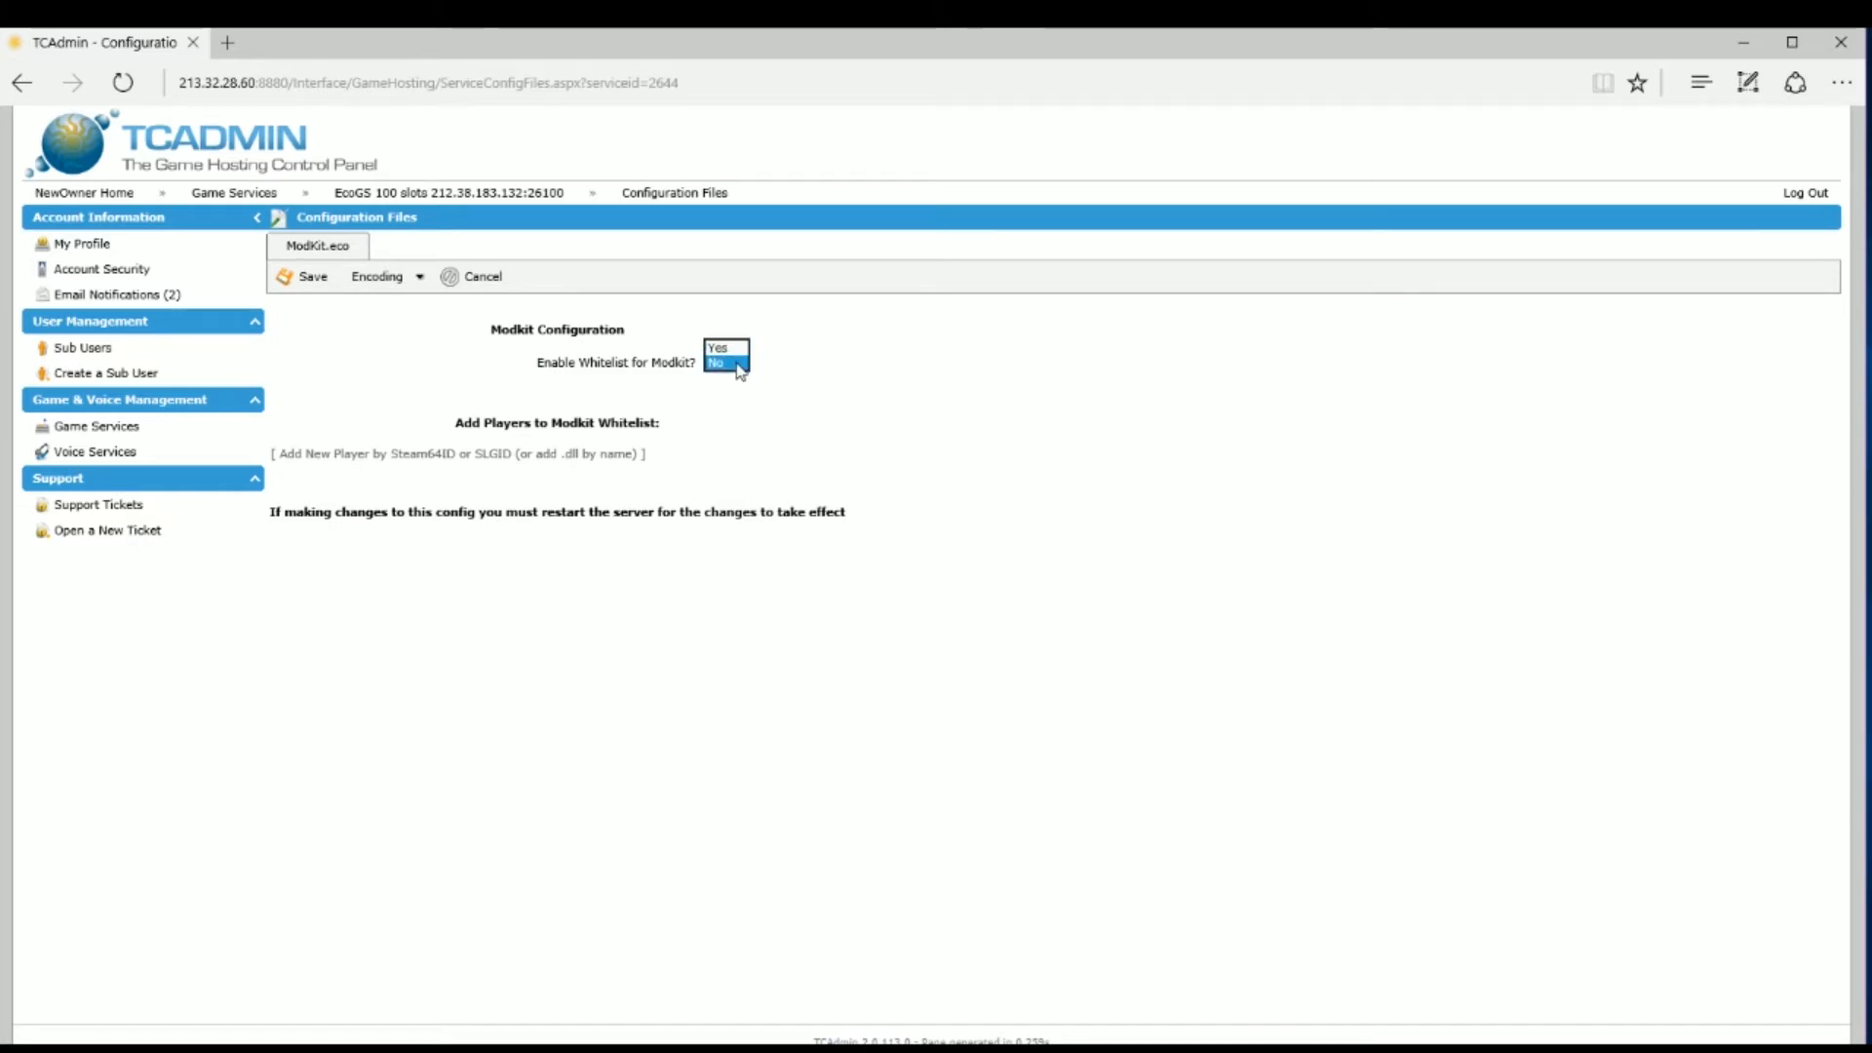
pyautogui.click(833, 359)
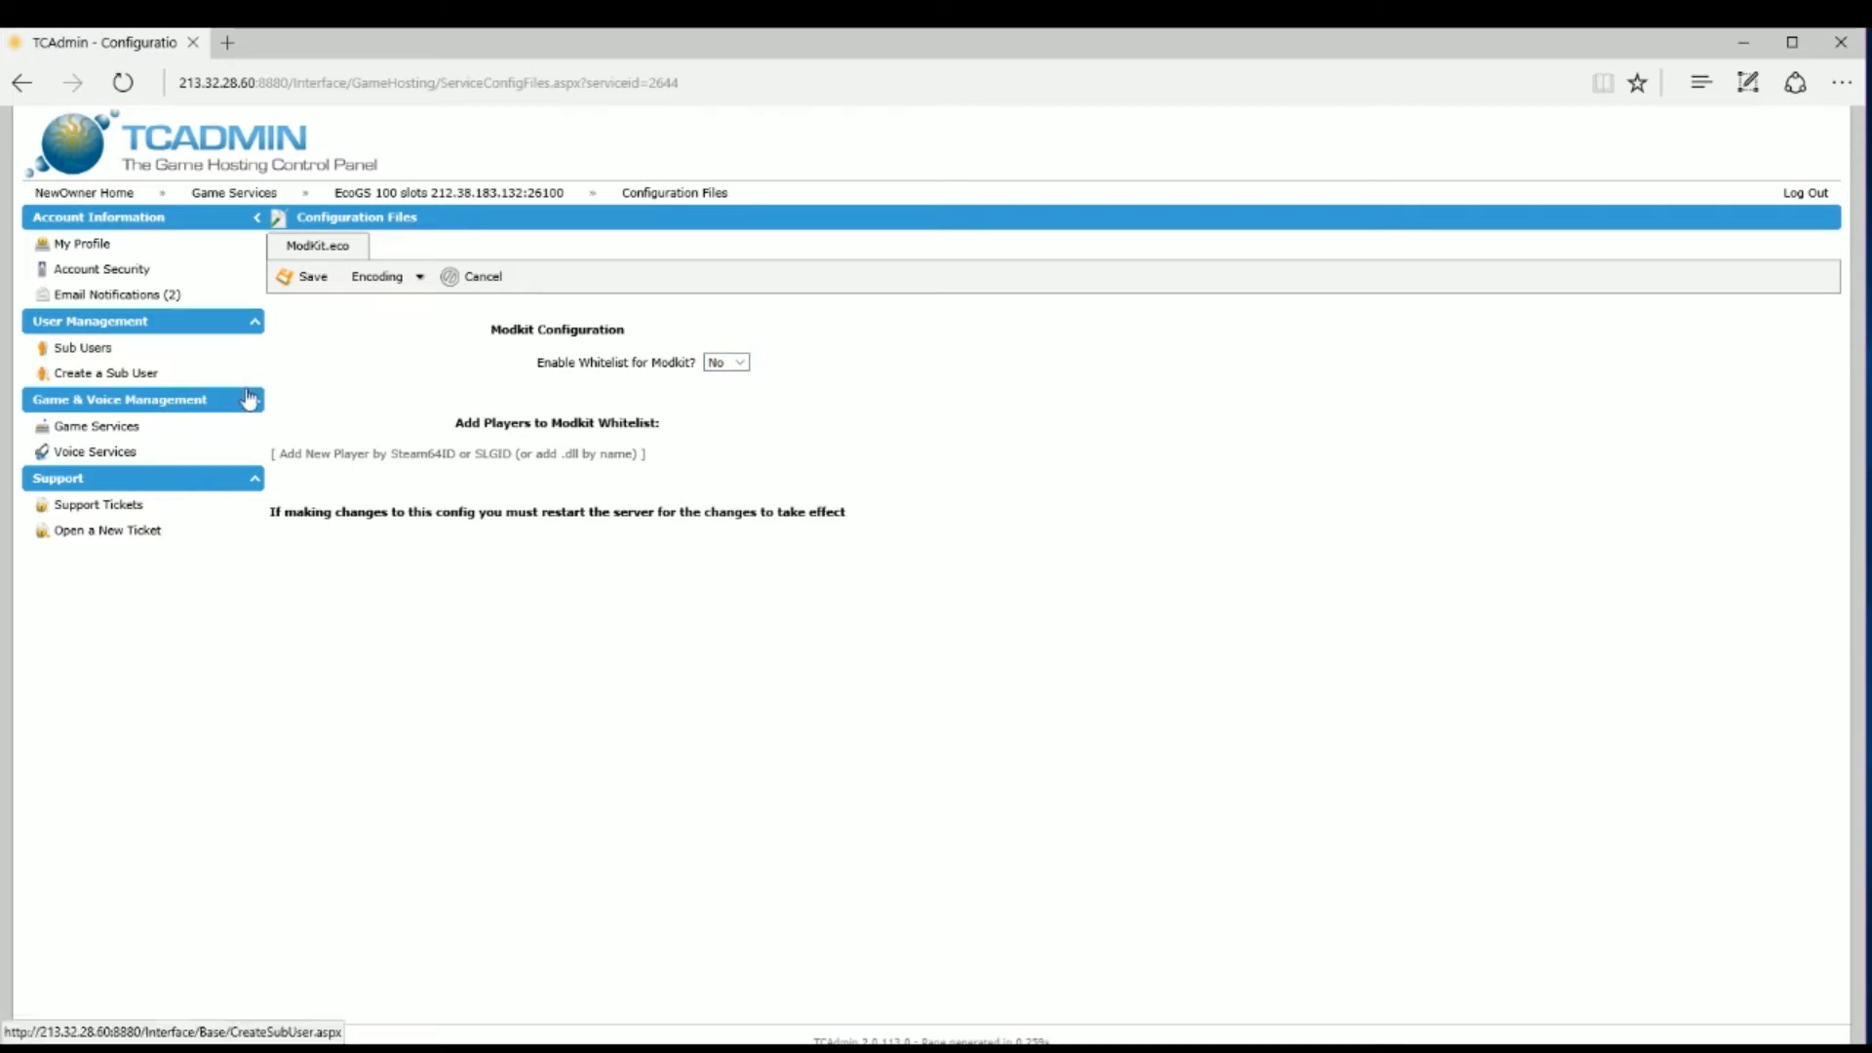
pyautogui.click(314, 454)
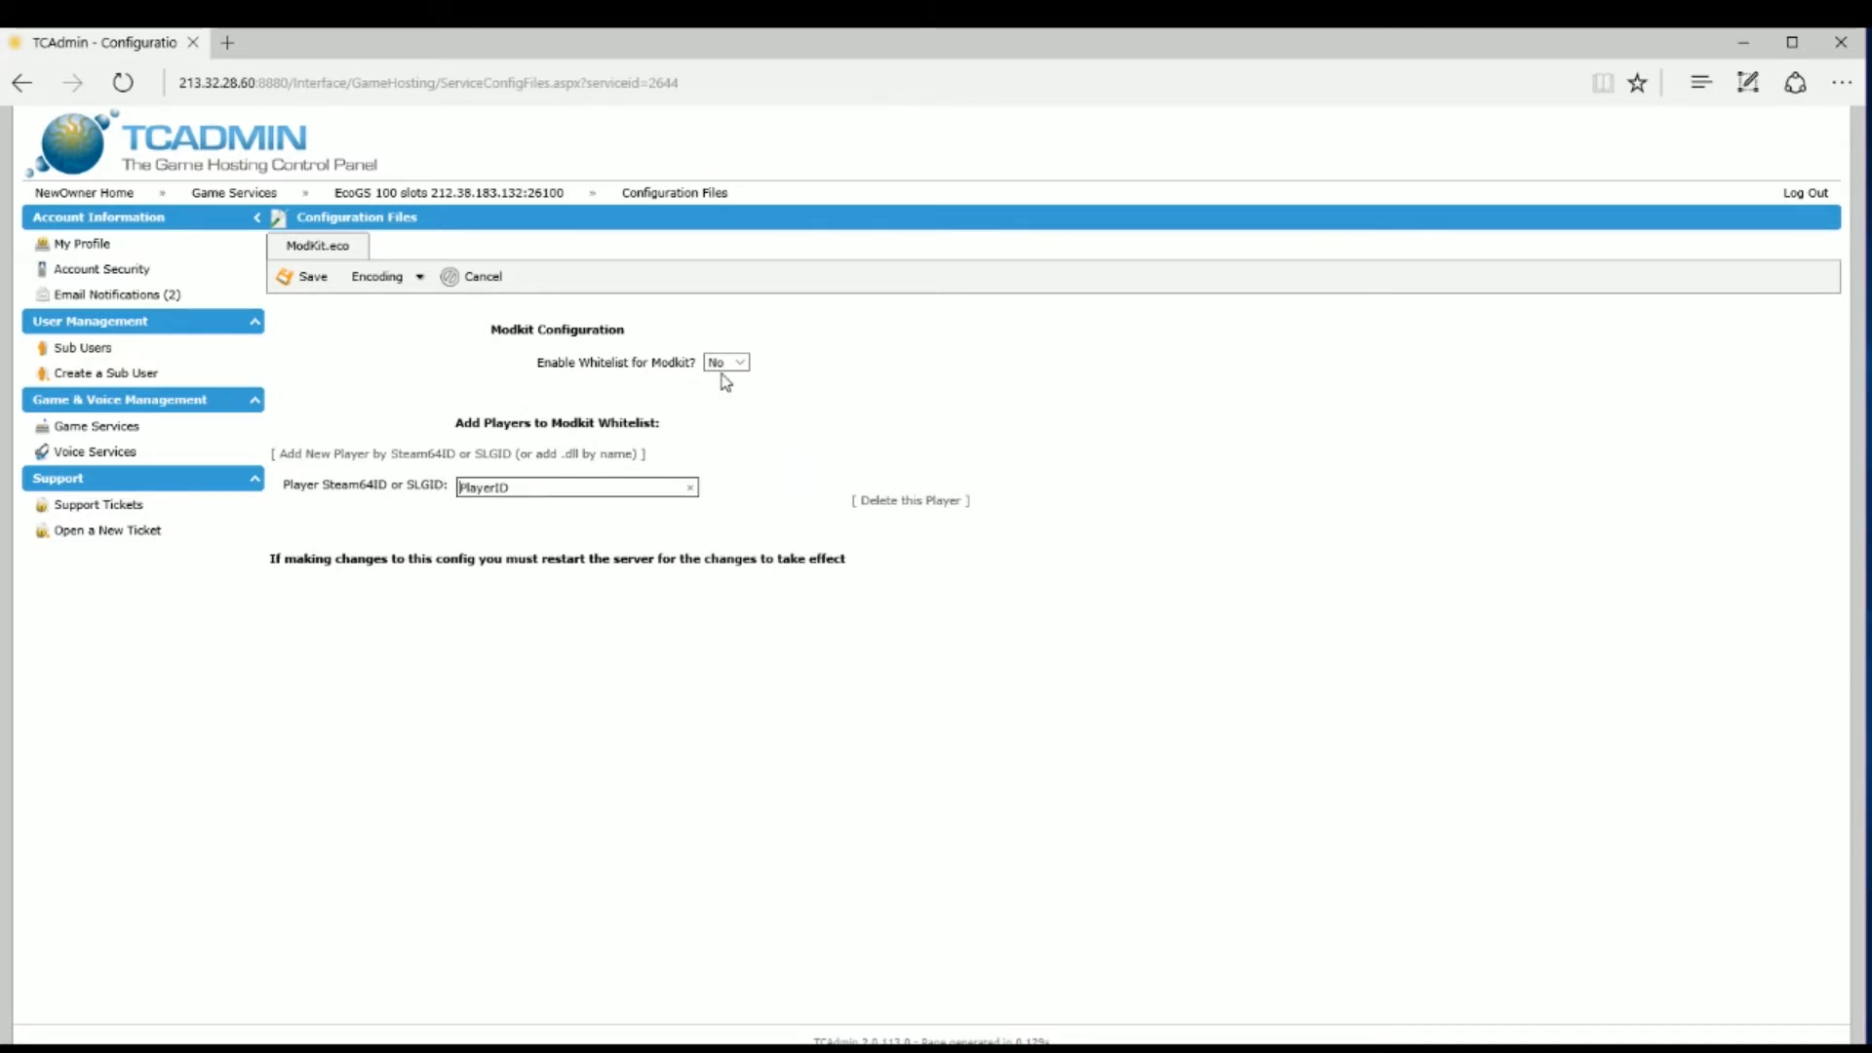
pyautogui.click(308, 278)
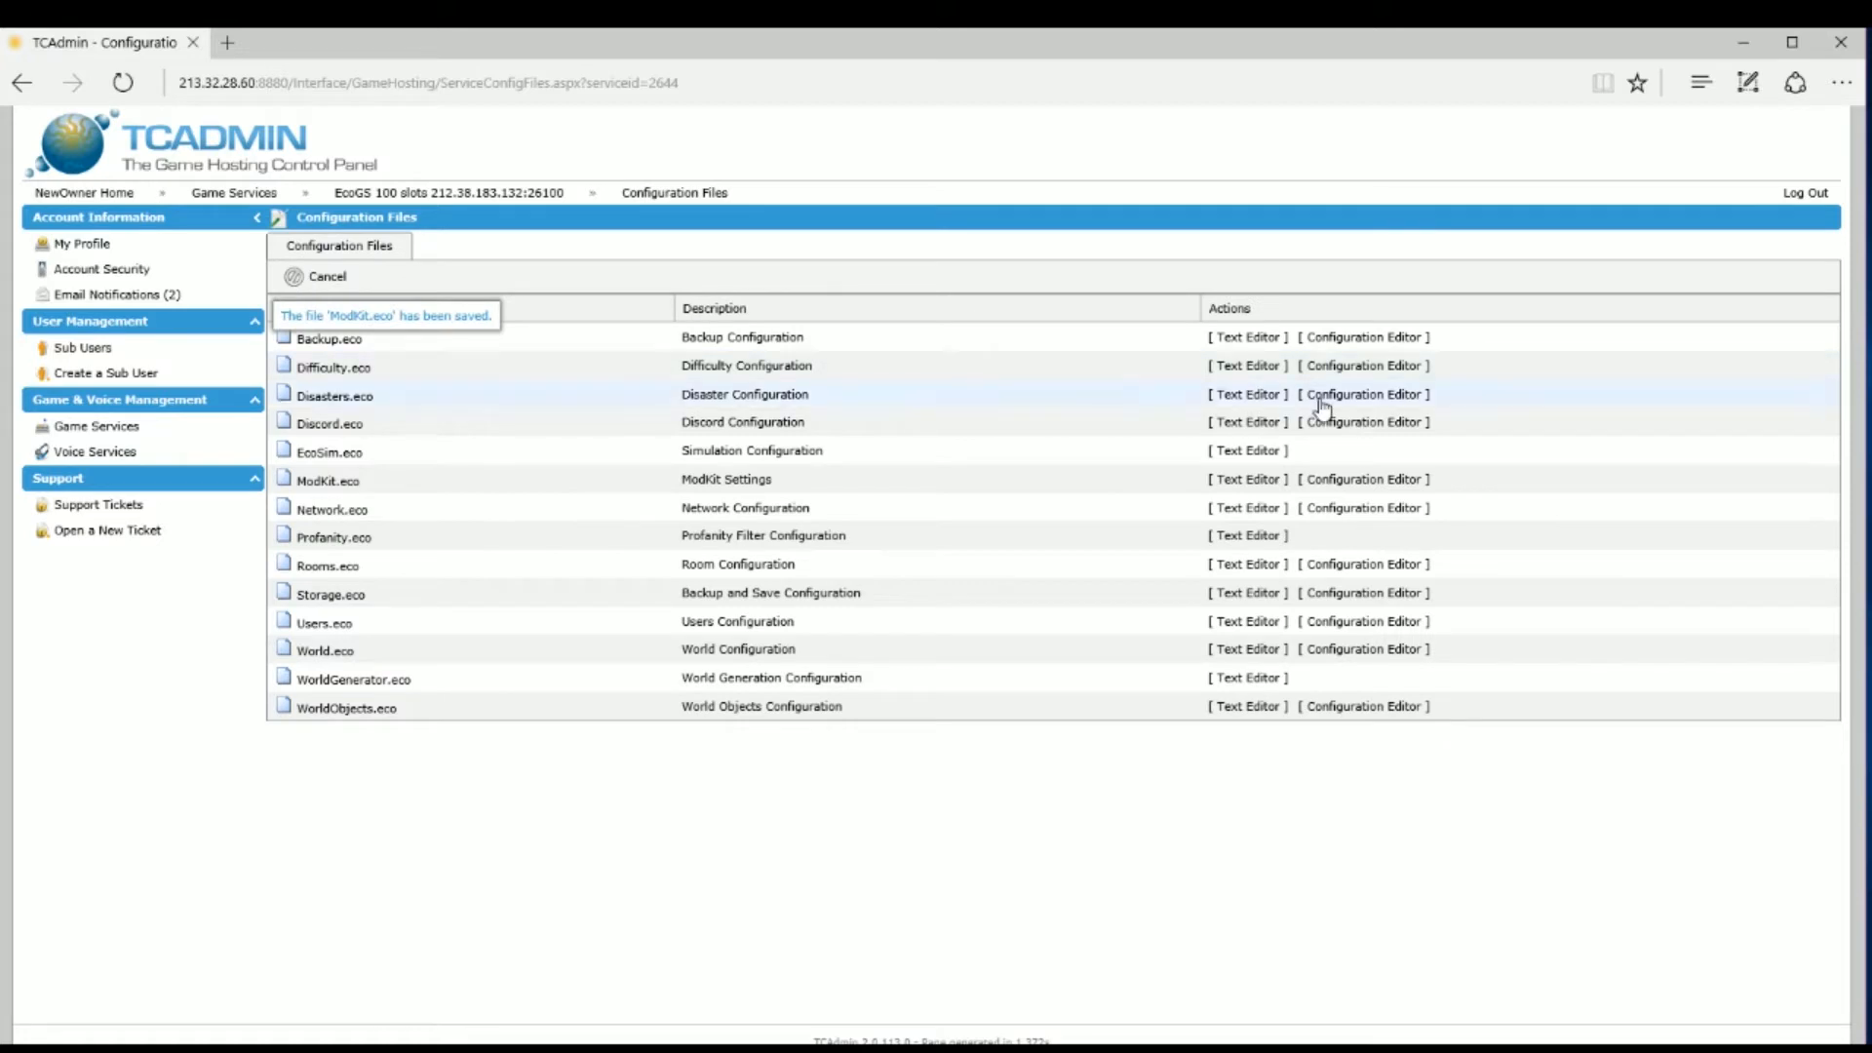
pyautogui.click(1348, 508)
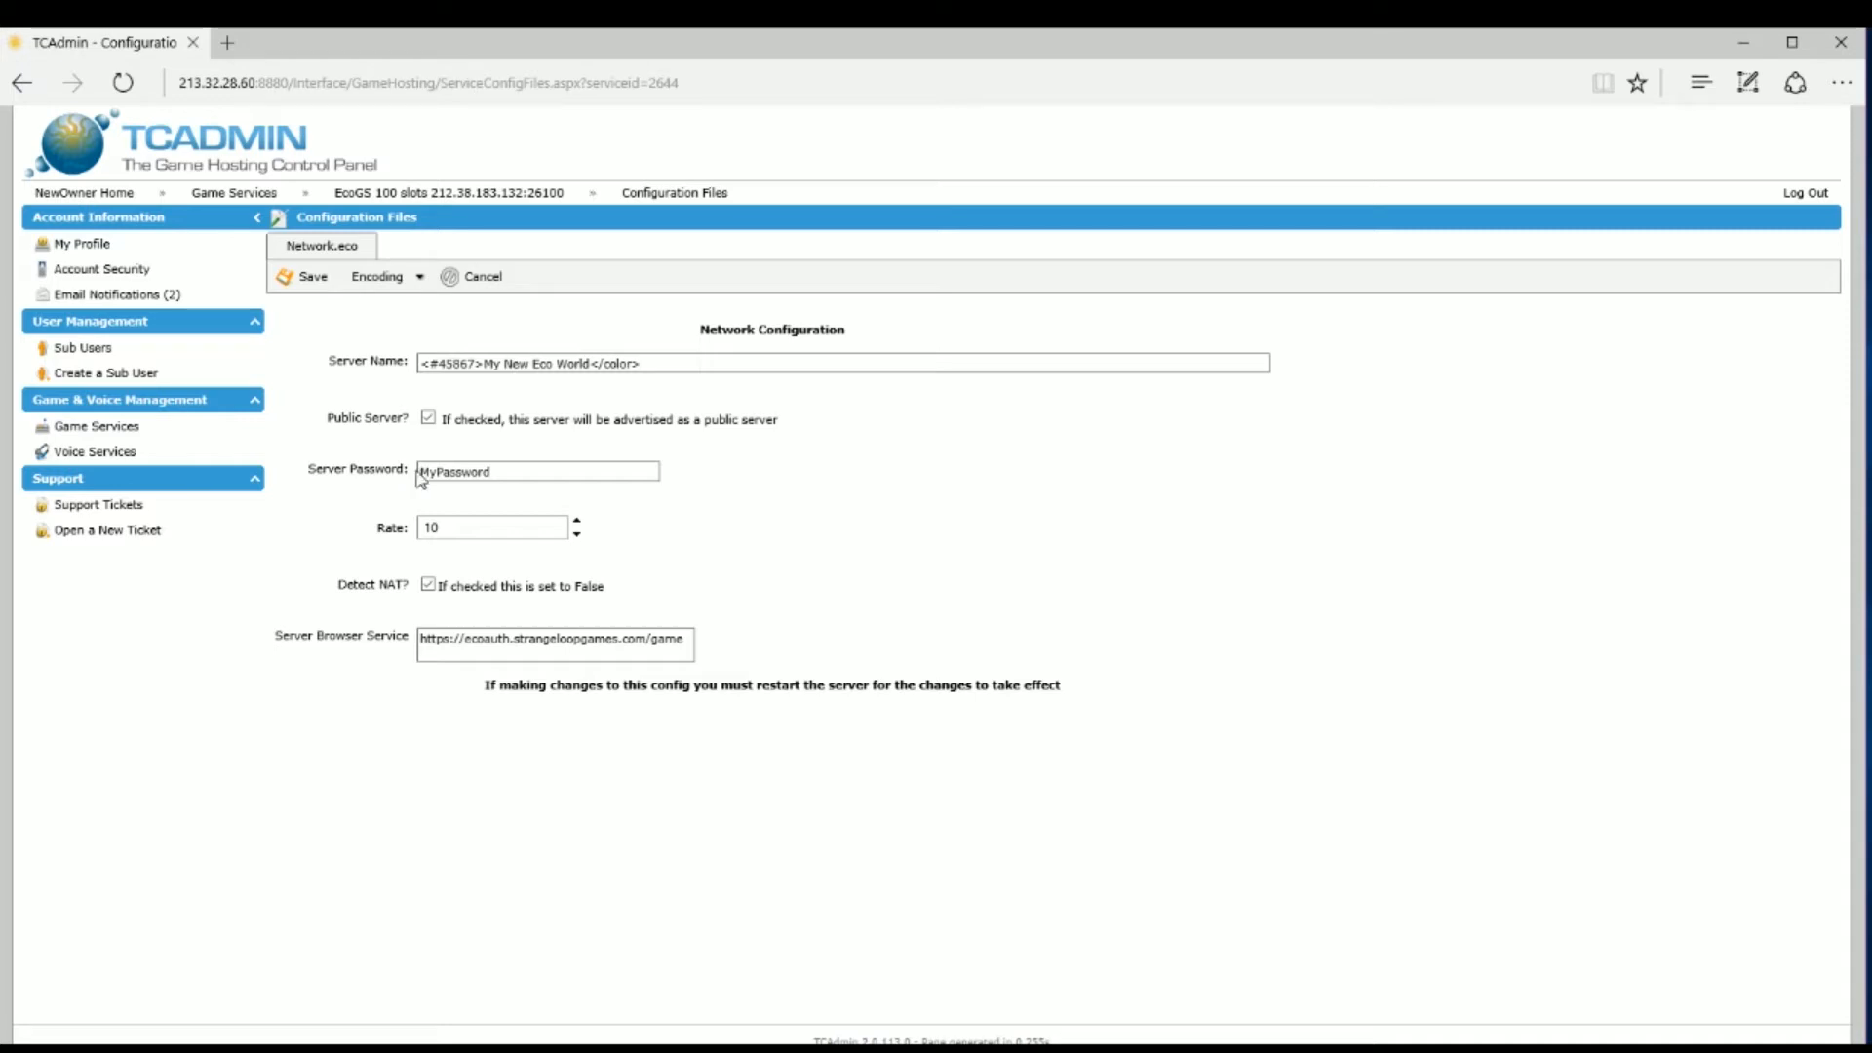
# Step: Check Network.eco's server name, password and rate 10 fields, then save the file
pyautogui.click(459, 474)
pyautogui.click(314, 277)
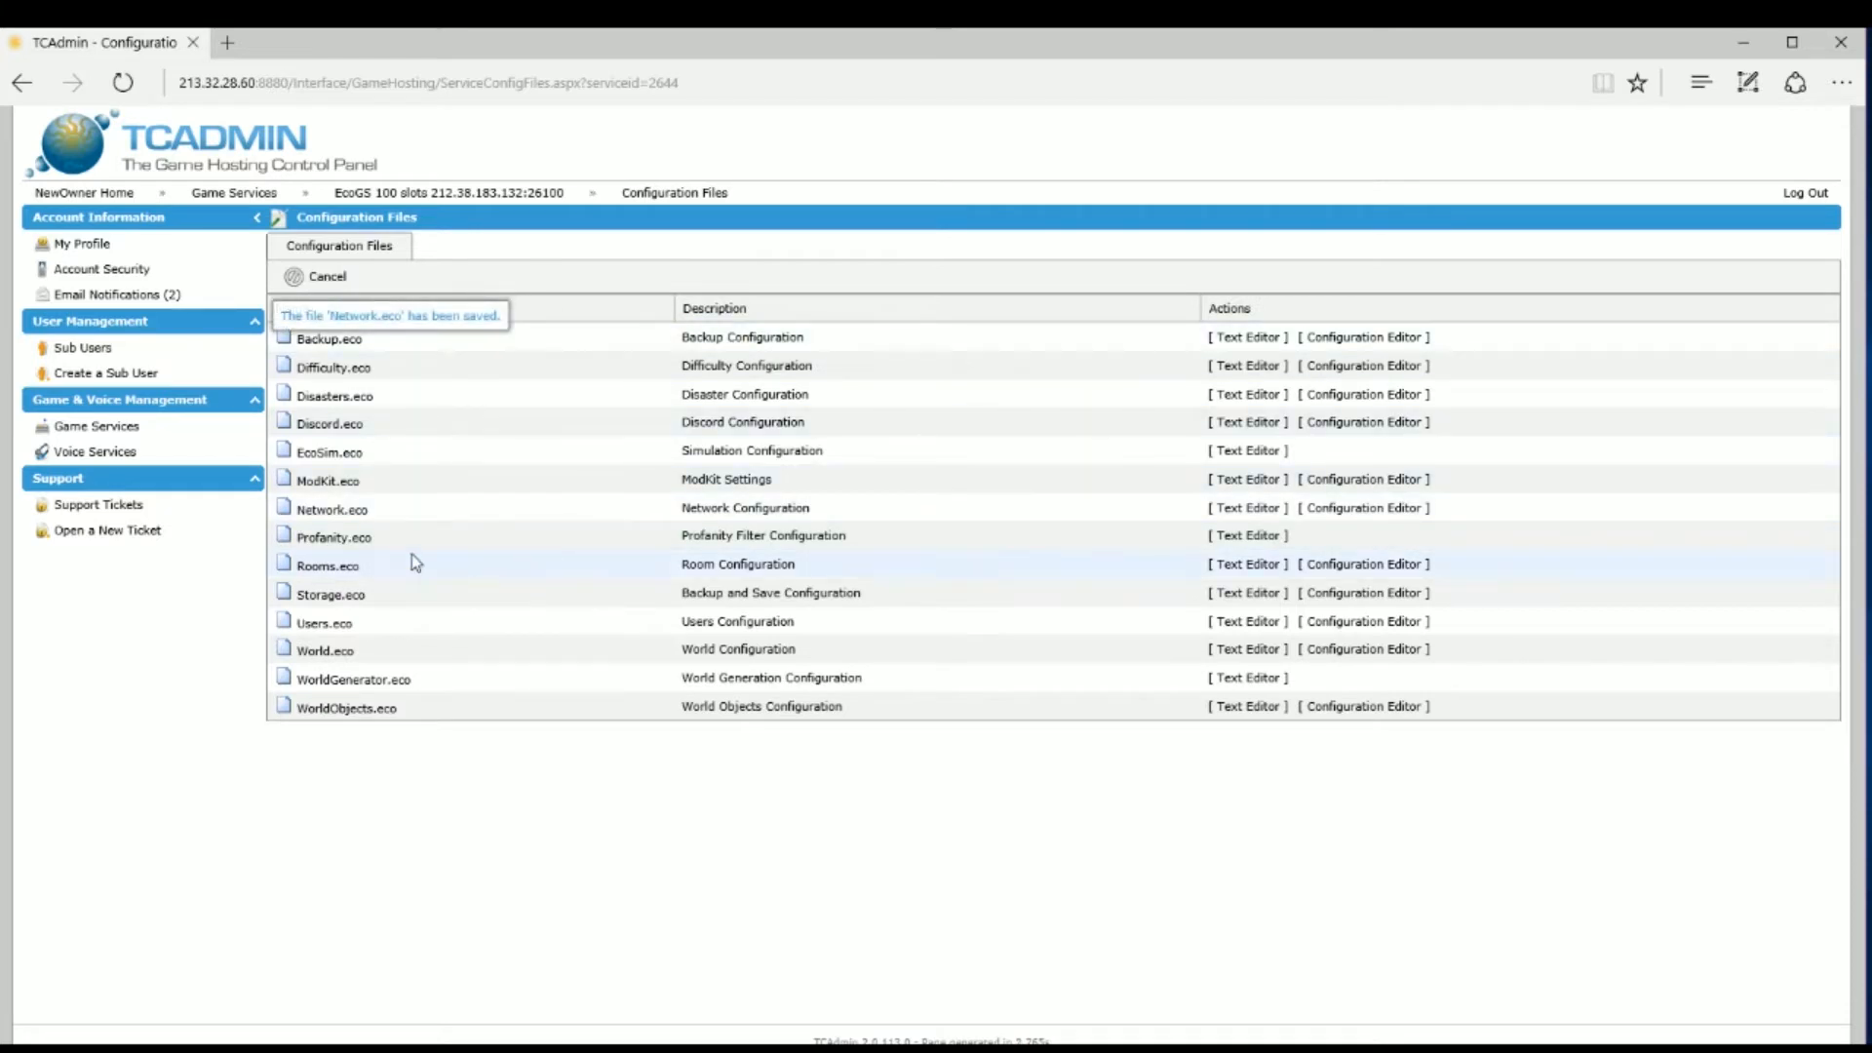
# Step: Scroll through the Profanity.eco word list in the text editor and save it
pyautogui.click(1236, 540)
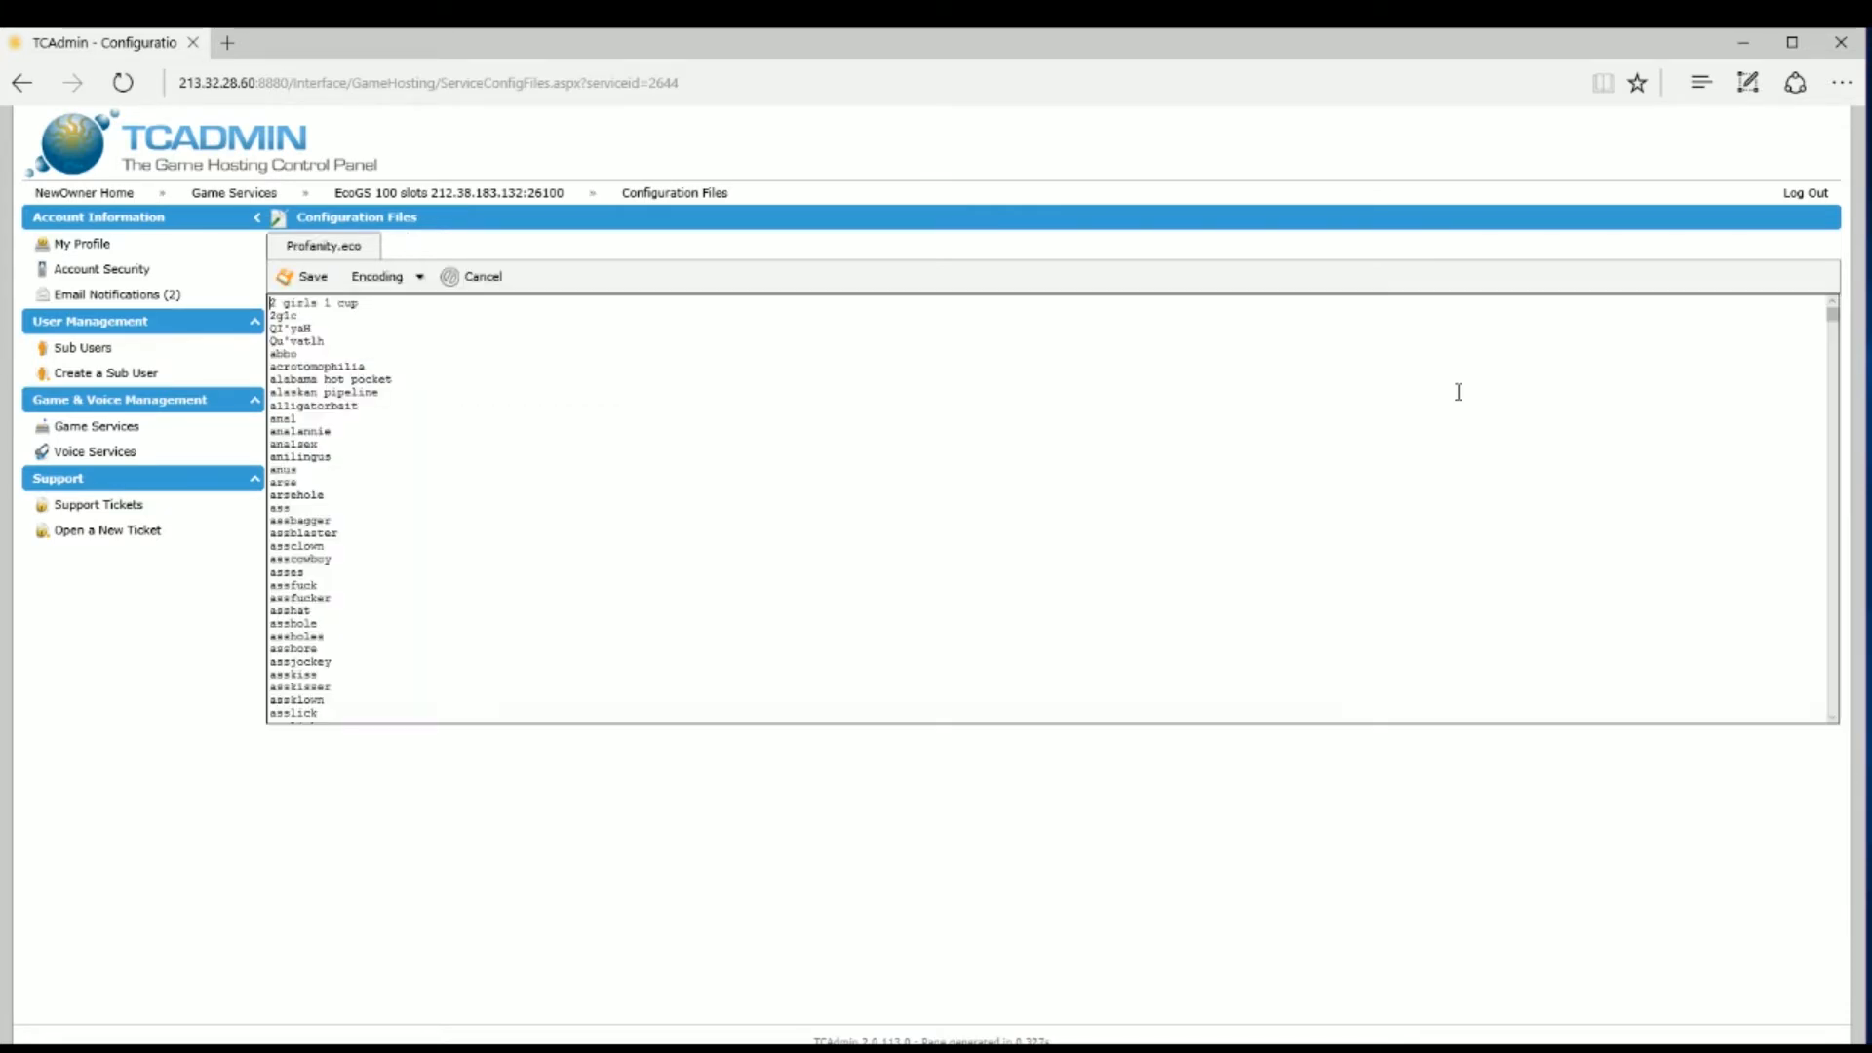
pyautogui.scroll(-5, 1458, 392)
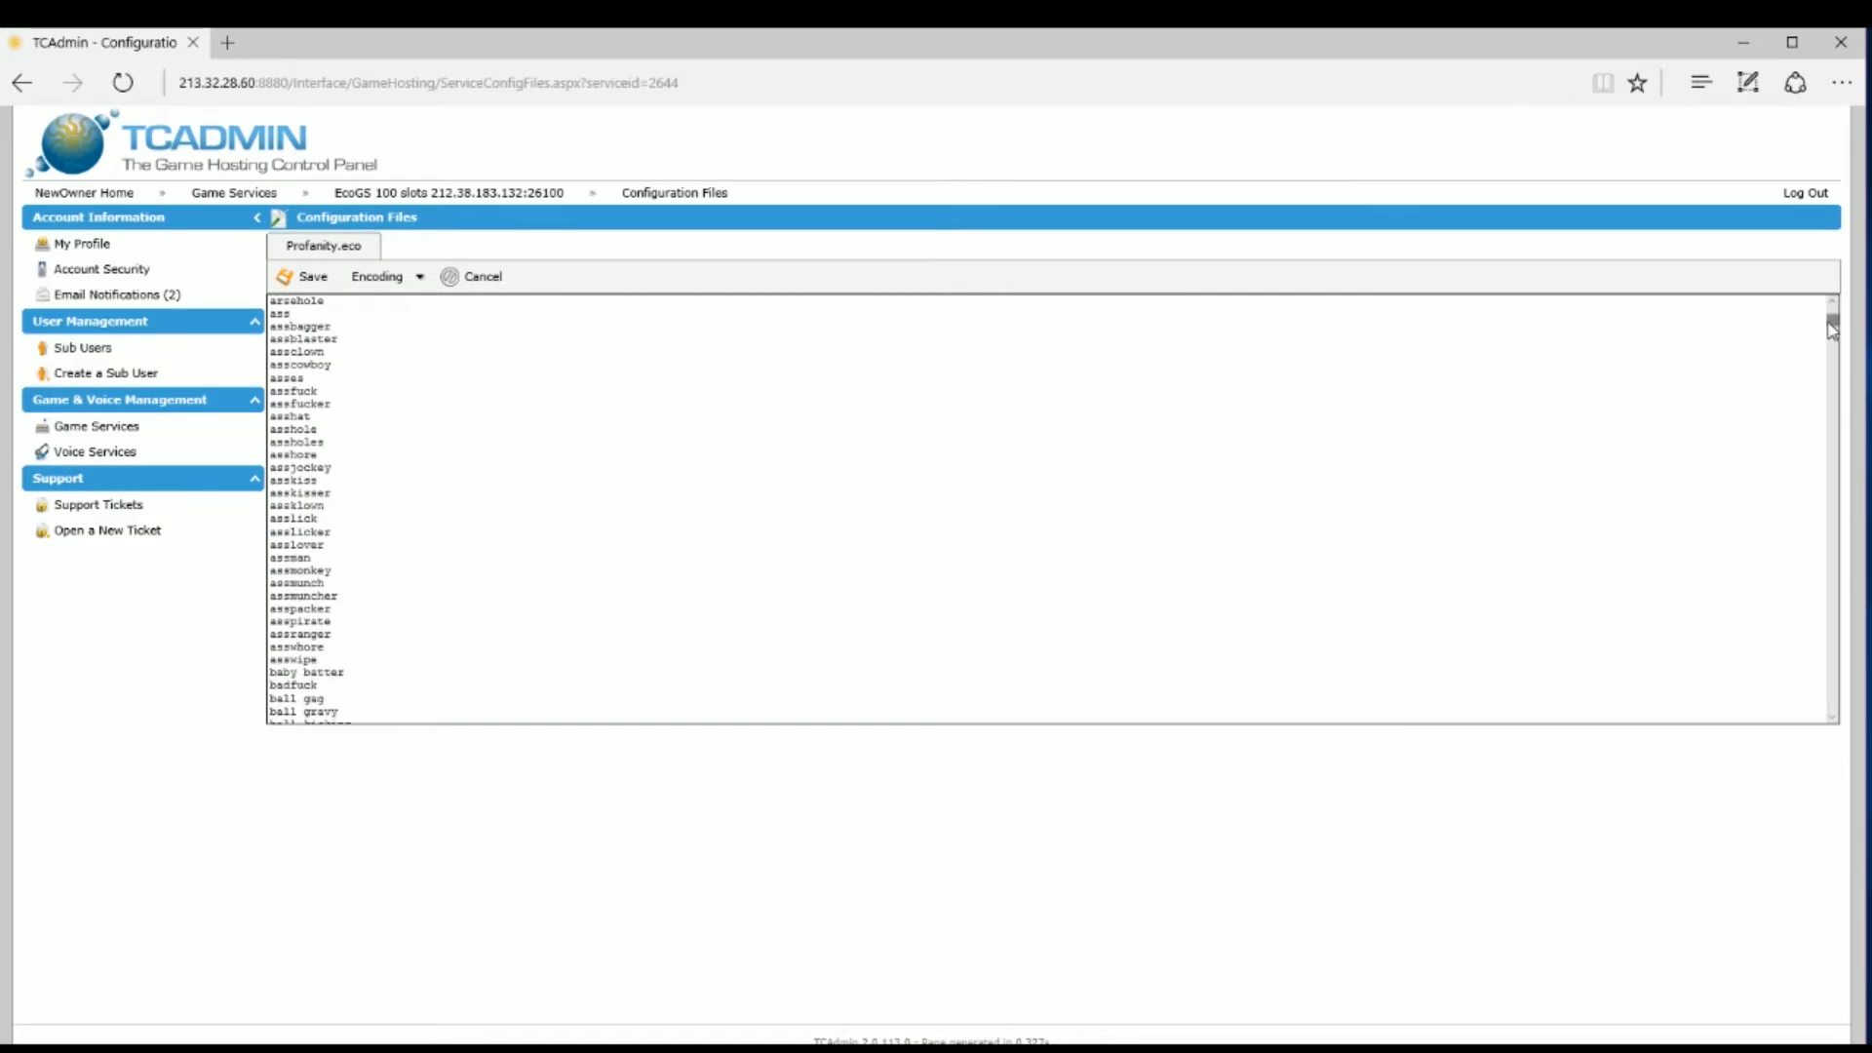
pyautogui.moveTo(1832, 321); pyautogui.dragTo(704, 127)
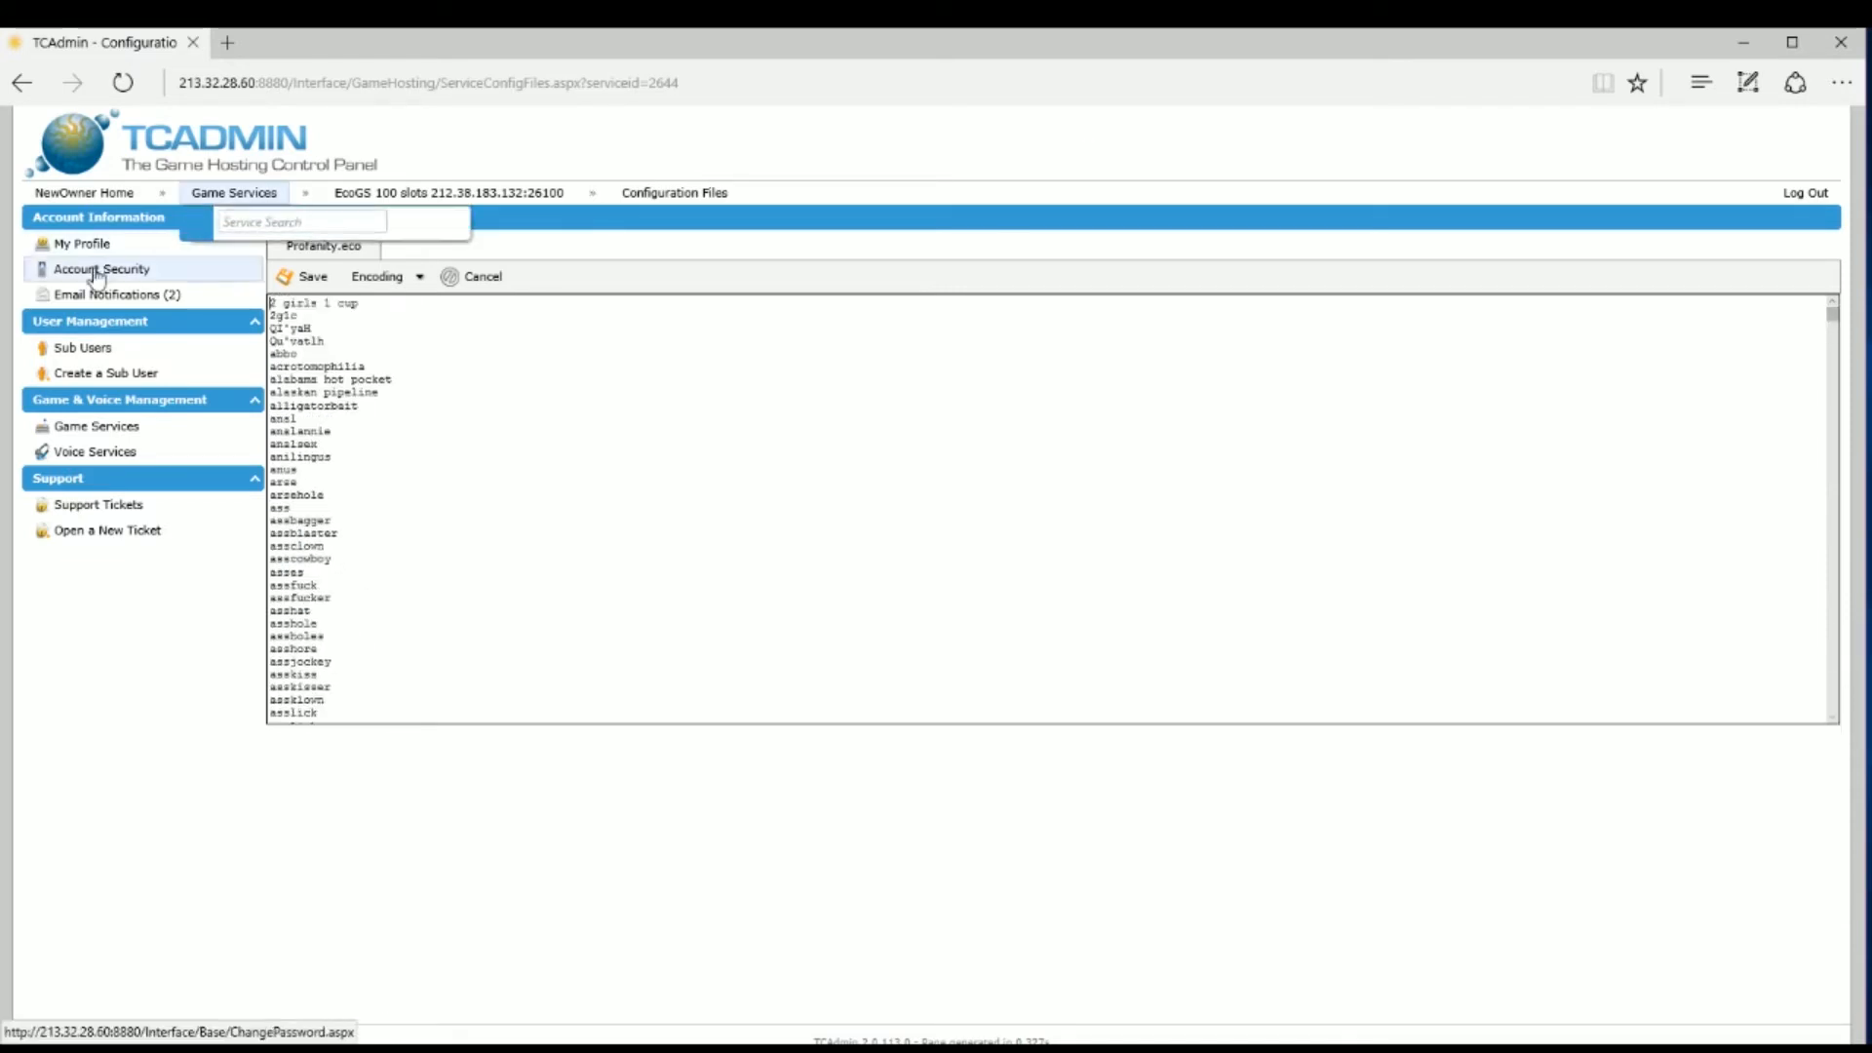
pyautogui.click(322, 282)
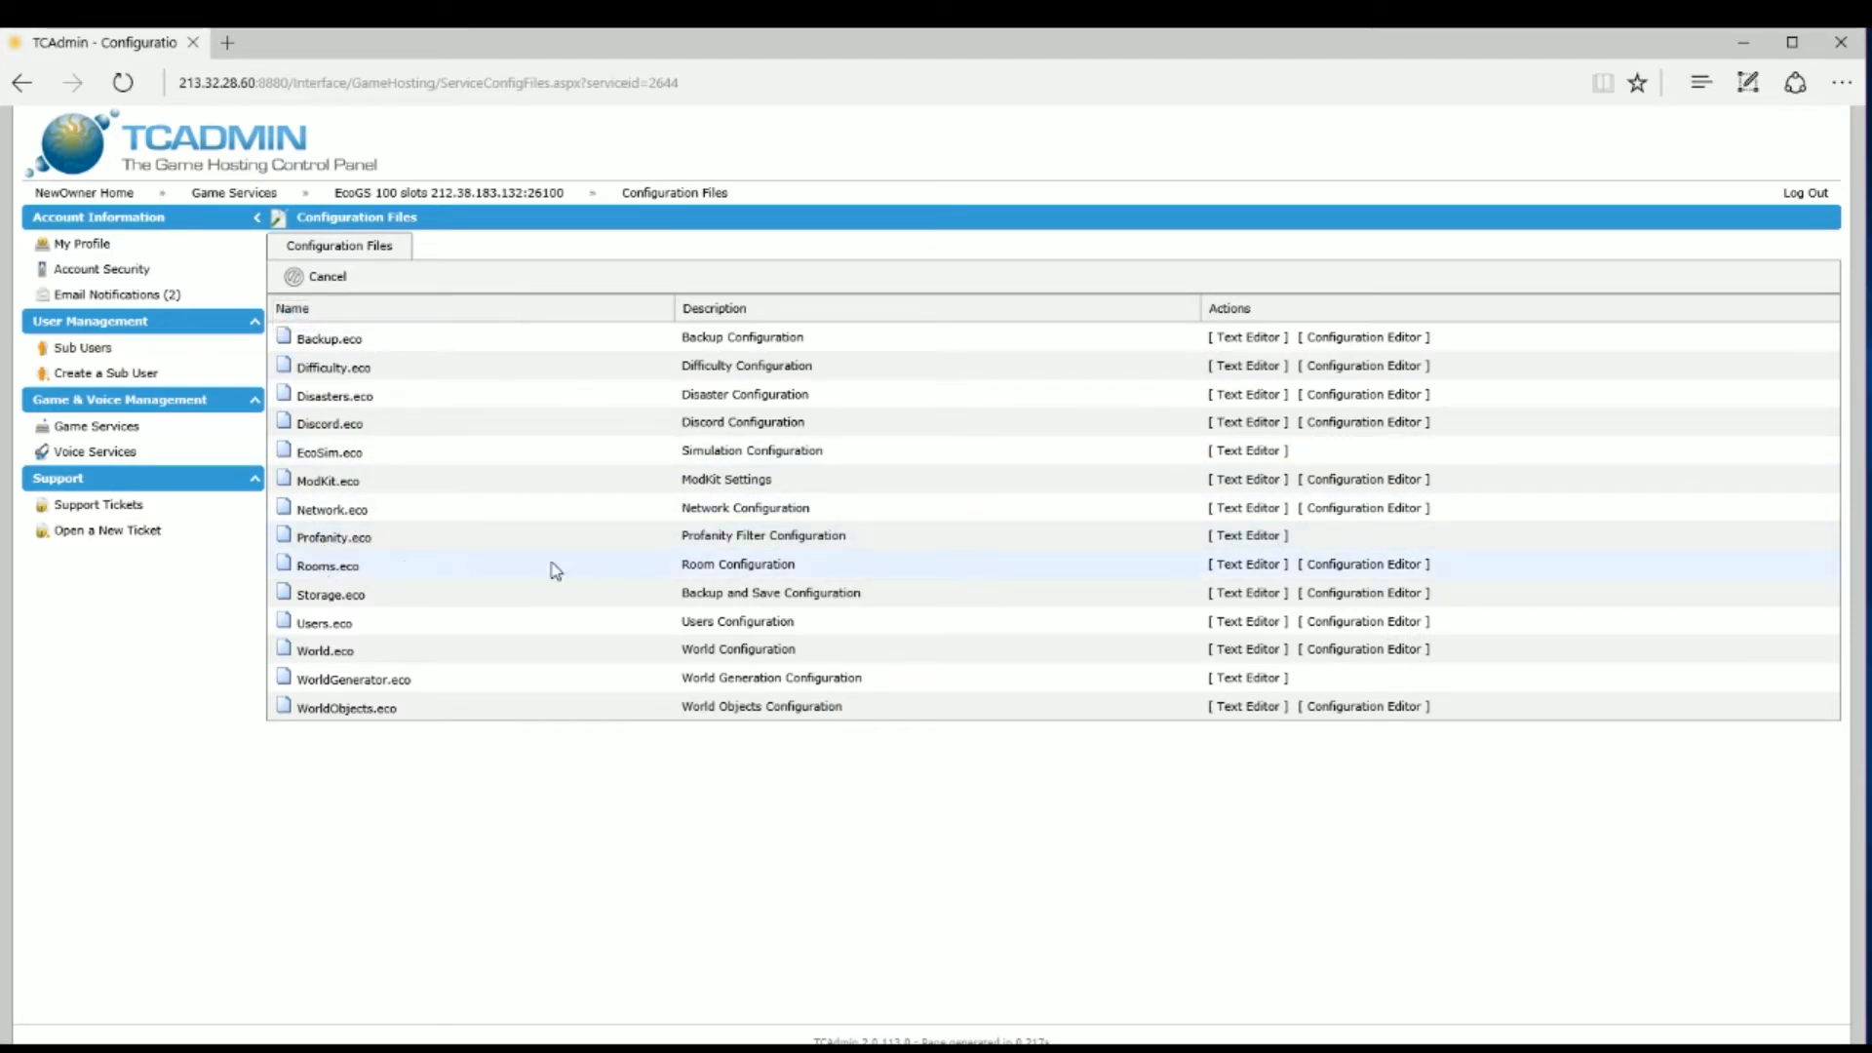
# Step: Switch Rooms.eco's 'Do Empty Blocks Count as Windows?' to No and back to Yes, then save
pyautogui.click(1344, 566)
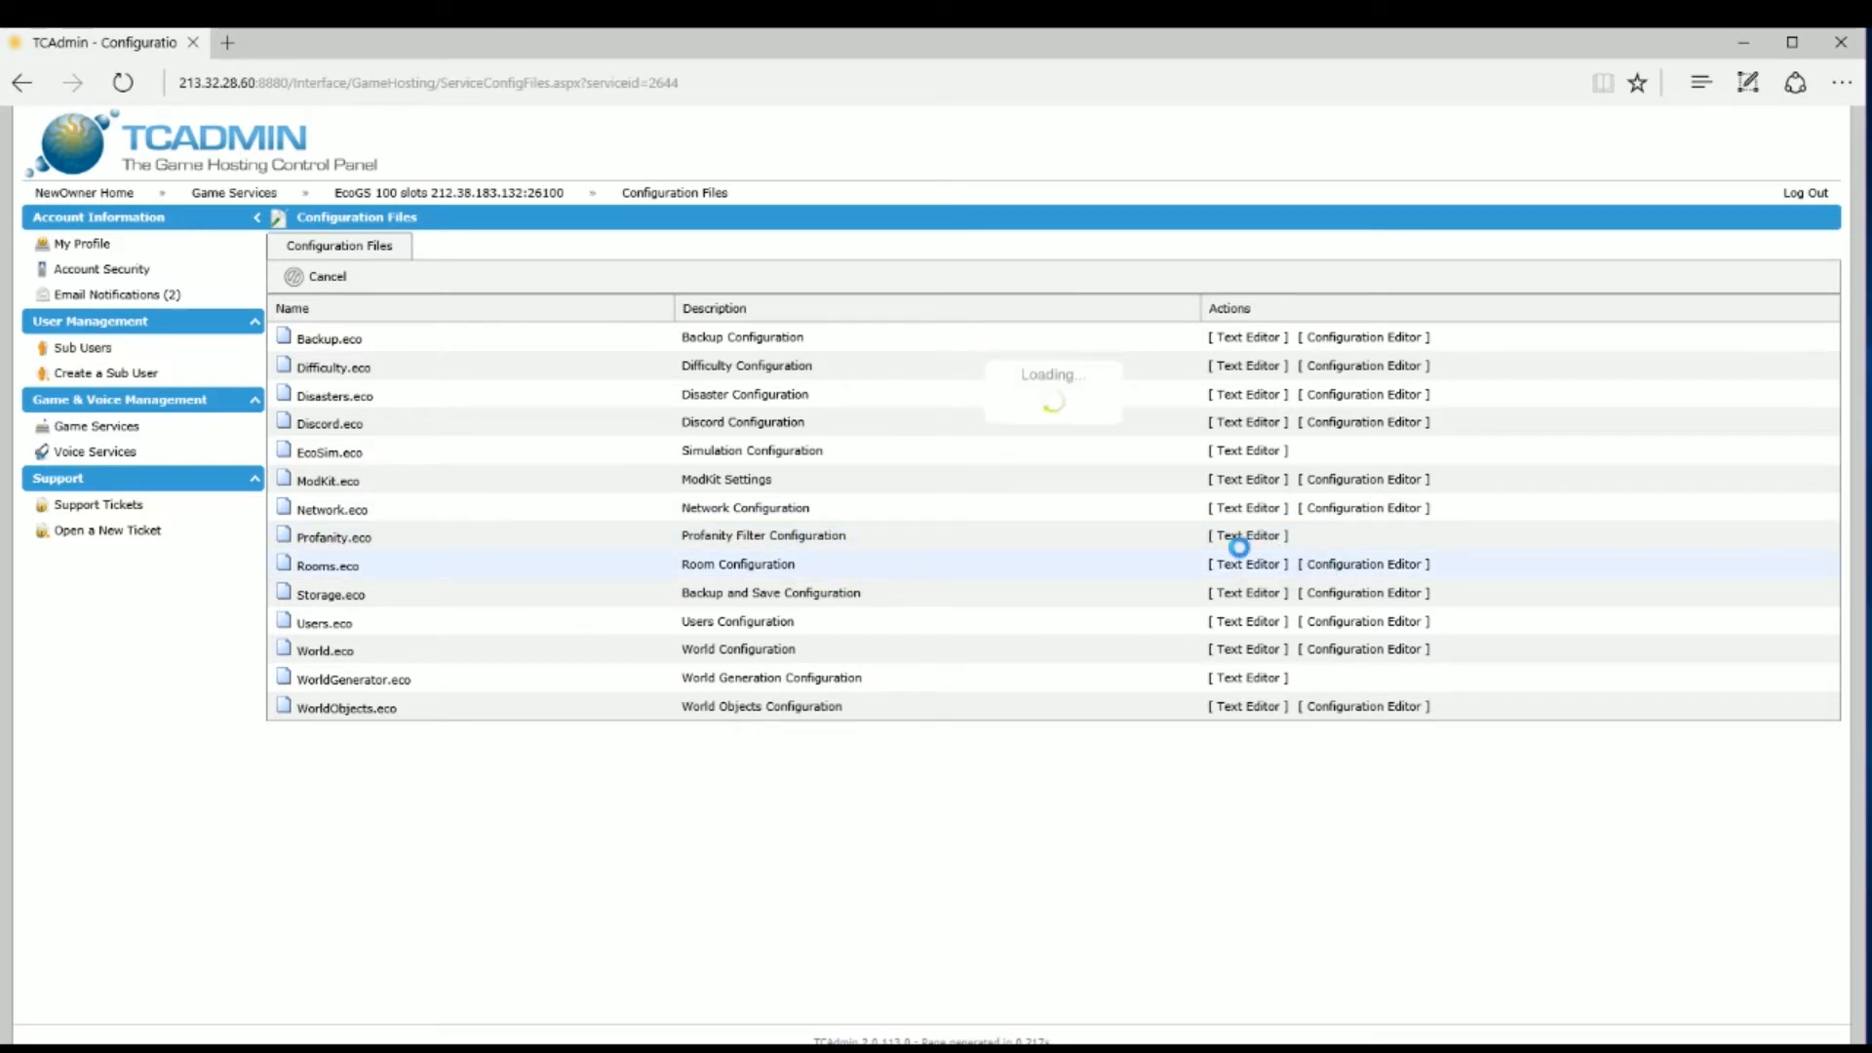
pyautogui.moveTo(752, 365)
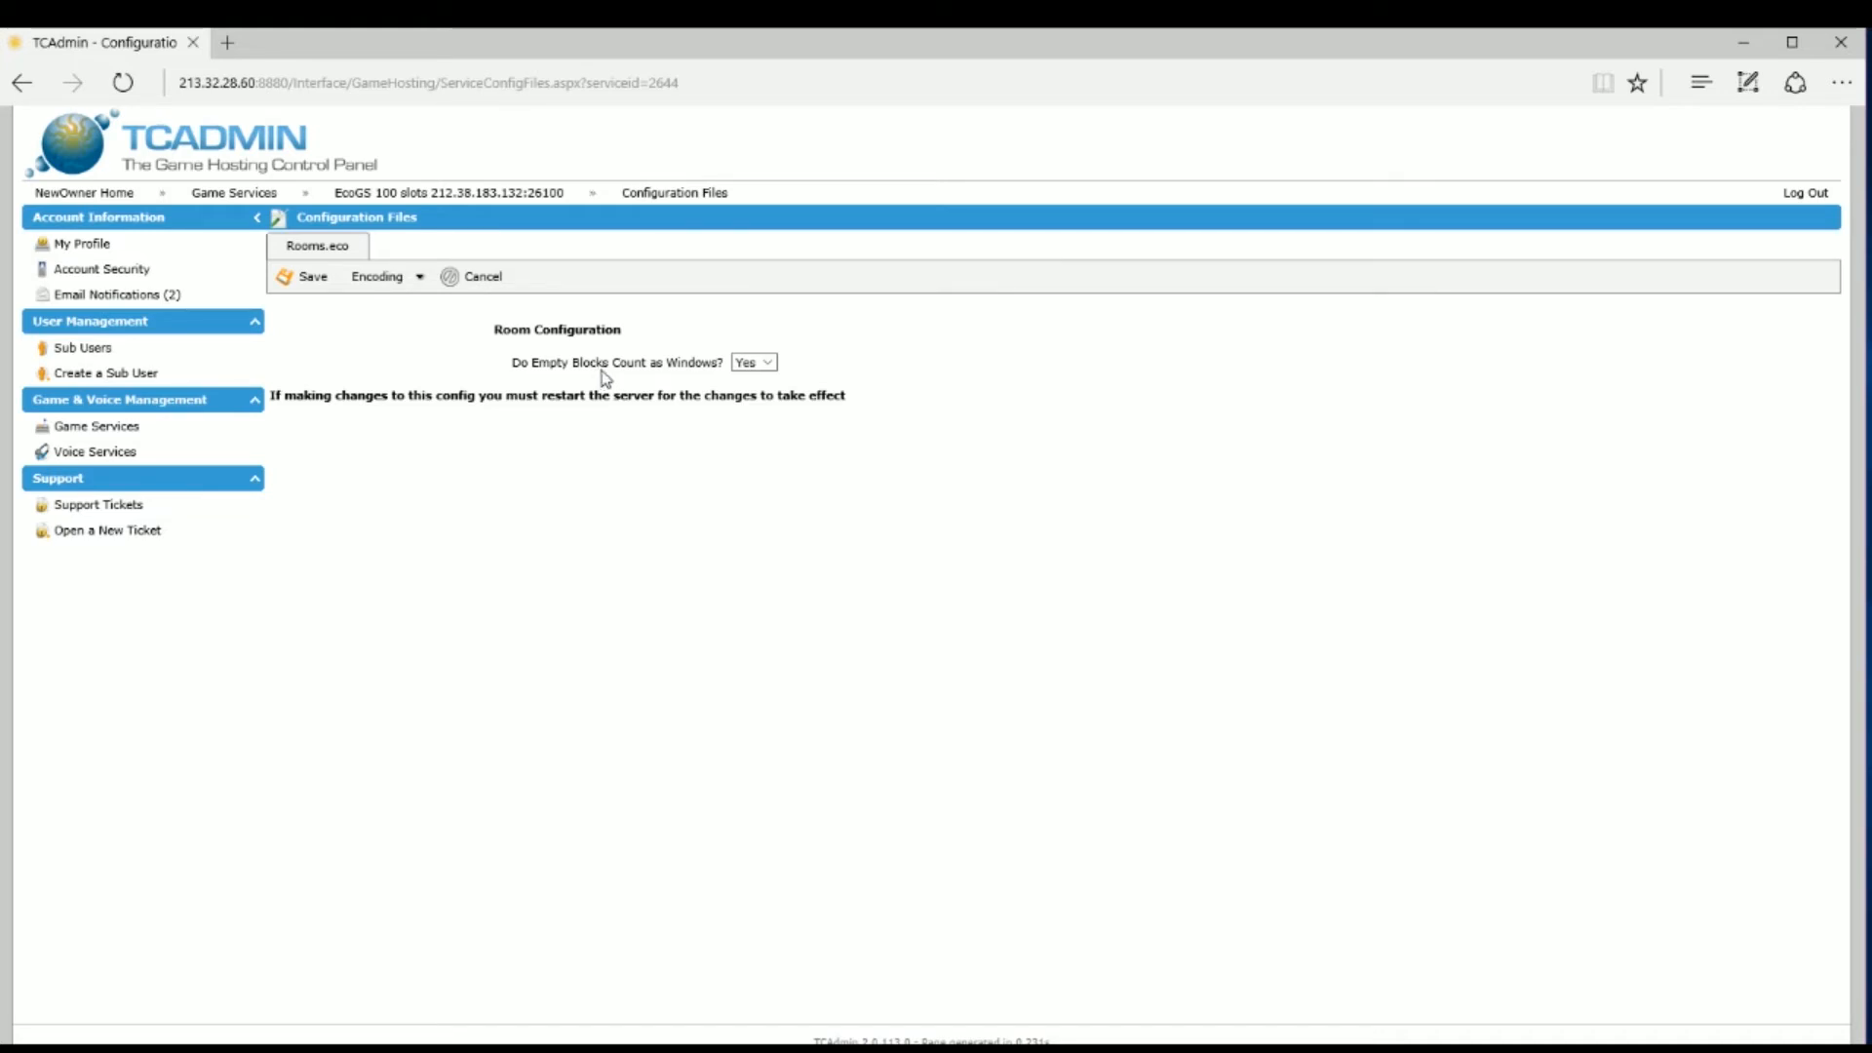
pyautogui.click(765, 367)
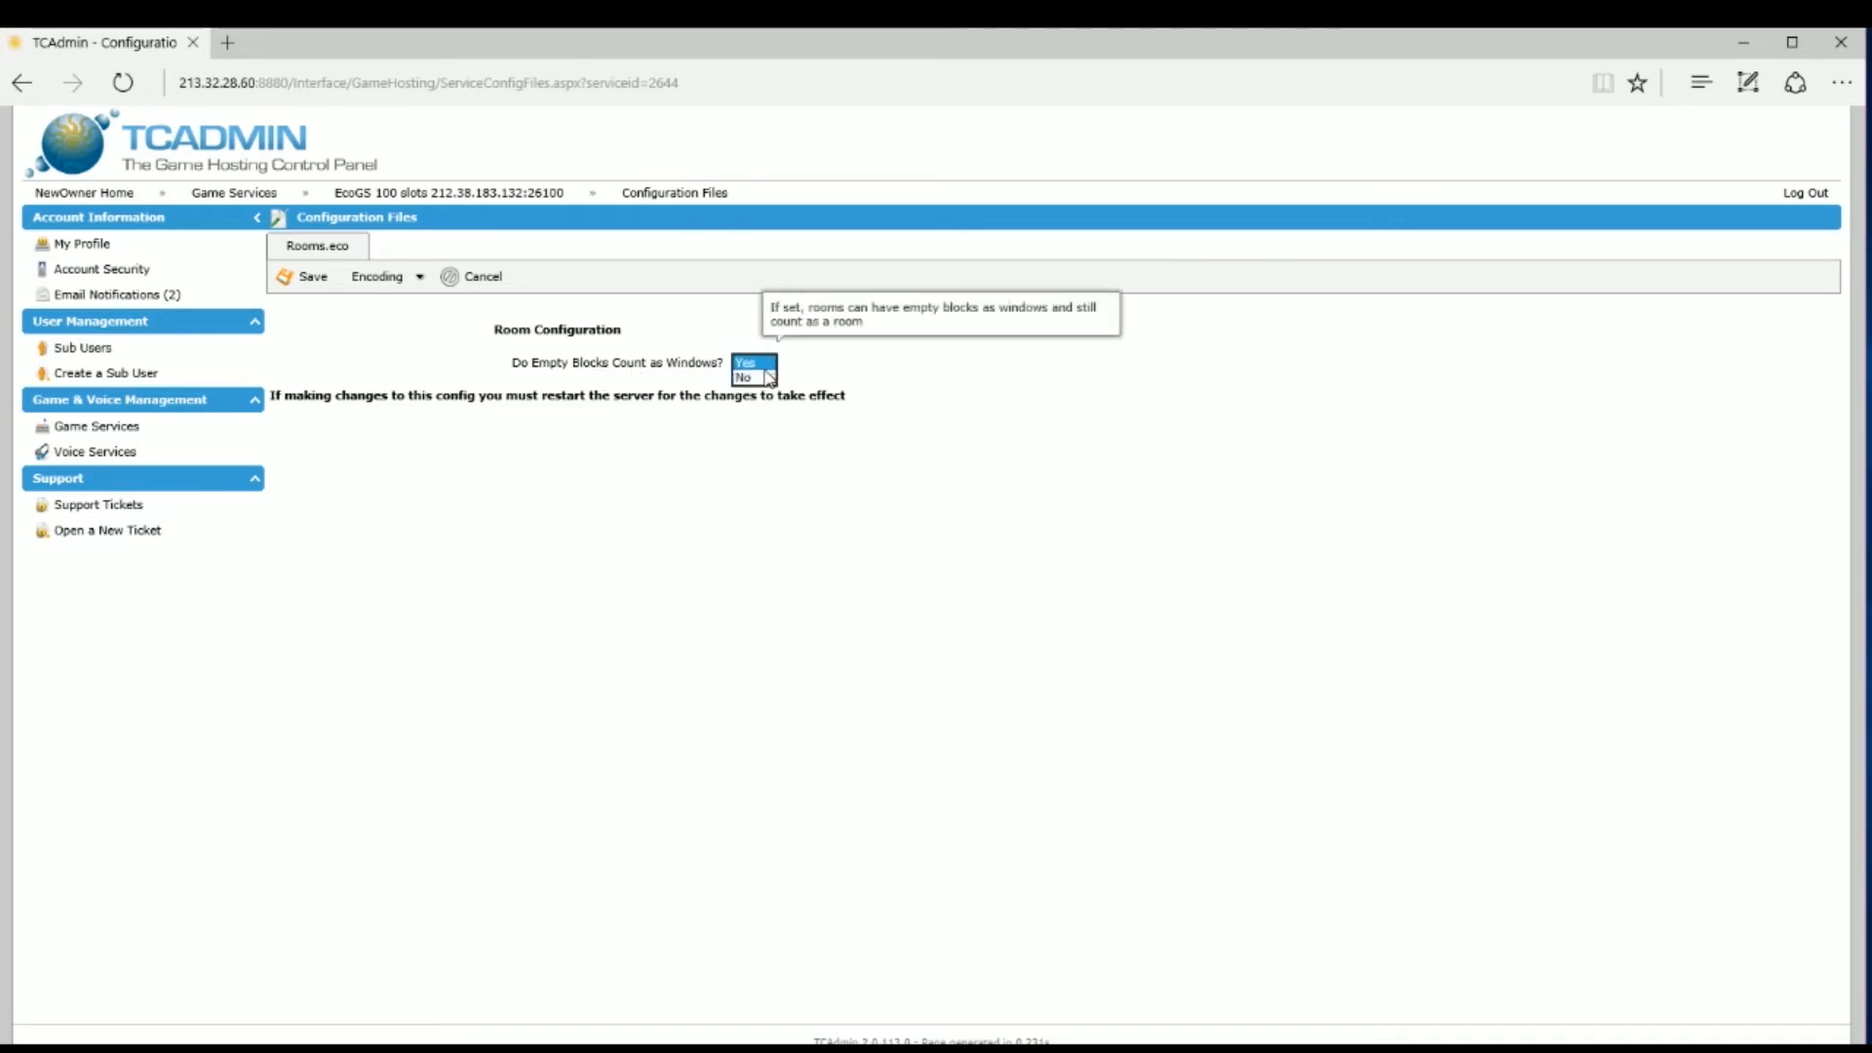
pyautogui.click(761, 382)
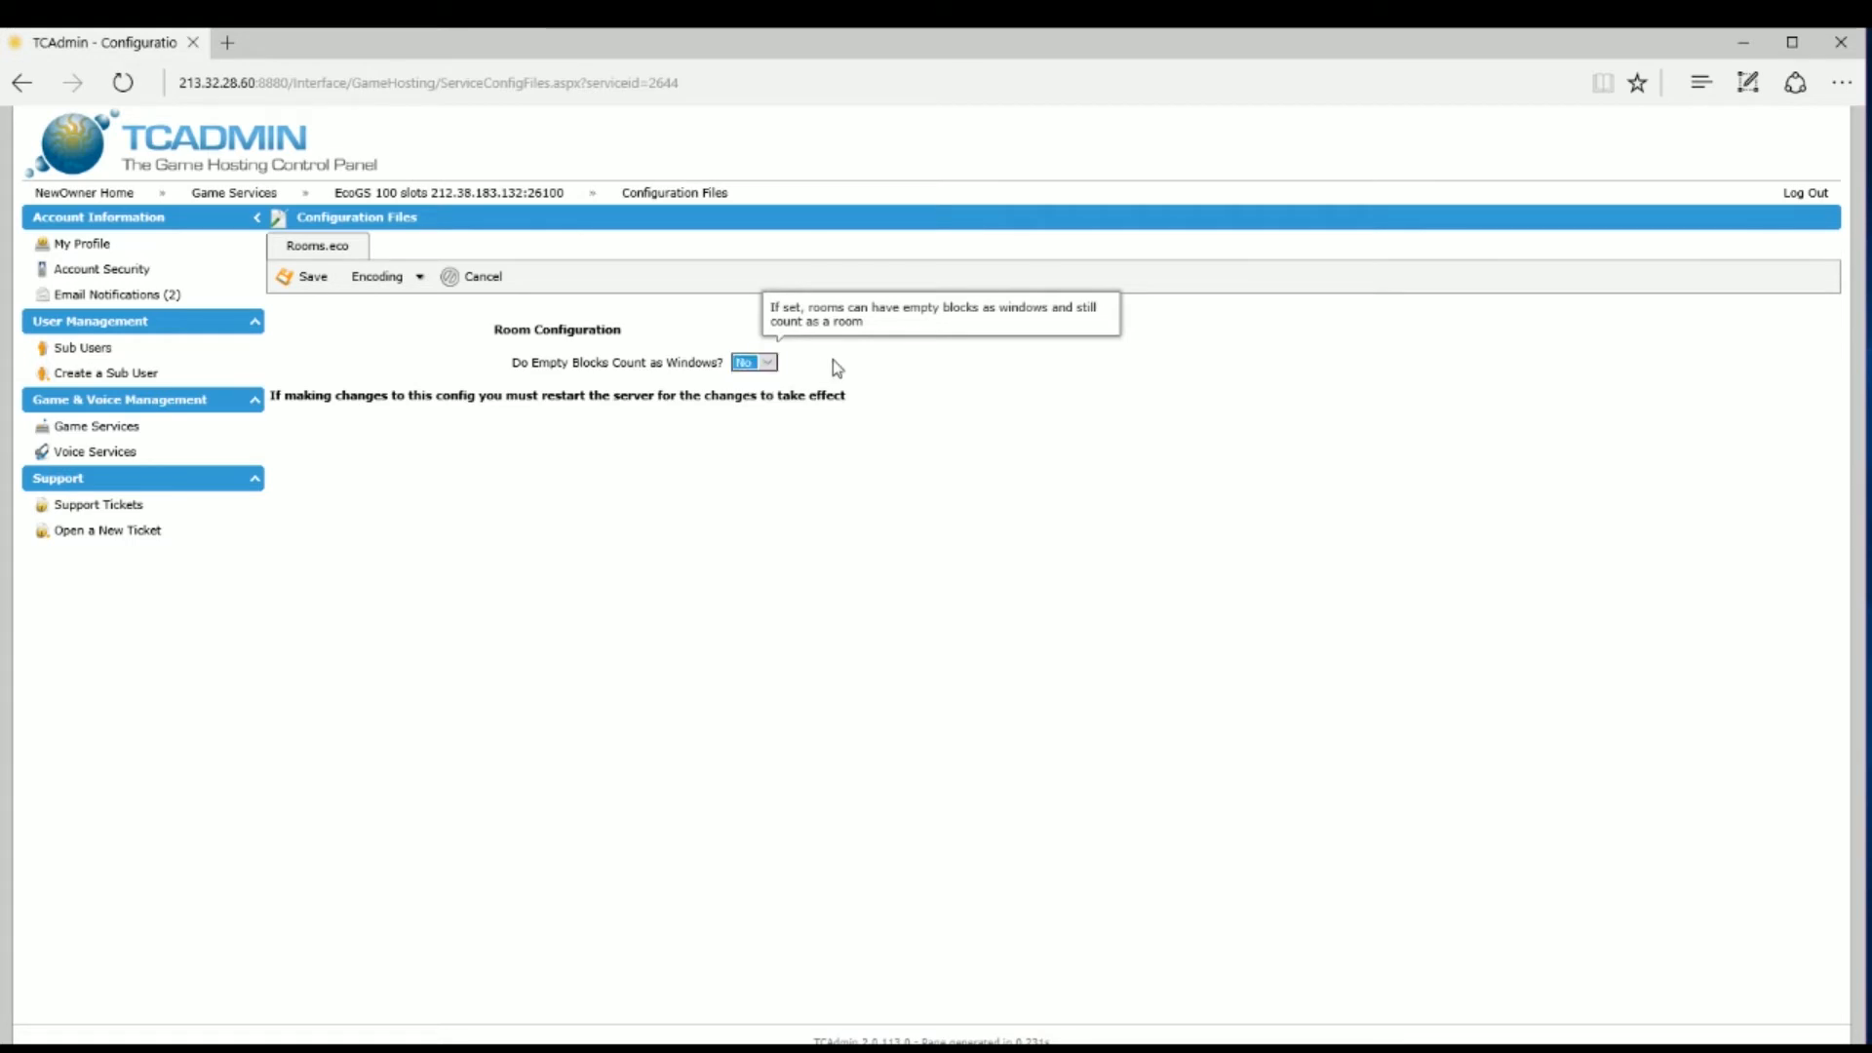
pyautogui.click(768, 364)
pyautogui.click(746, 348)
pyautogui.click(294, 287)
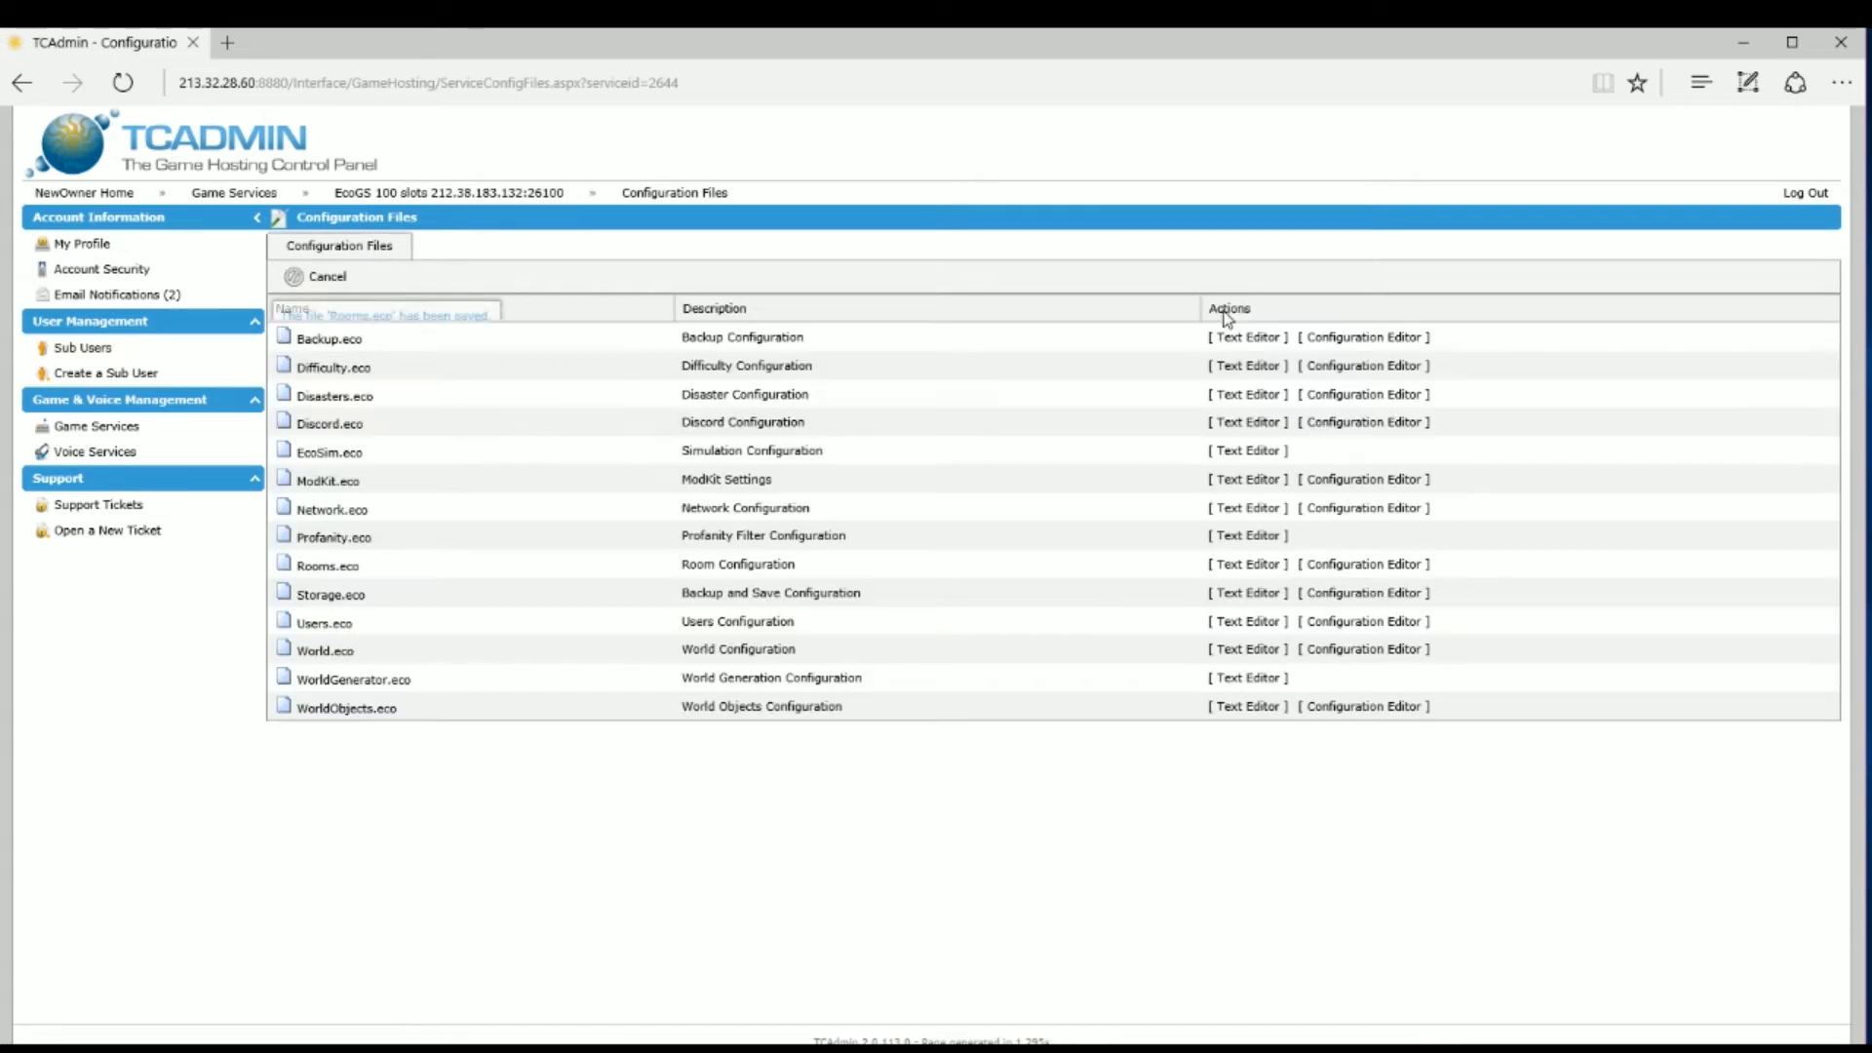
# Step: Change Storage.eco's save frequency from 60 to 30, set compression to Level 4, enable cleanup on exceptions, and save
pyautogui.click(1326, 592)
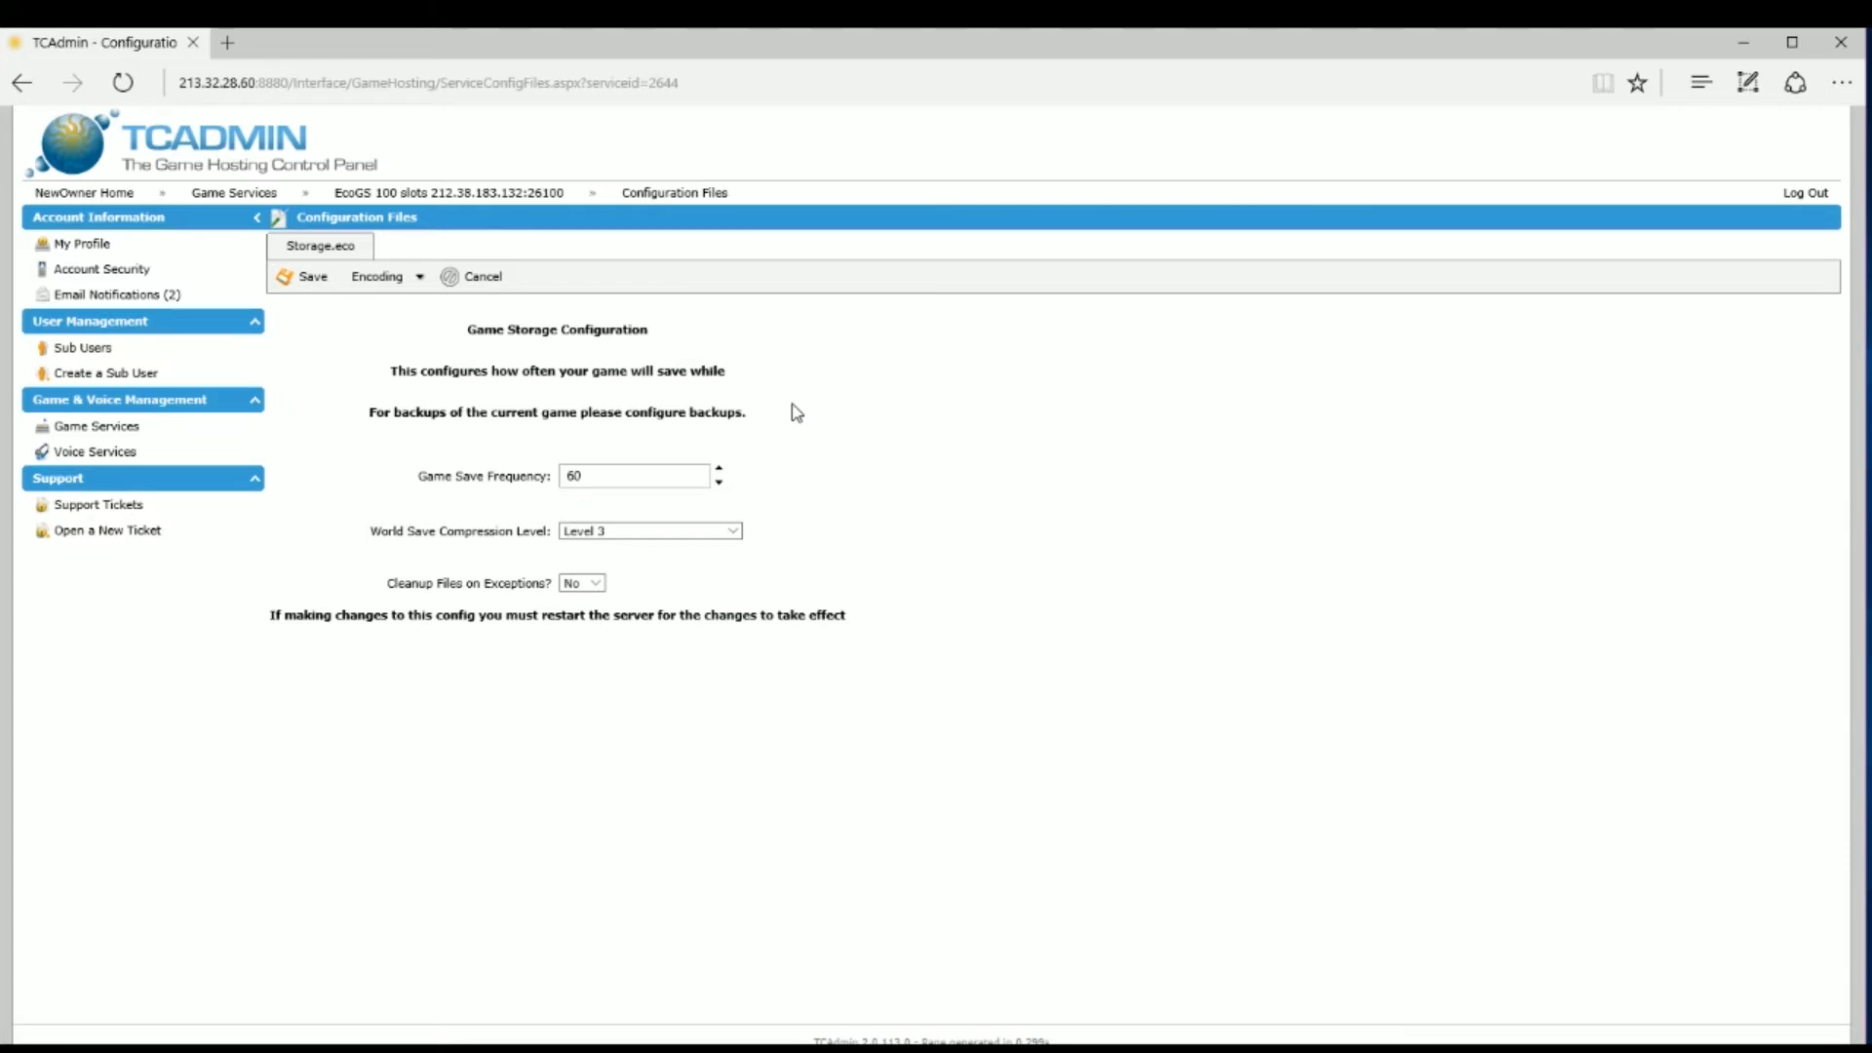
pyautogui.click(579, 484)
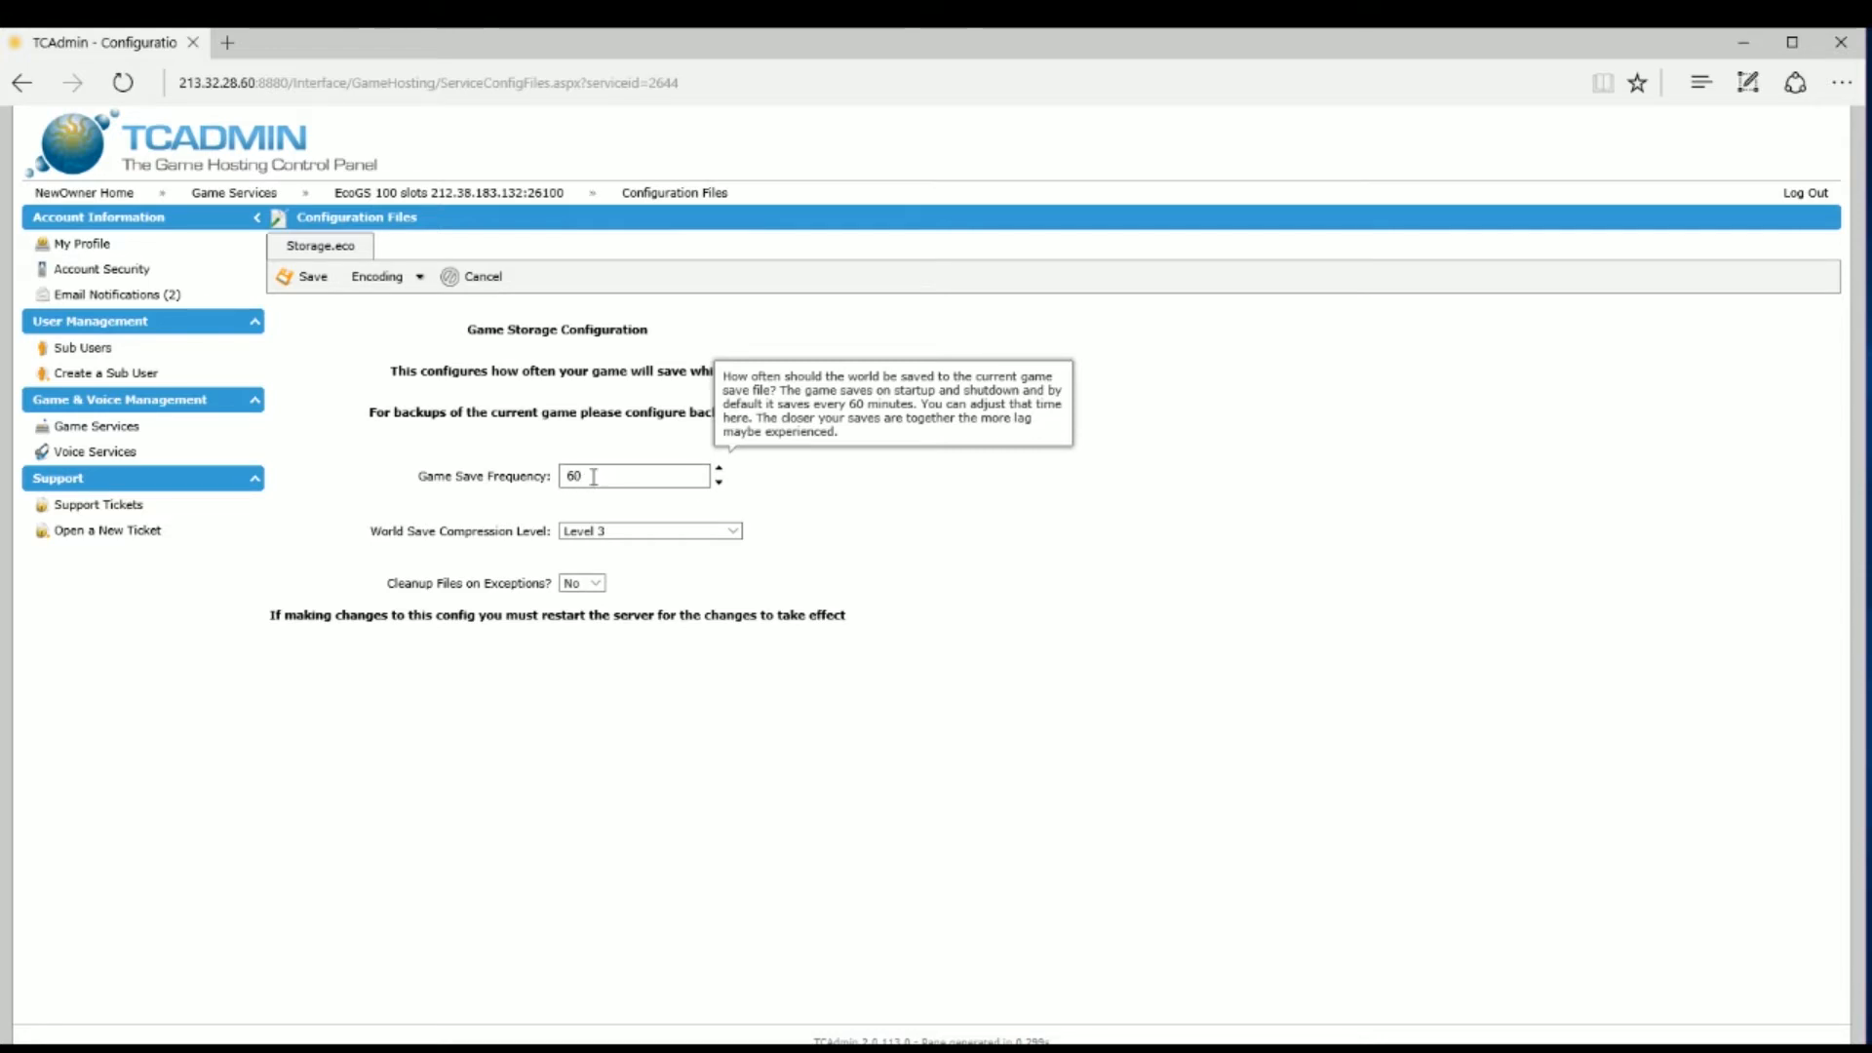
pyautogui.doubleClick(577, 477)
pyautogui.write('3')
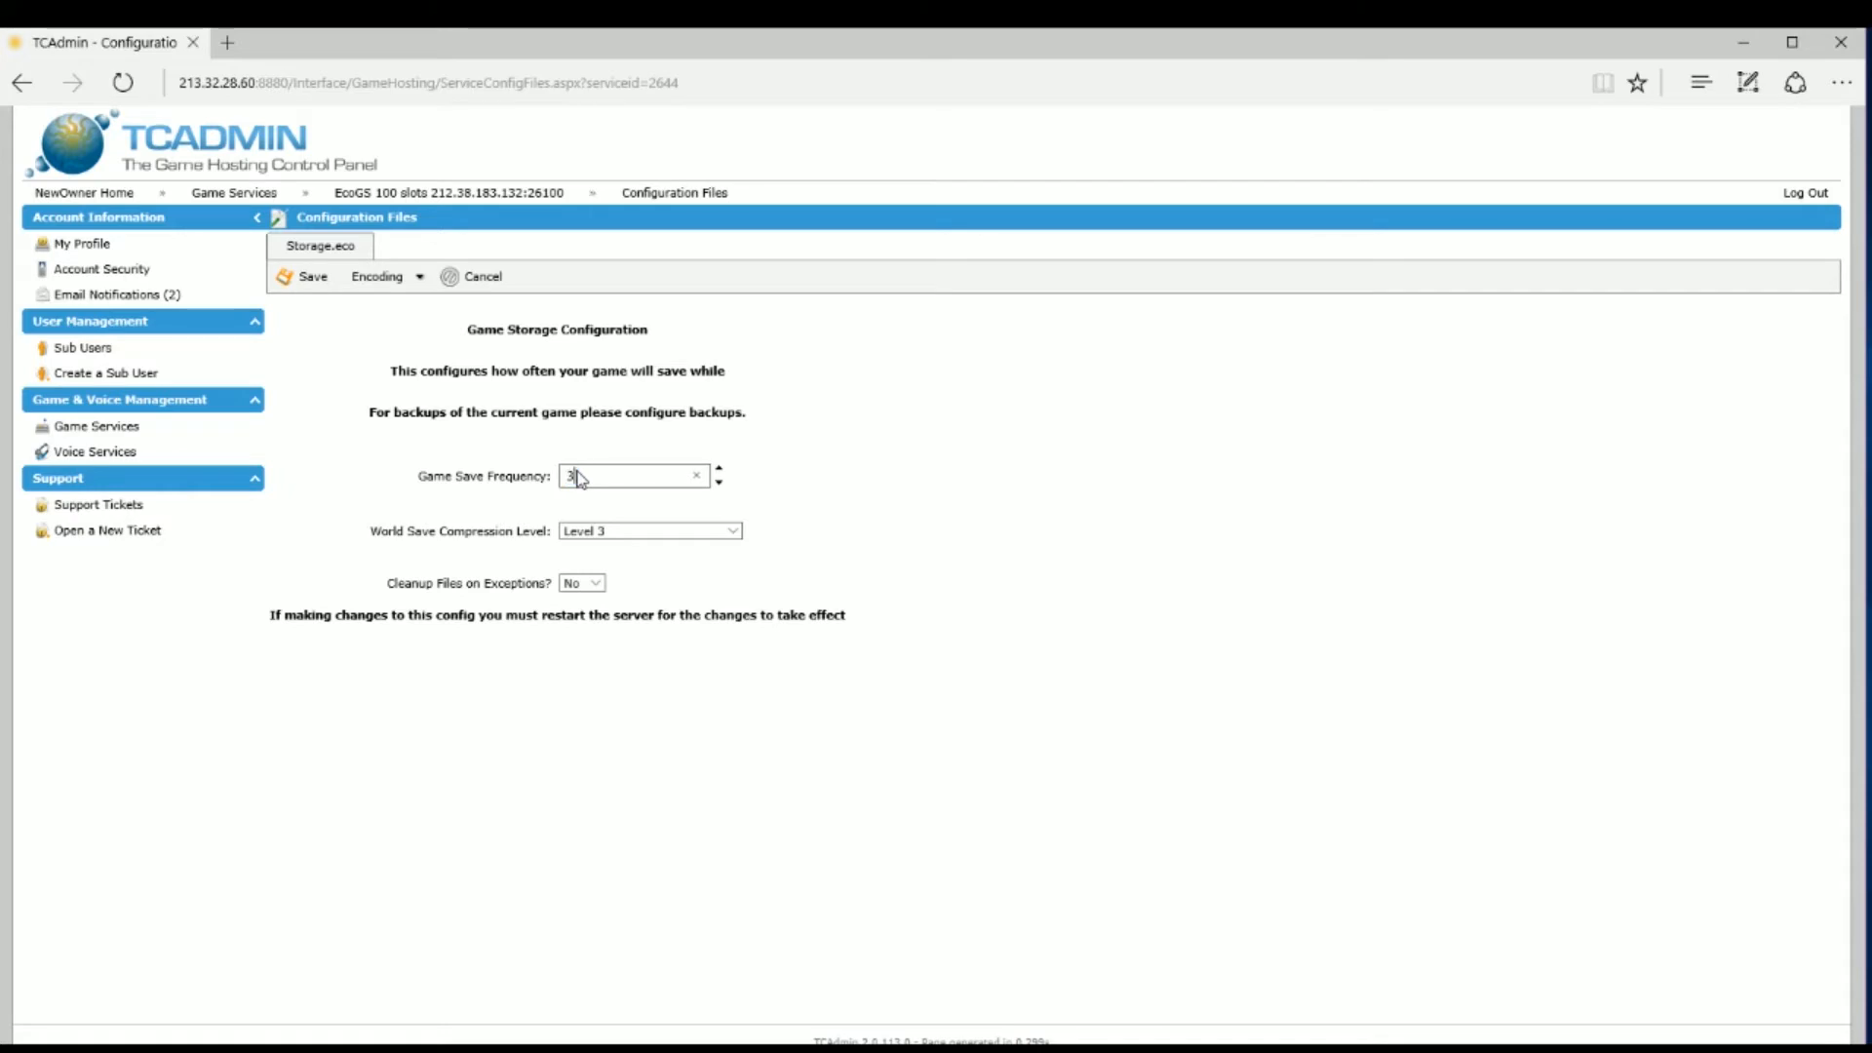
pyautogui.write('0')
pyautogui.click(655, 534)
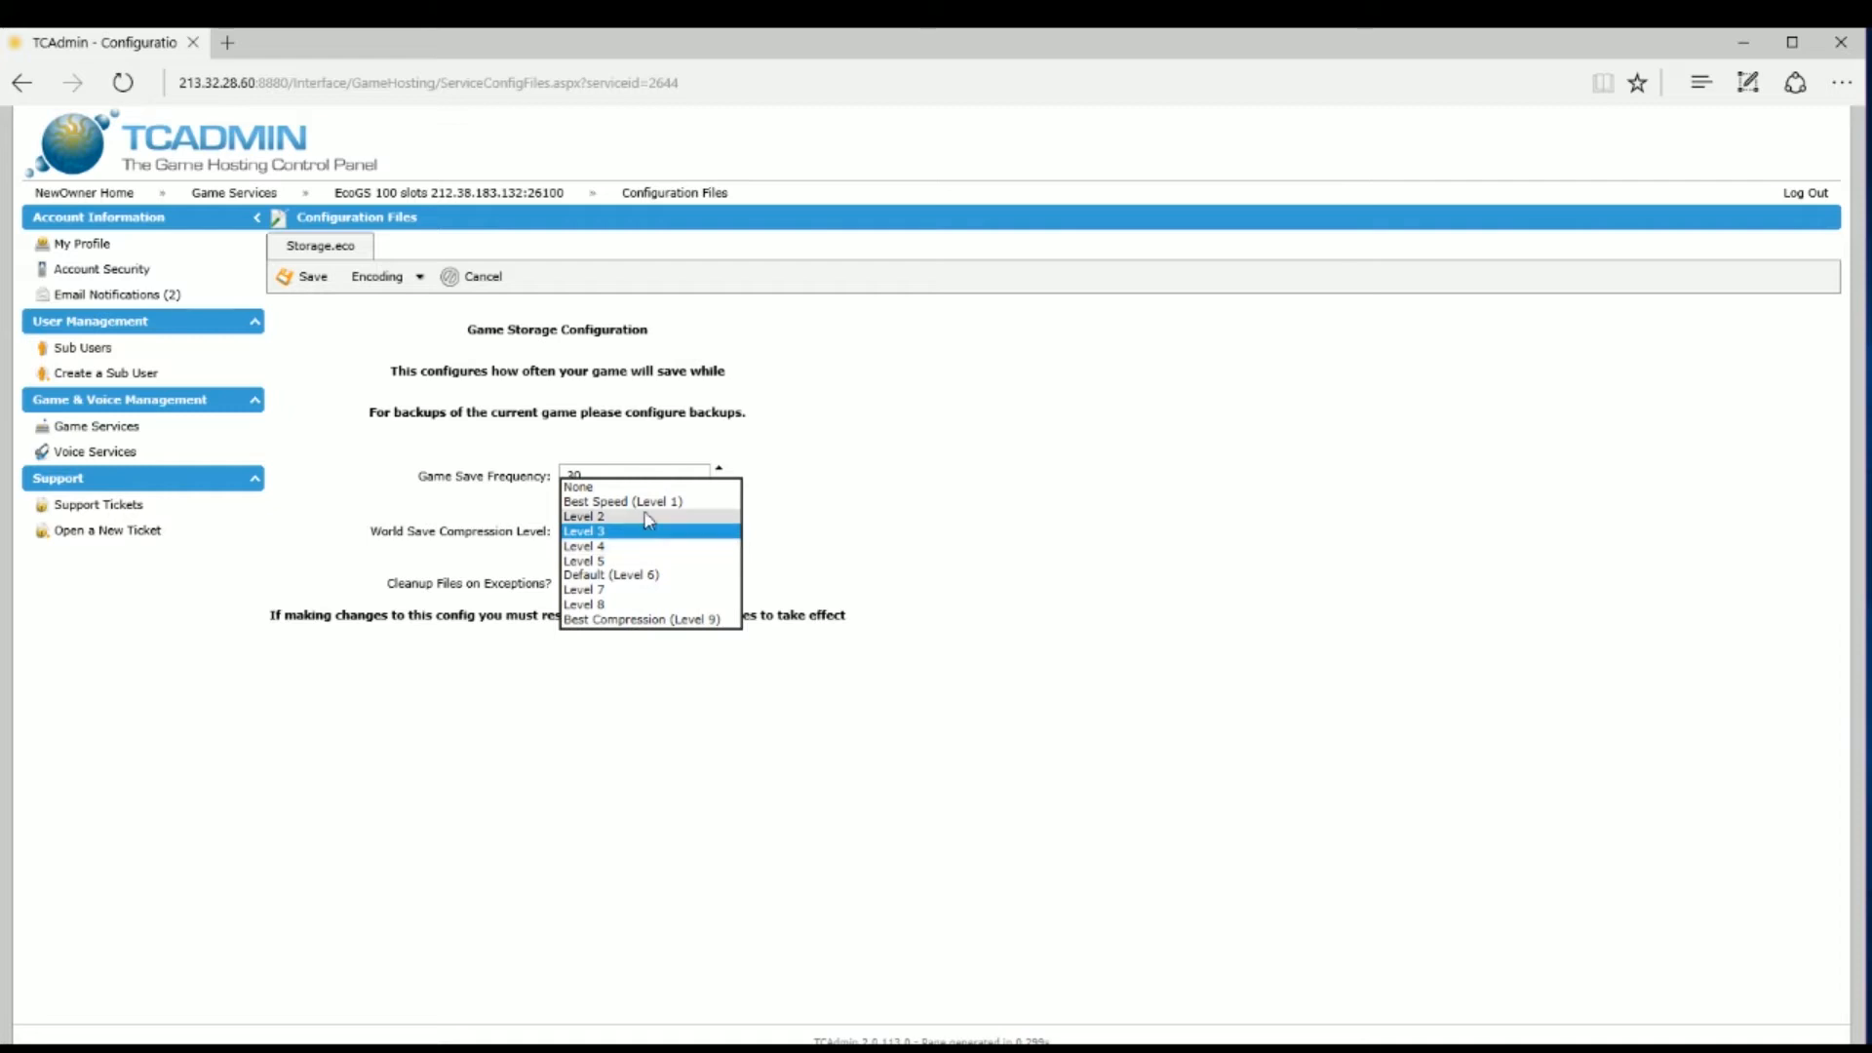
pyautogui.click(628, 544)
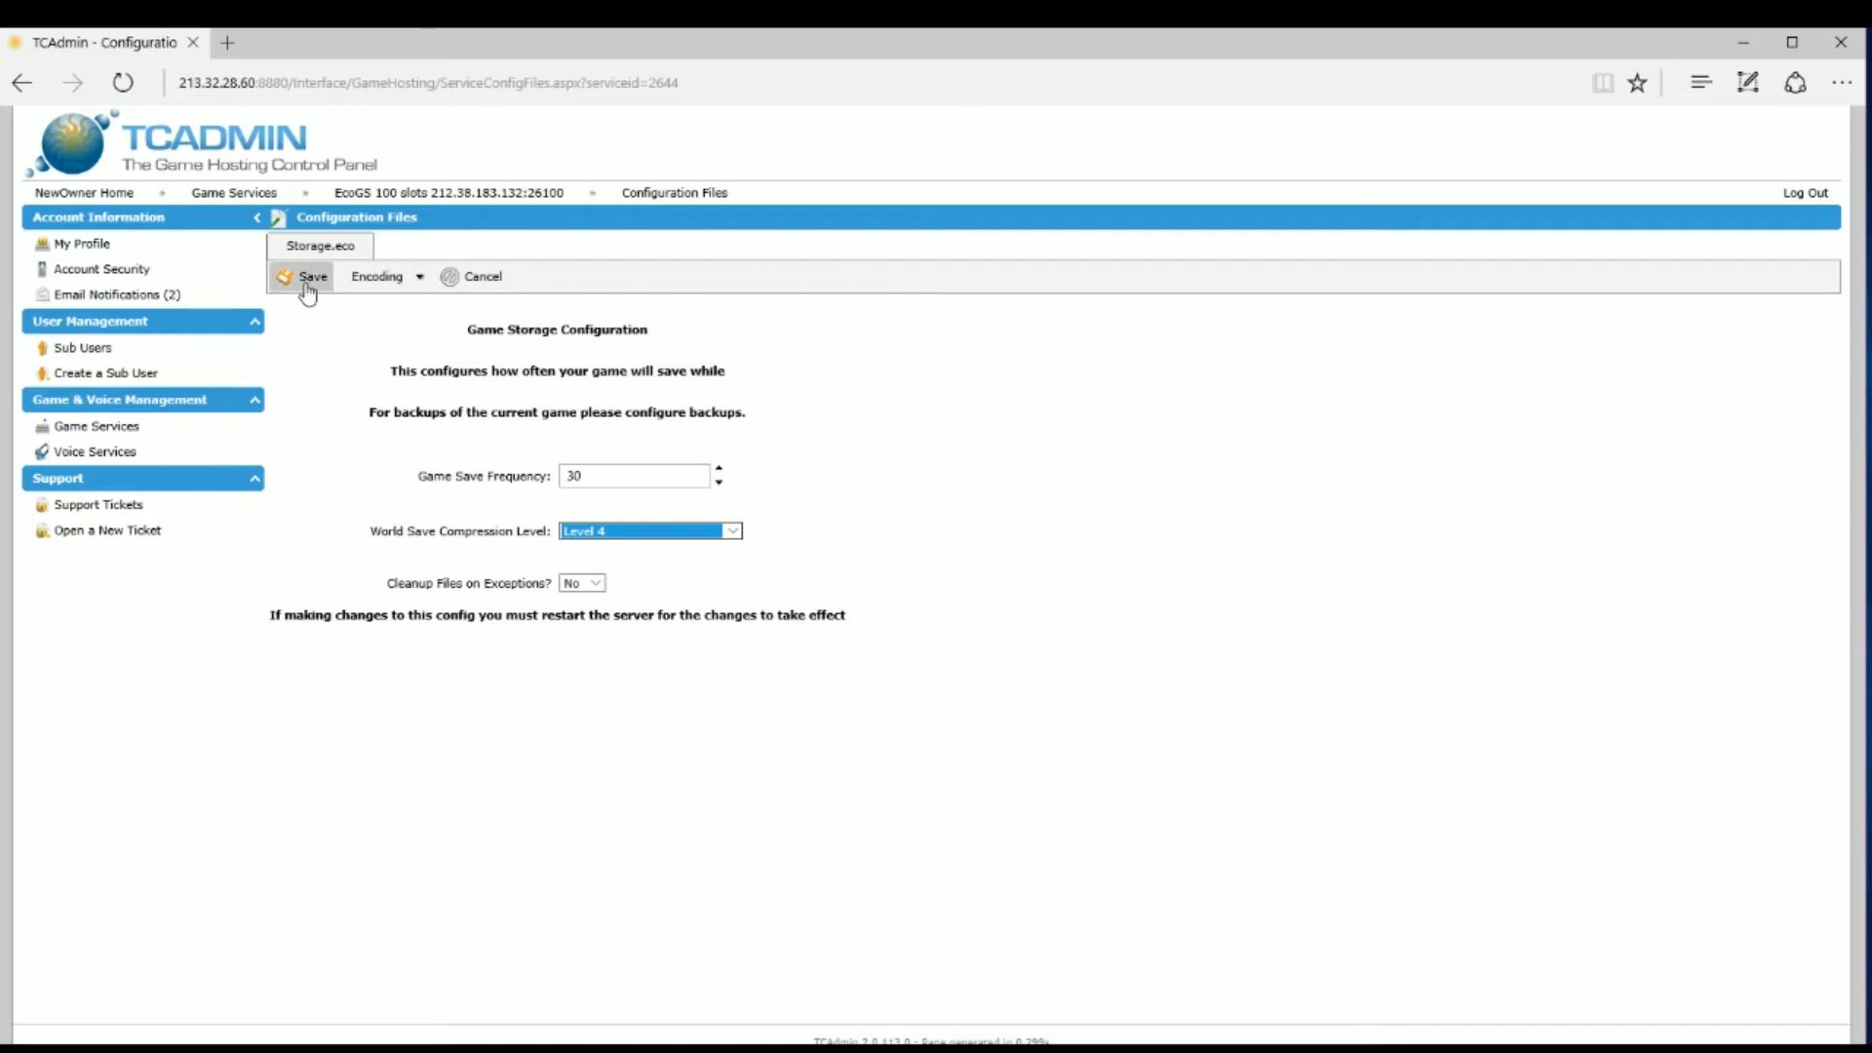
pyautogui.click(597, 585)
pyautogui.click(585, 598)
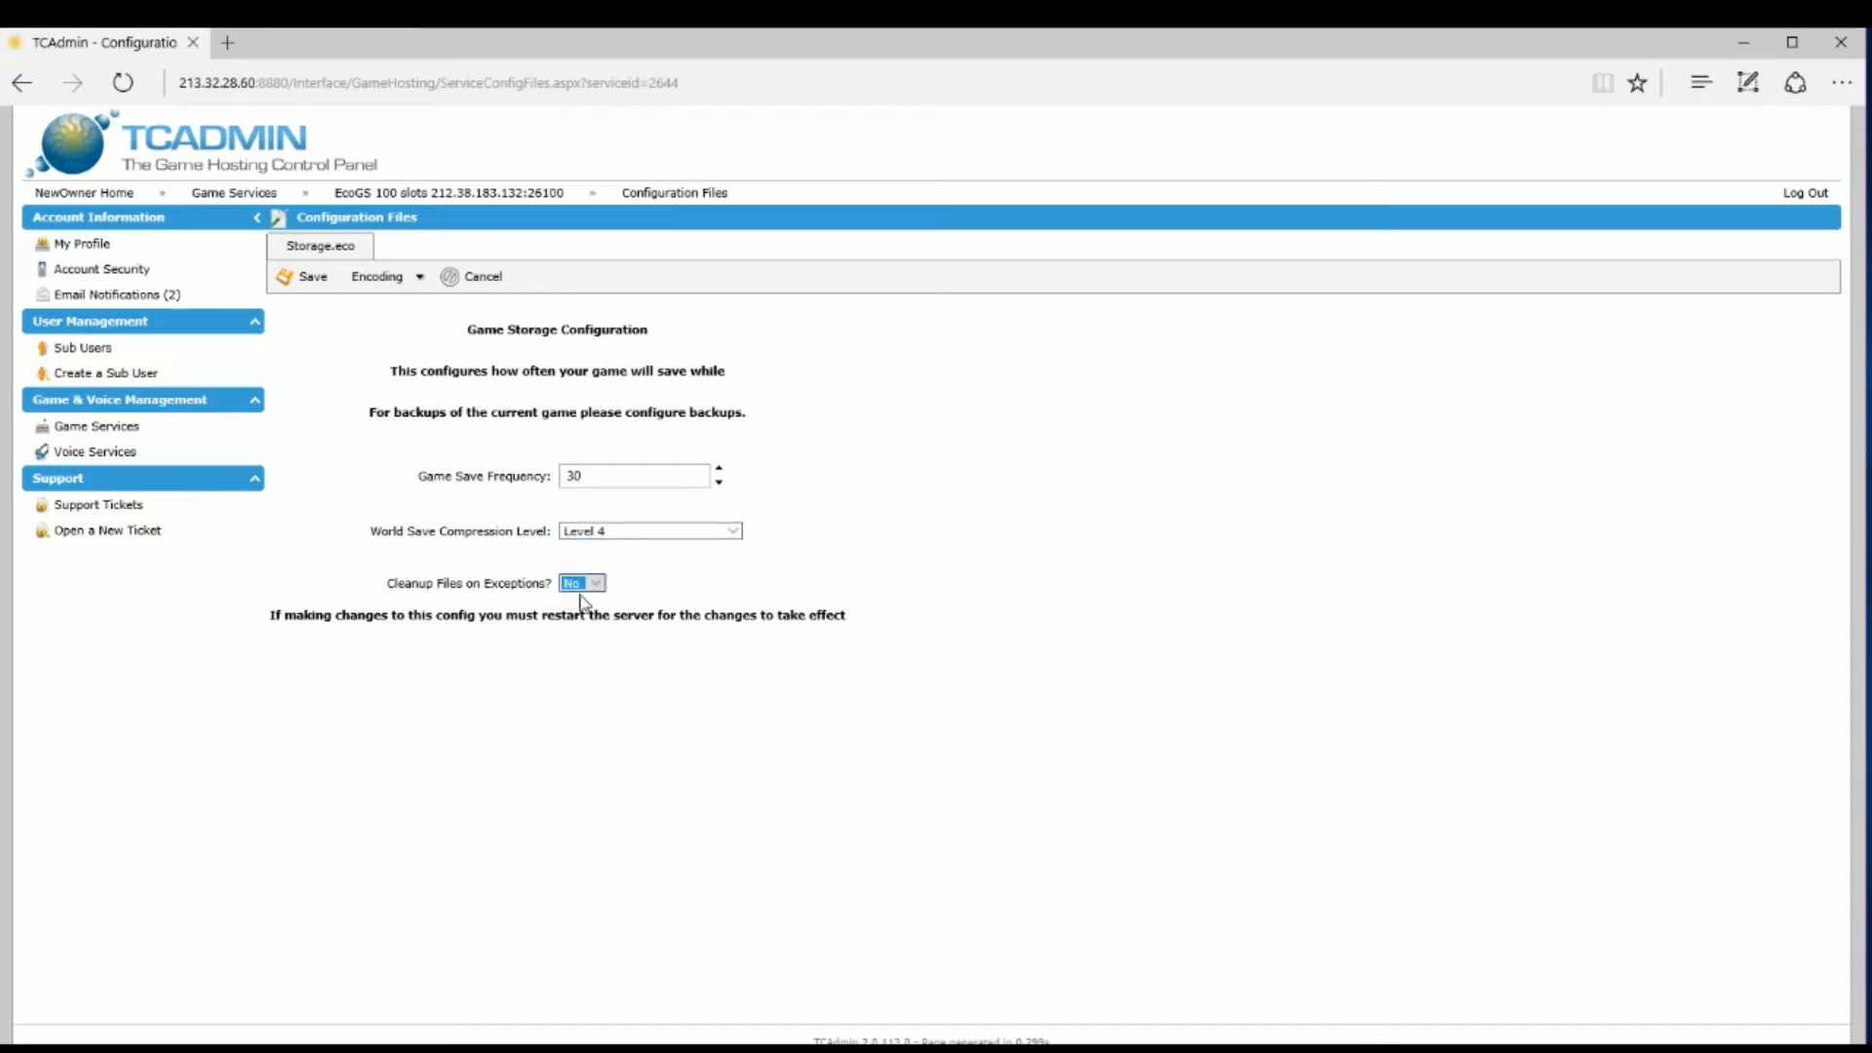
pyautogui.click(312, 283)
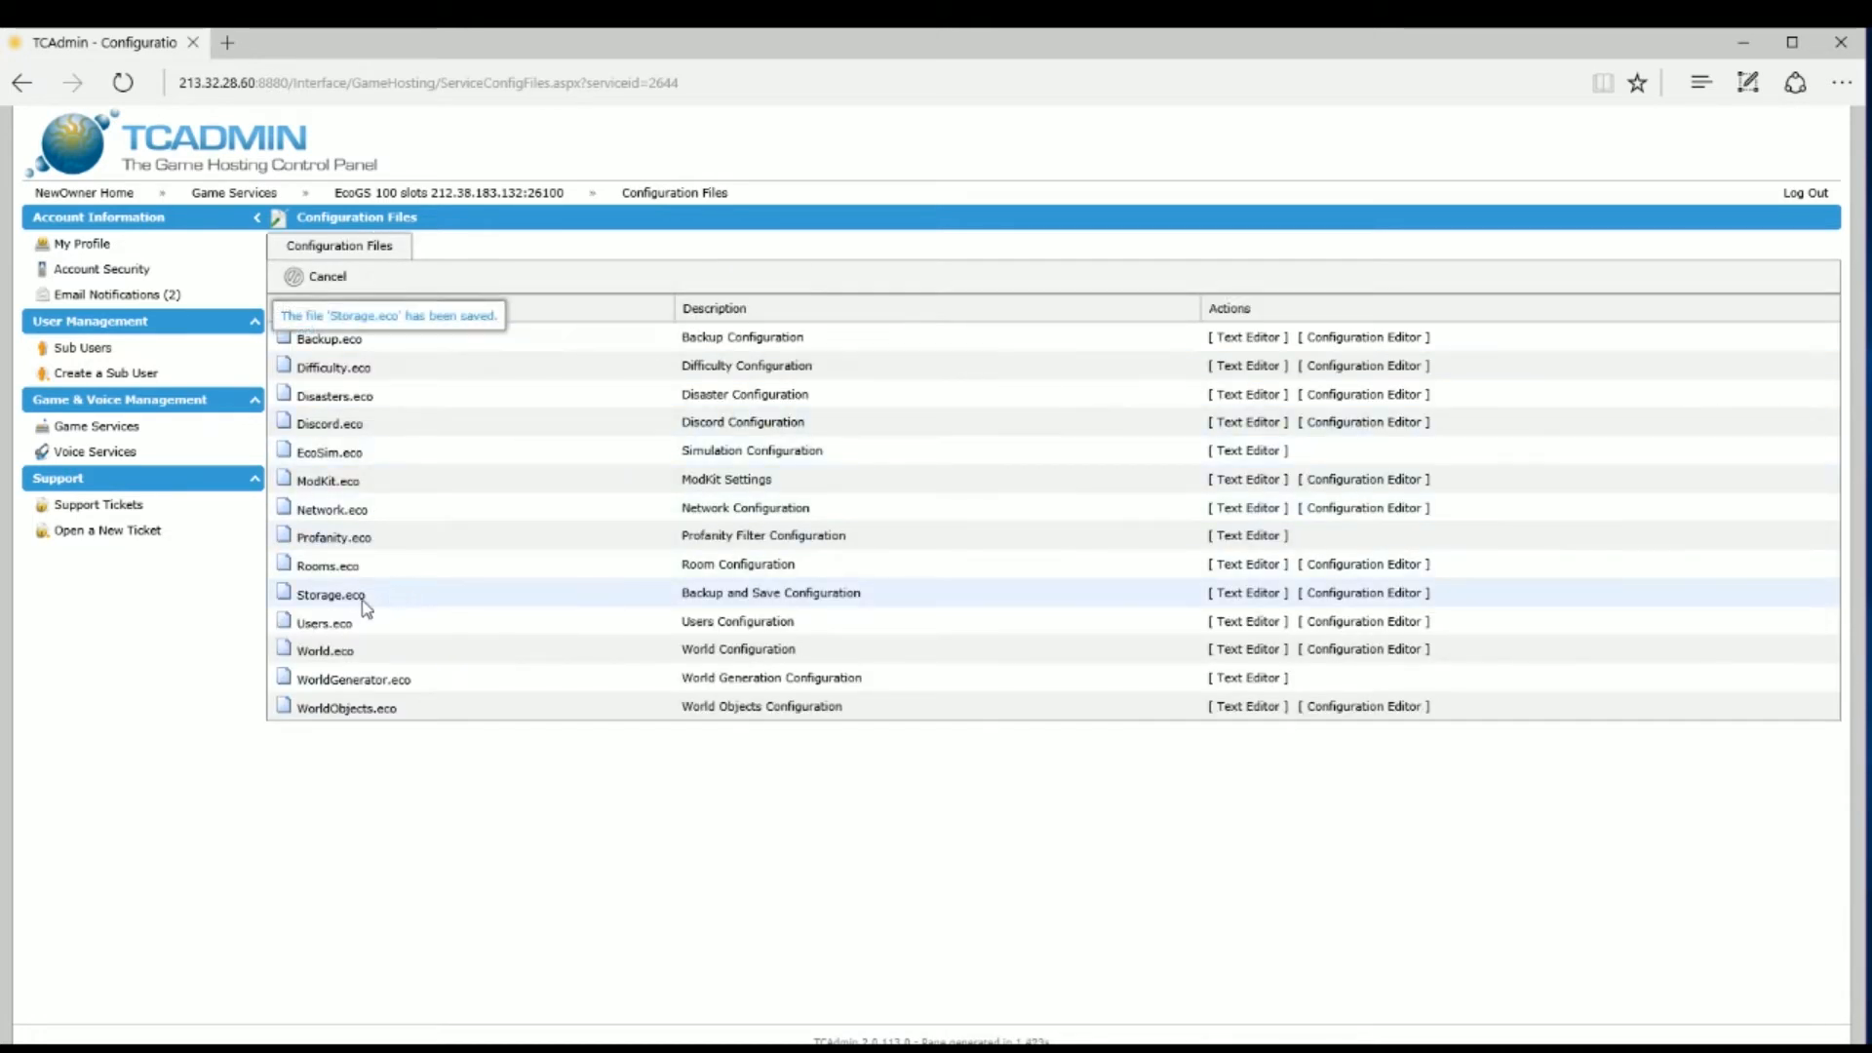
# Step: Open the Users.eco form and turn Allow Debug Calls on, then off again
pyautogui.click(1342, 621)
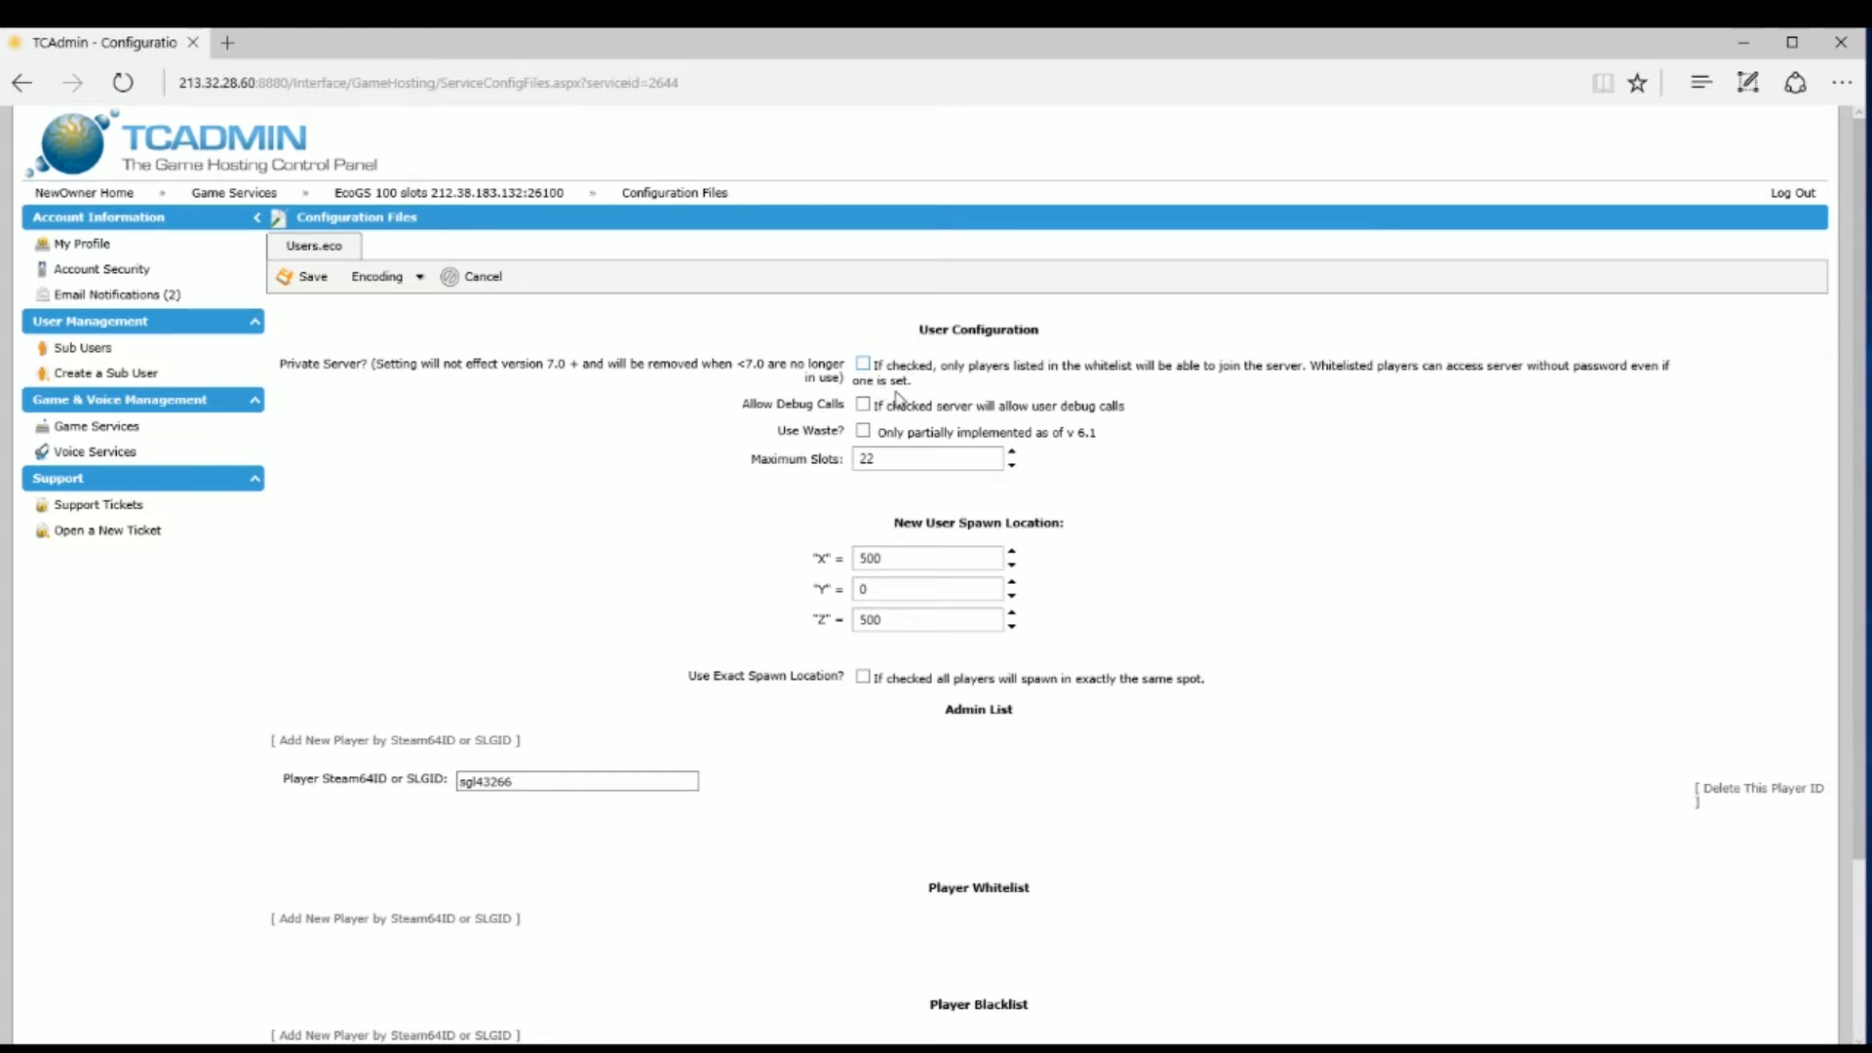
pyautogui.click(863, 403)
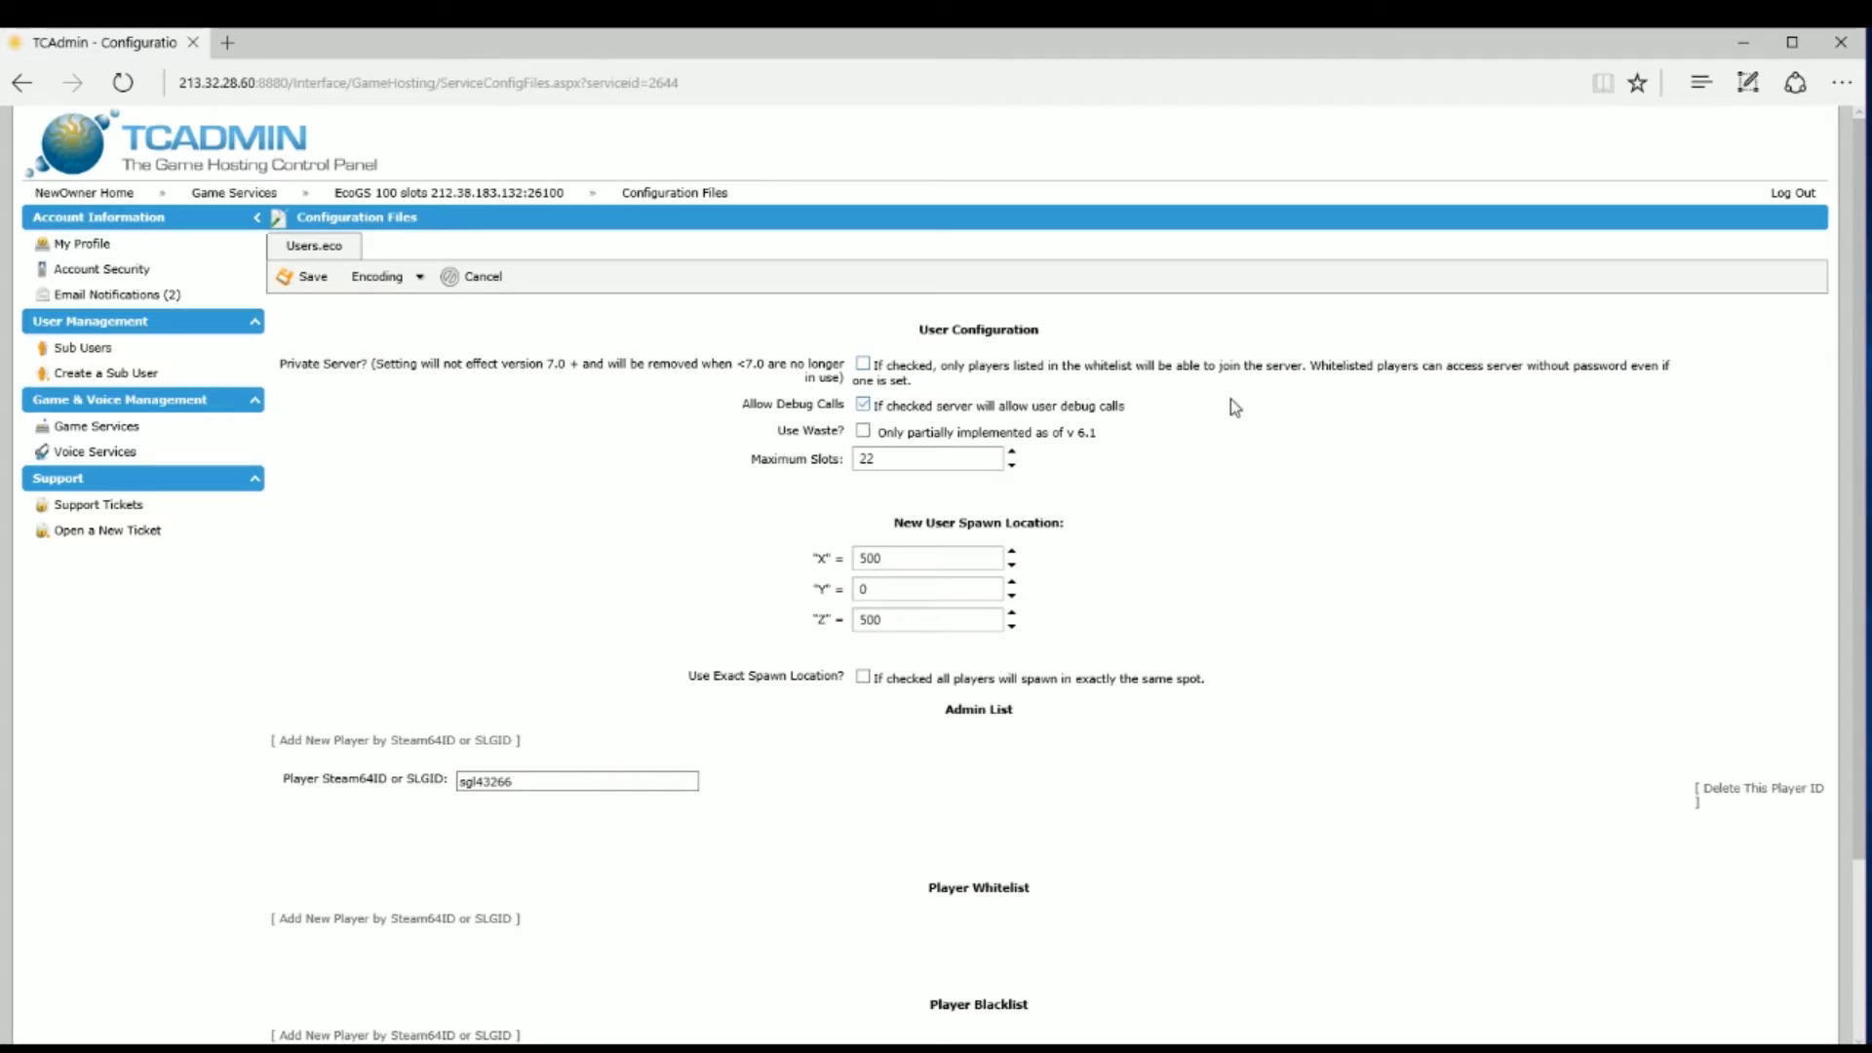
pyautogui.click(863, 403)
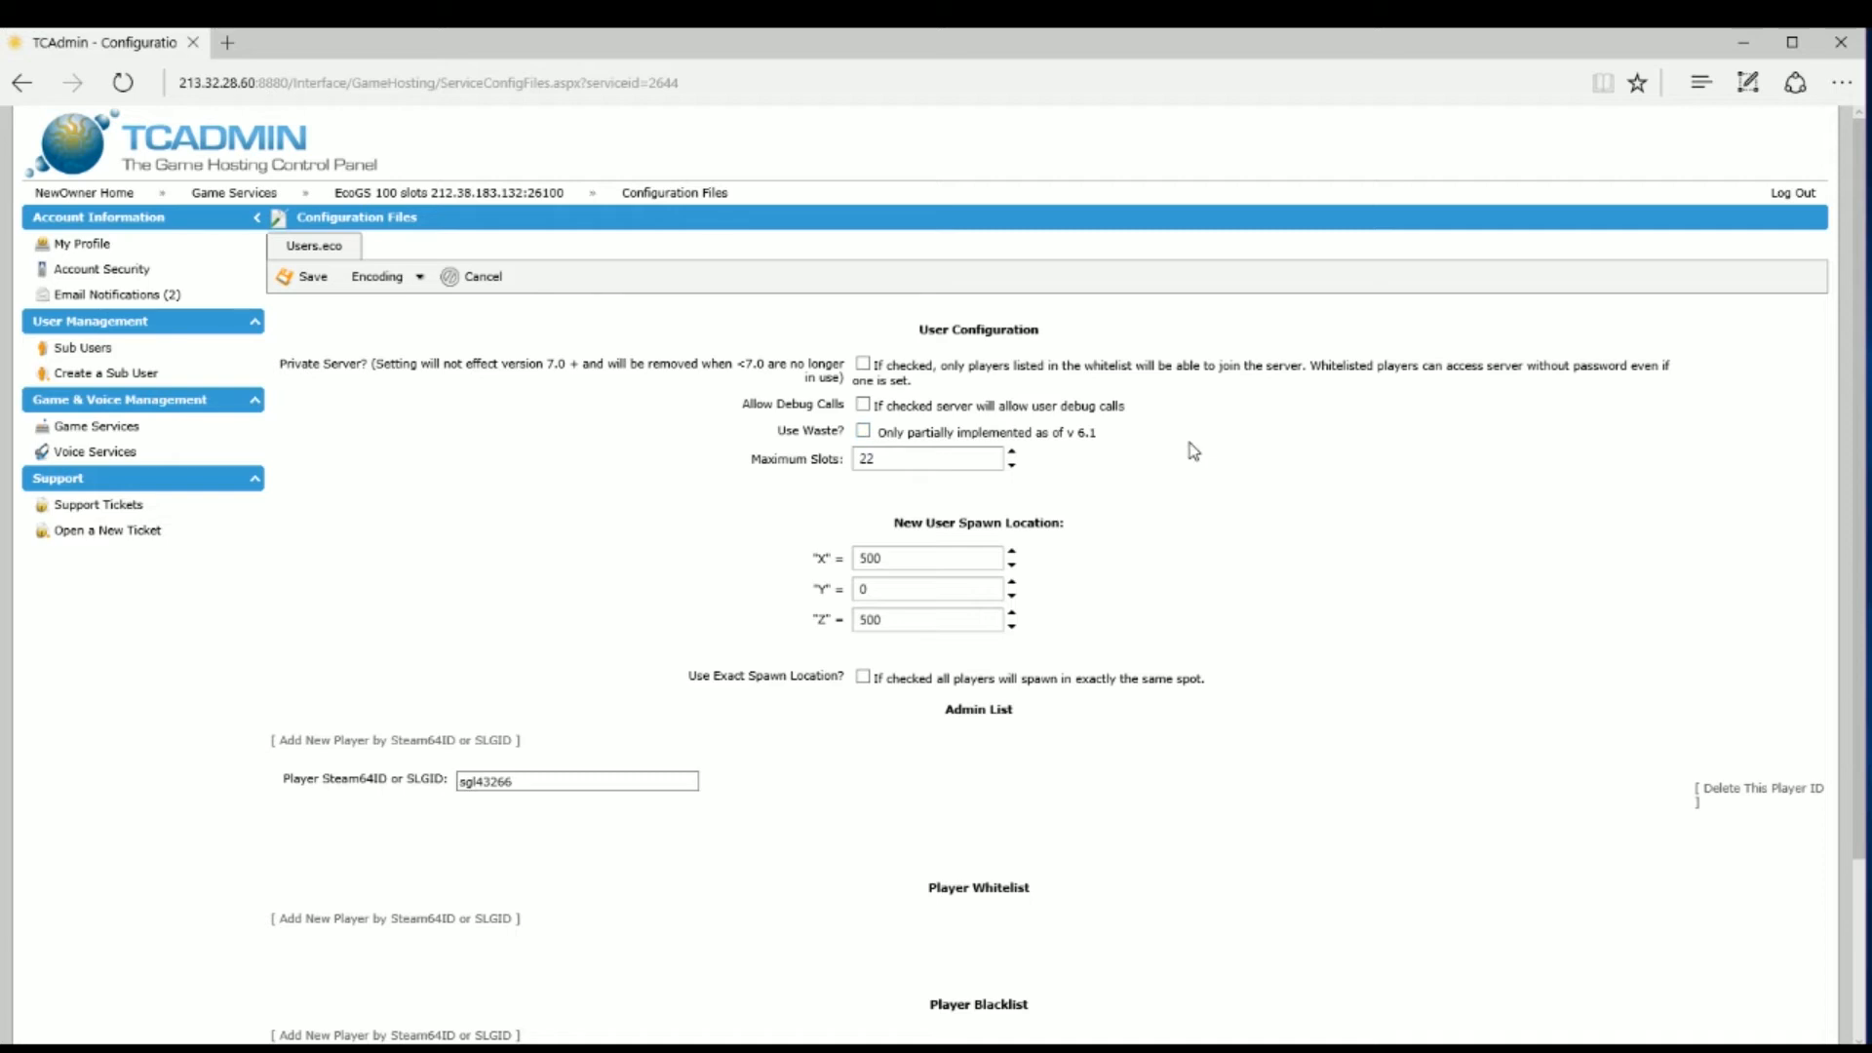
# Step: Set Maximum Slots to 24 with the spinner and check the spawn coordinates X 500, Y 0, Z 500
pyautogui.doubleClick(960, 461)
pyautogui.write('00')
pyautogui.click(1013, 465)
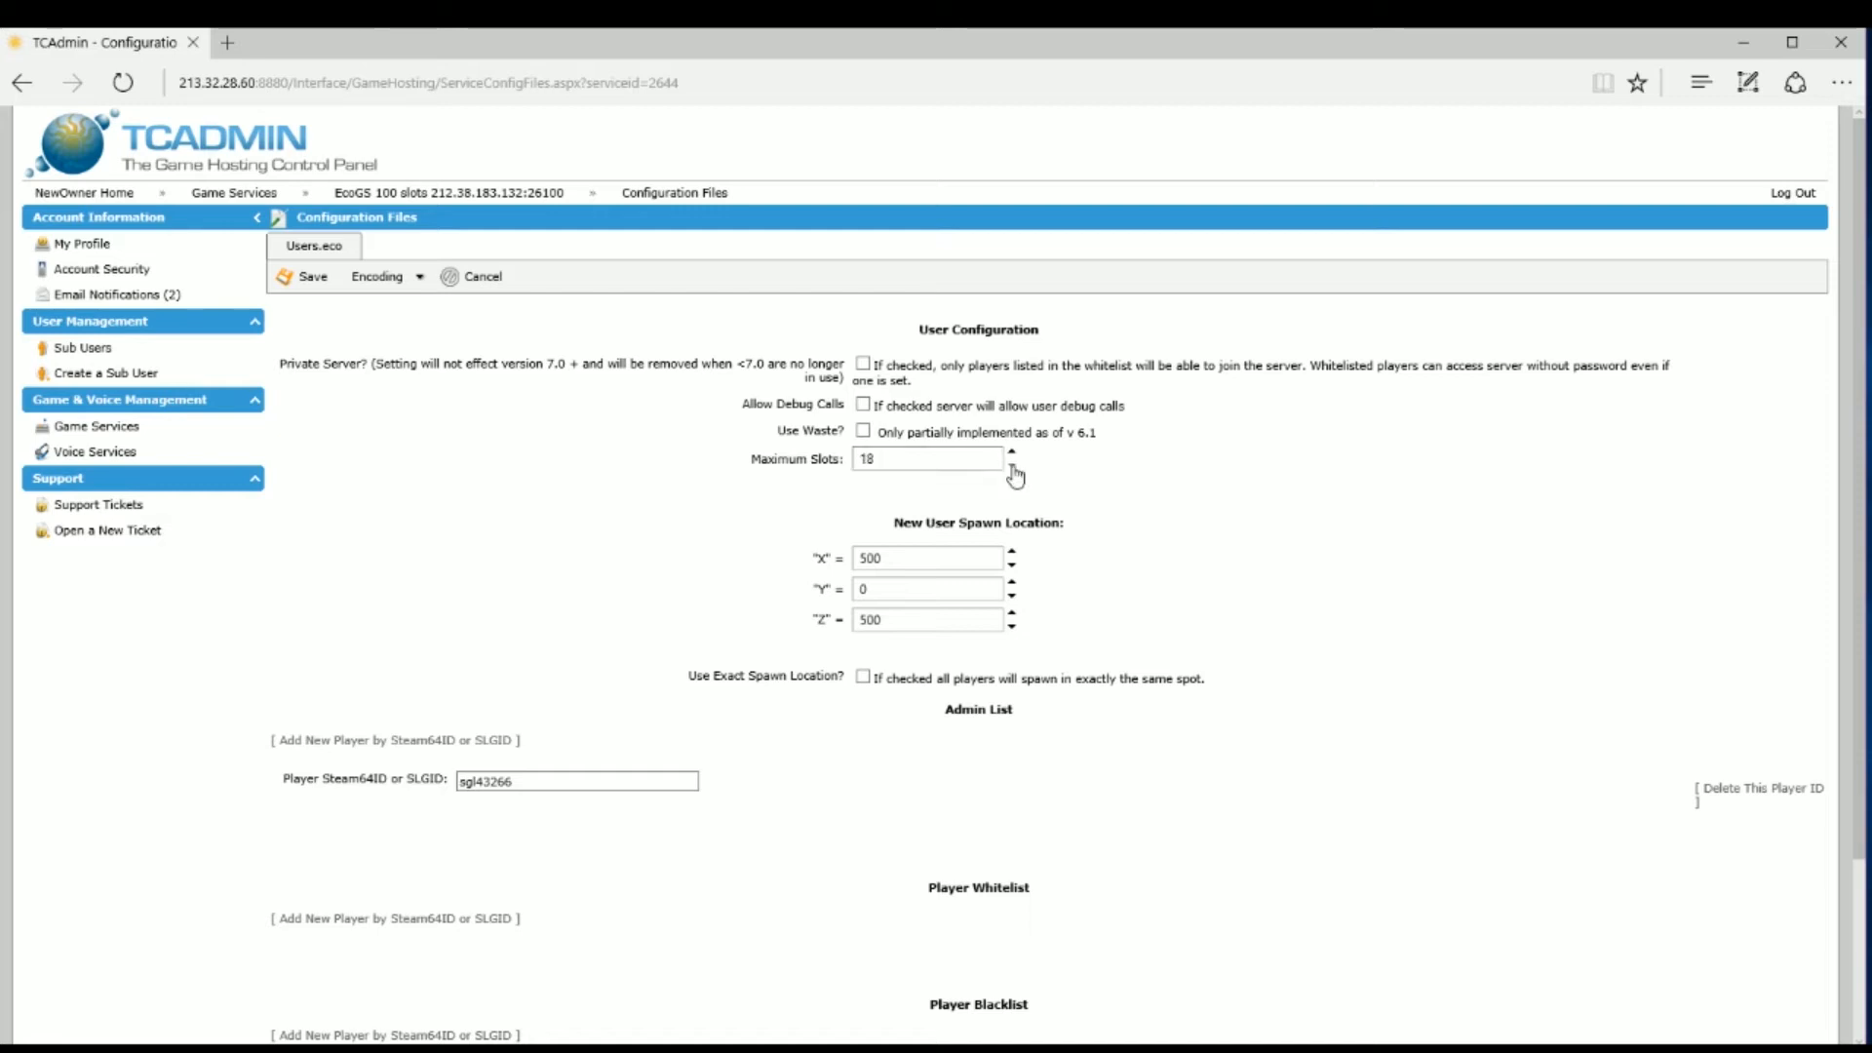
pyautogui.click(1012, 453)
pyautogui.click(1013, 453)
pyautogui.click(1012, 452)
pyautogui.click(1012, 453)
pyautogui.click(1012, 453)
pyautogui.click(1012, 452)
pyautogui.scroll(-3, 1291, 451)
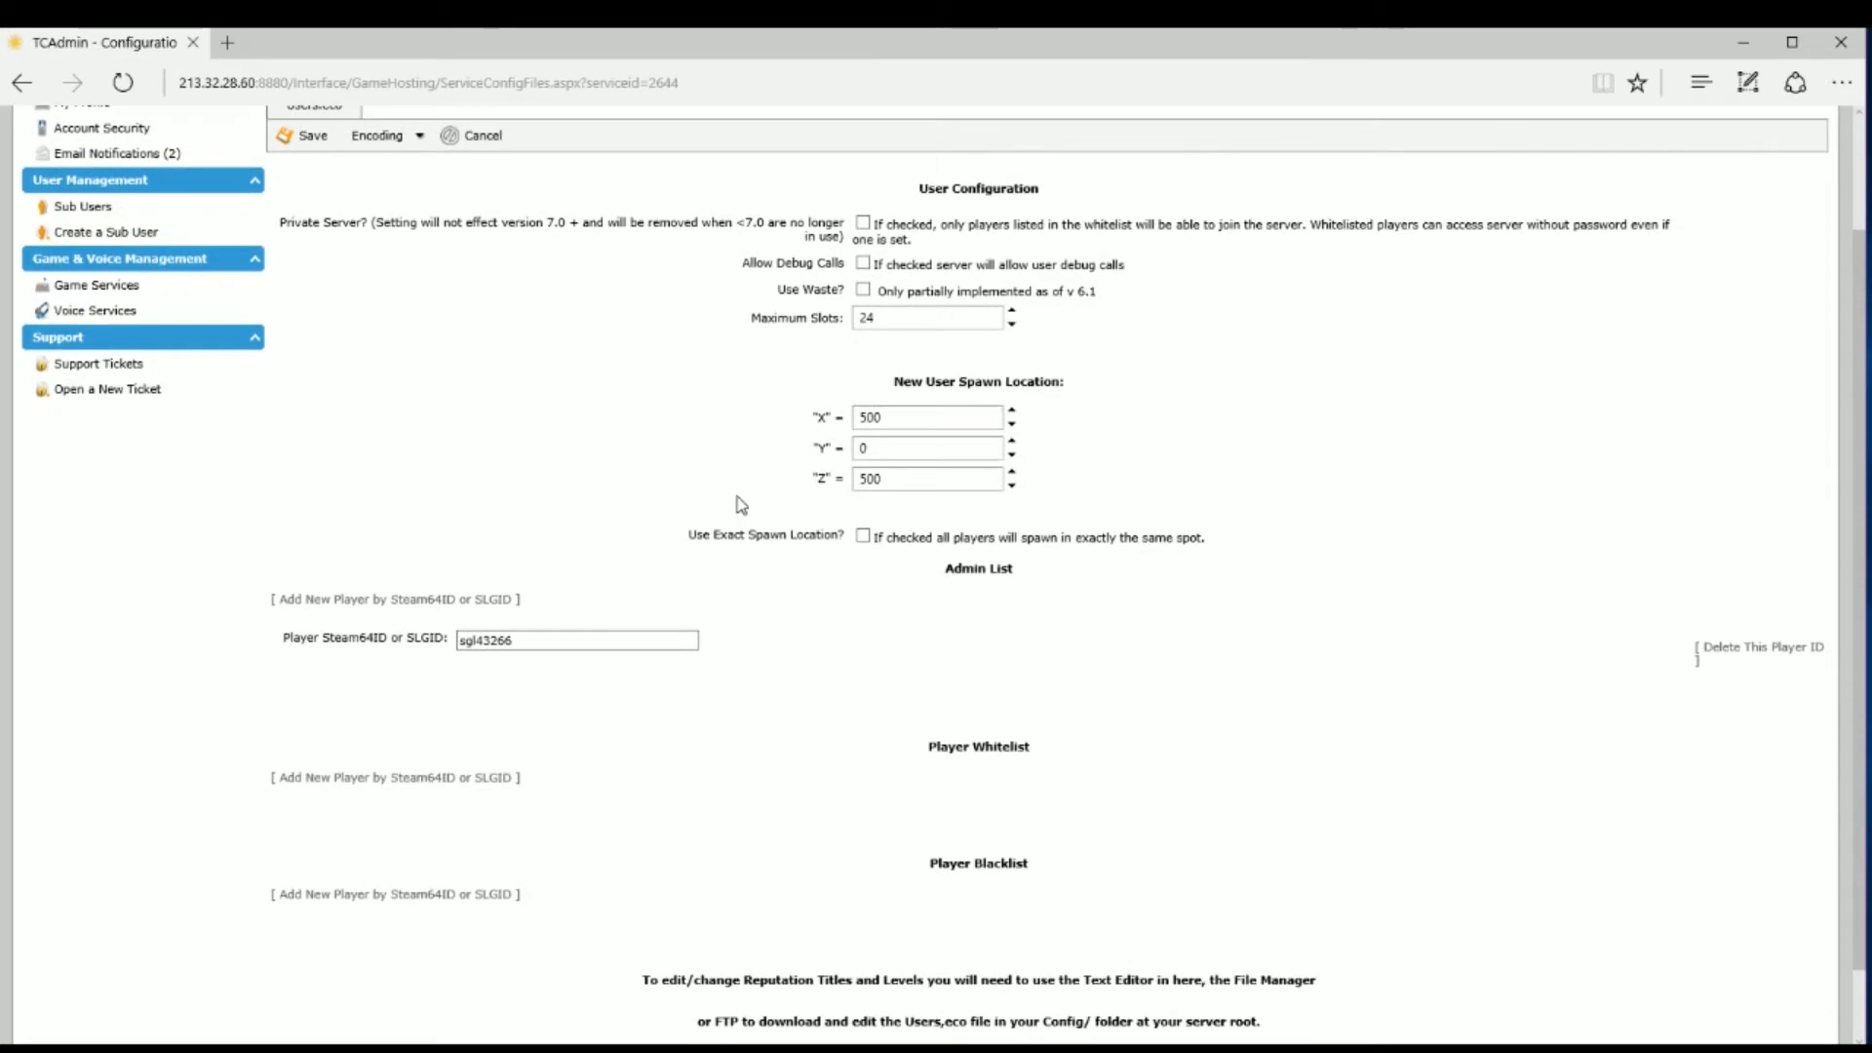
pyautogui.click(895, 449)
pyautogui.click(904, 419)
pyautogui.click(906, 448)
pyautogui.click(907, 478)
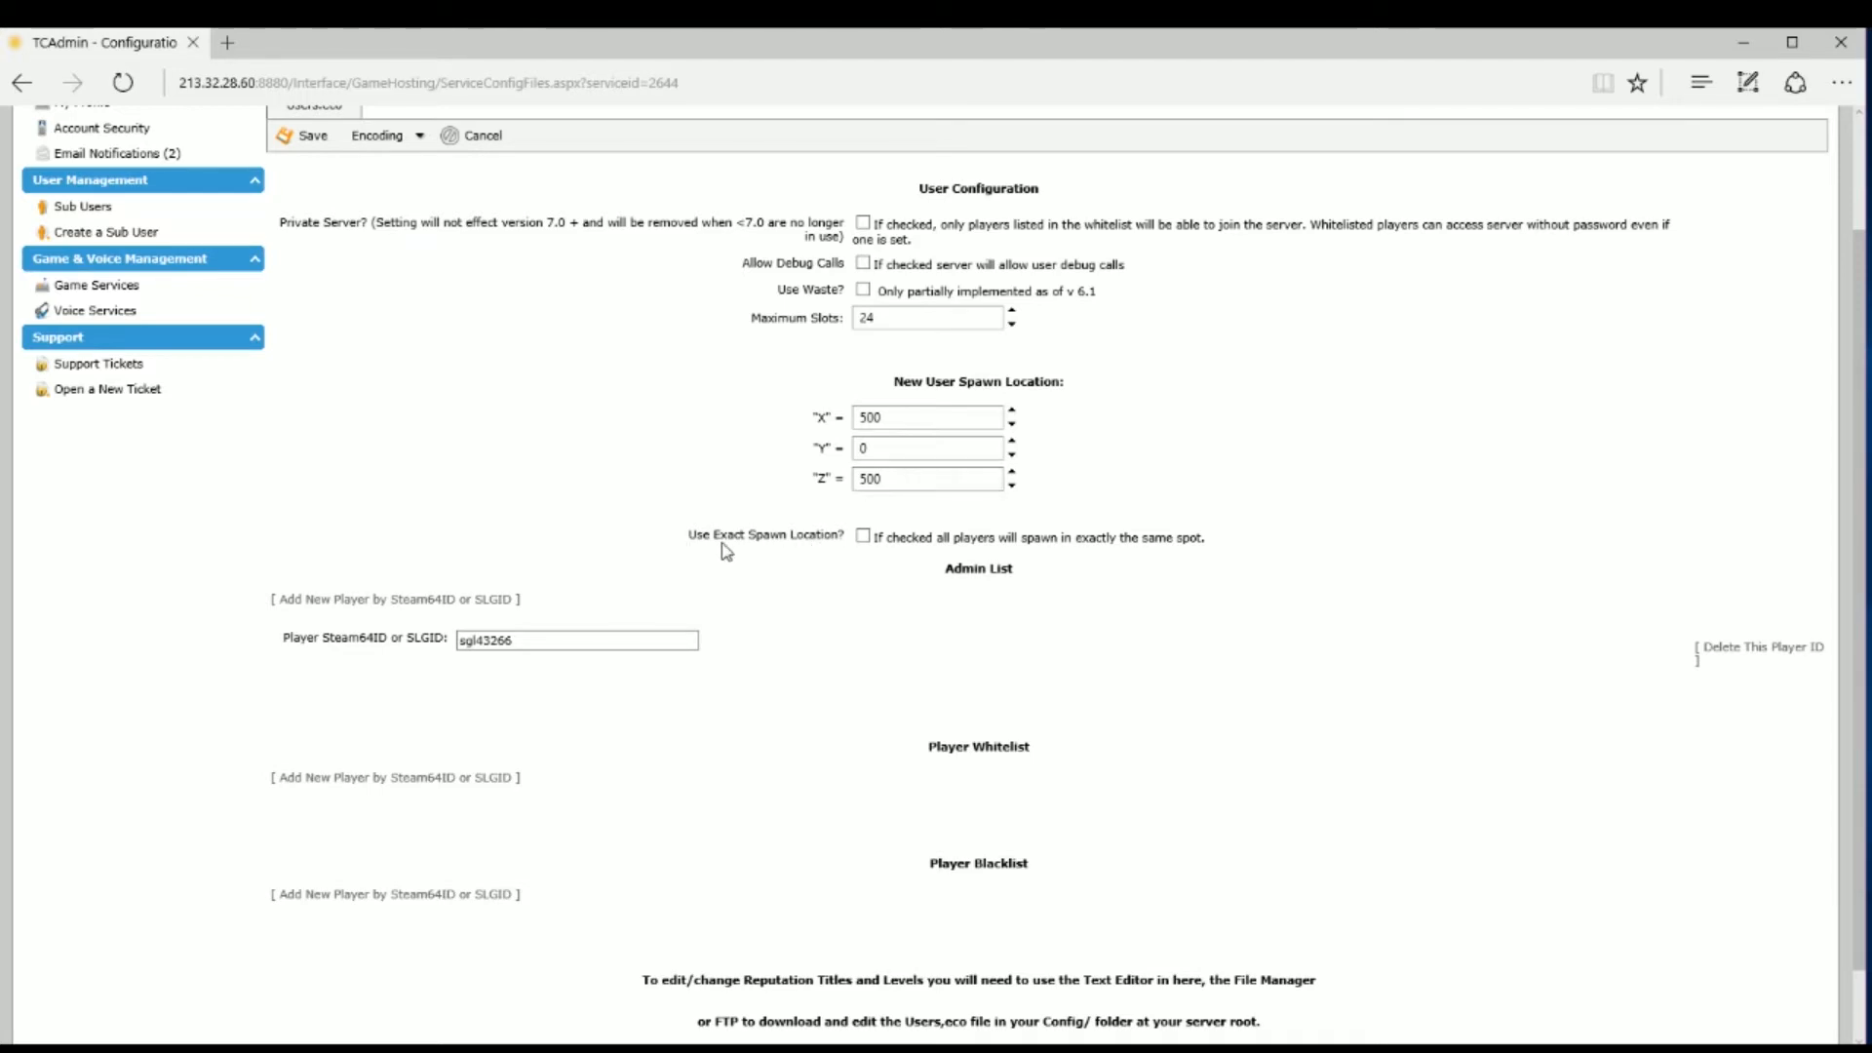
pyautogui.moveTo(867, 551)
pyautogui.scroll(-1, 1239, 546)
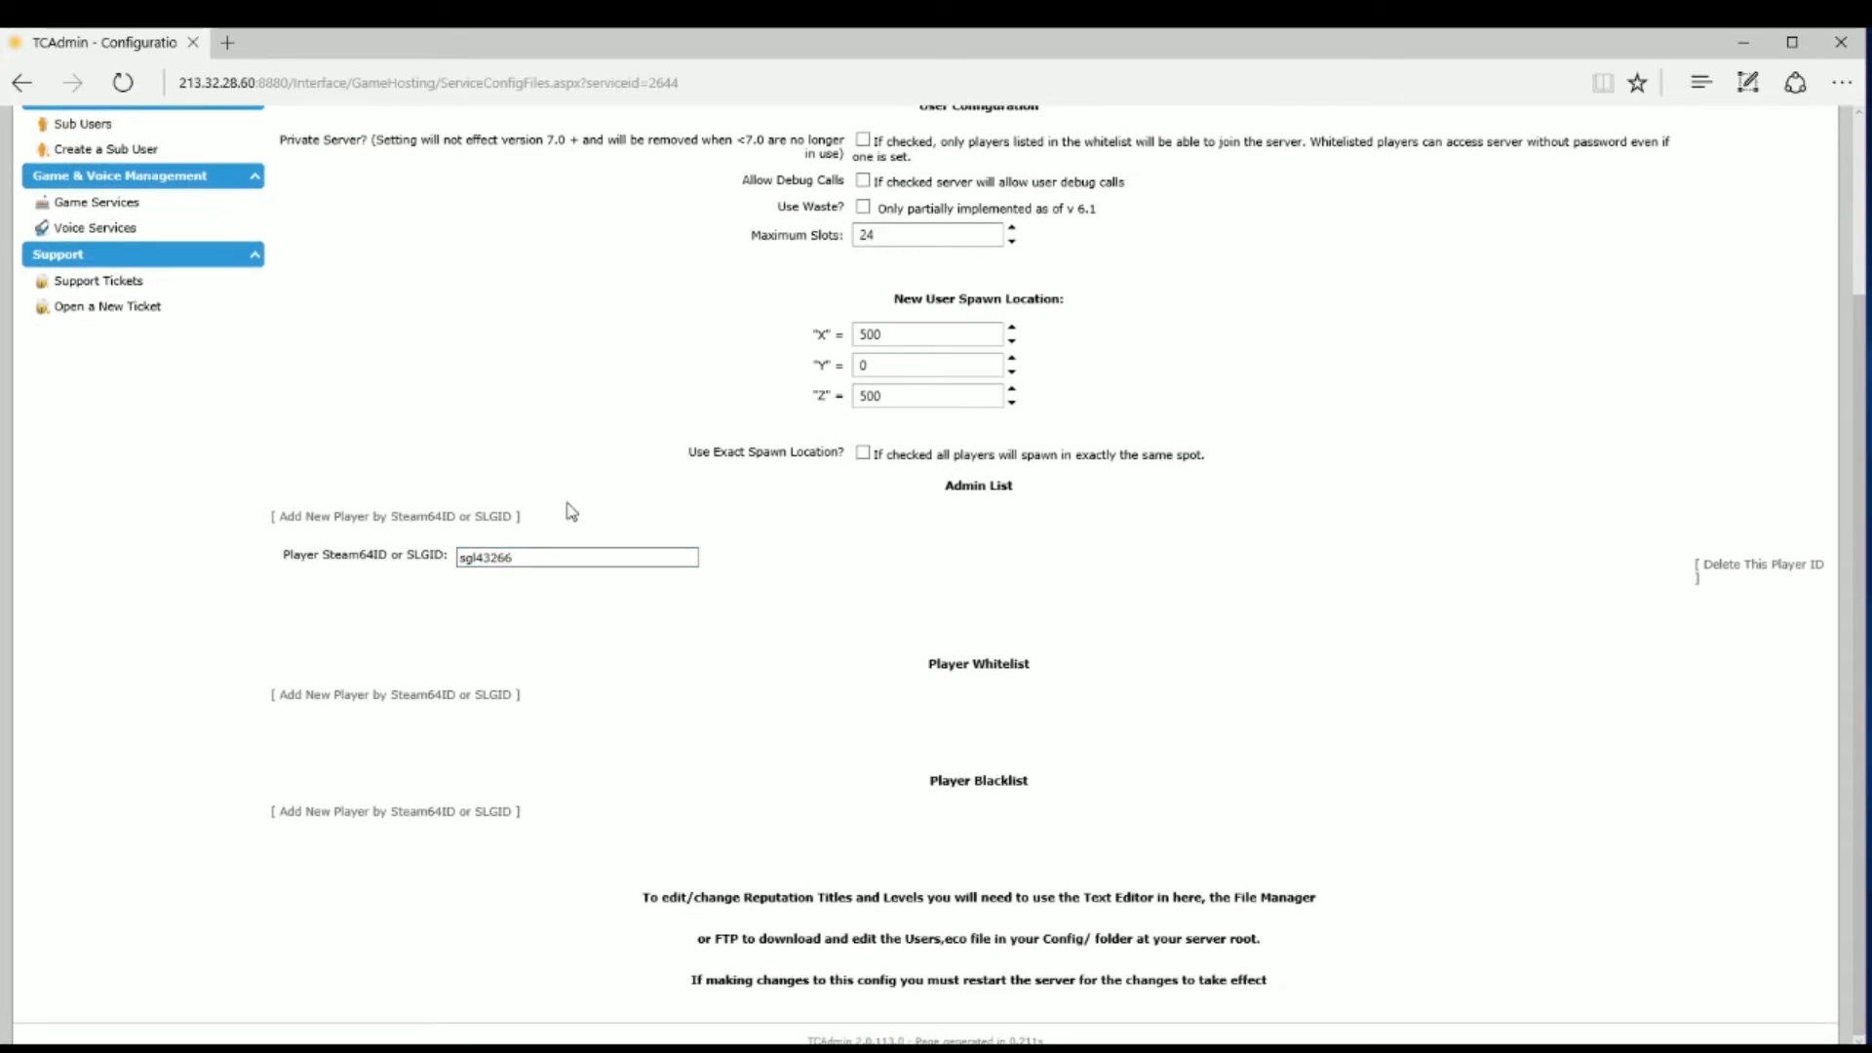
pyautogui.click(440, 518)
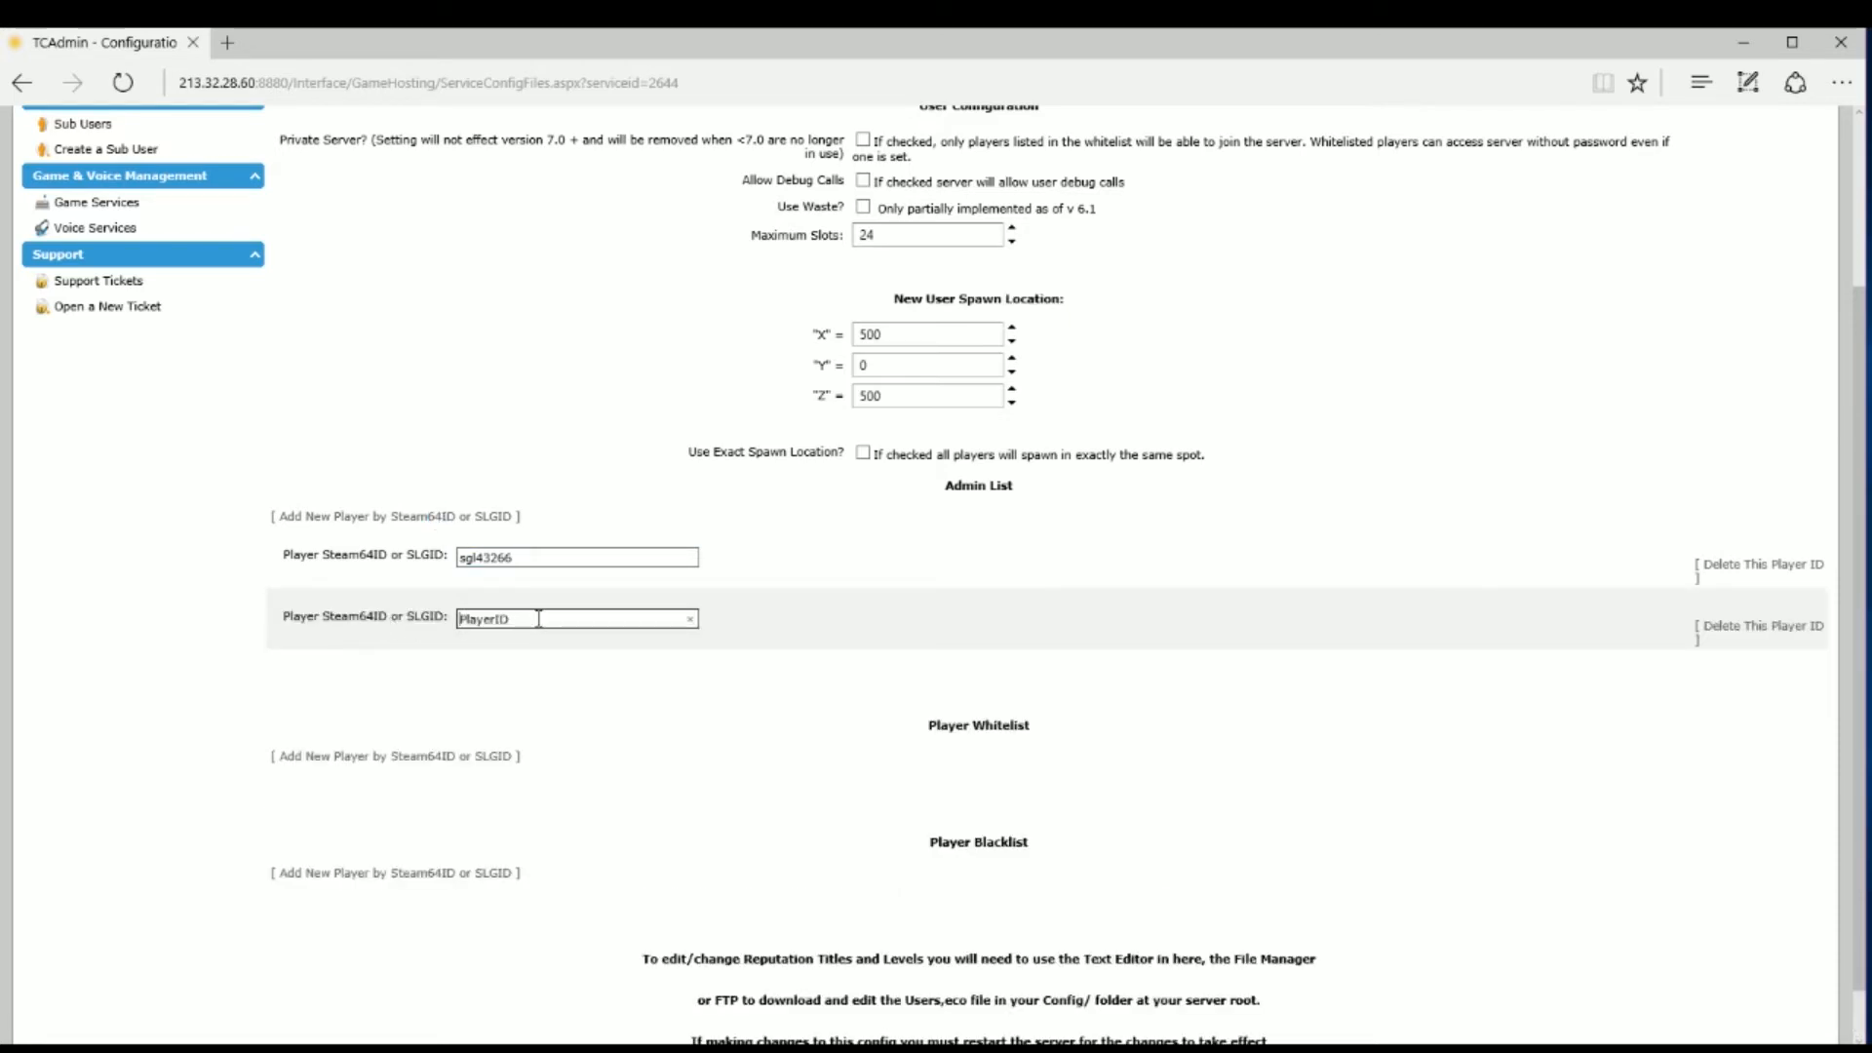
pyautogui.hotkey('ctrl', 'a')
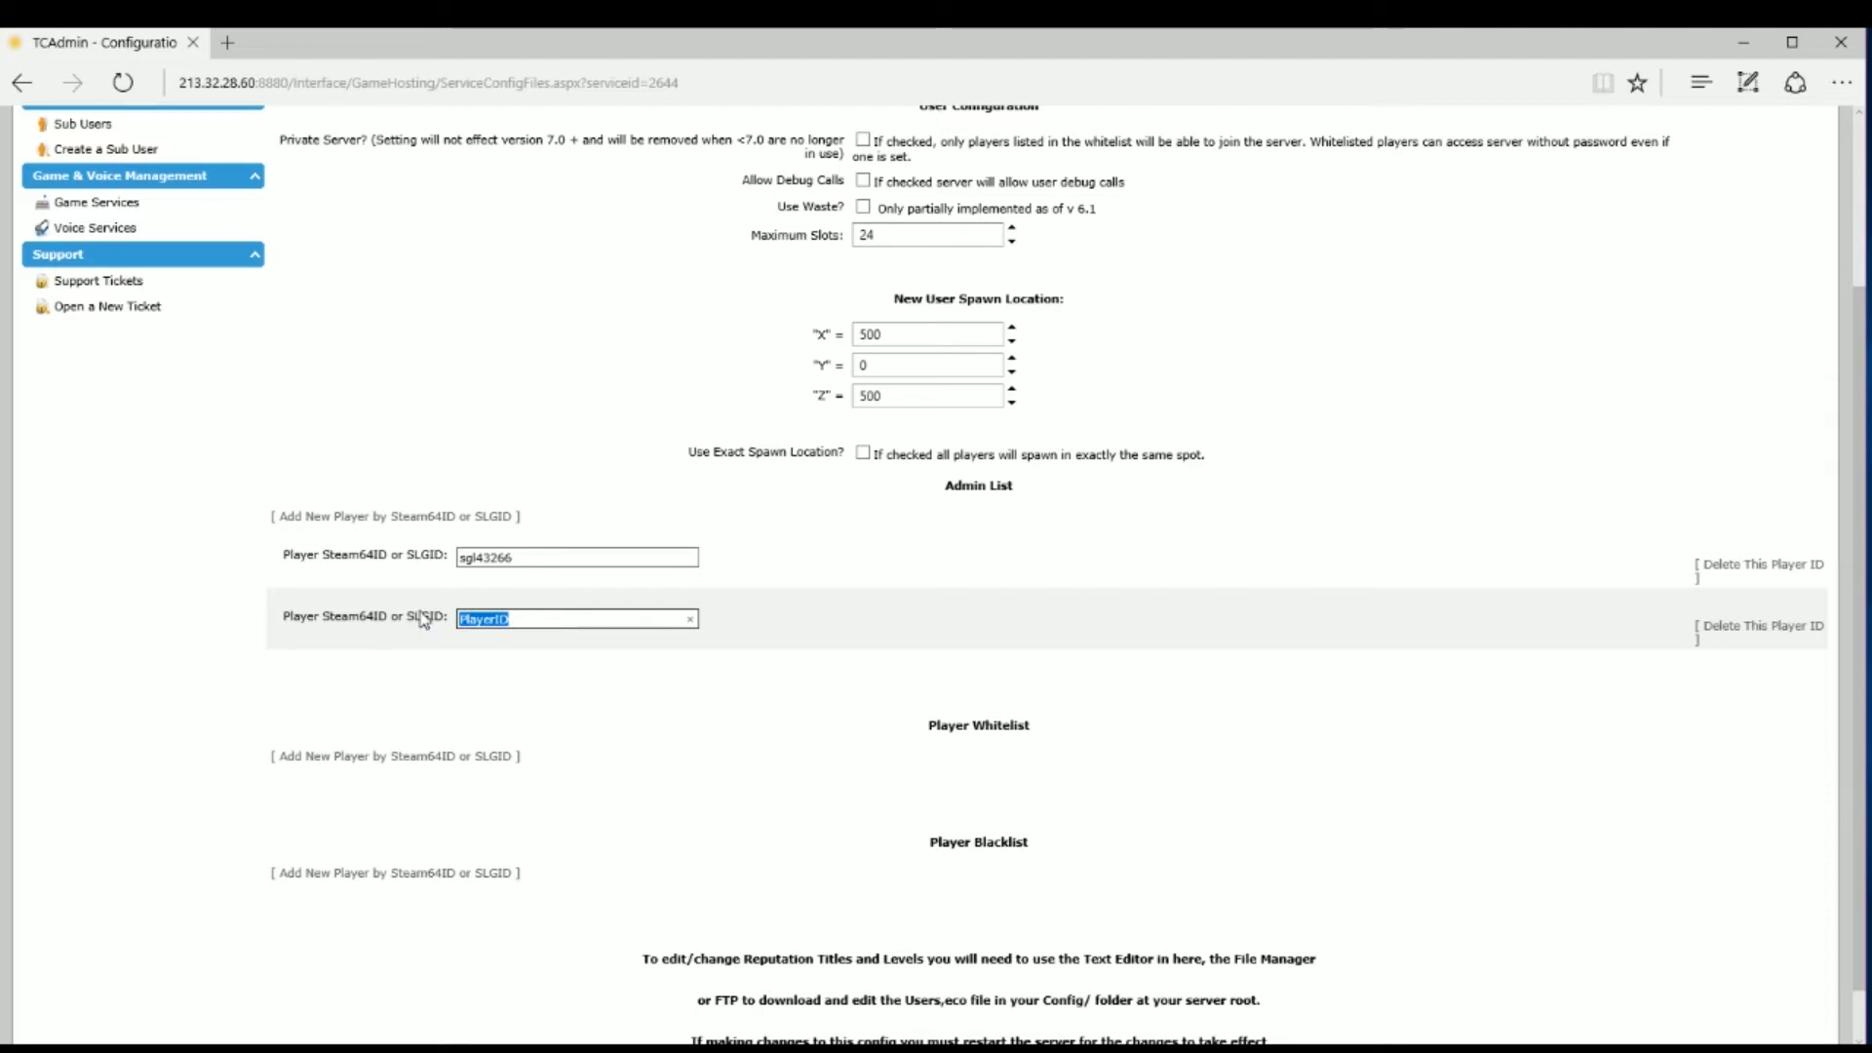
pyautogui.write('slg')
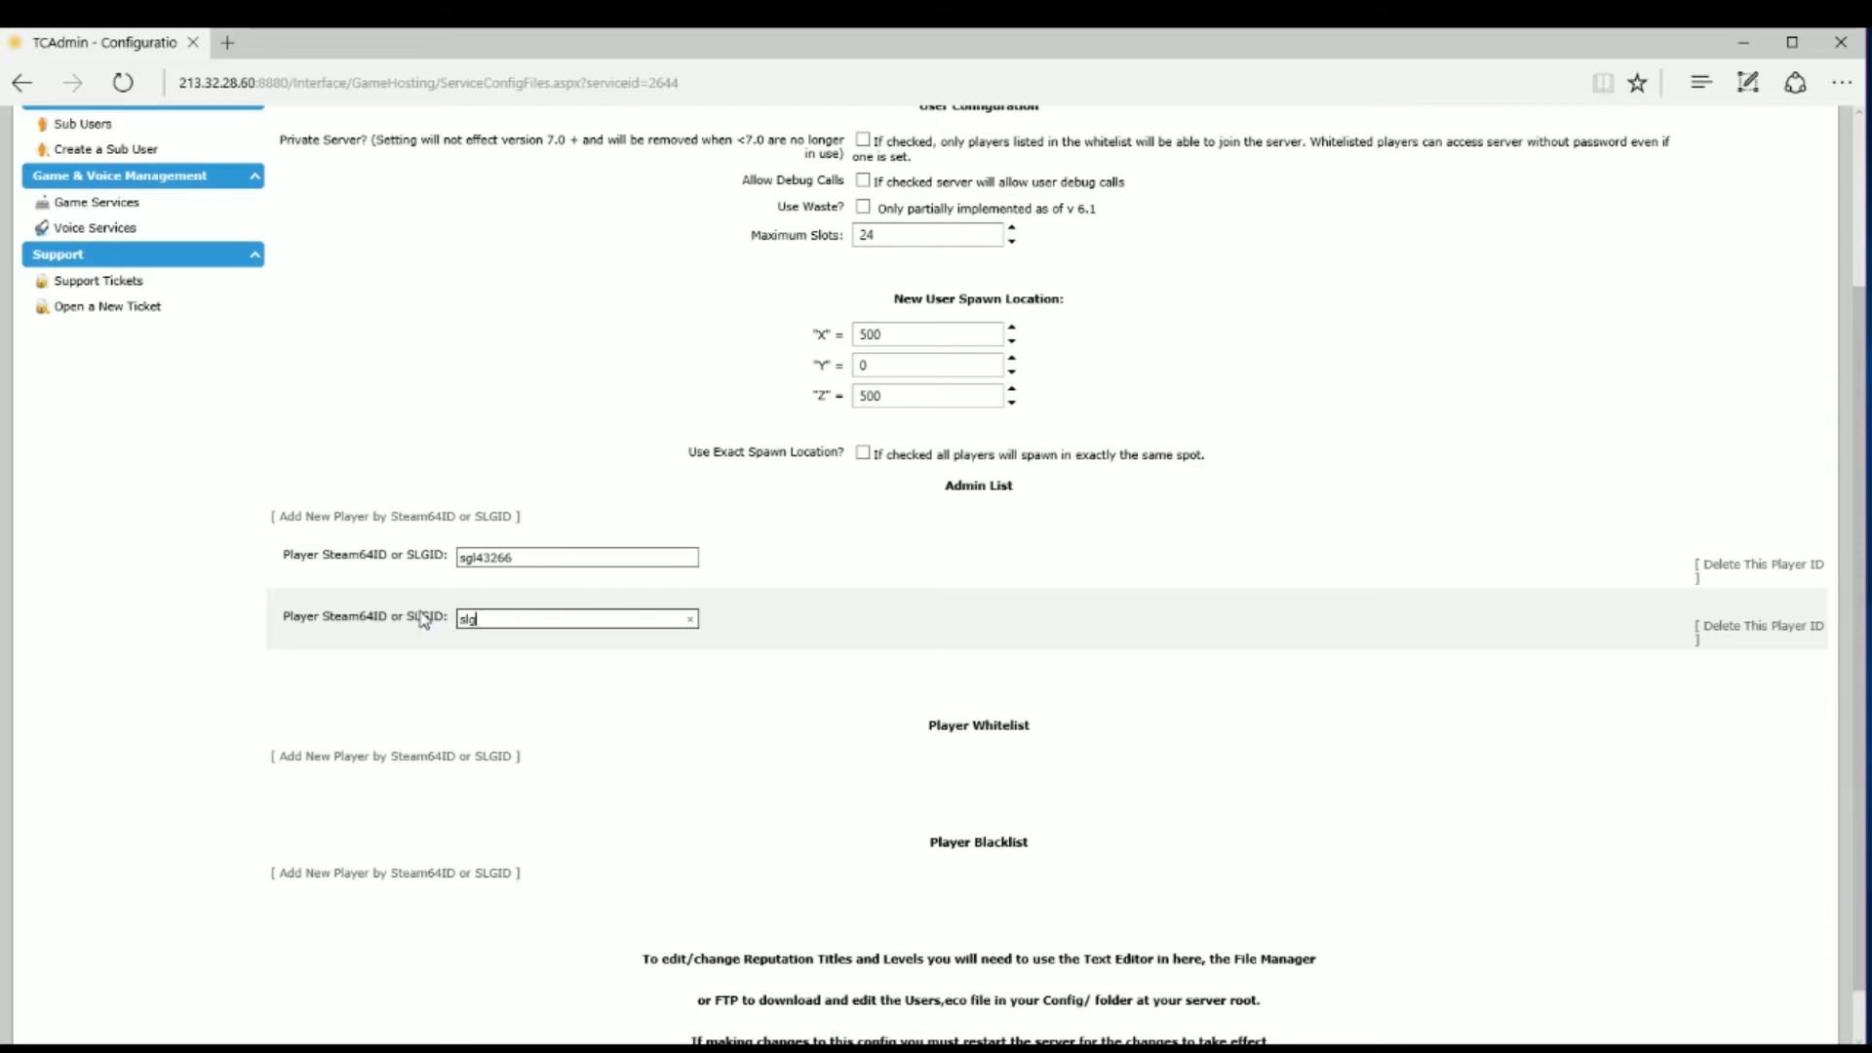
pyautogui.write('9876')
pyautogui.click(1713, 629)
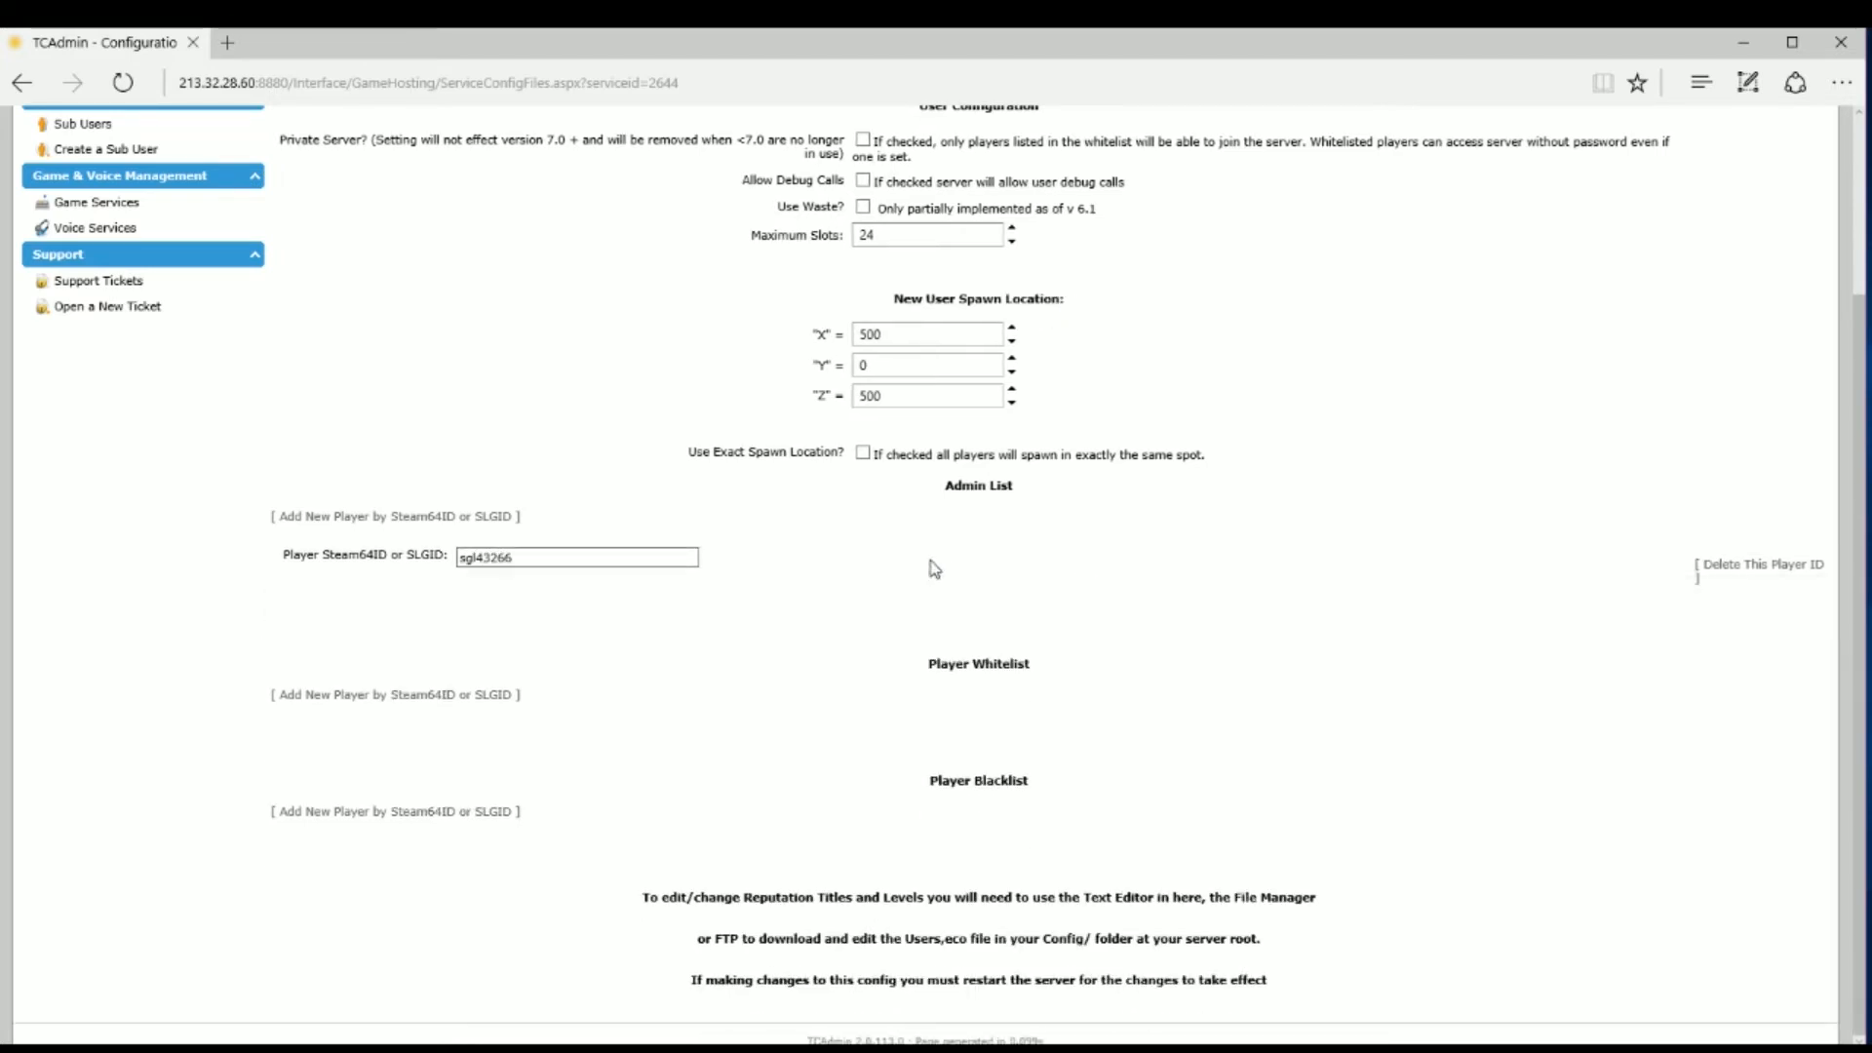
pyautogui.click(398, 696)
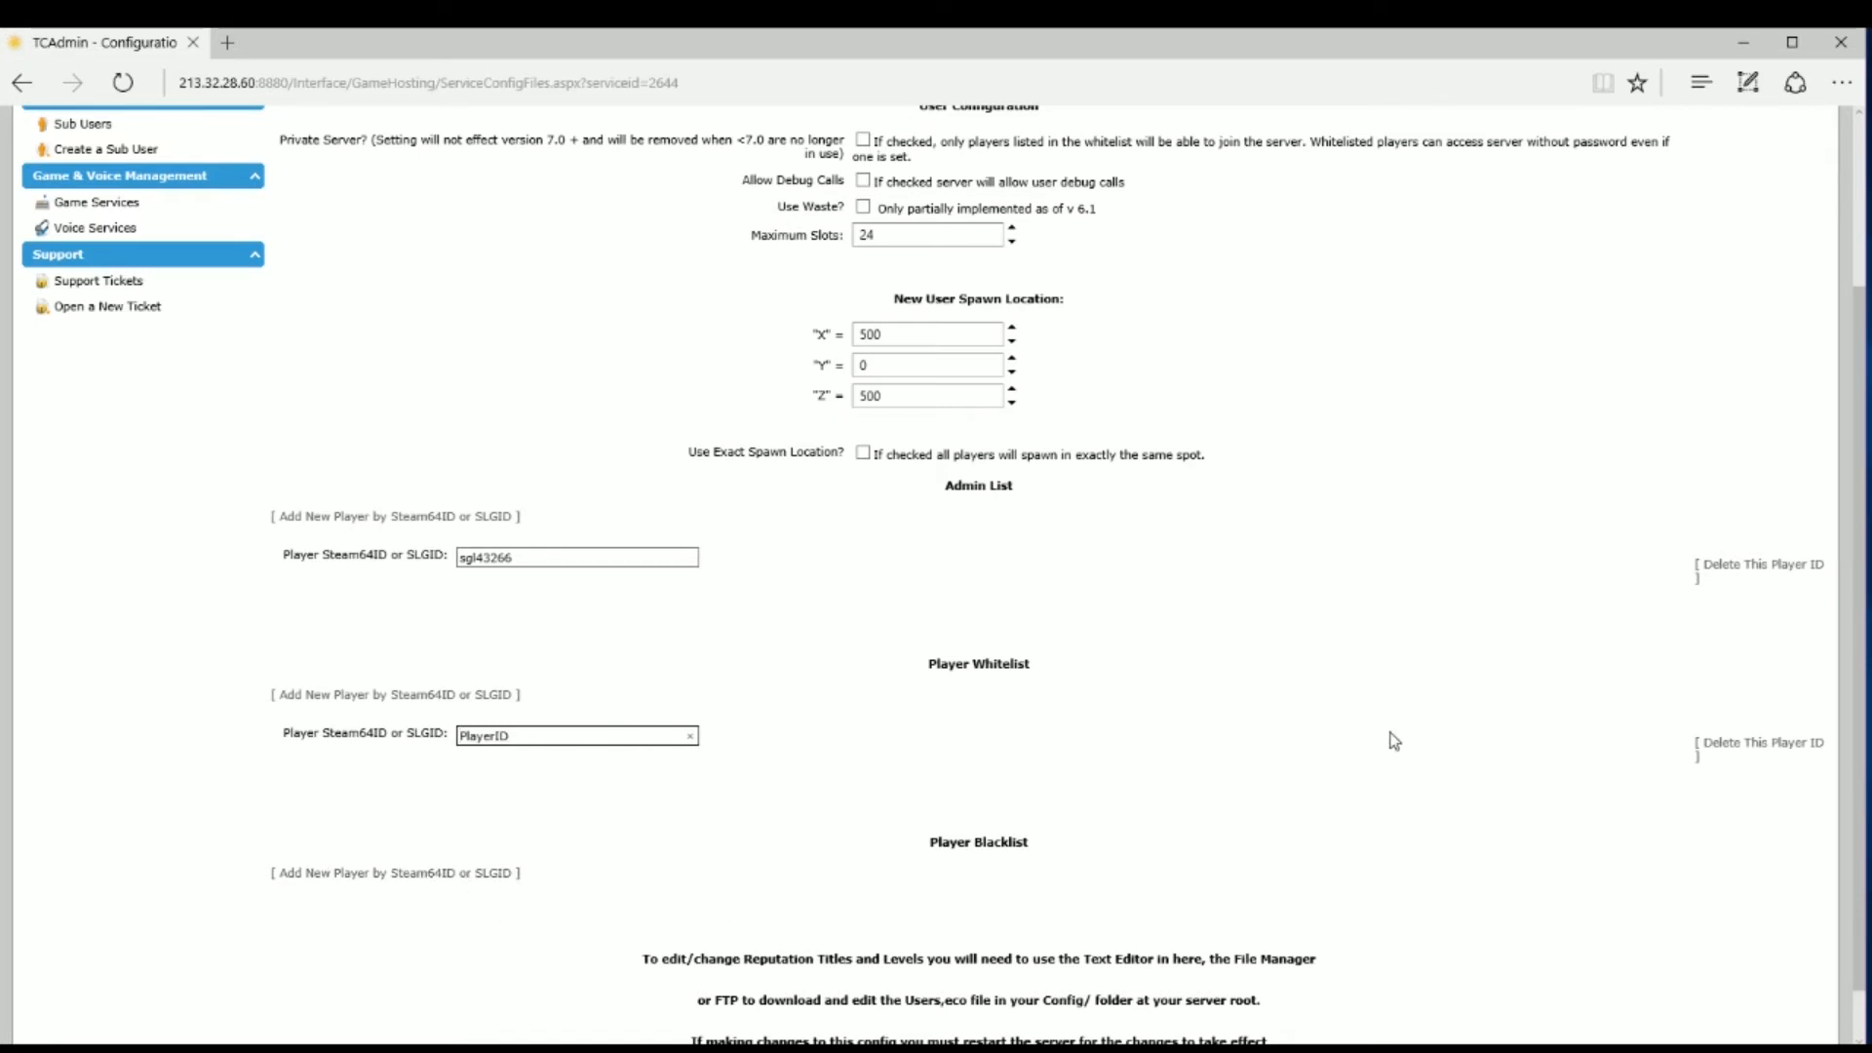
pyautogui.scroll(-1, 1390, 746)
pyautogui.click(482, 814)
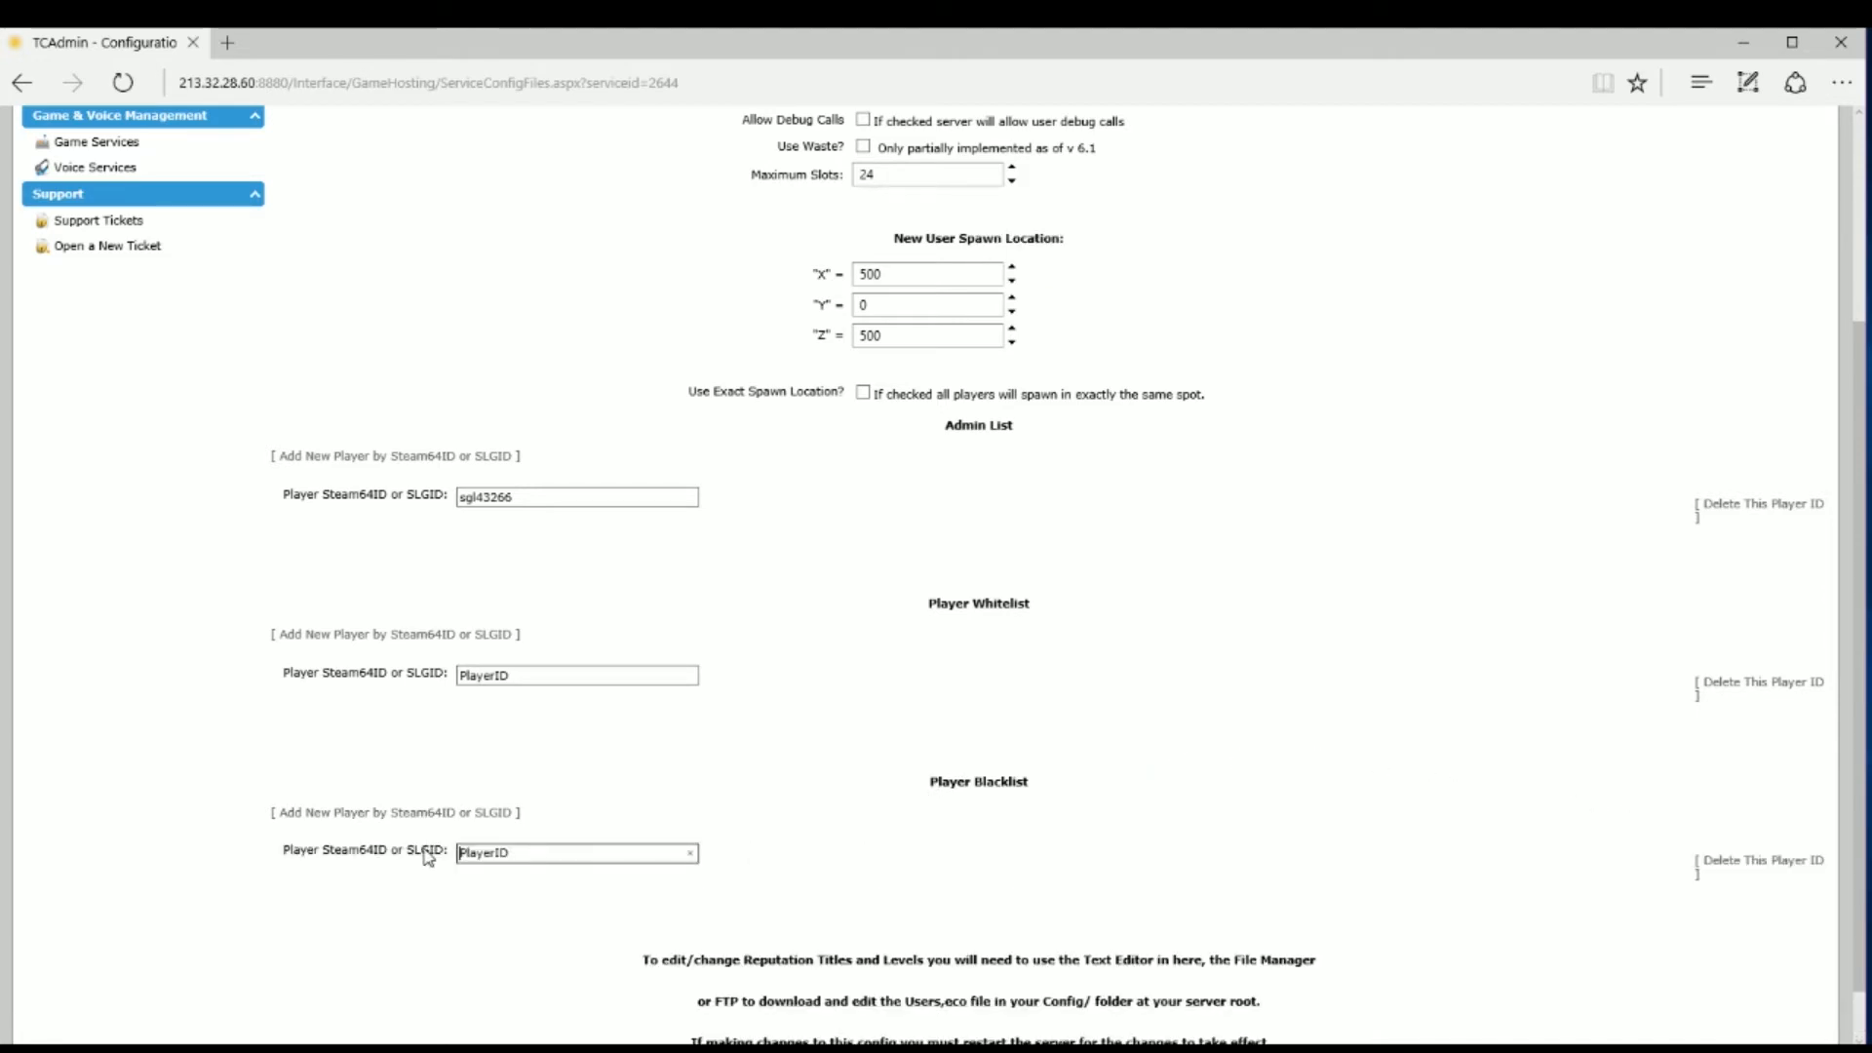
pyautogui.click(1763, 861)
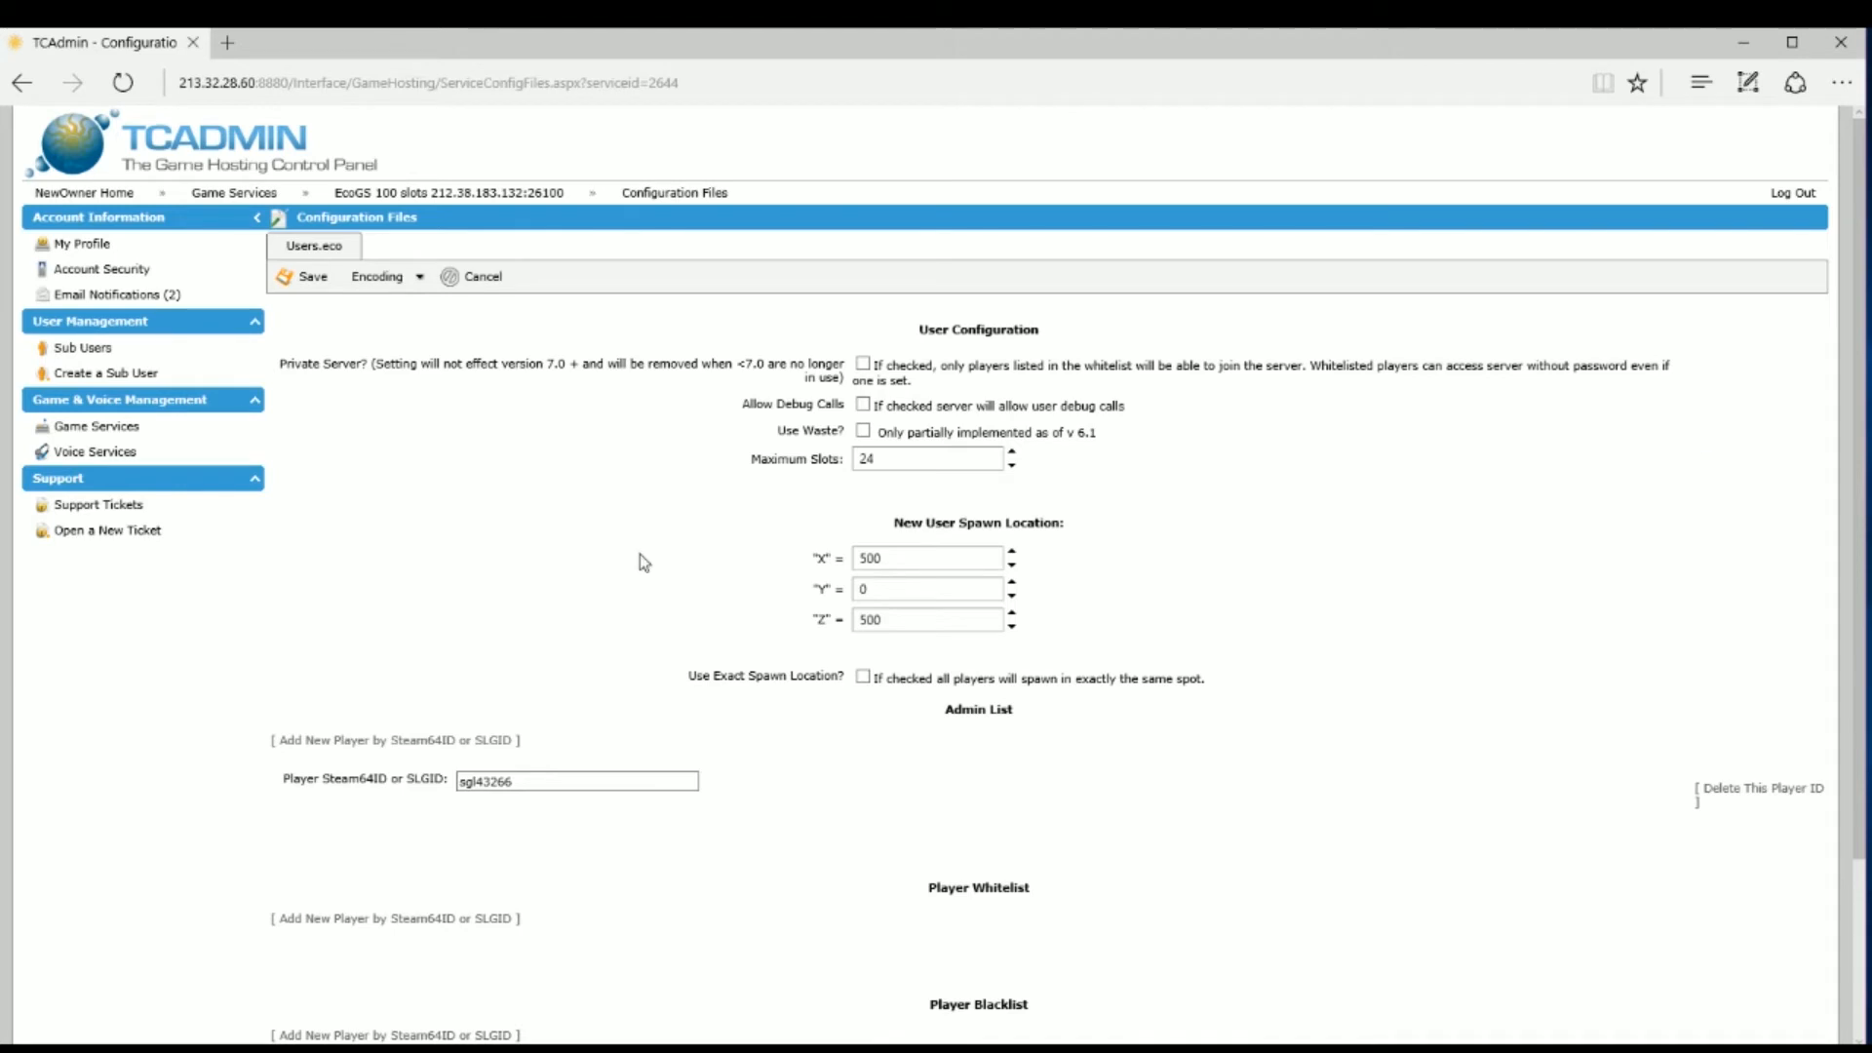
pyautogui.scroll(-2, 1482, 897)
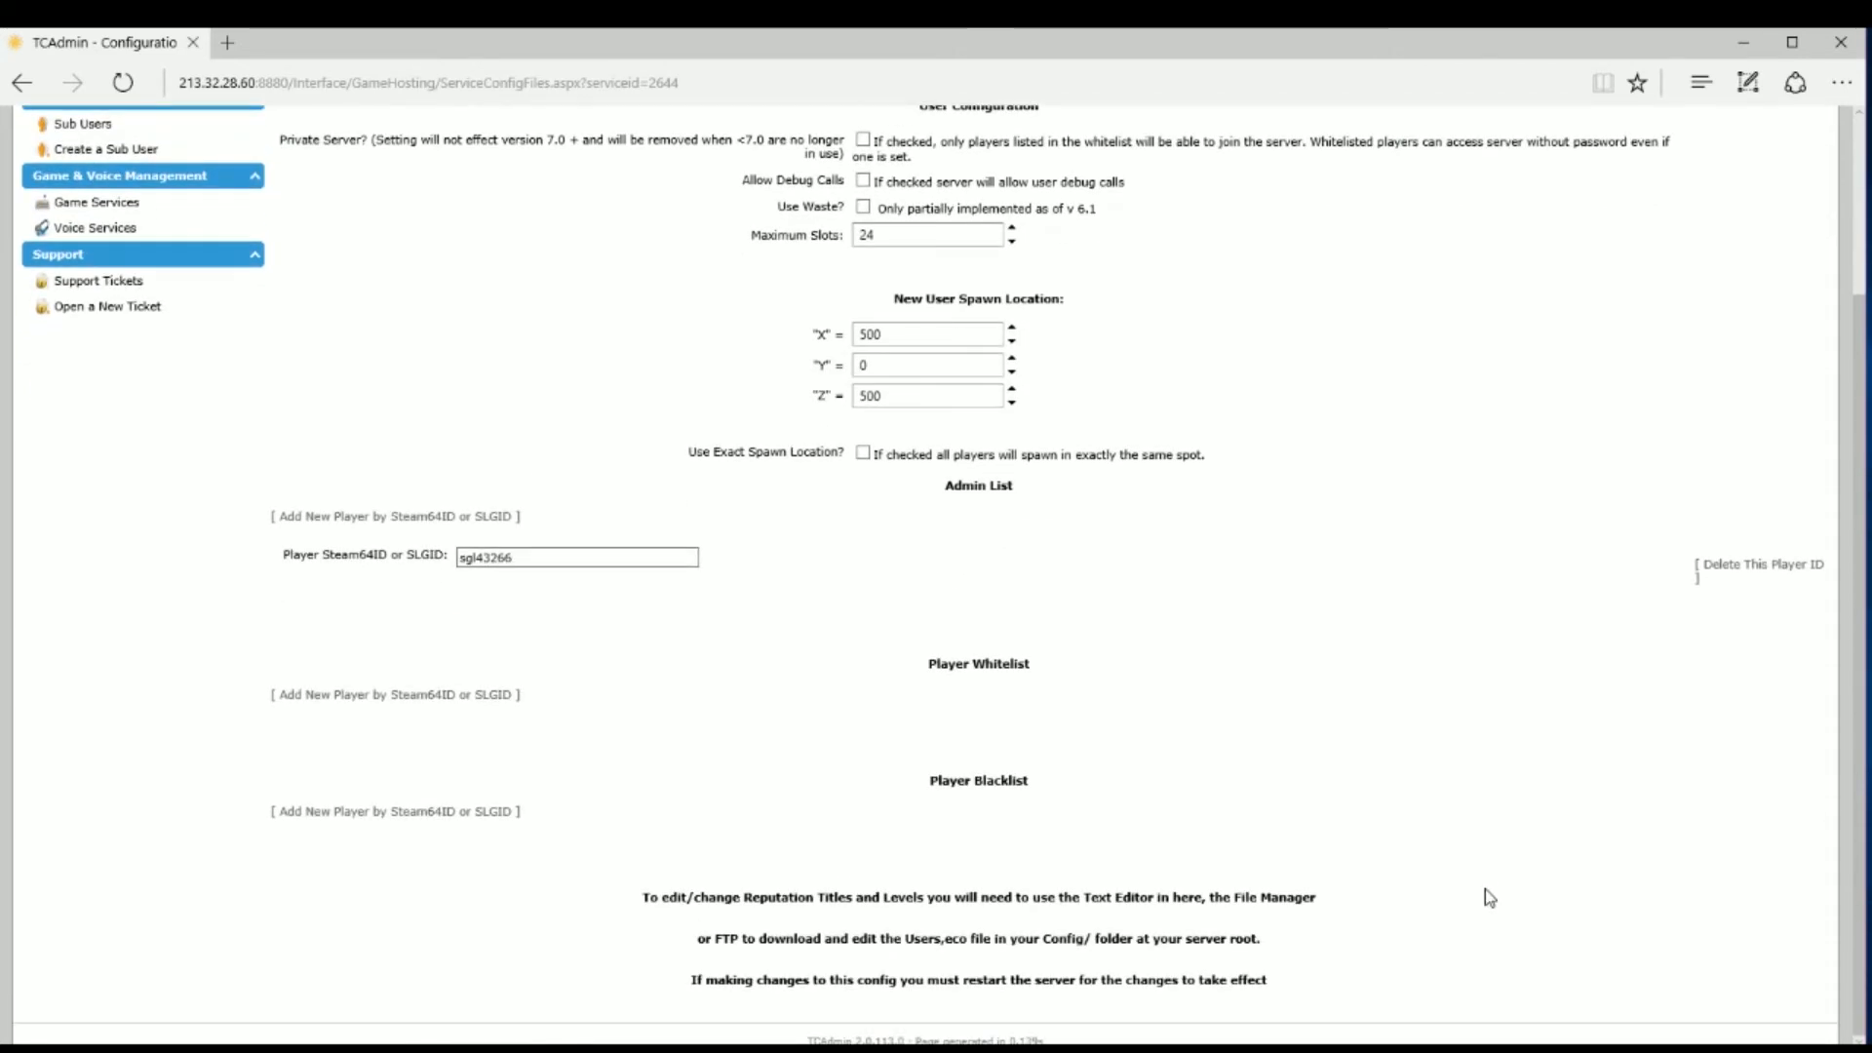
pyautogui.scroll(2, 1484, 889)
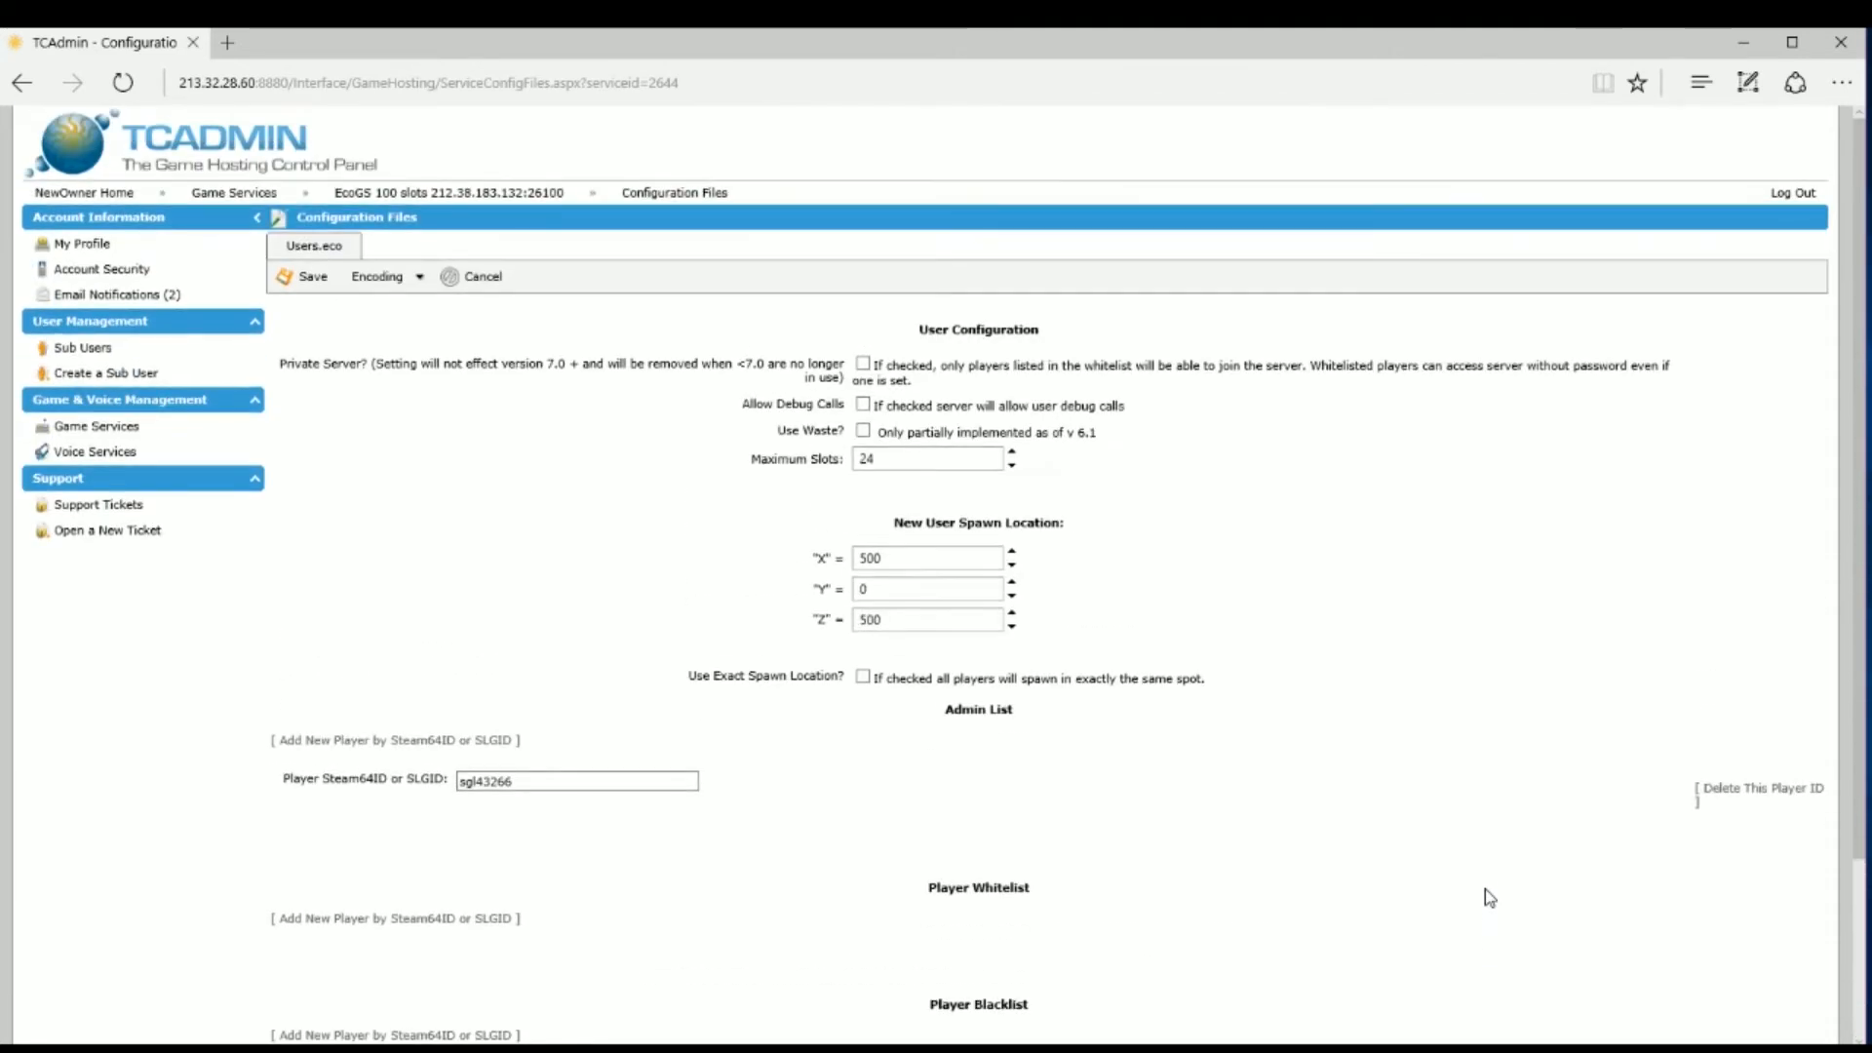
# Step: Save the Users.eco settings, then open World.eco's form and save it as well
pyautogui.click(293, 281)
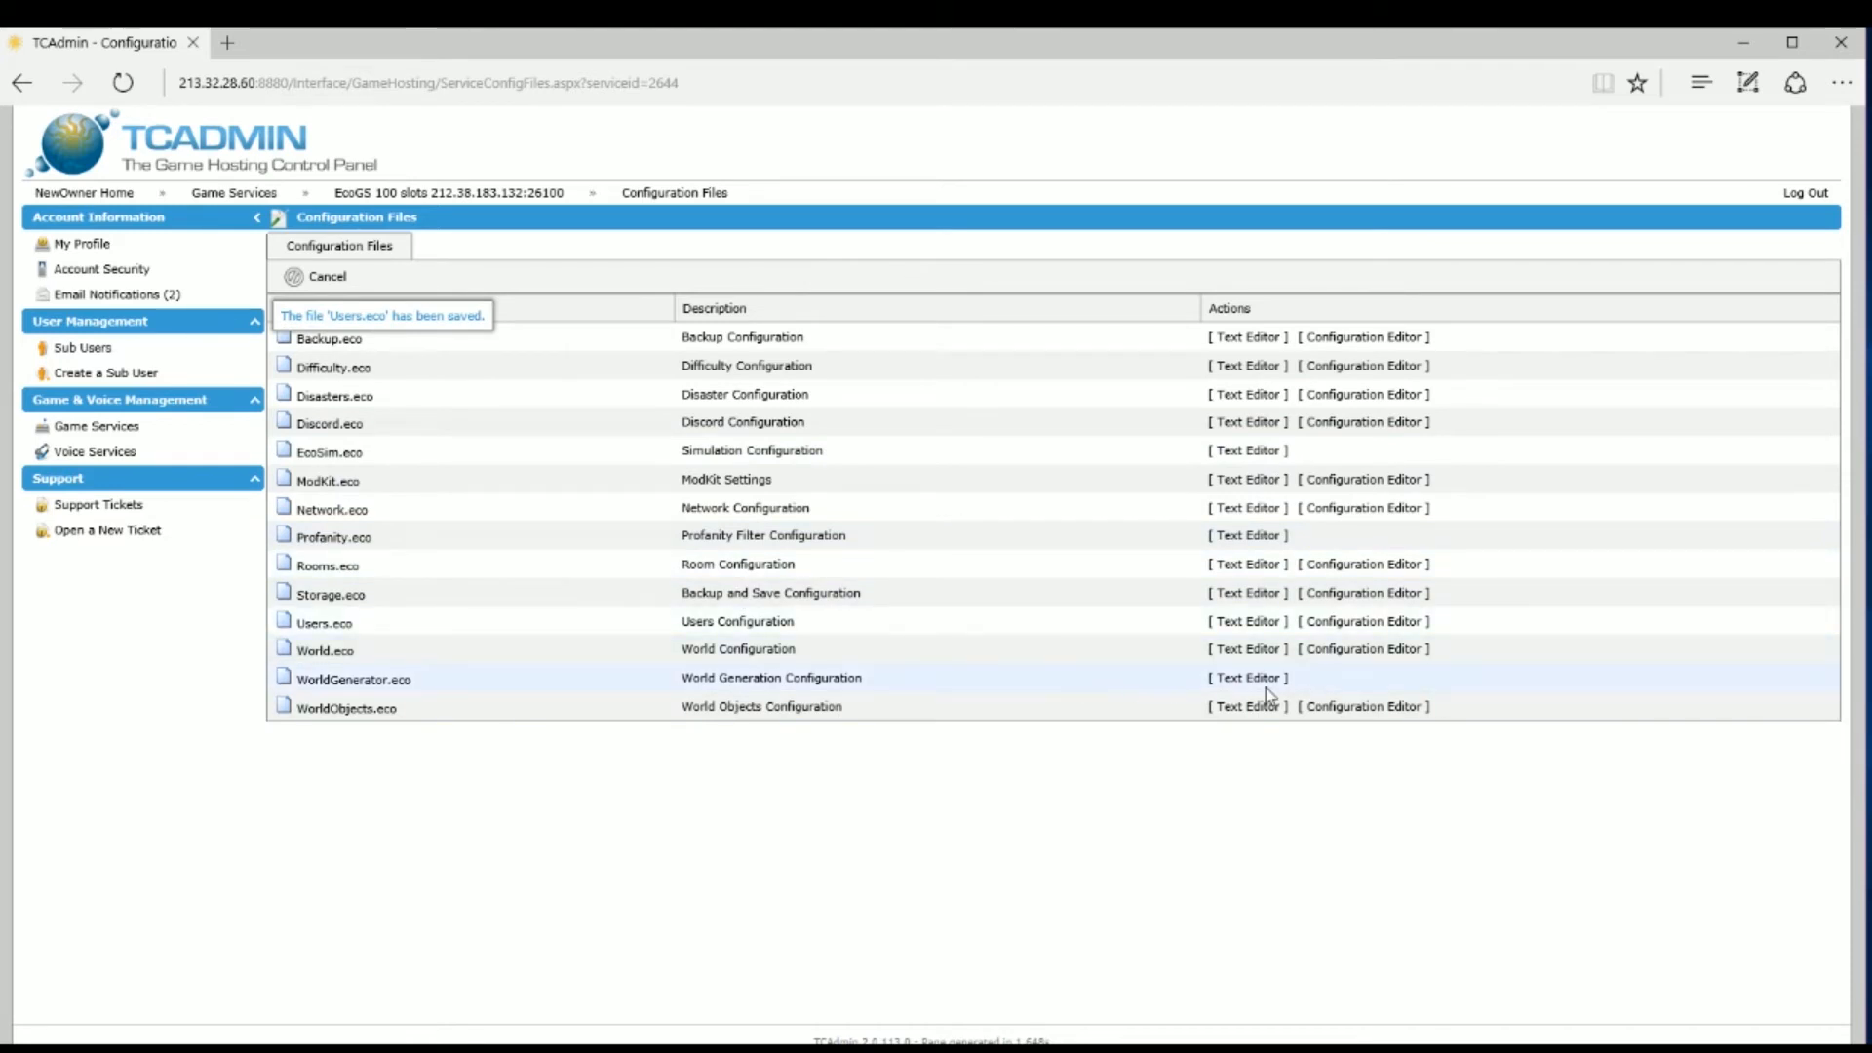
pyautogui.click(1338, 649)
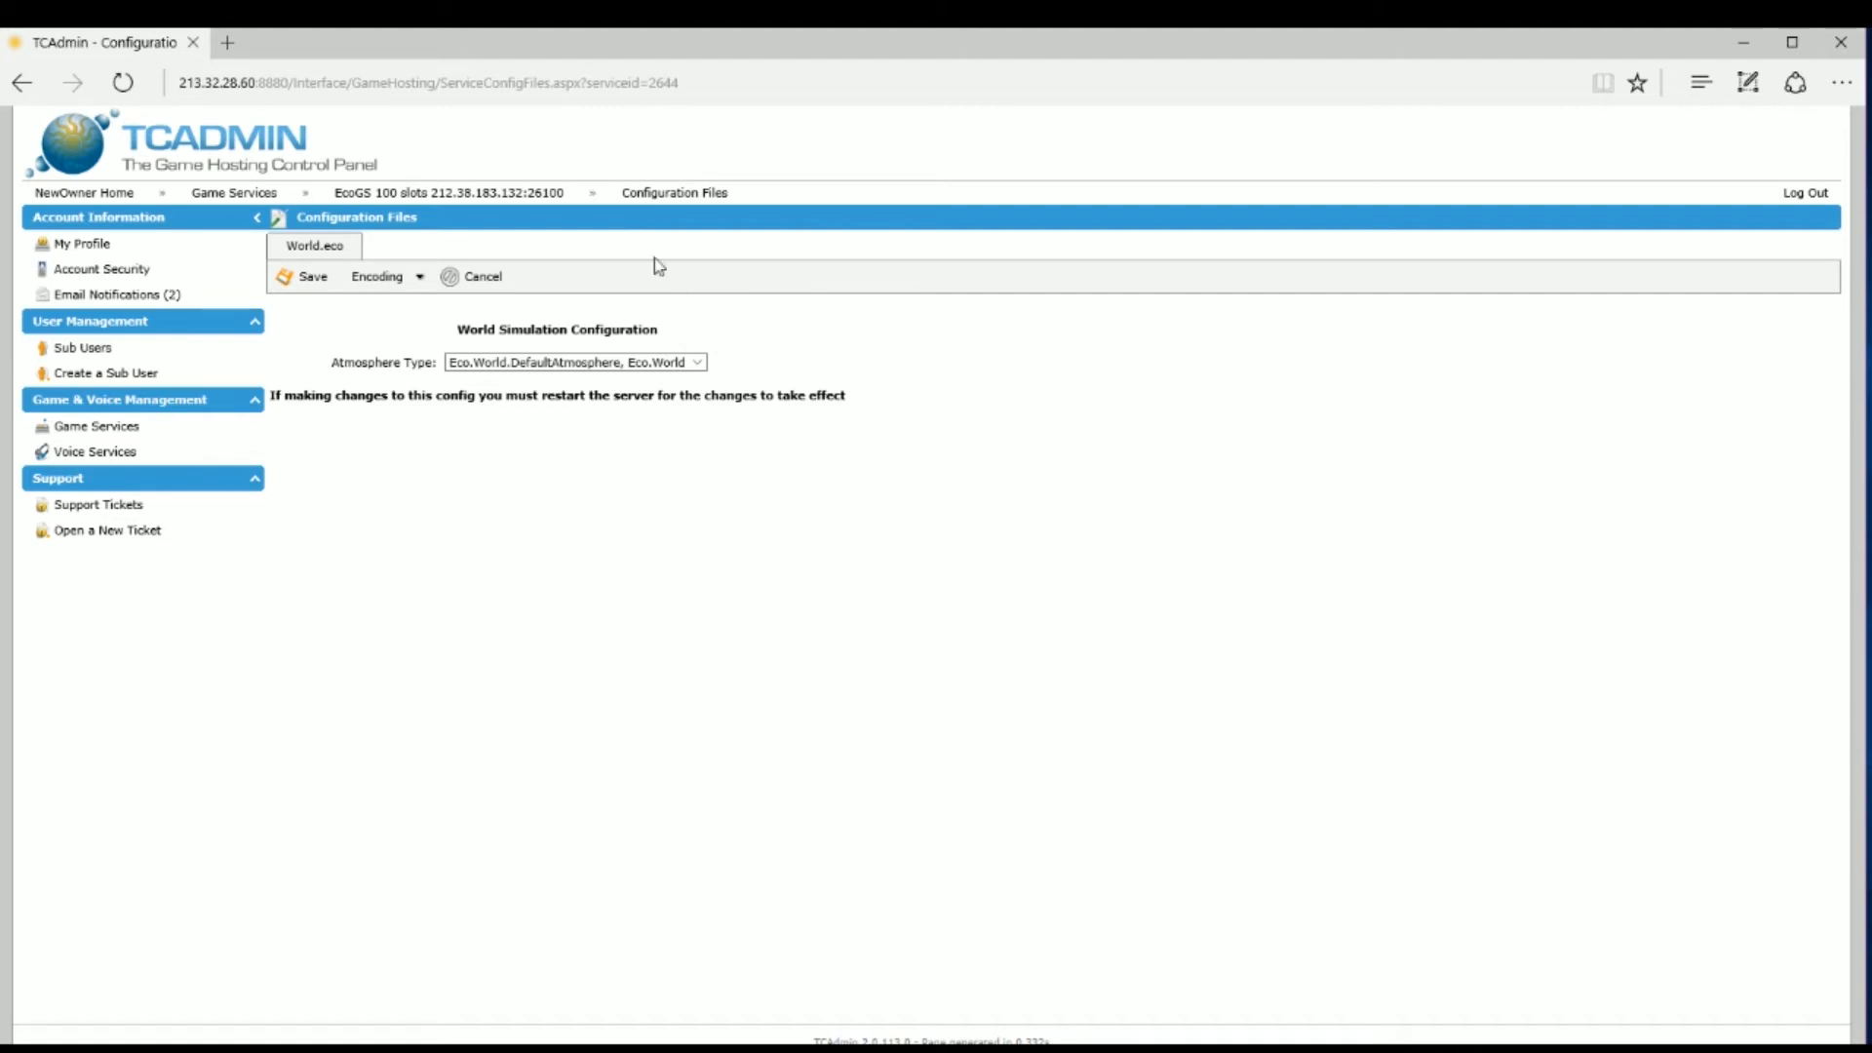
pyautogui.click(322, 279)
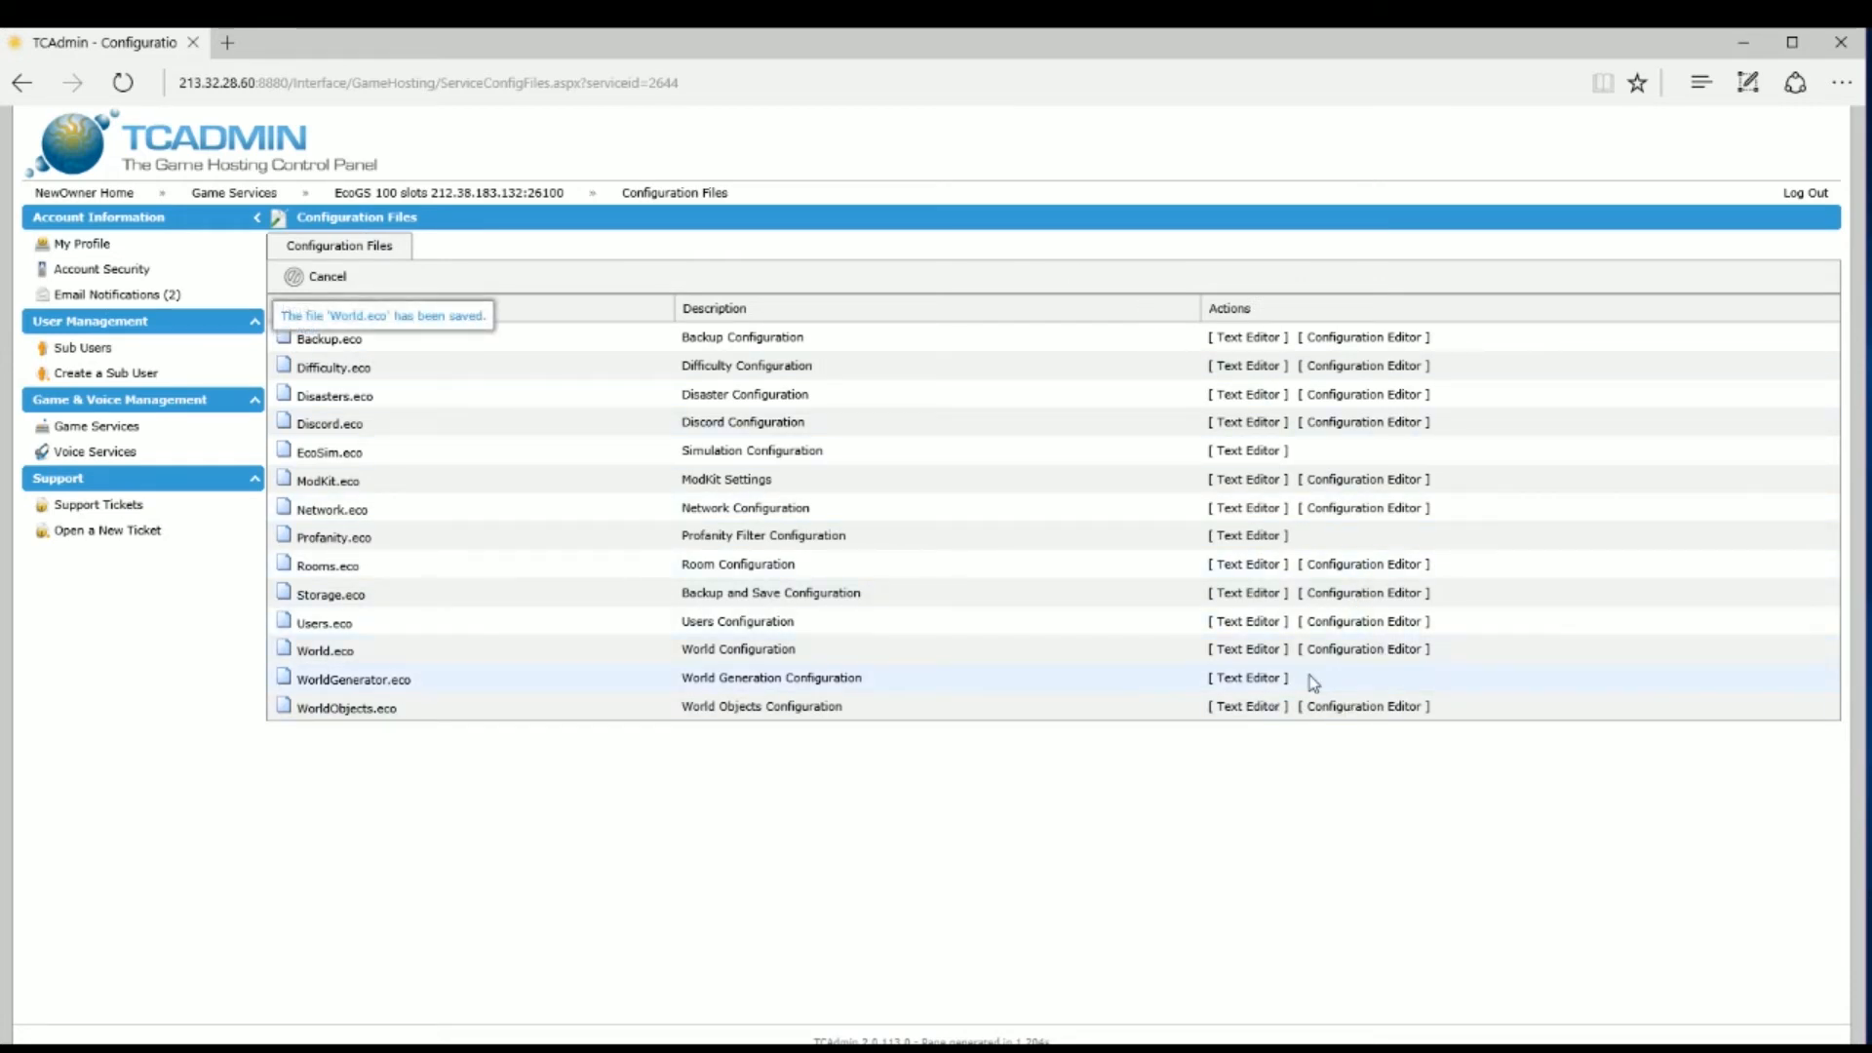
pyautogui.click(1257, 687)
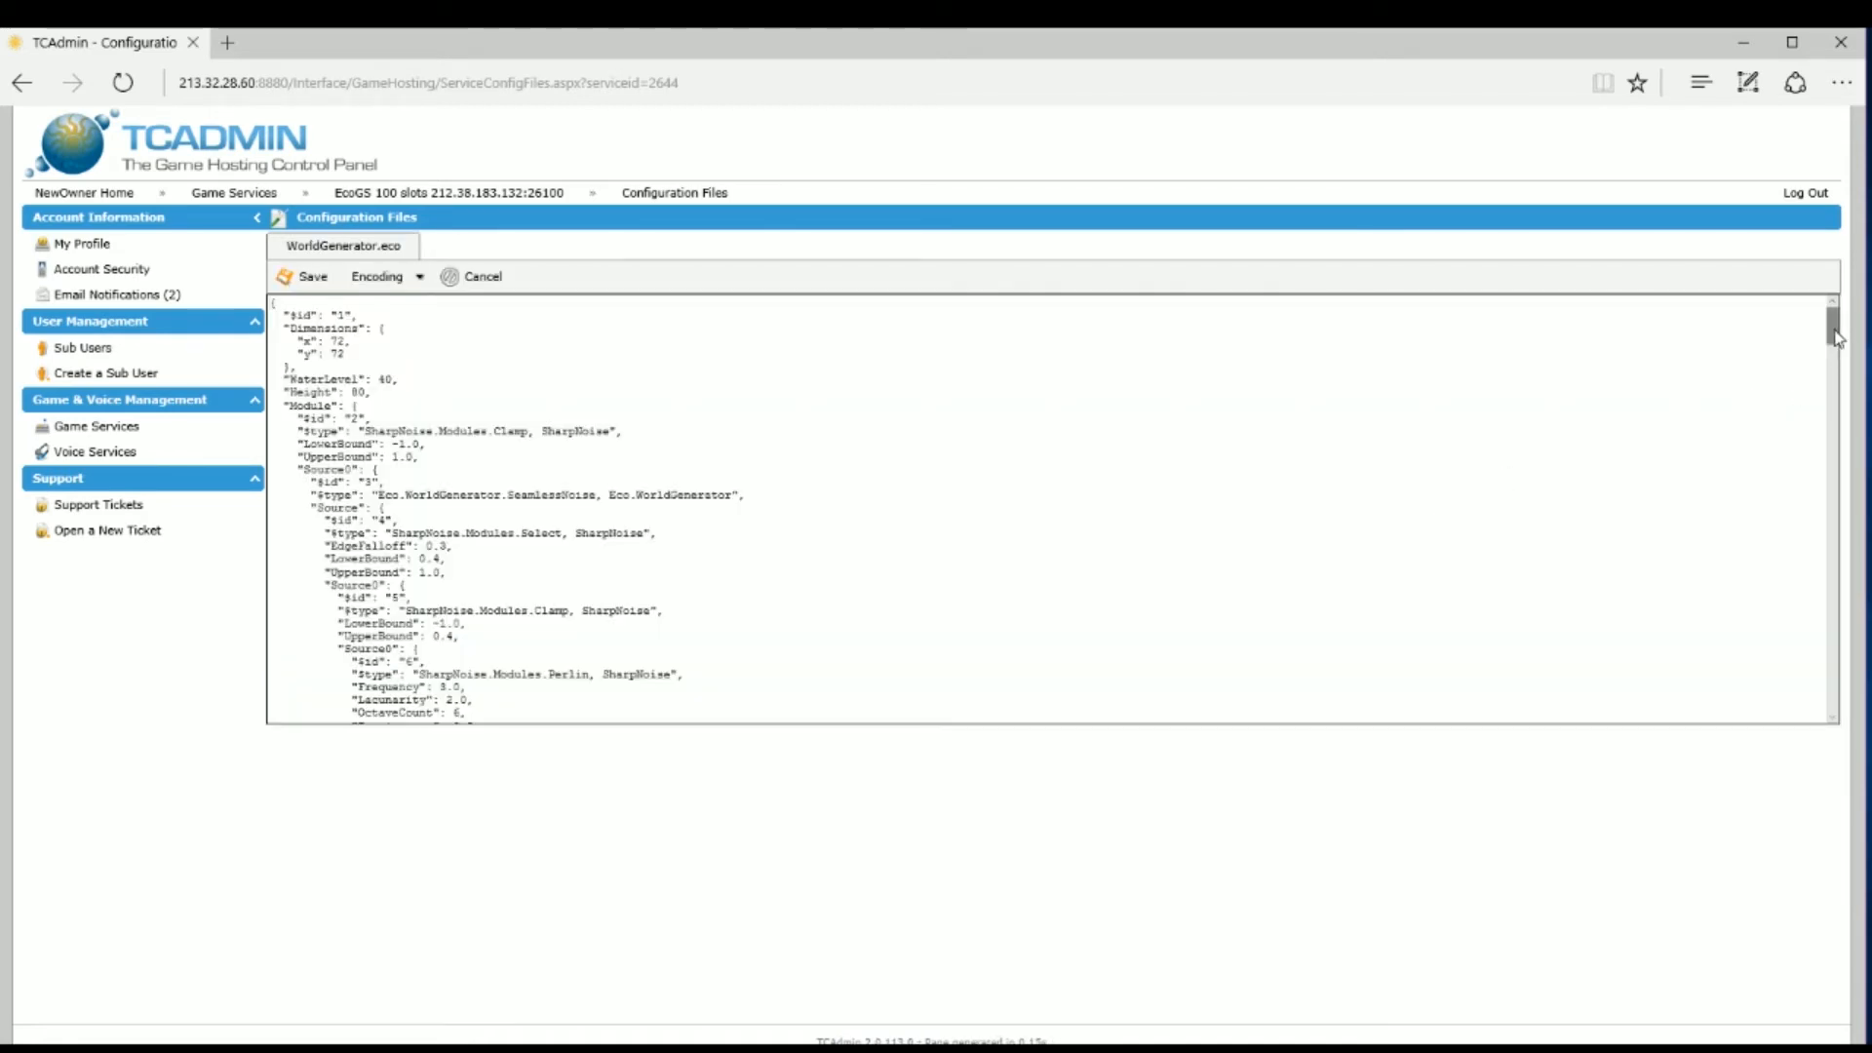
# Step: Scroll the WorldGenerator.eco text (72×72, WaterLevel 40, Height 80) and type a comma into it
pyautogui.moveTo(1833, 332)
pyautogui.mouseDown()
pyautogui.moveTo(1843, 719)
pyautogui.moveTo(1835, 310)
pyautogui.mouseUp()
pyautogui.write(',')
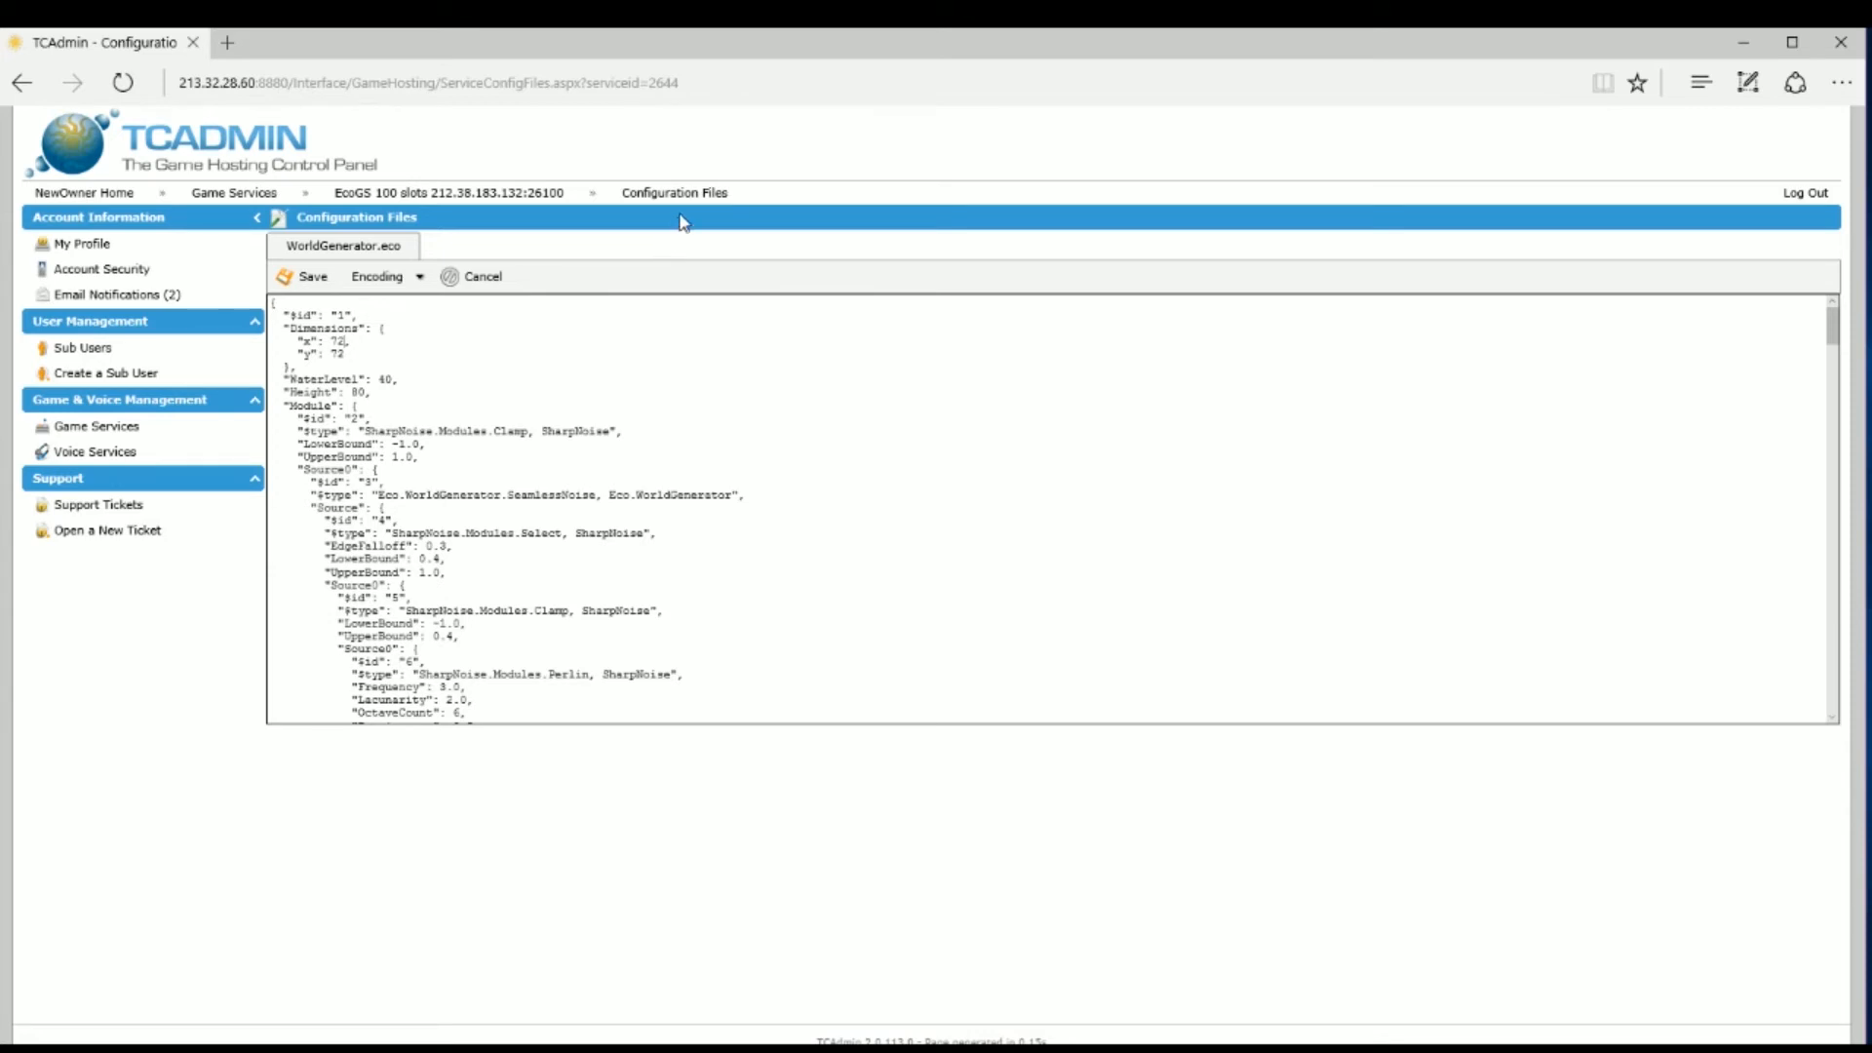
pyautogui.moveTo(459, 192)
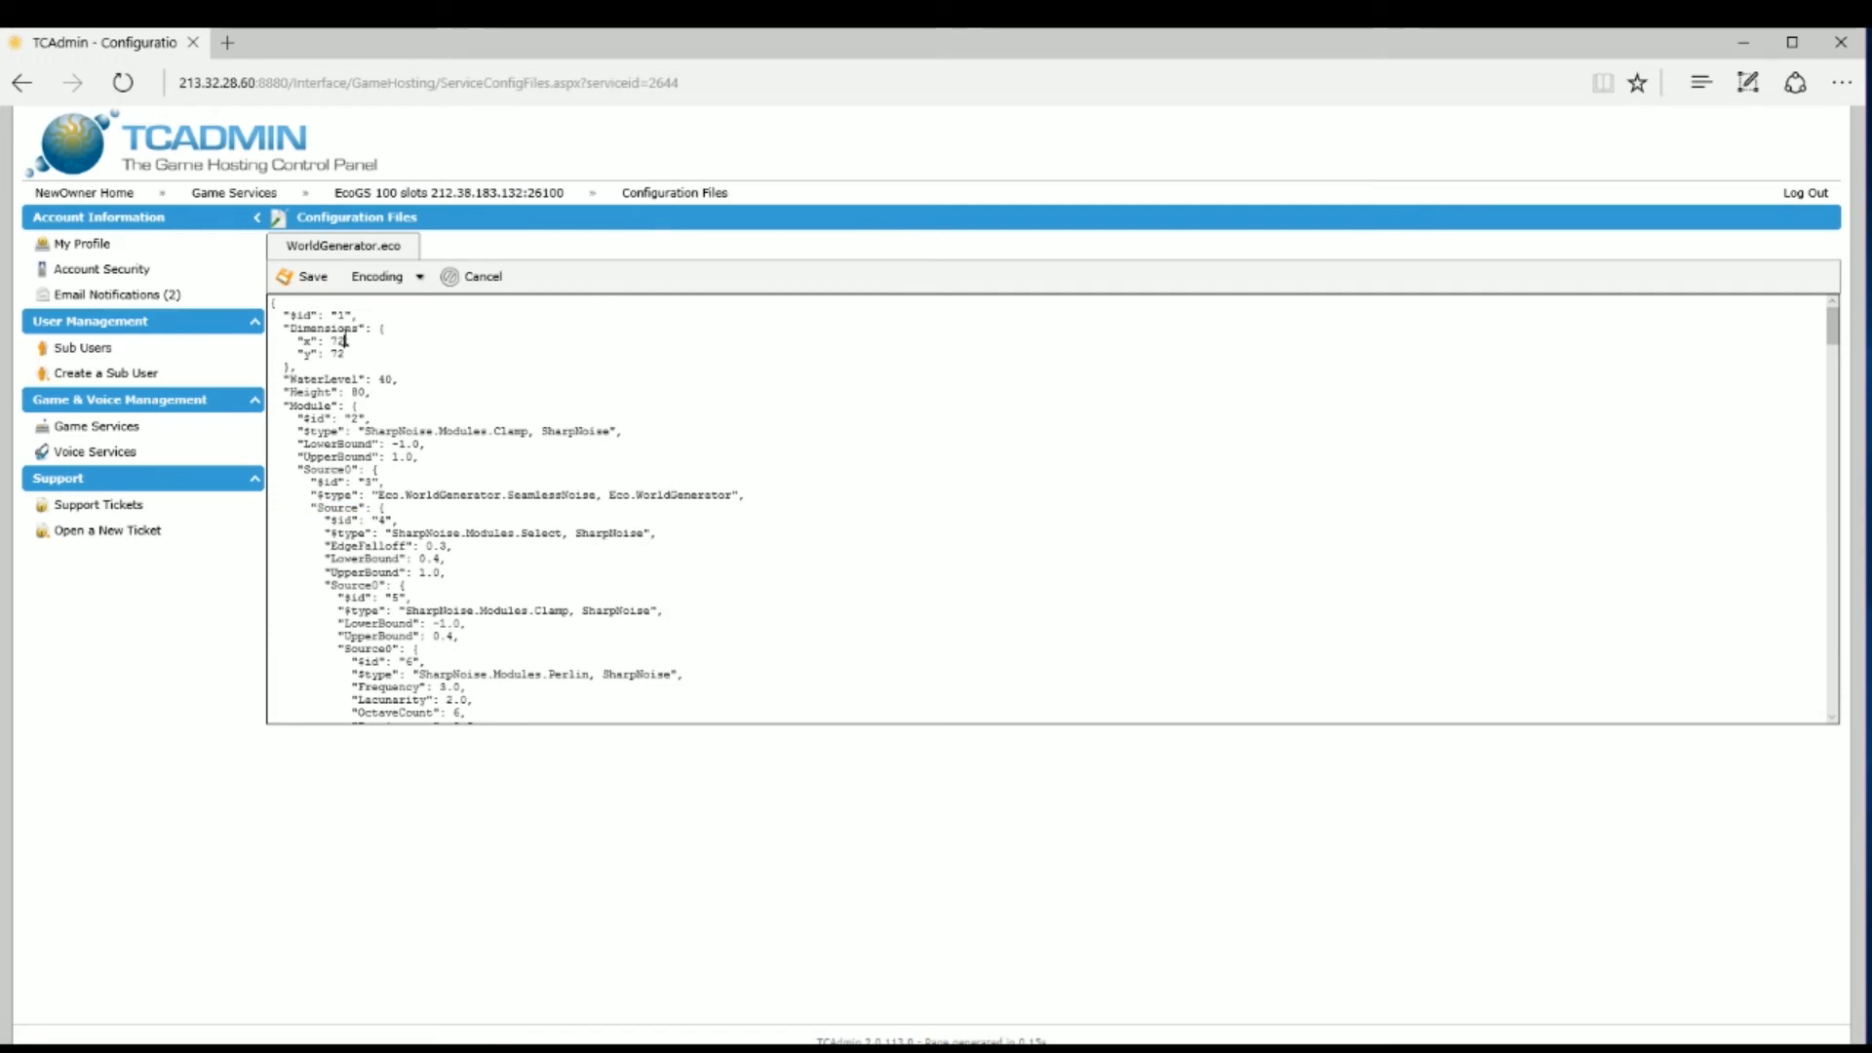
pyautogui.press('BackSpace')
pyautogui.press('BackSpace')
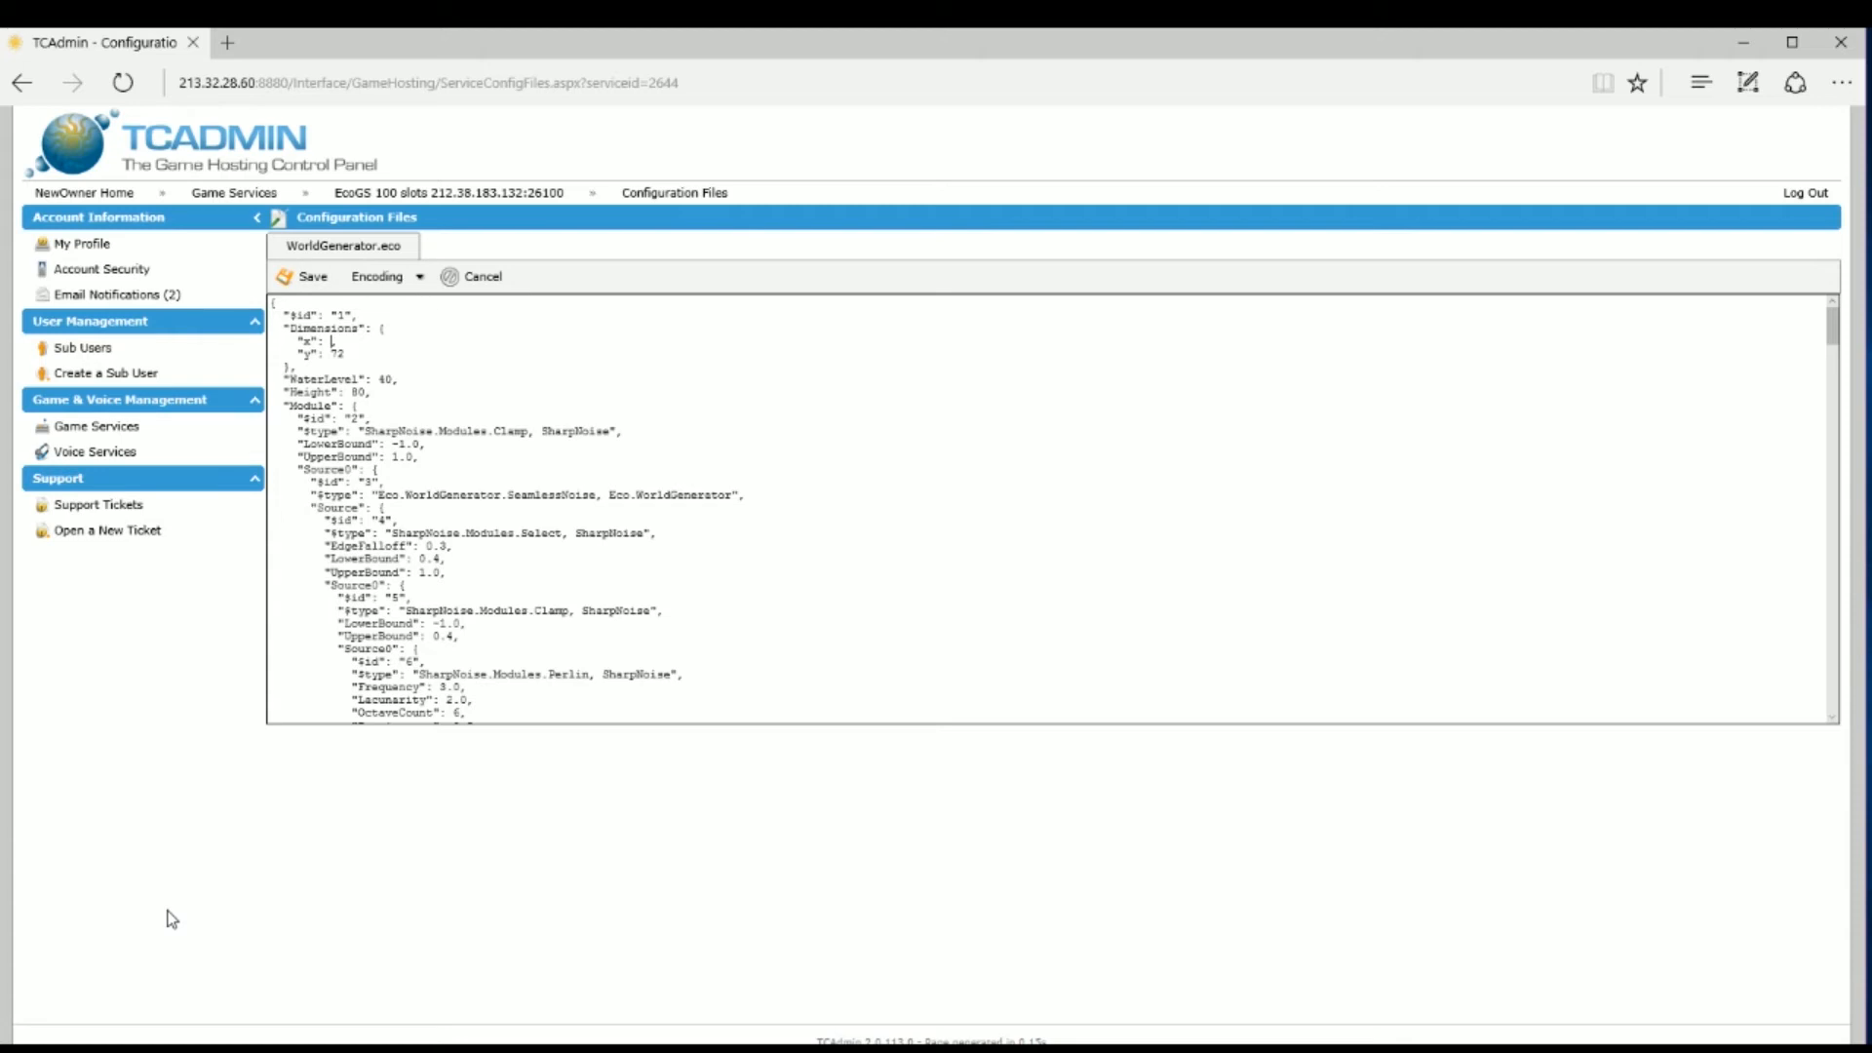
pyautogui.write('72')
# Step: Save the edited WorldGenerator.eco, then open WorldObjects.eco's form and save it
pyautogui.click(292, 275)
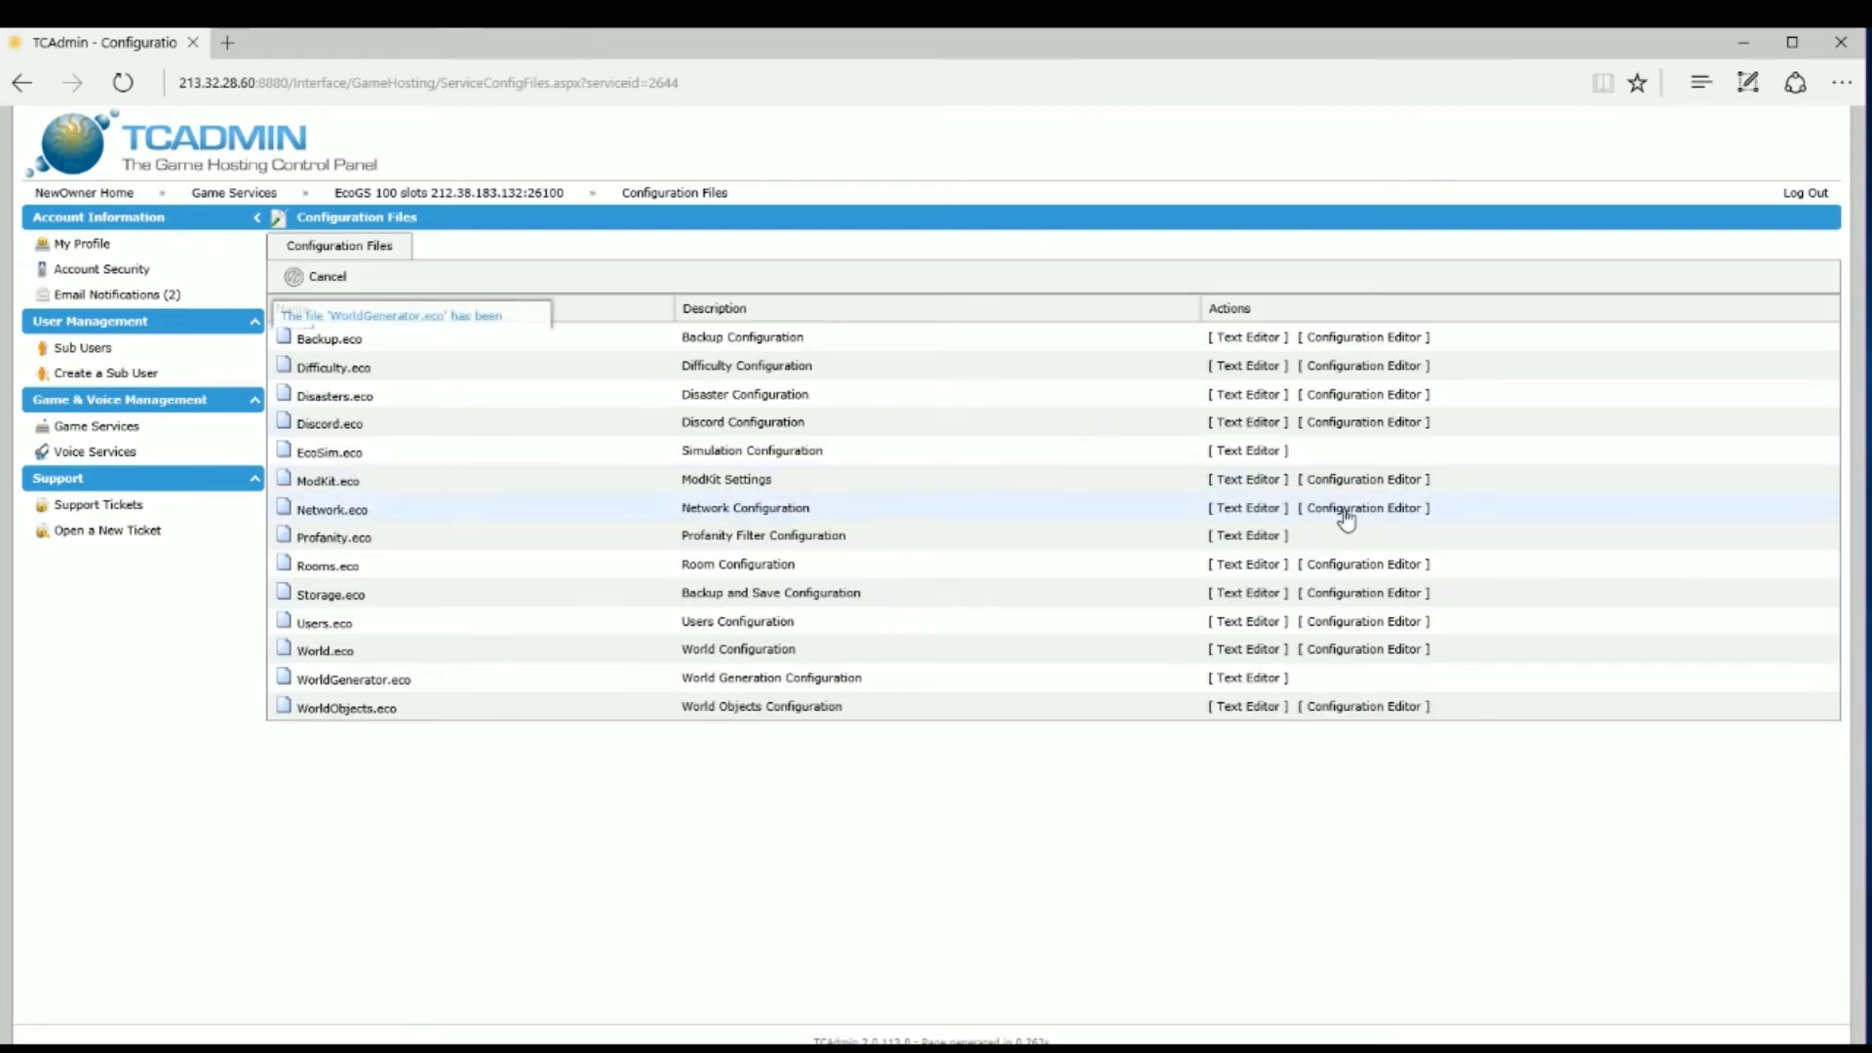
pyautogui.click(1361, 710)
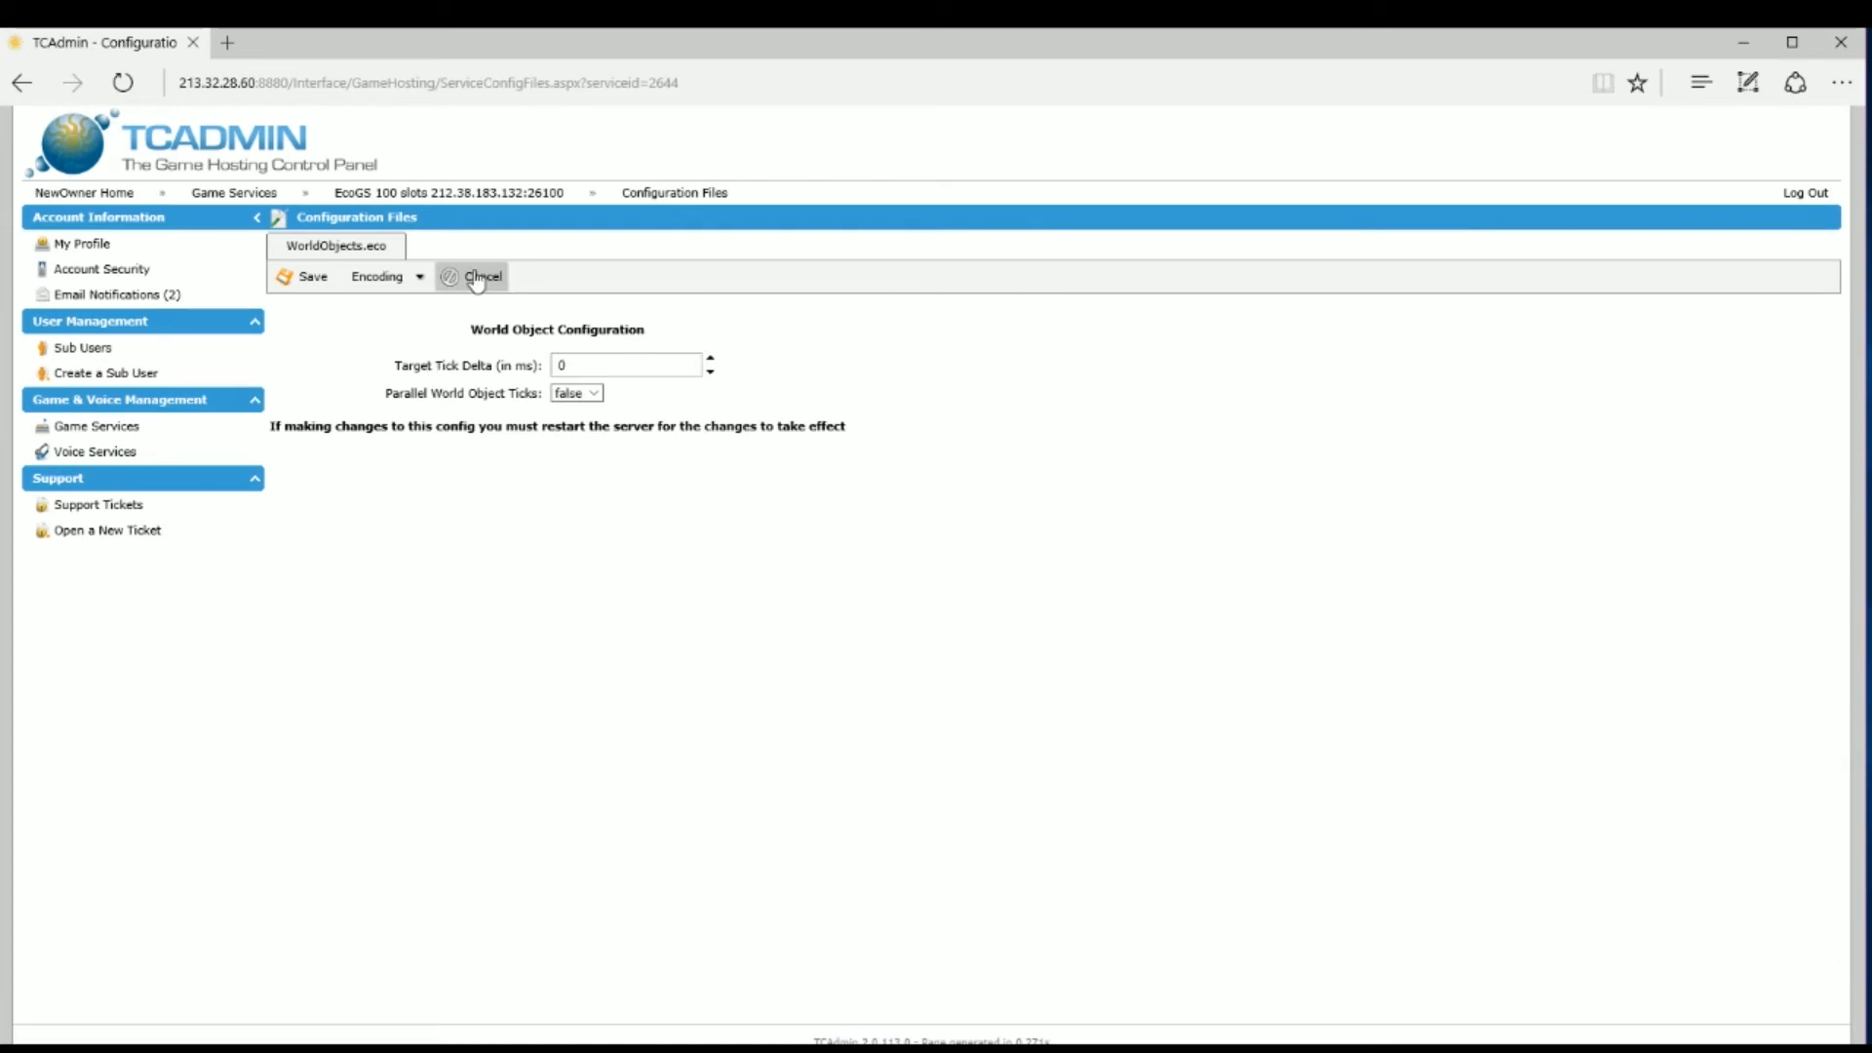
pyautogui.click(318, 277)
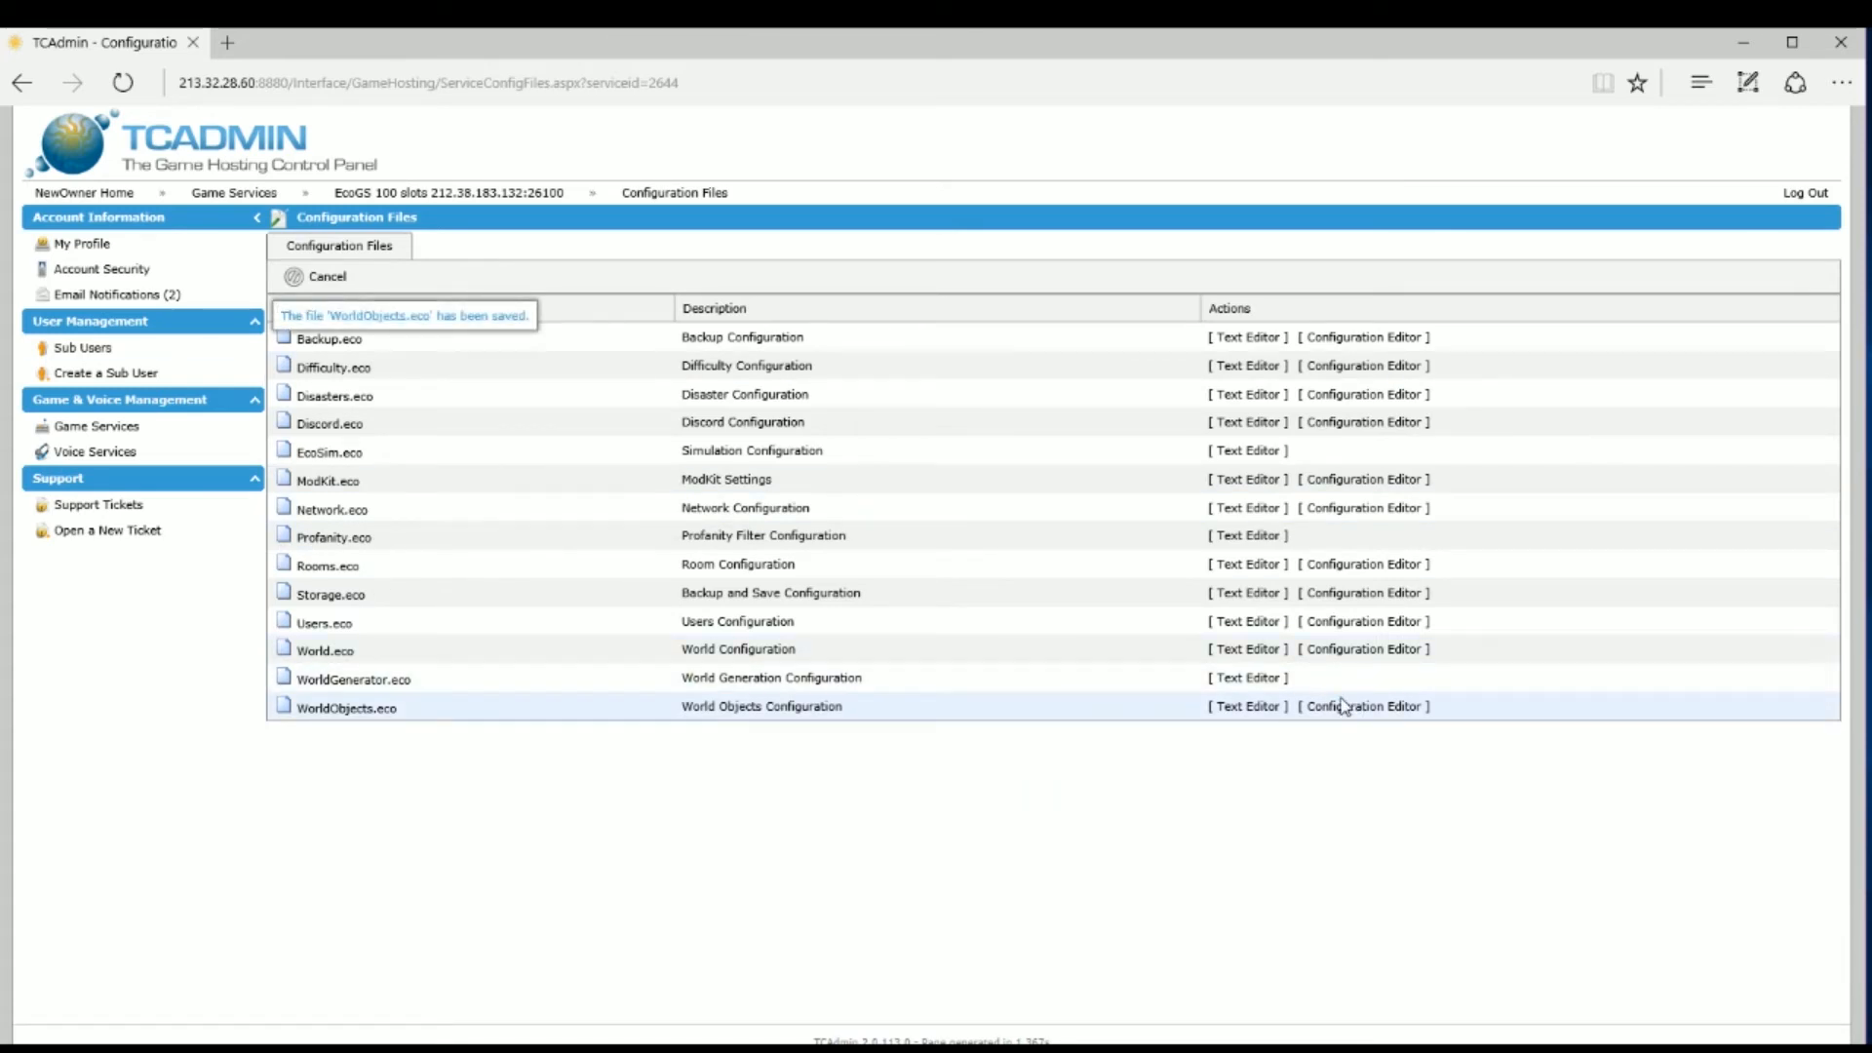
# Step: Go back to the EcoGS 100 slots service page and open its Mod Manager
pyautogui.moveTo(549, 205)
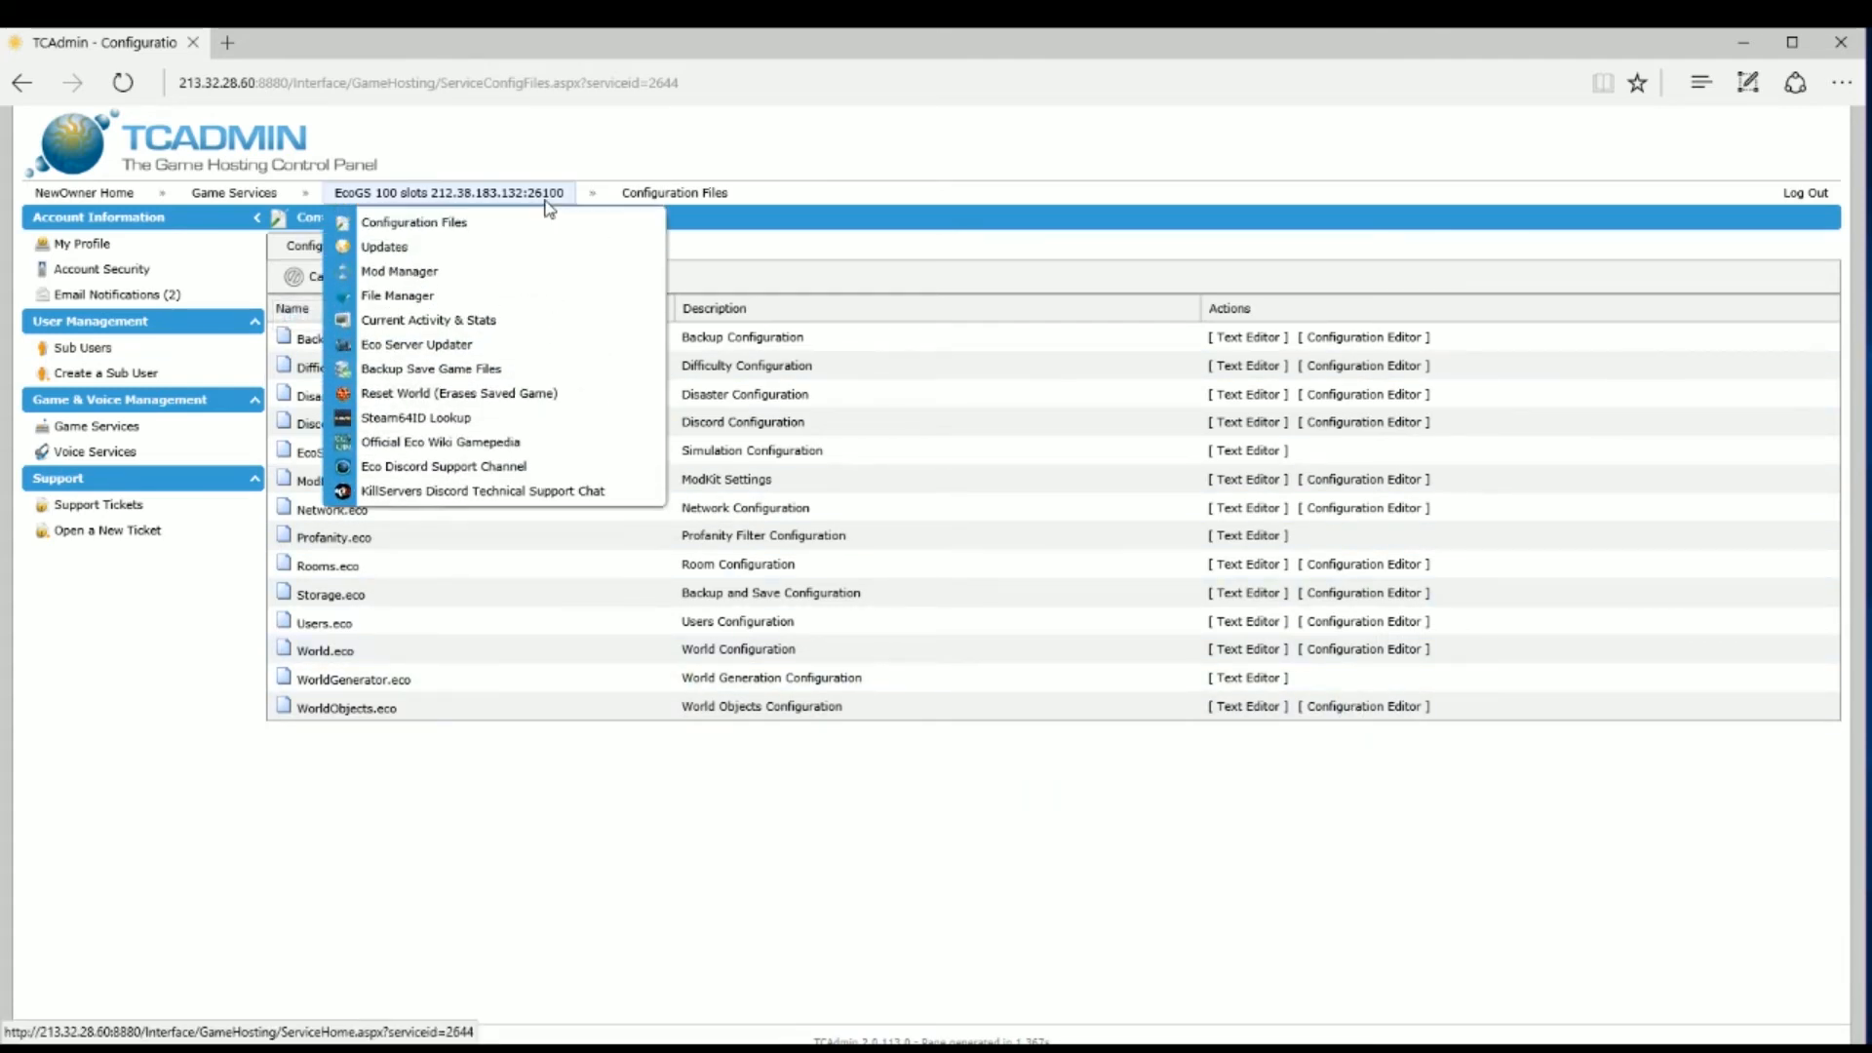
pyautogui.click(548, 202)
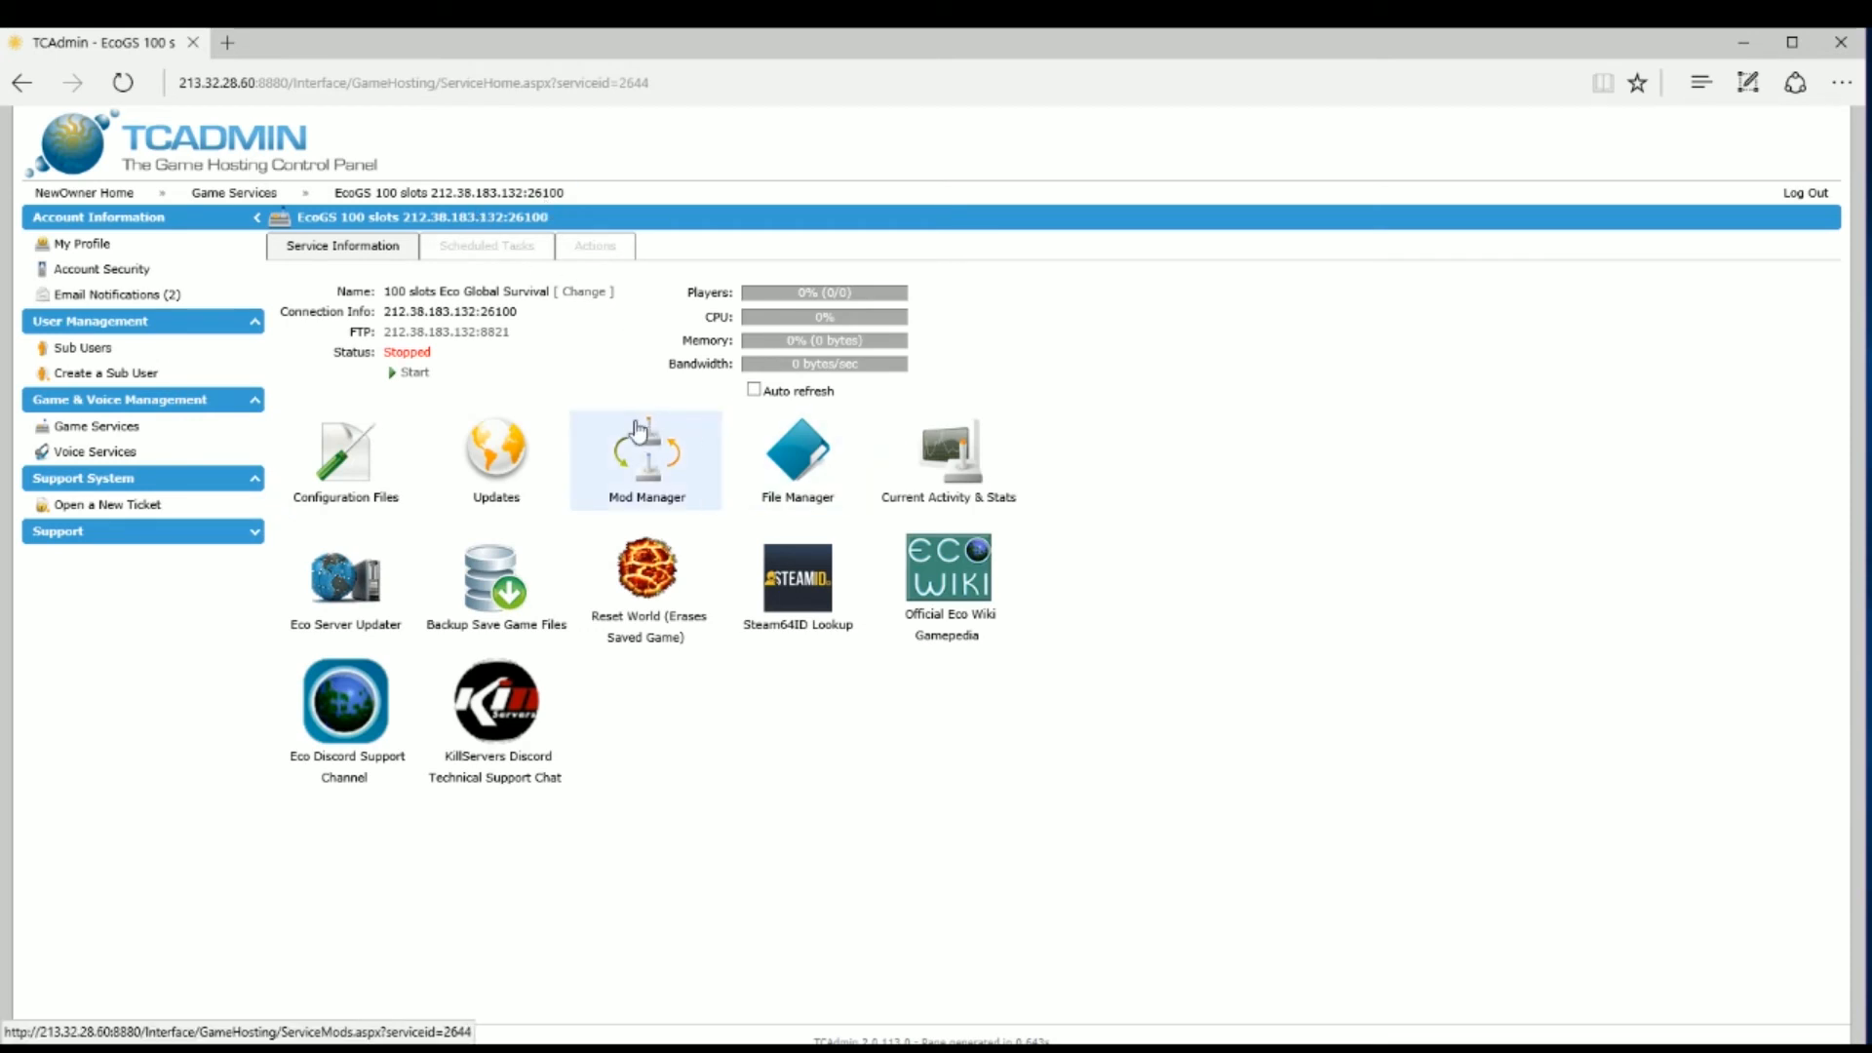
pyautogui.click(625, 481)
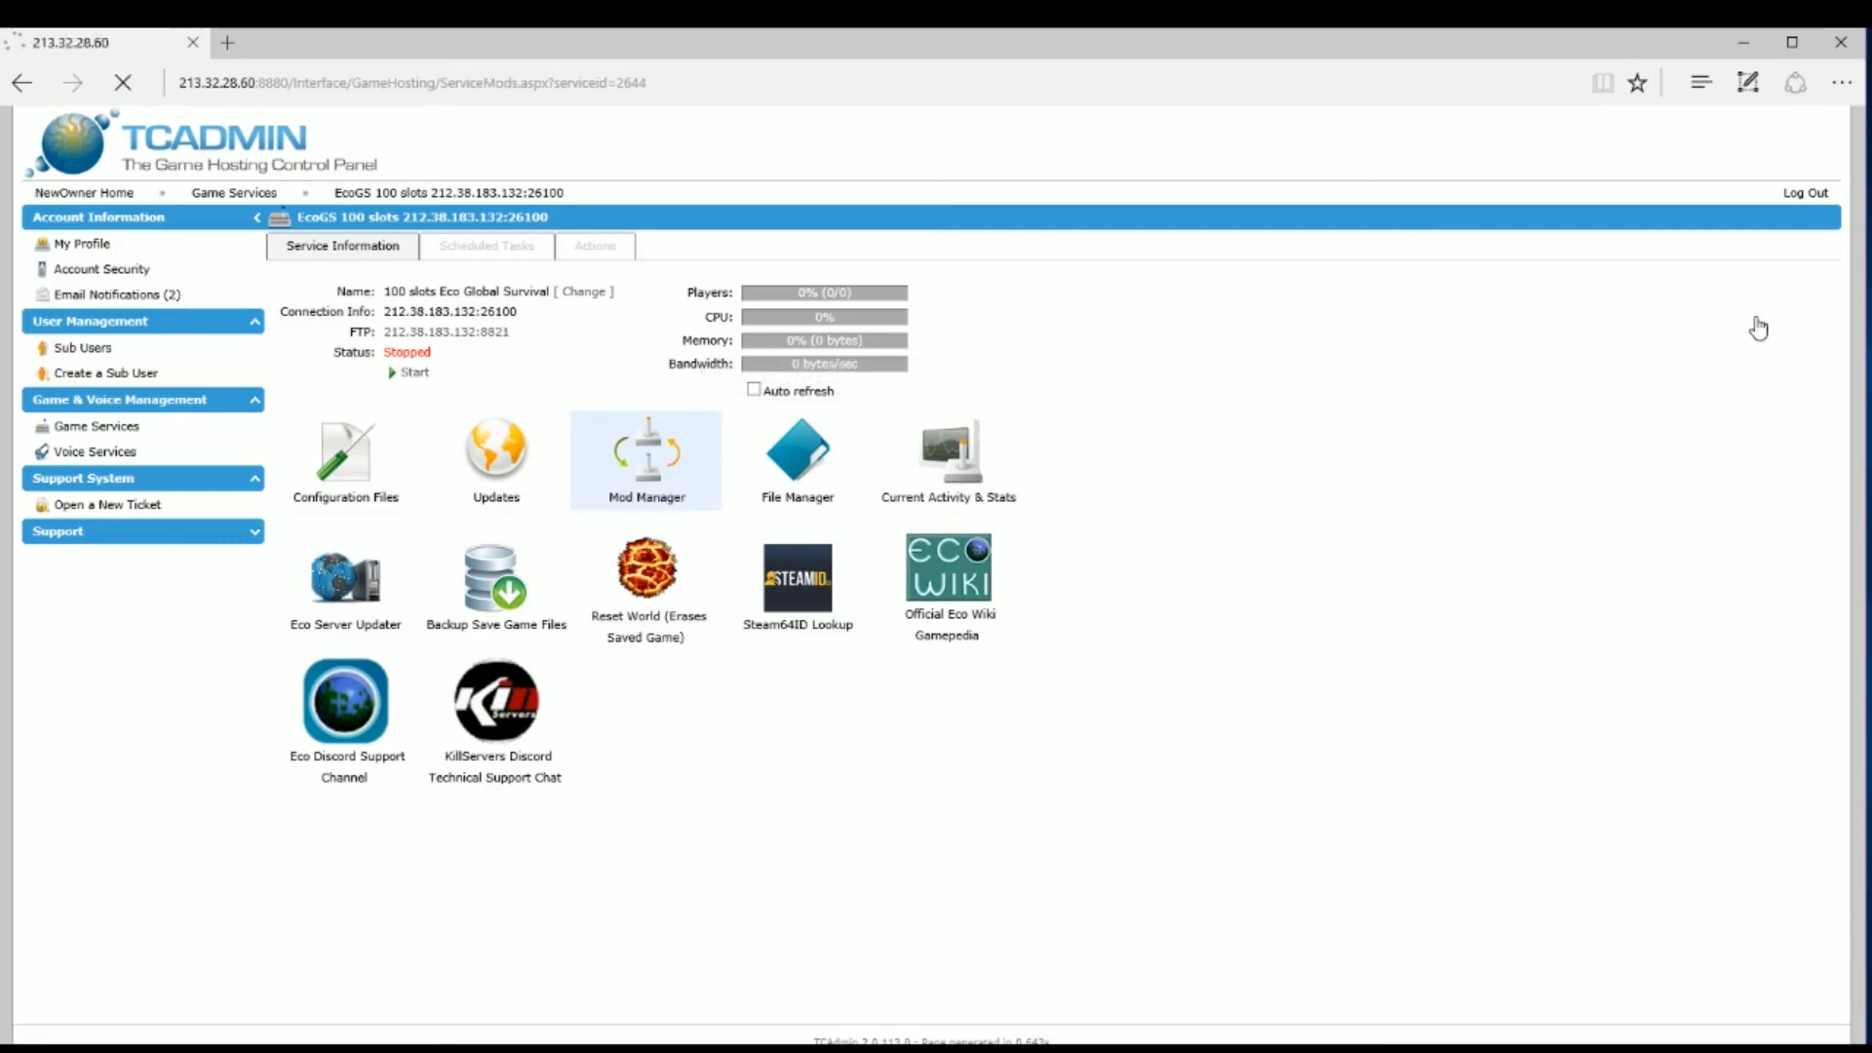
pyautogui.scroll(-5, 1860, 209)
pyautogui.scroll(5, 1860, 209)
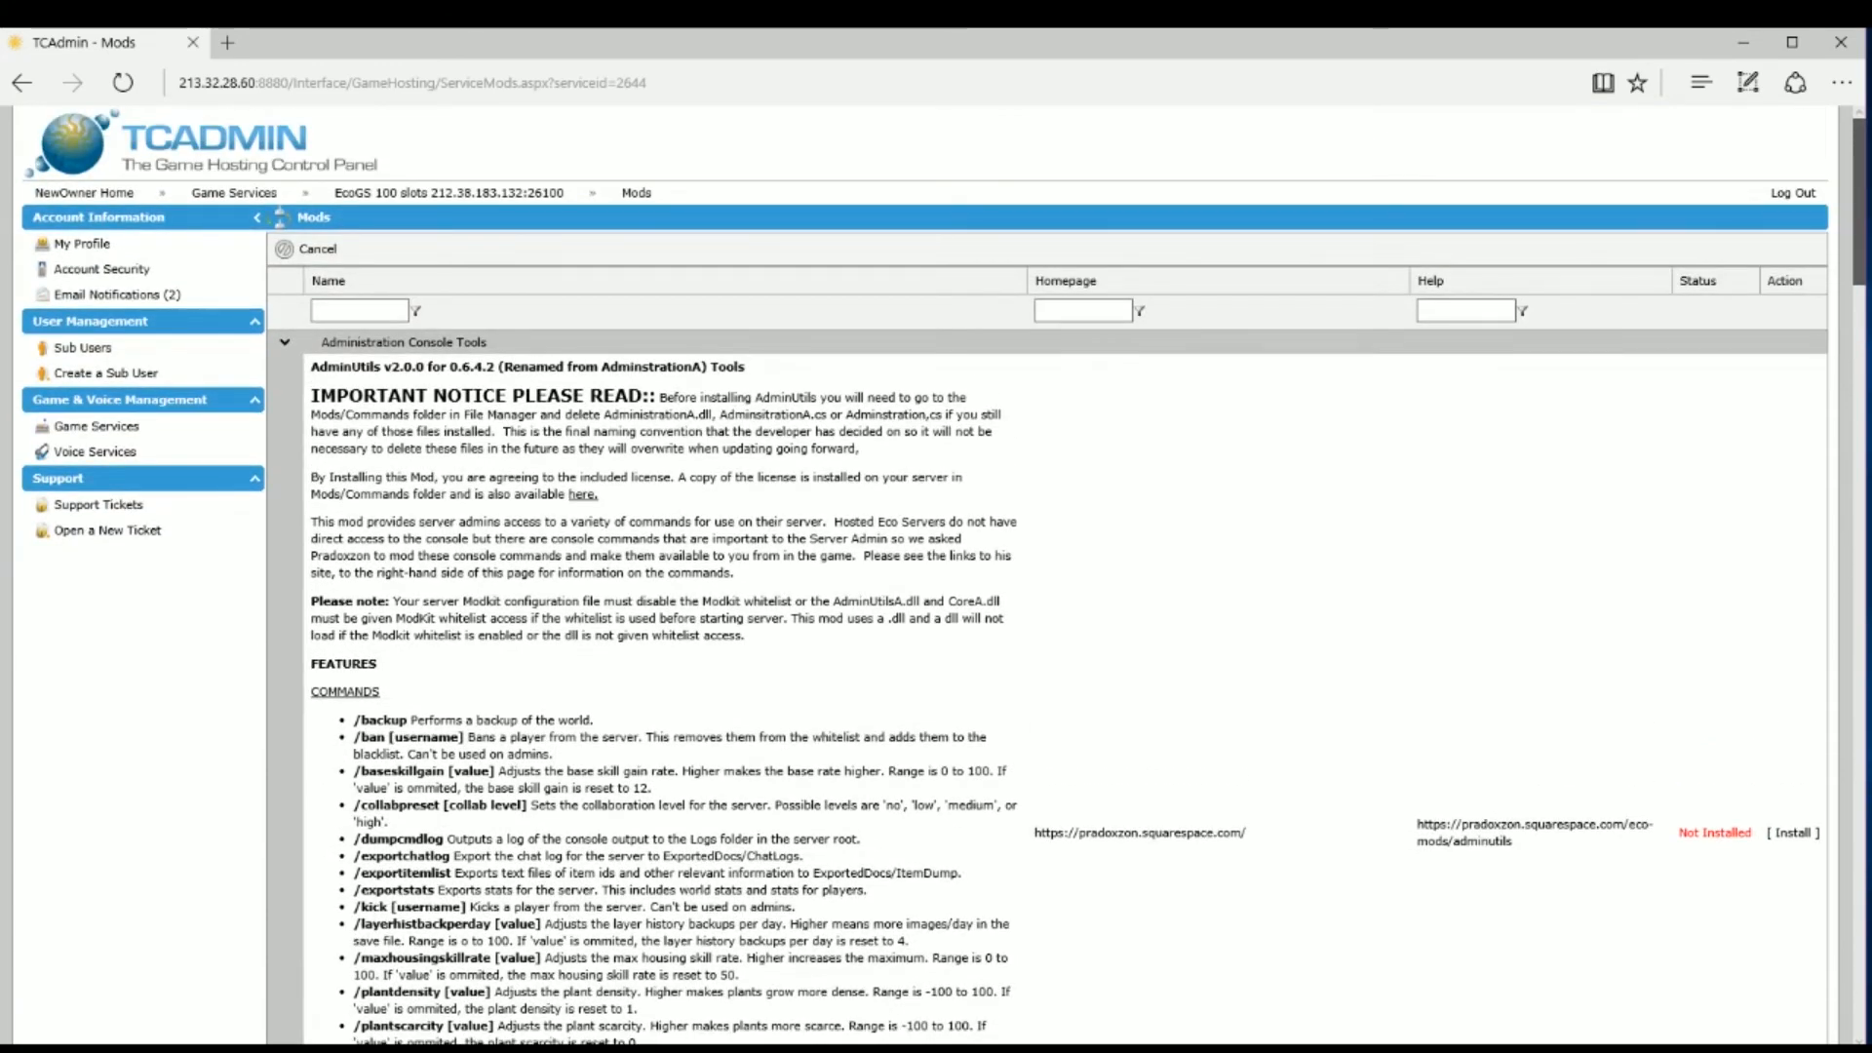
pyautogui.scroll(-8, 975, 575)
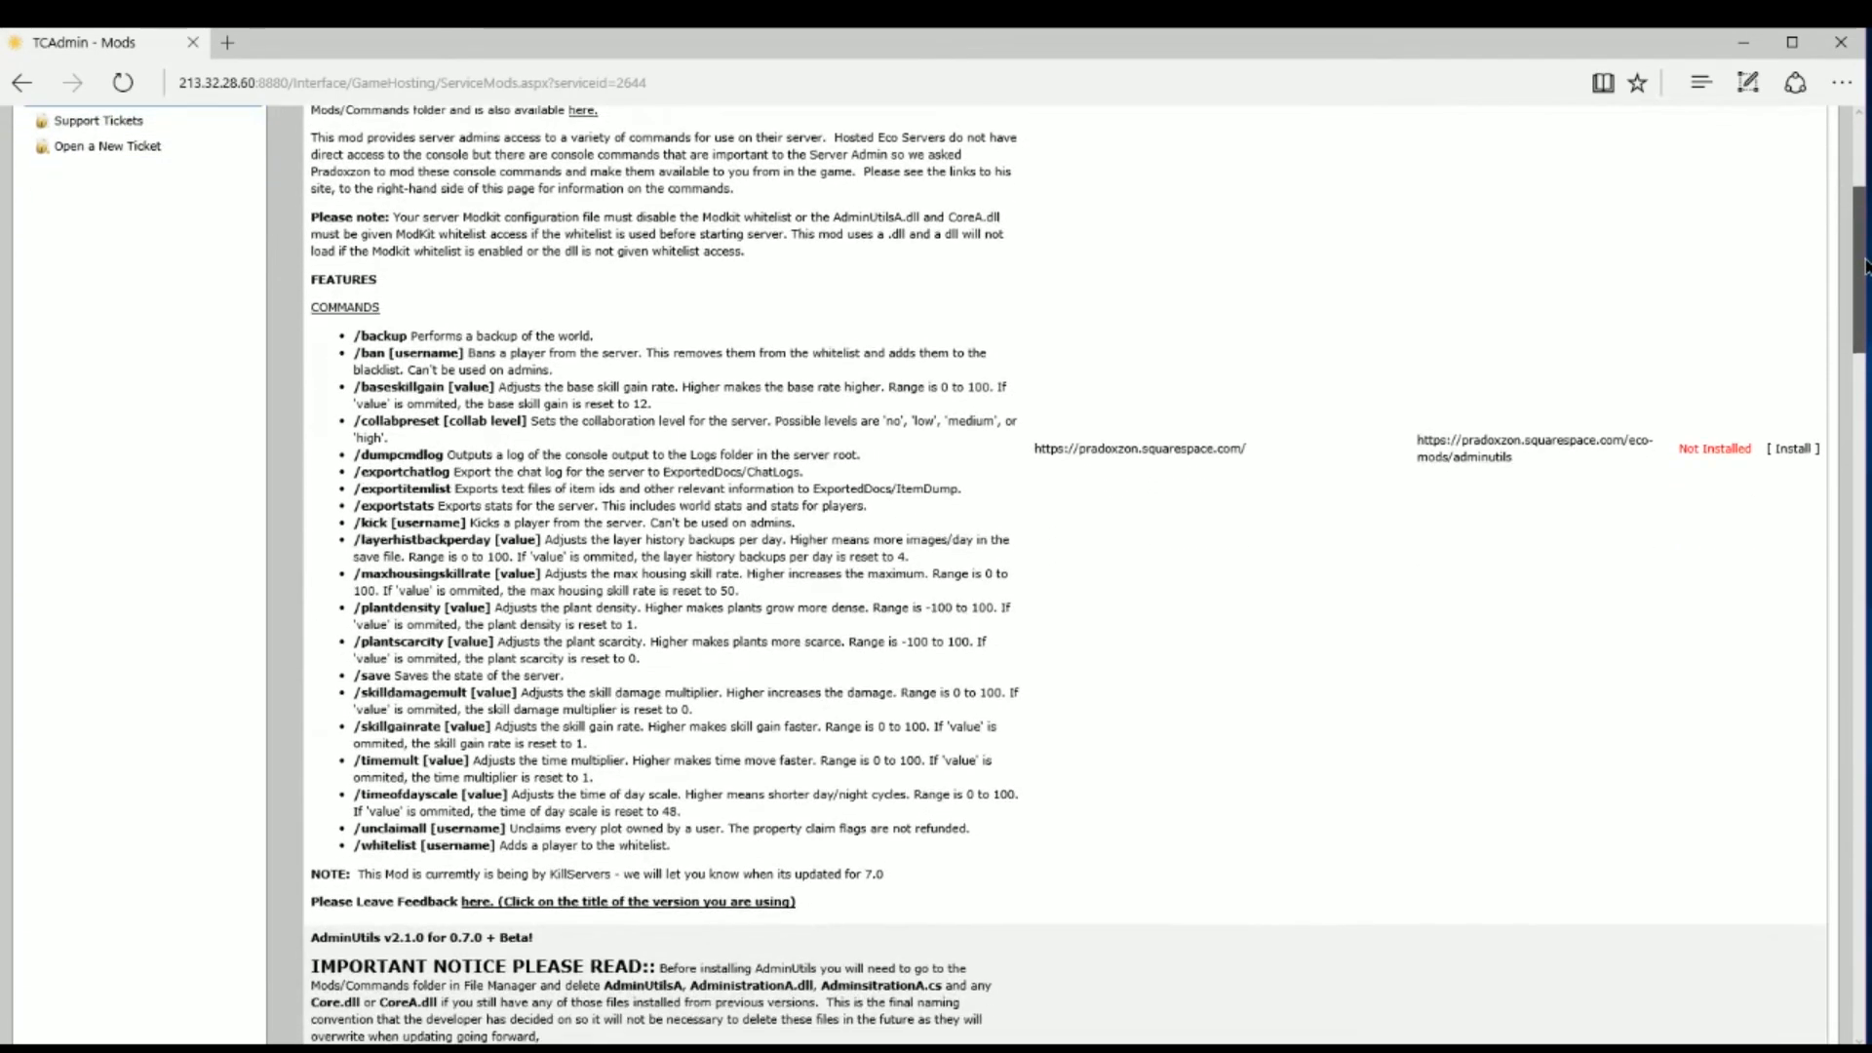
pyautogui.scroll(-3, 975, 575)
pyautogui.scroll(2, 975, 575)
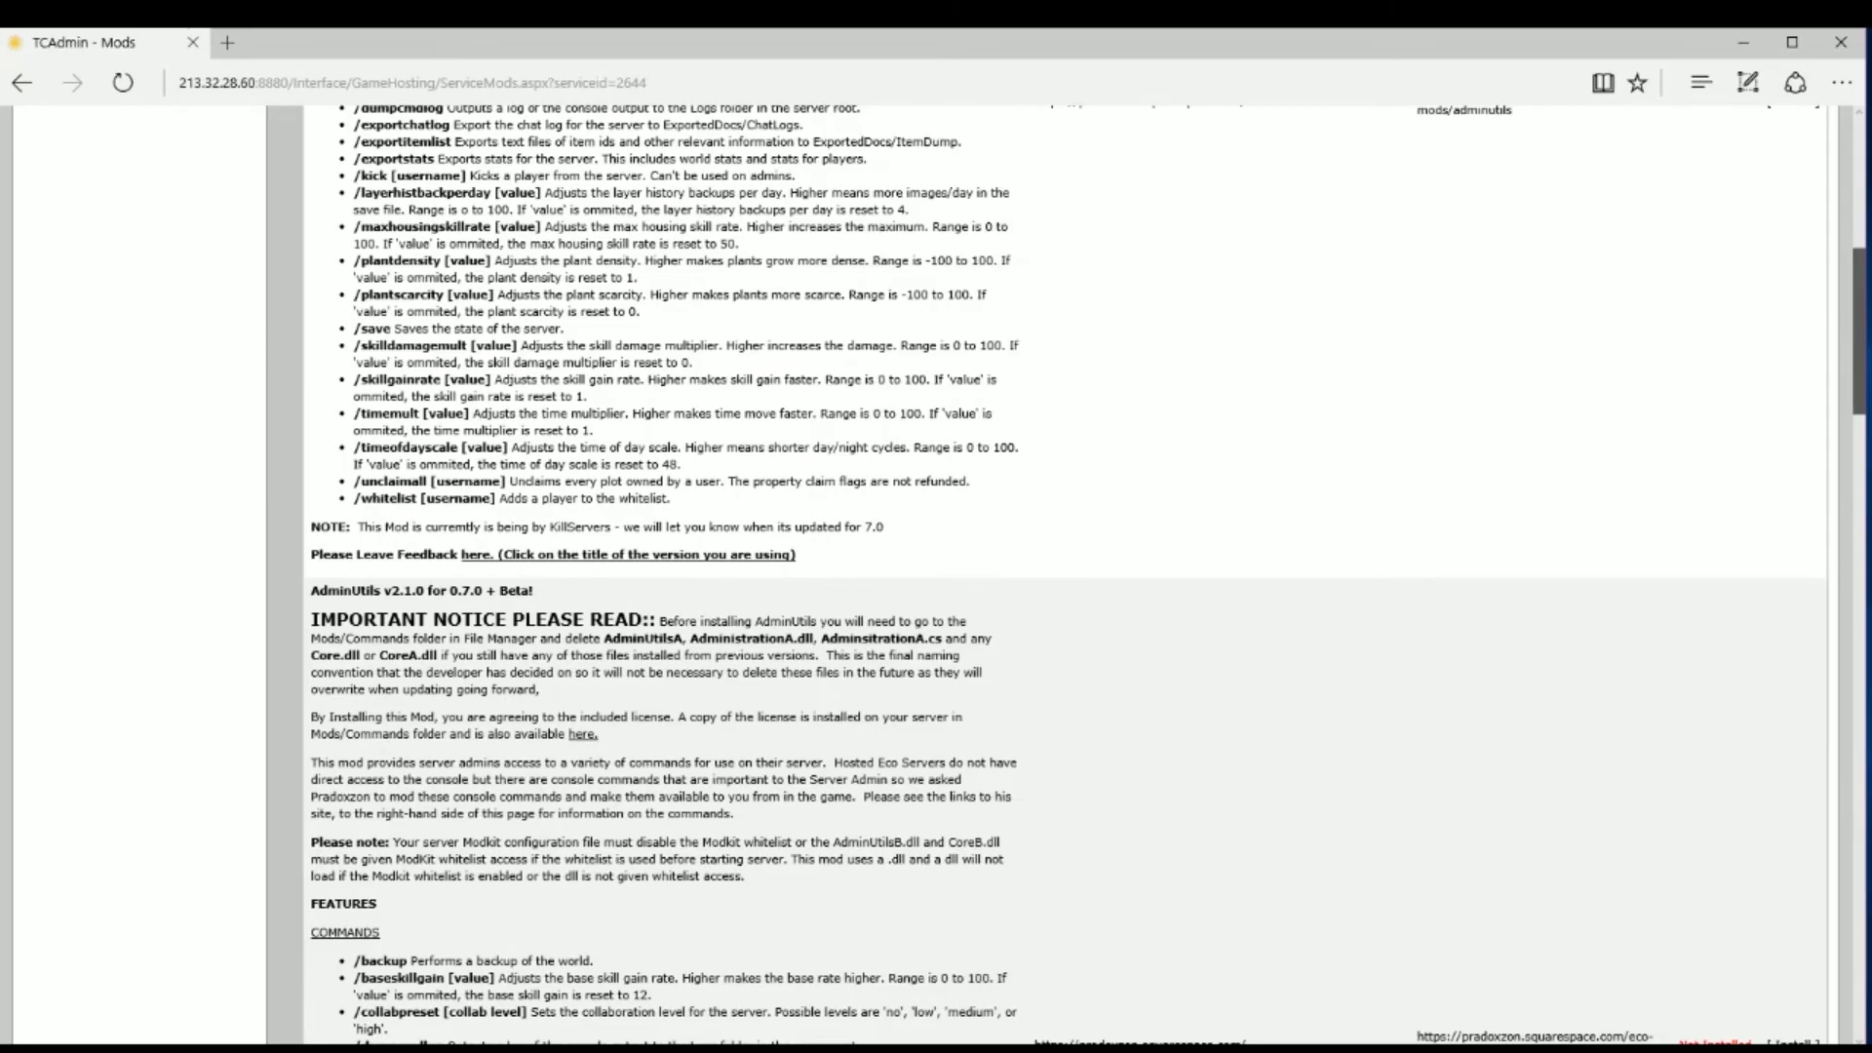
pyautogui.scroll(-1, 976, 575)
pyautogui.scroll(-14, 976, 575)
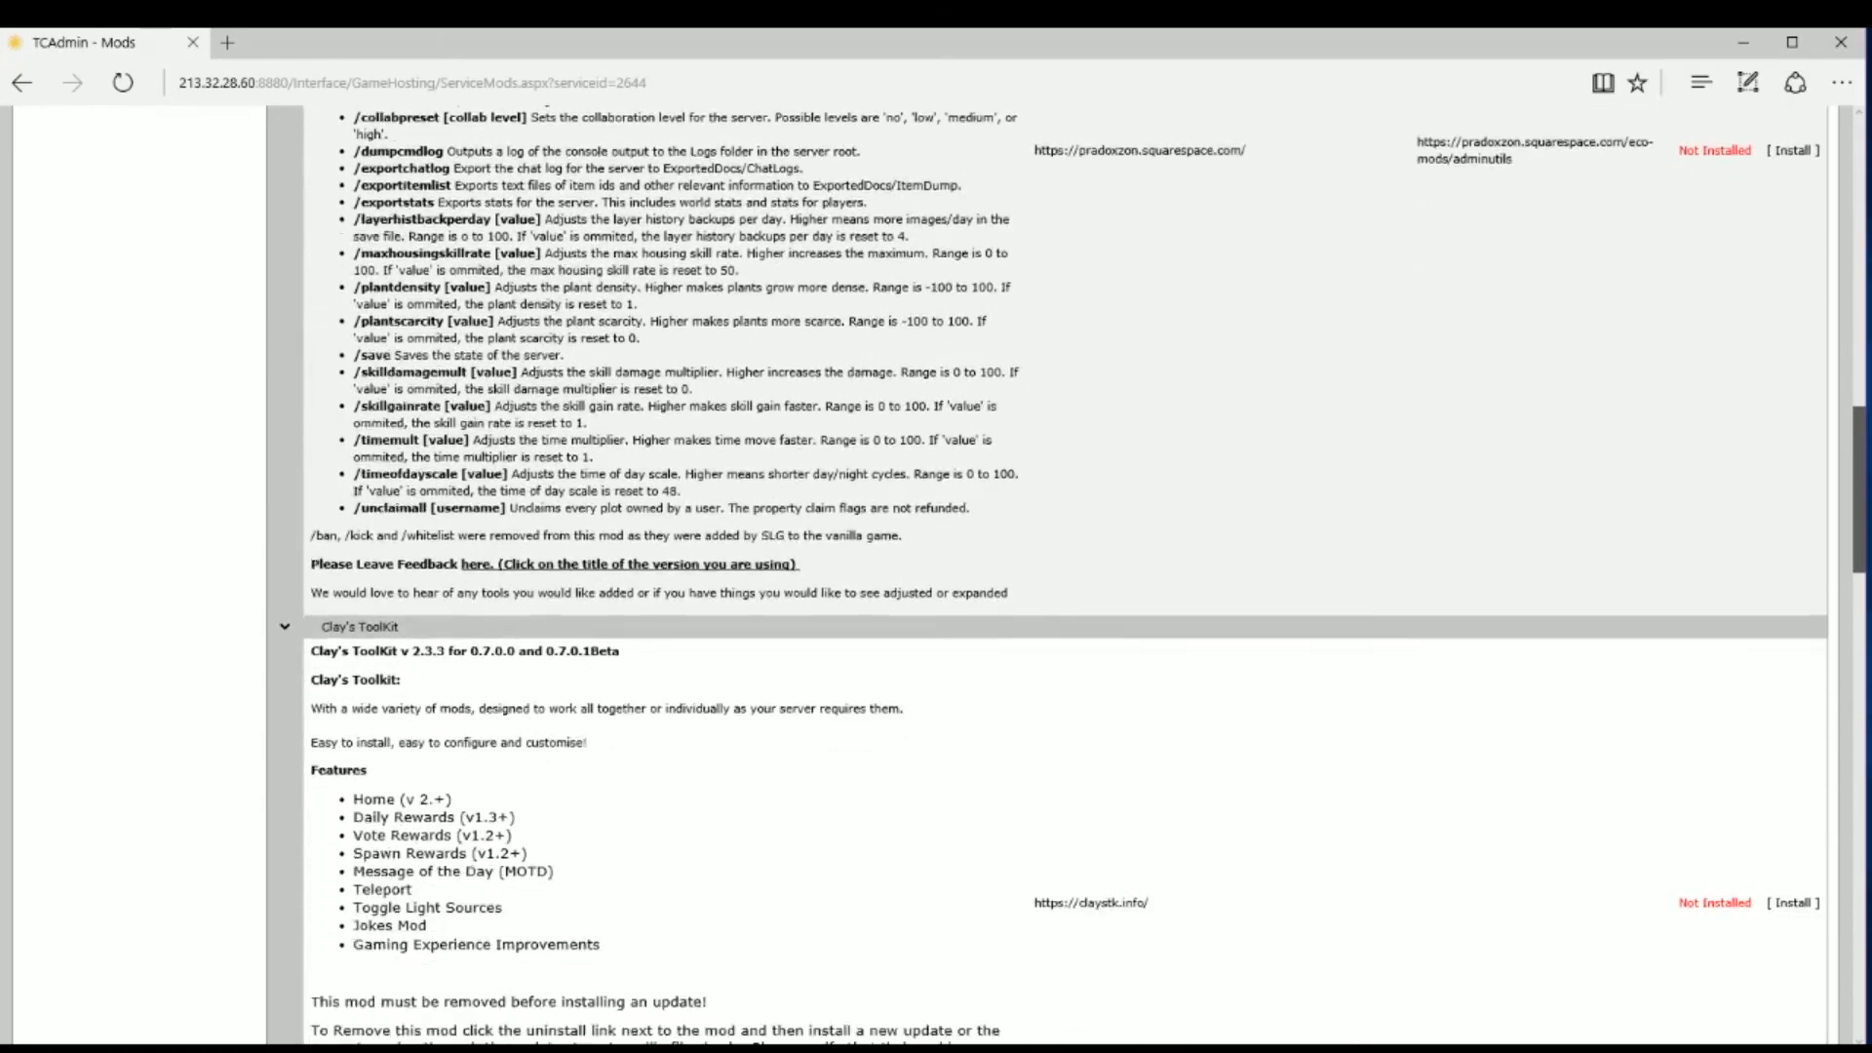
pyautogui.scroll(-20, 975, 575)
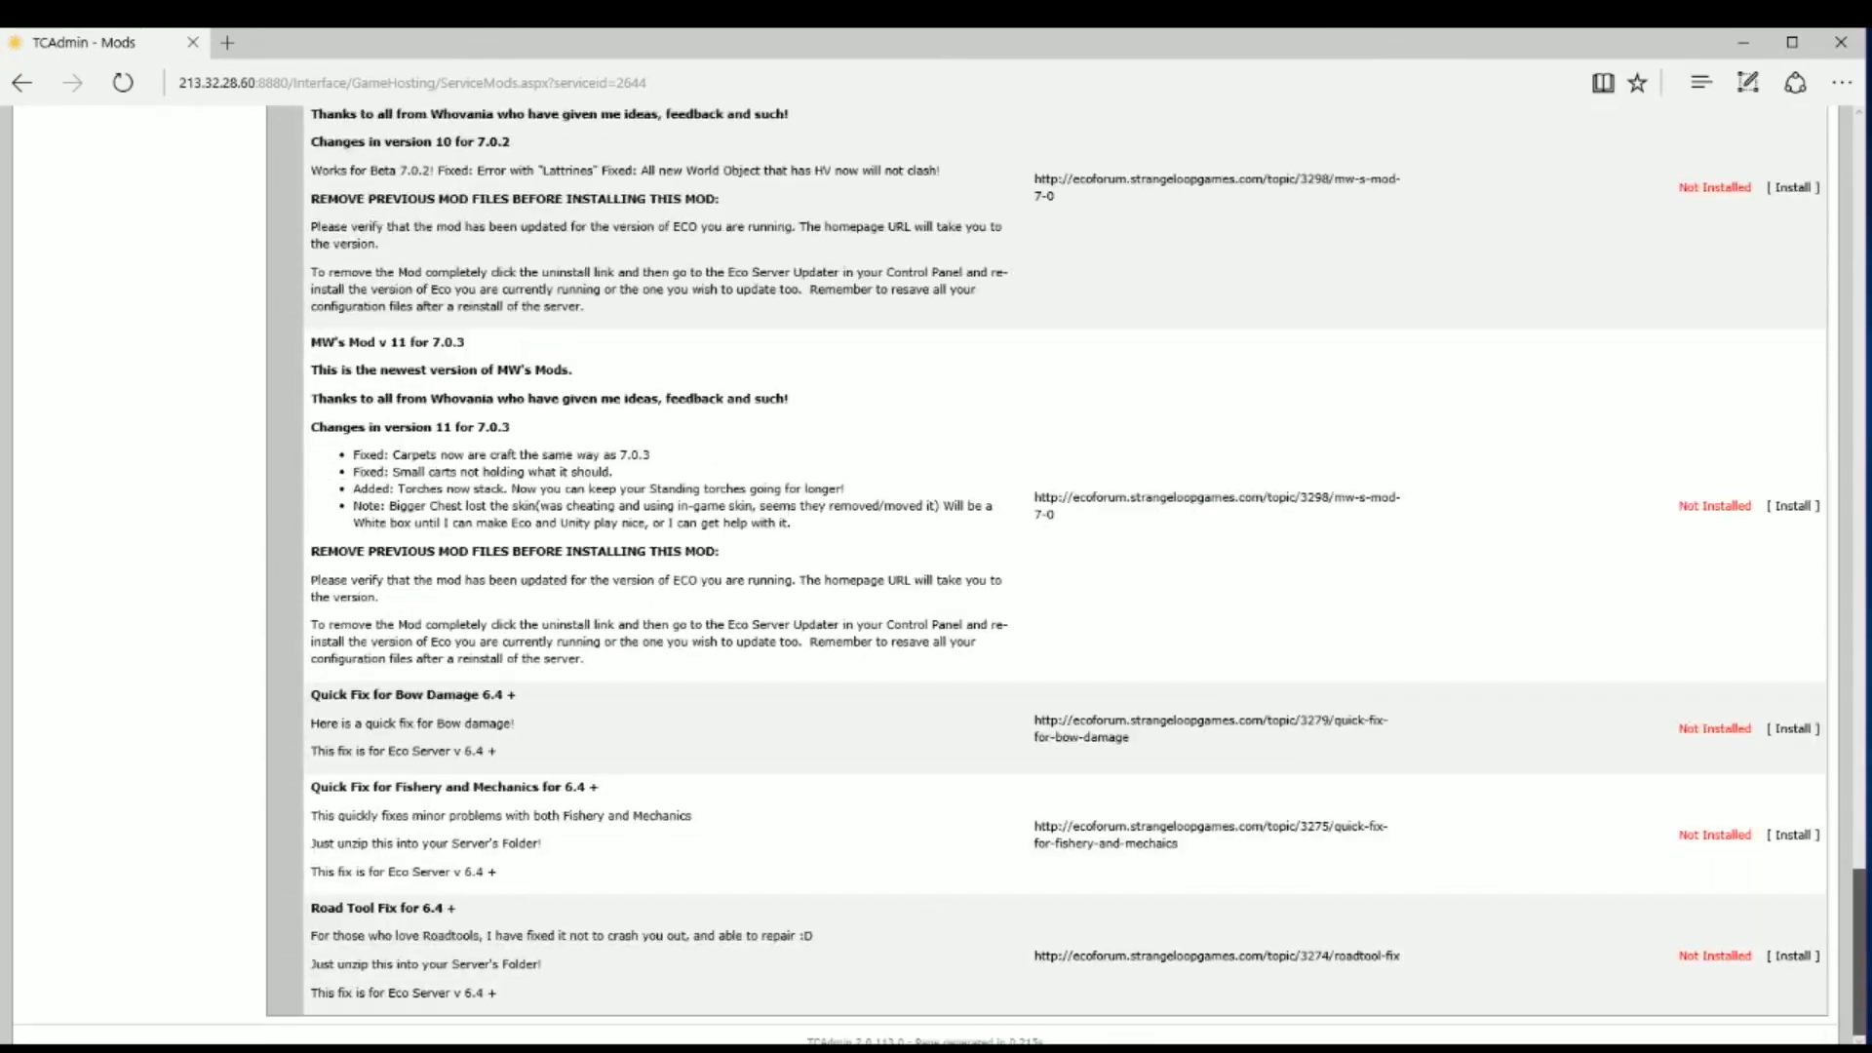
pyautogui.scroll(15, 975, 575)
pyautogui.scroll(20, 976, 576)
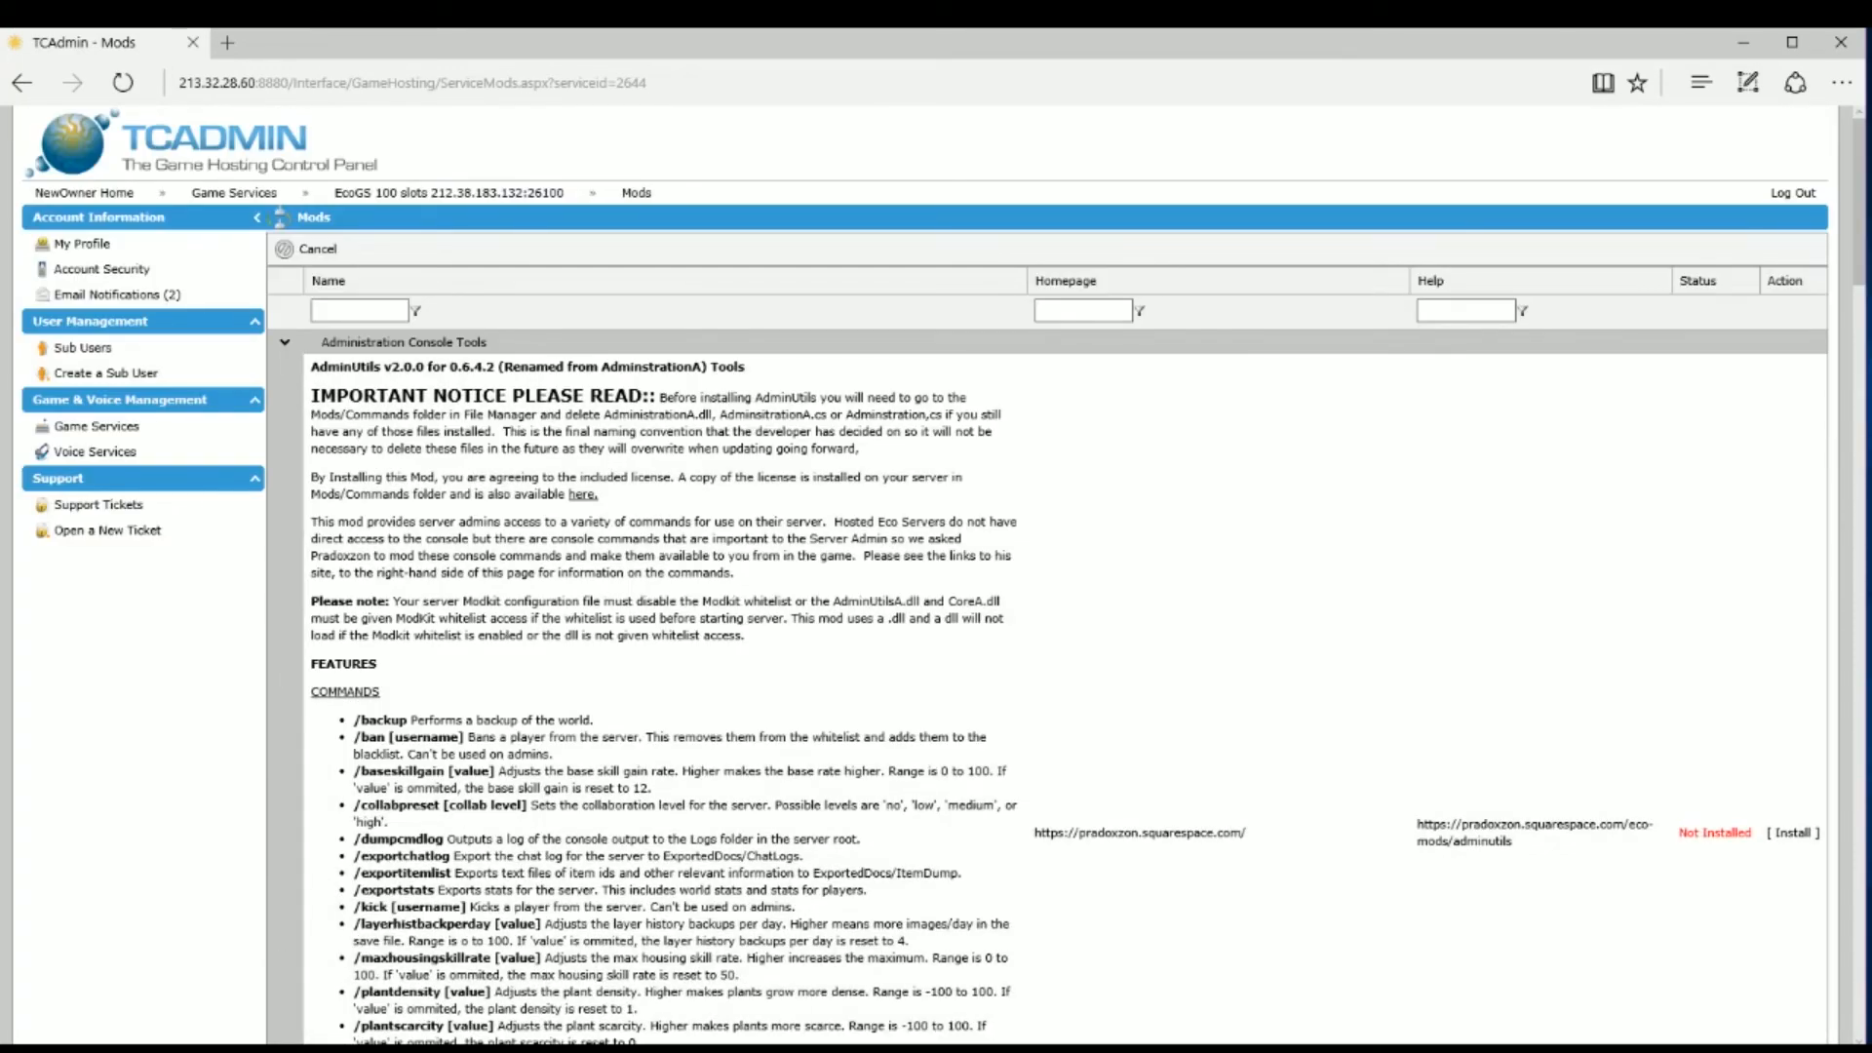
pyautogui.scroll(-12, 1857, 237)
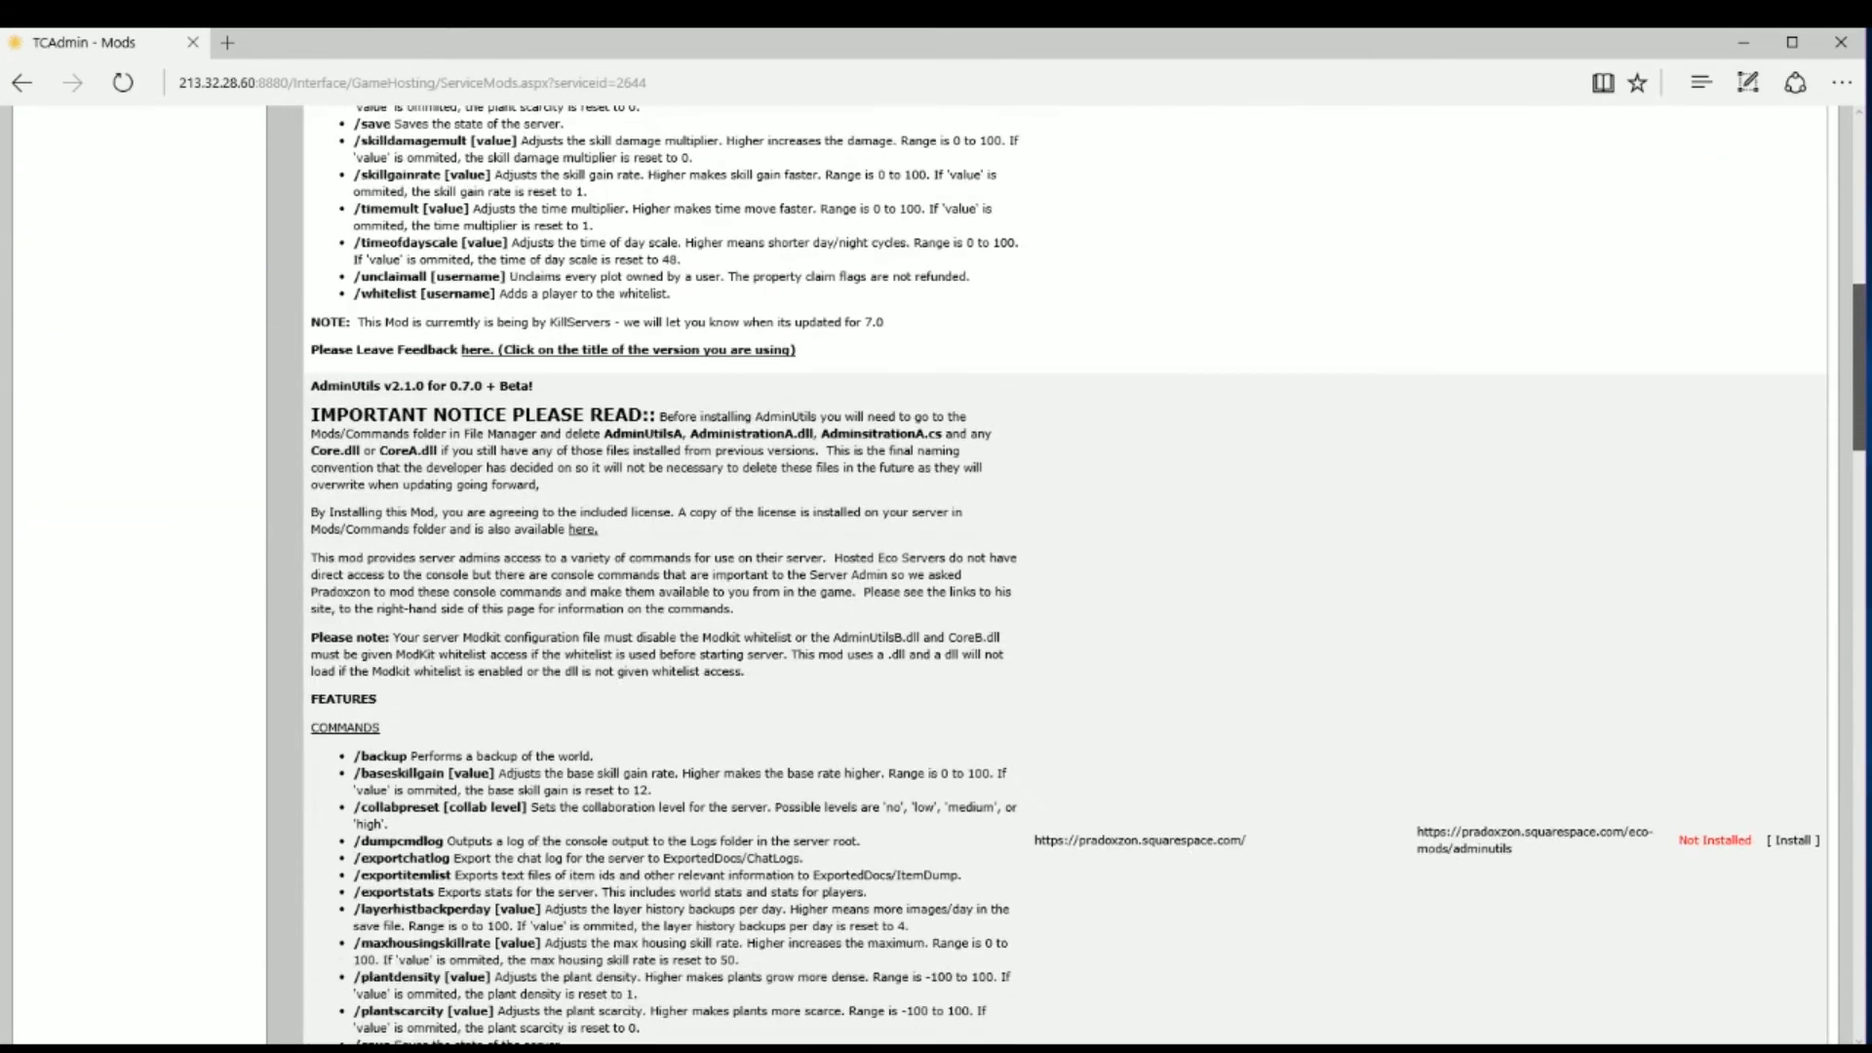
pyautogui.scroll(-2, 1858, 390)
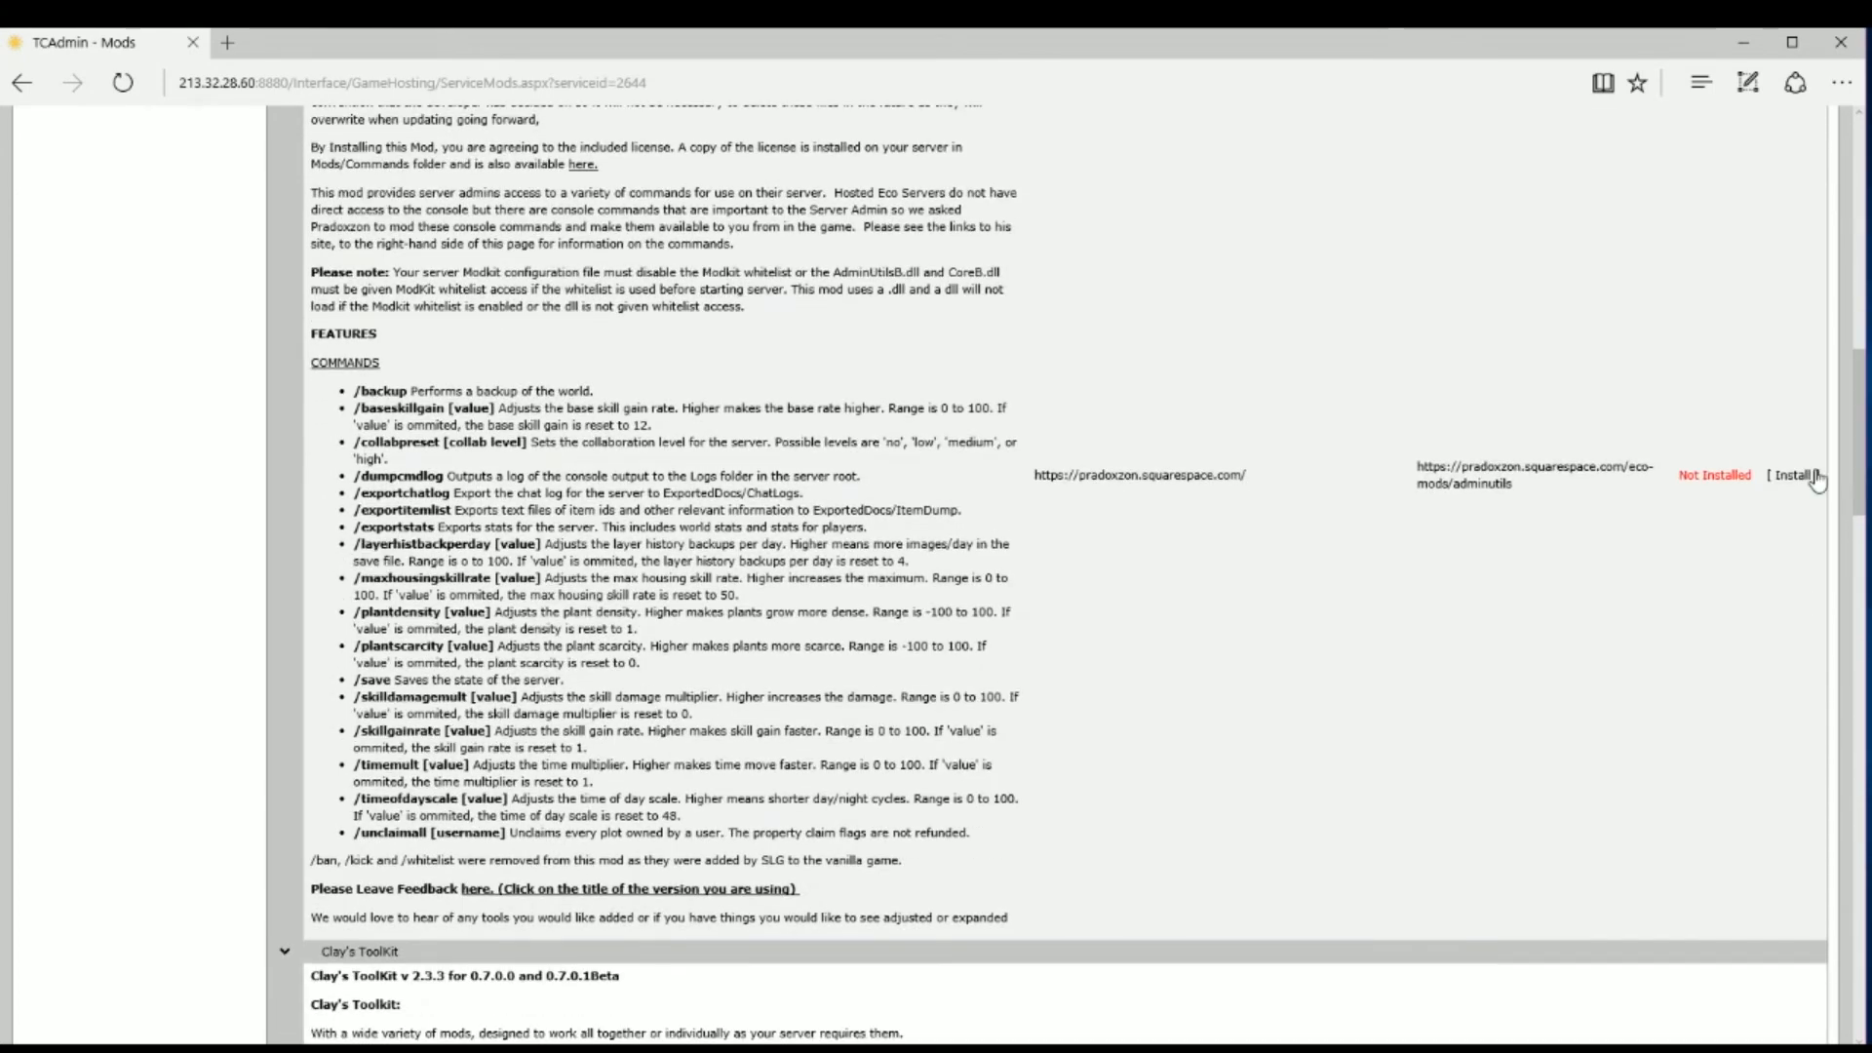
pyautogui.scroll(2, 786, 330)
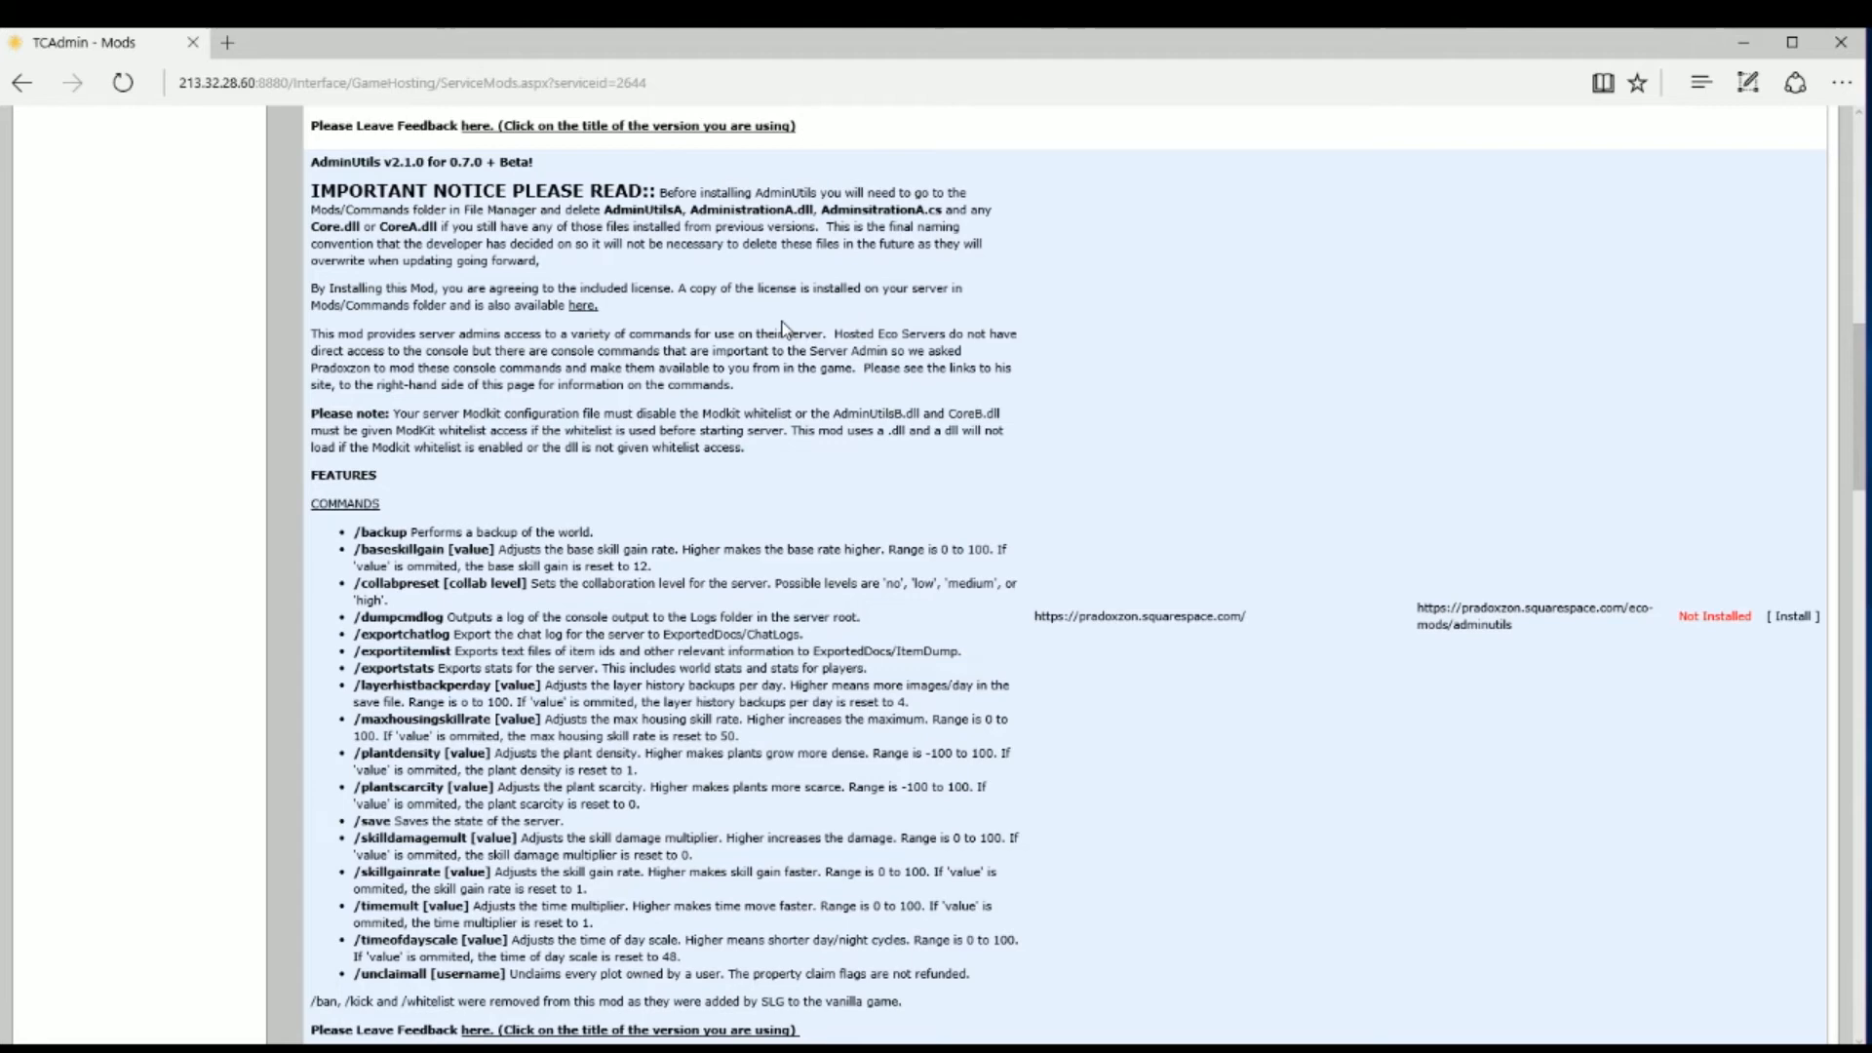
pyautogui.scroll(-2, 786, 329)
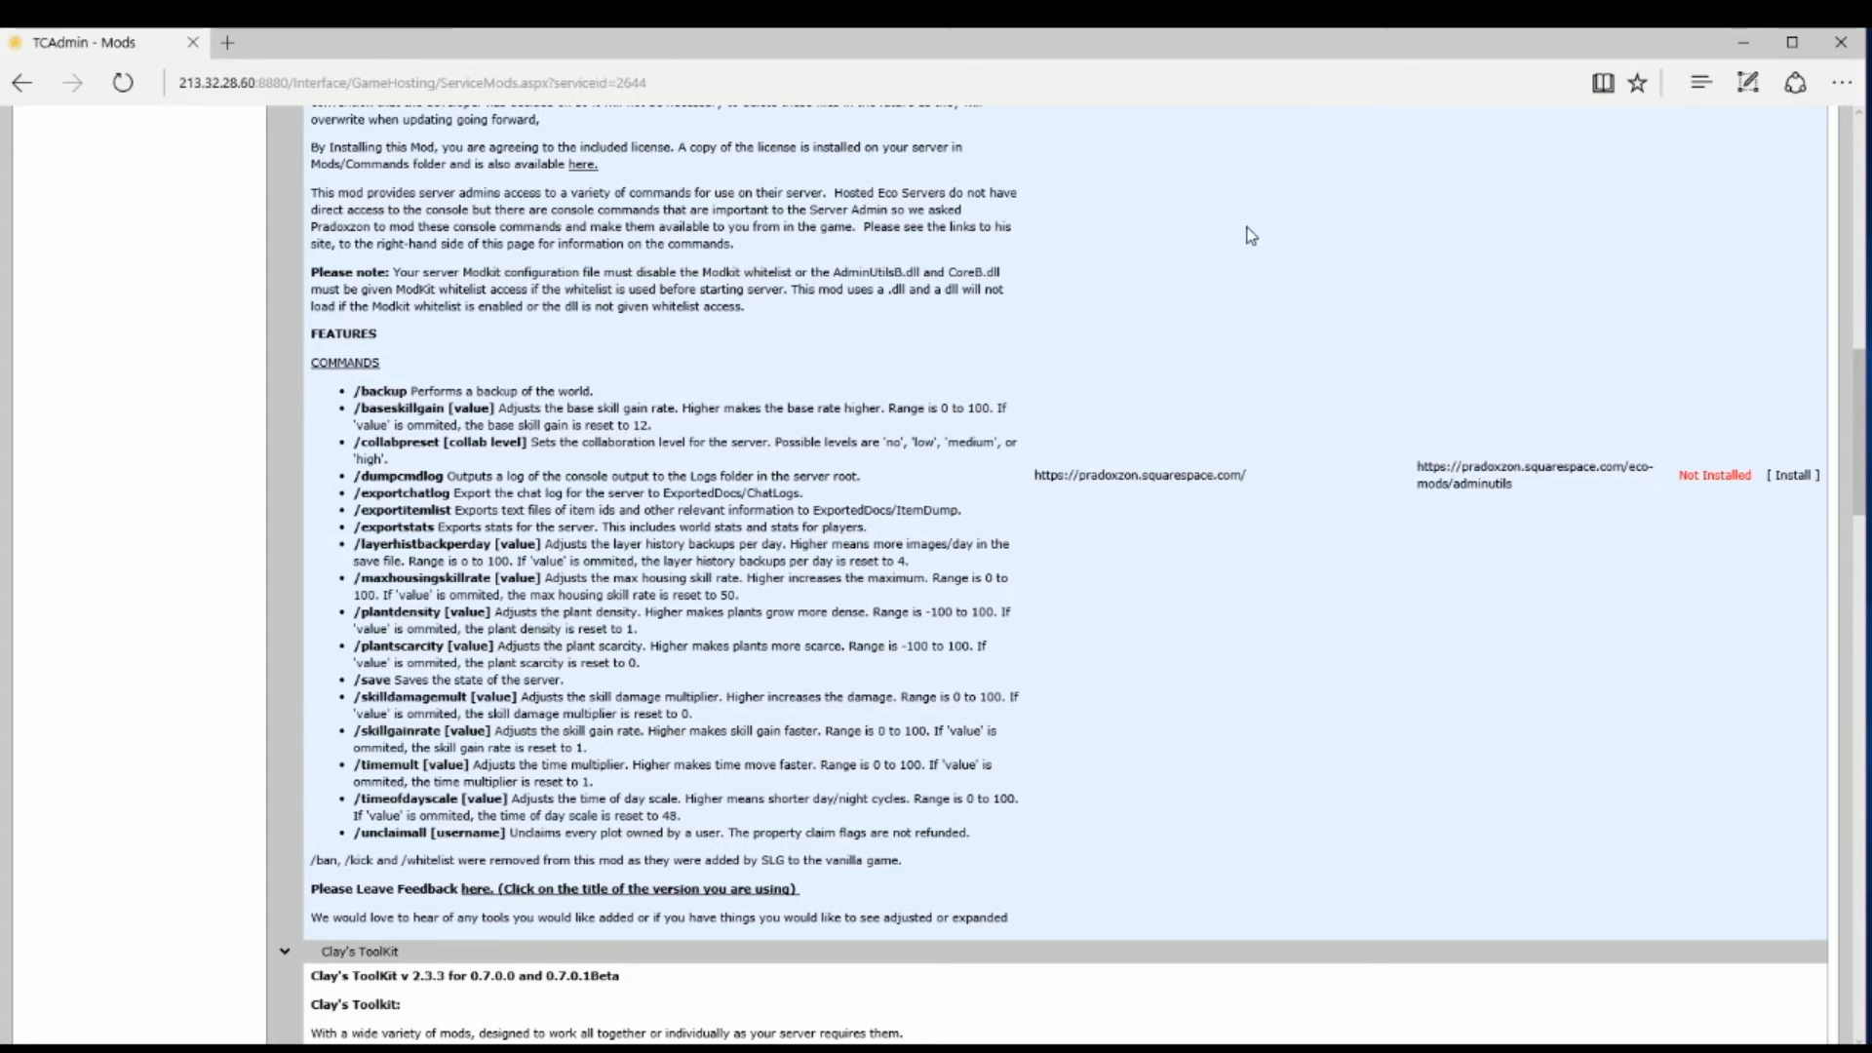
# Step: Install the AdminUtils v2.1.0 mod to Mods/Commands and acknowledge the installation notice
pyautogui.click(1797, 475)
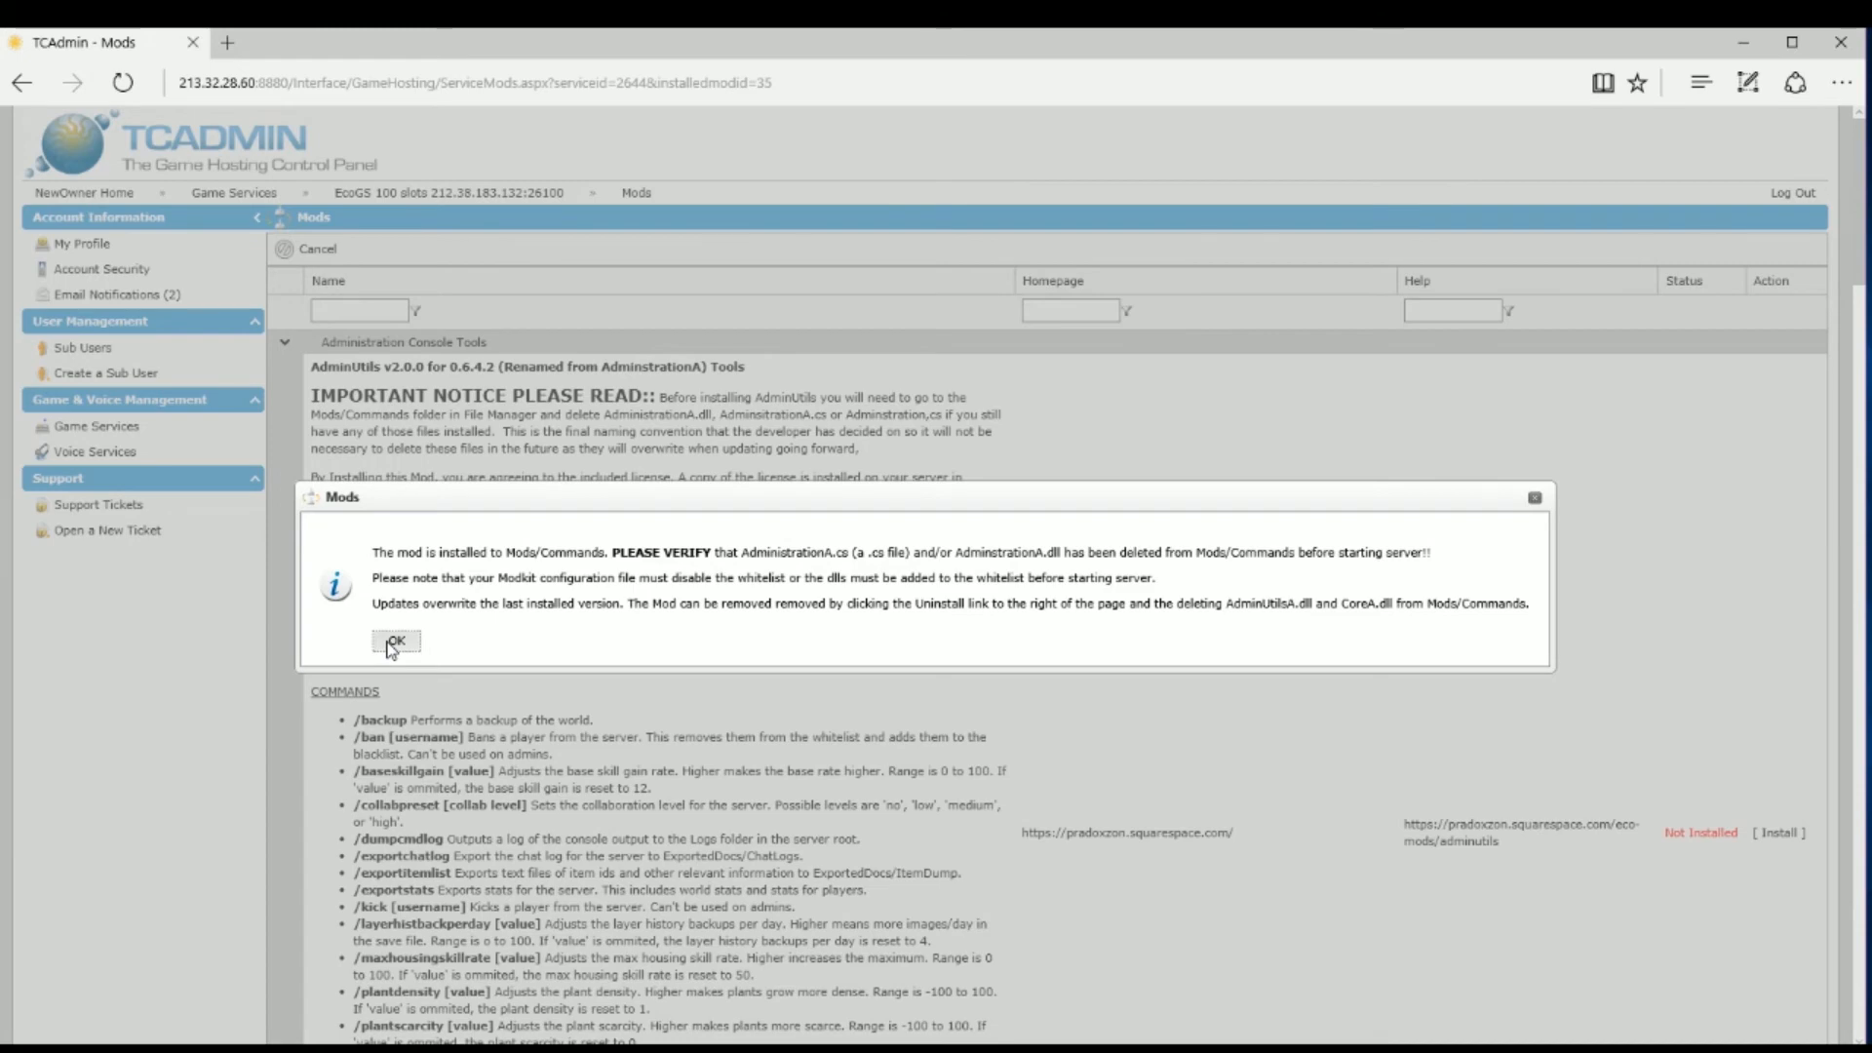
pyautogui.click(393, 642)
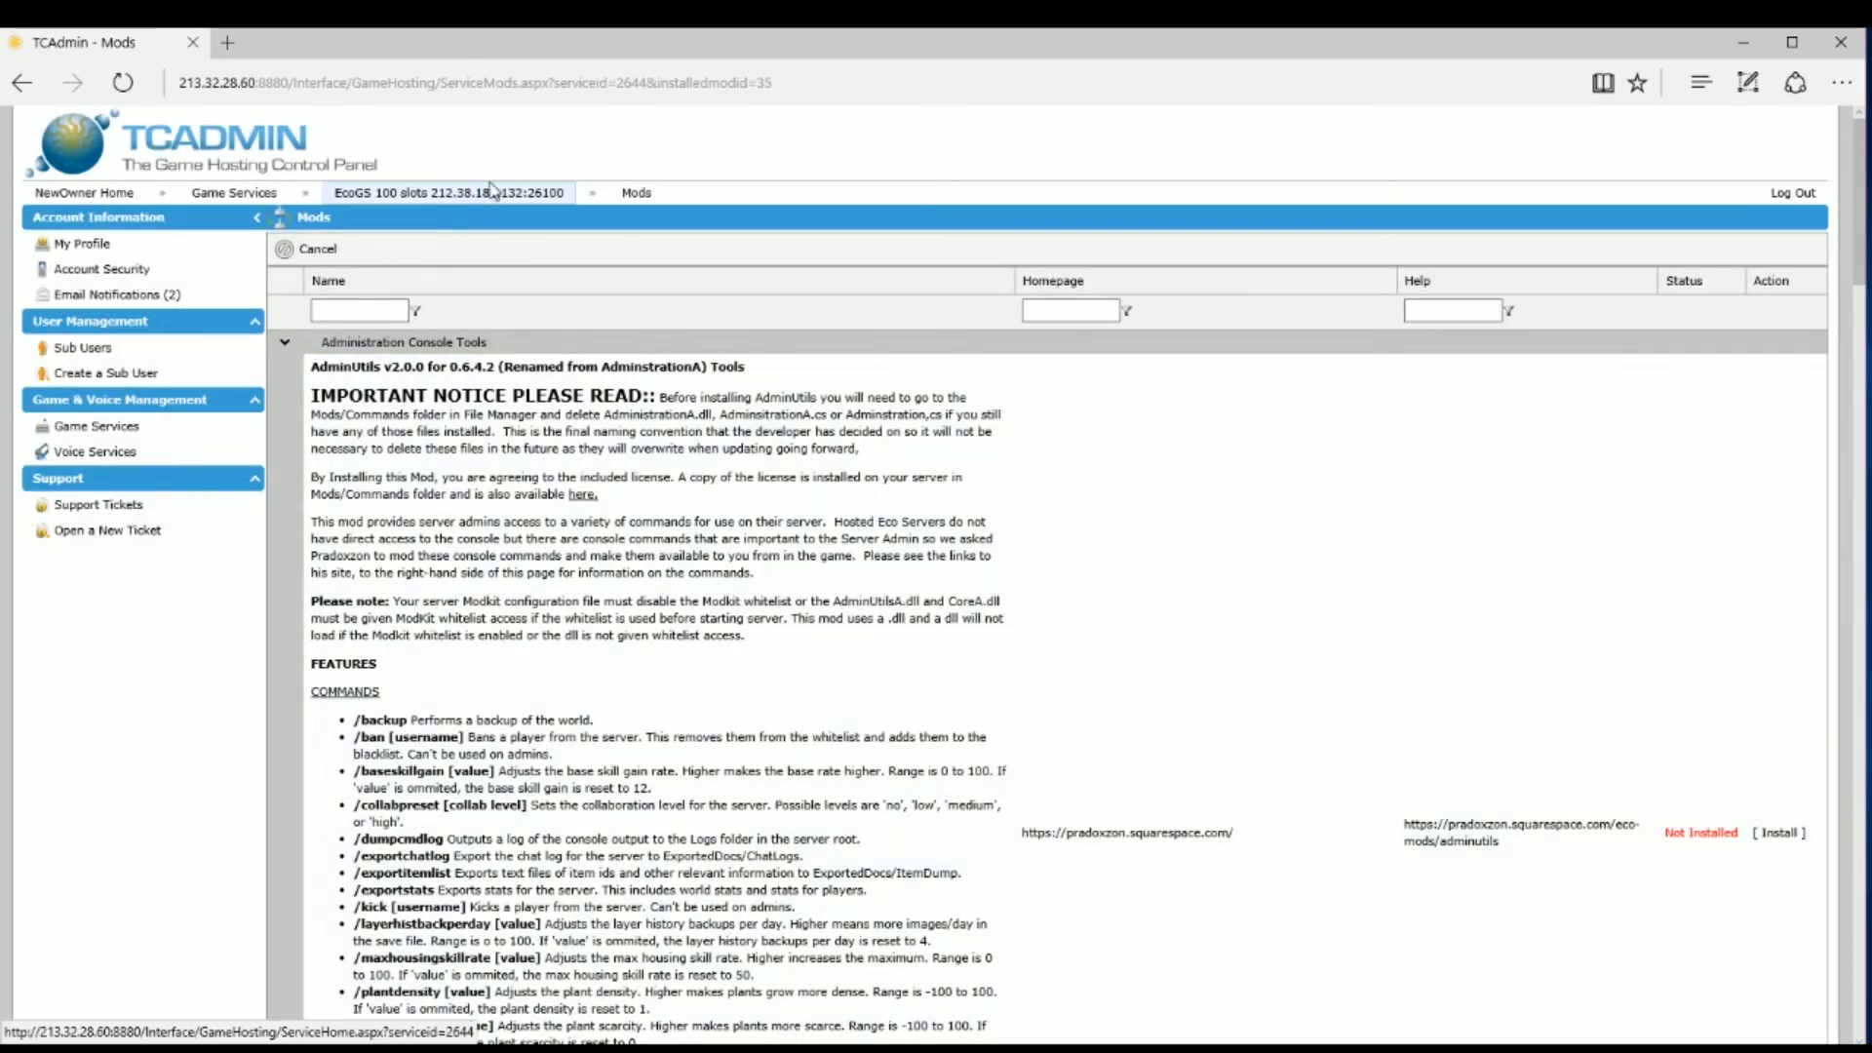
pyautogui.moveTo(493, 190)
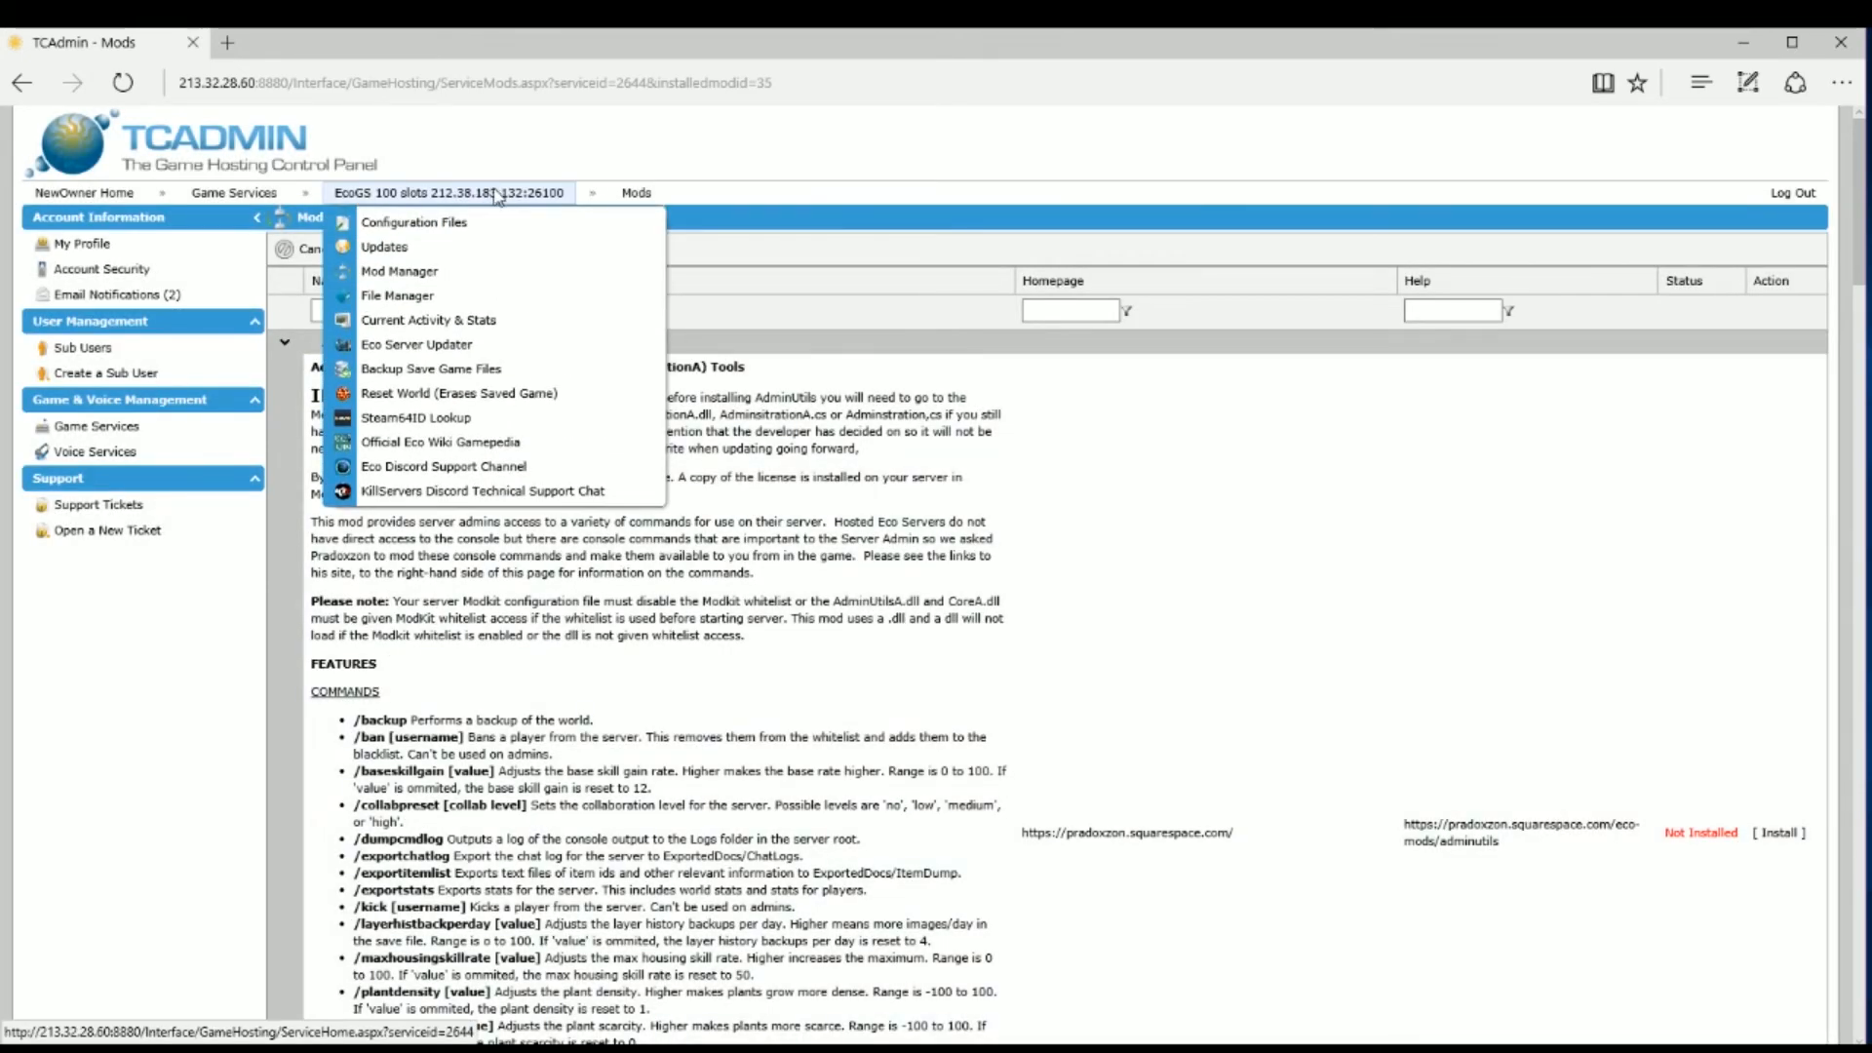
# Step: Return to the EcoGS 100 slots service page using the breadcrumb
pyautogui.click(498, 194)
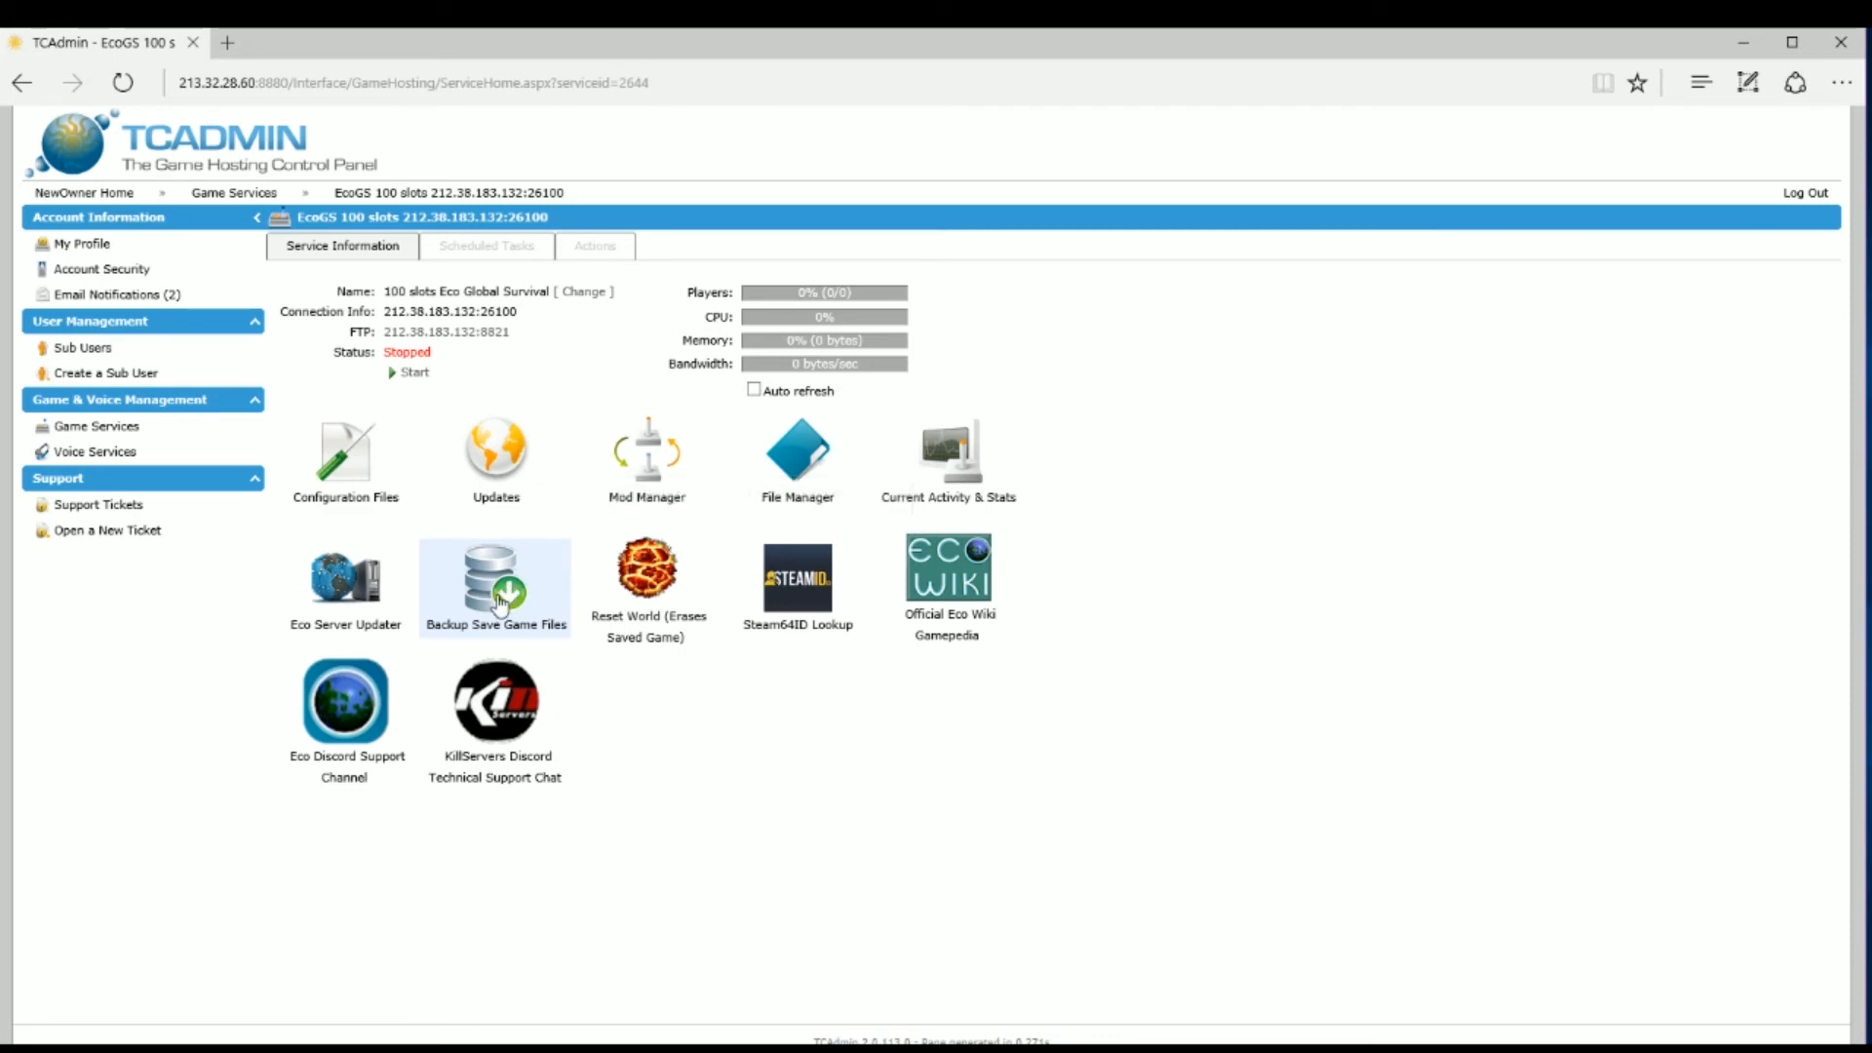
pyautogui.click(803, 491)
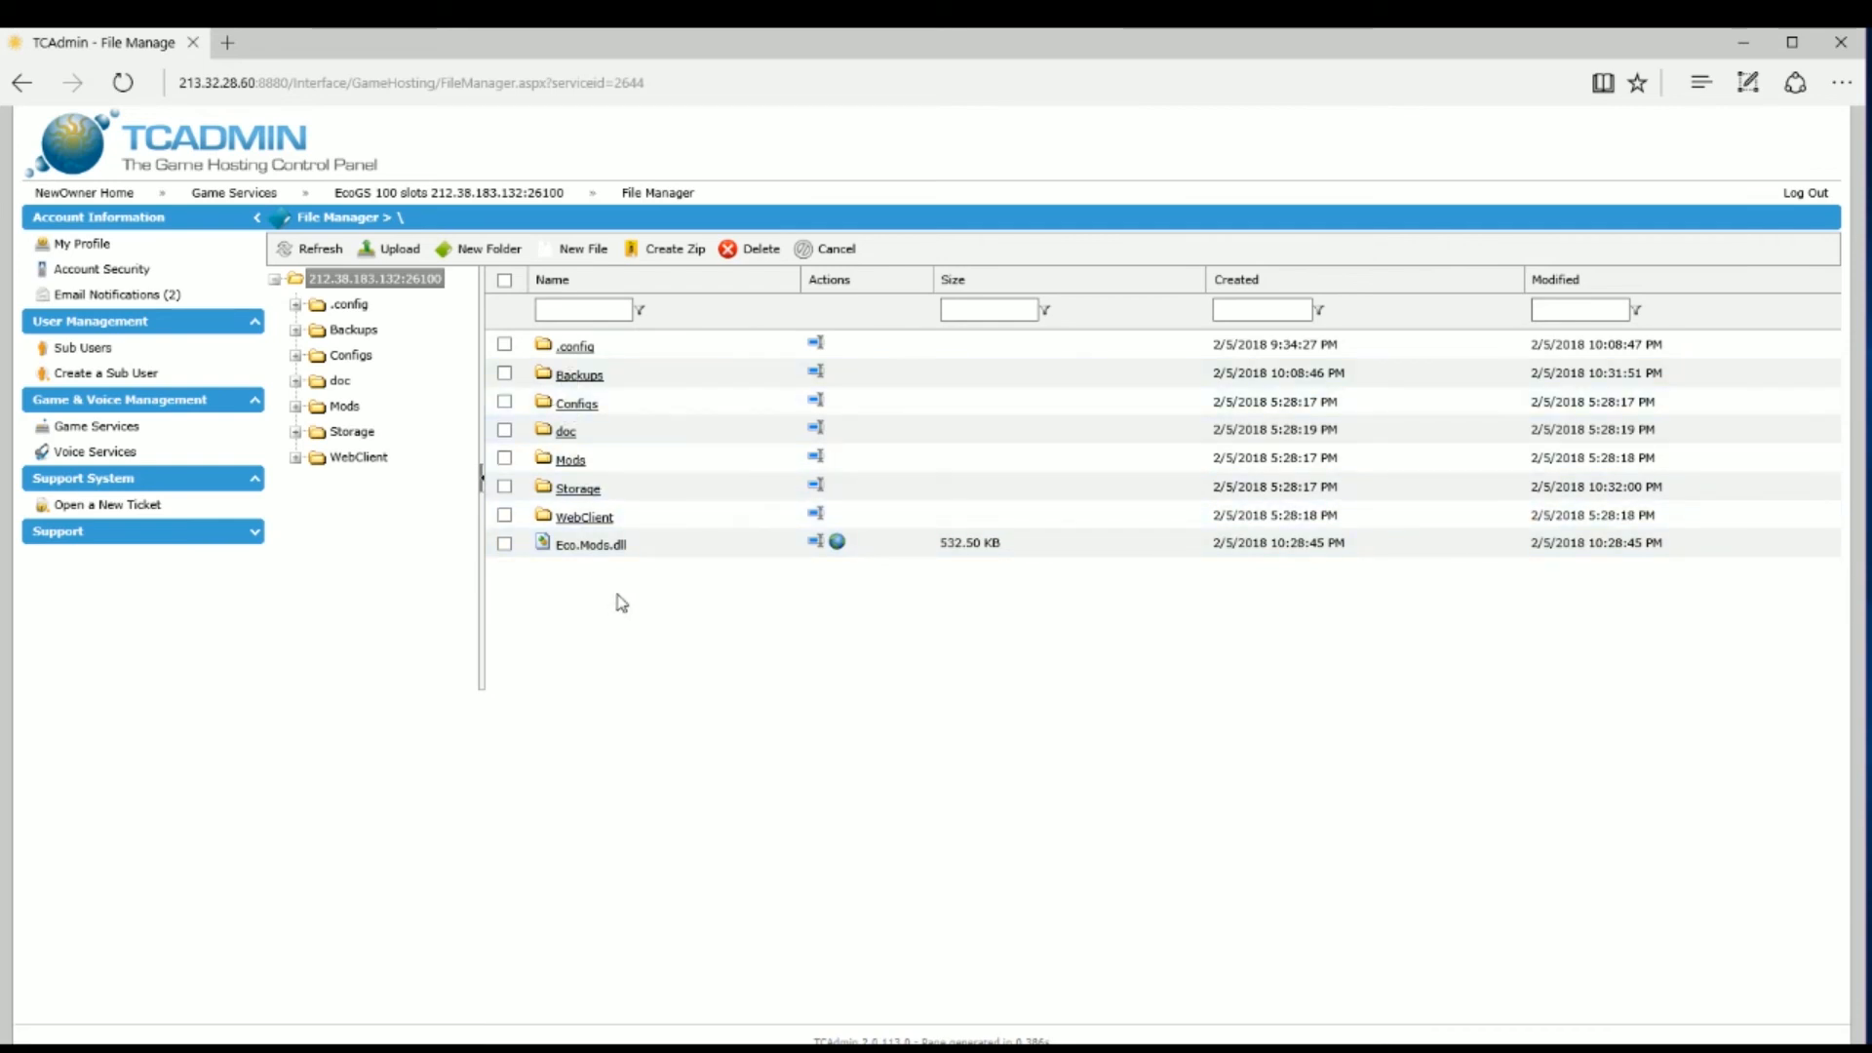
pyautogui.click(517, 194)
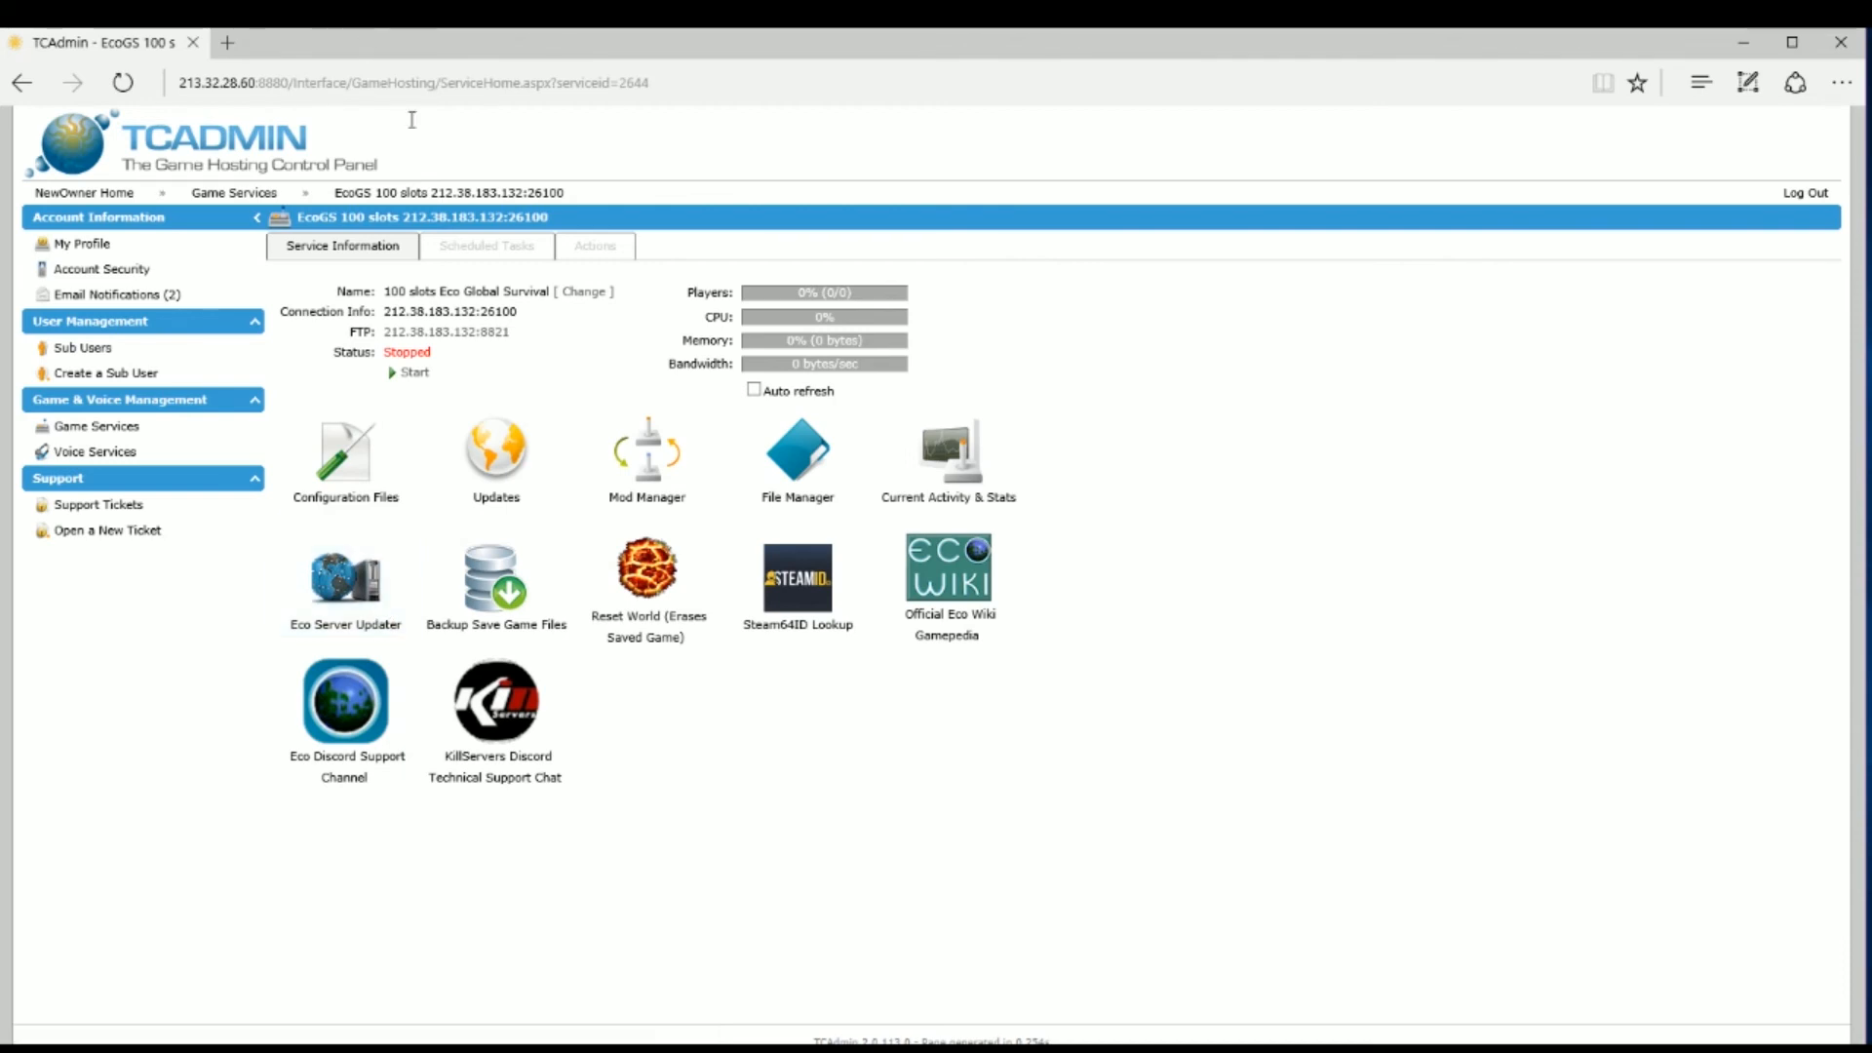
# Step: Run Update Eco Version List from Actions so Eco Server Updater offers EcoServer_v0.7.0.3-beta
pyautogui.click(618, 255)
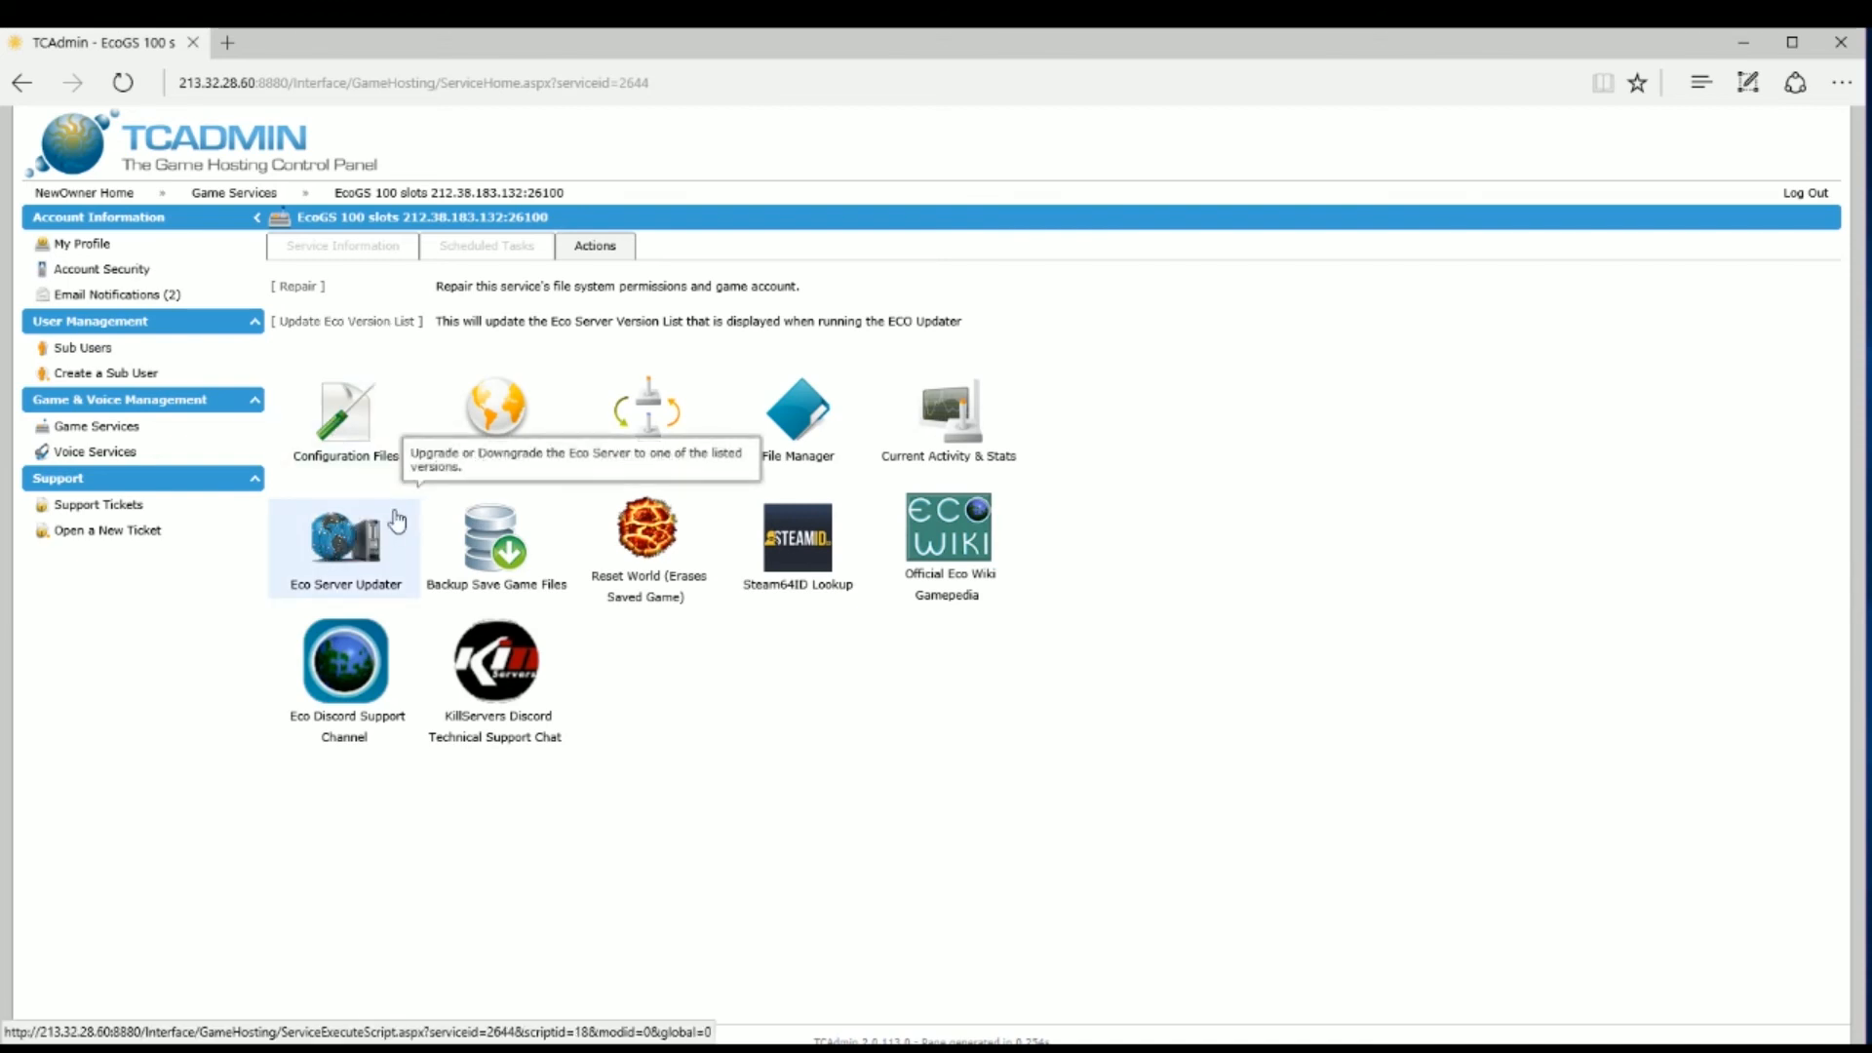
pyautogui.click(367, 546)
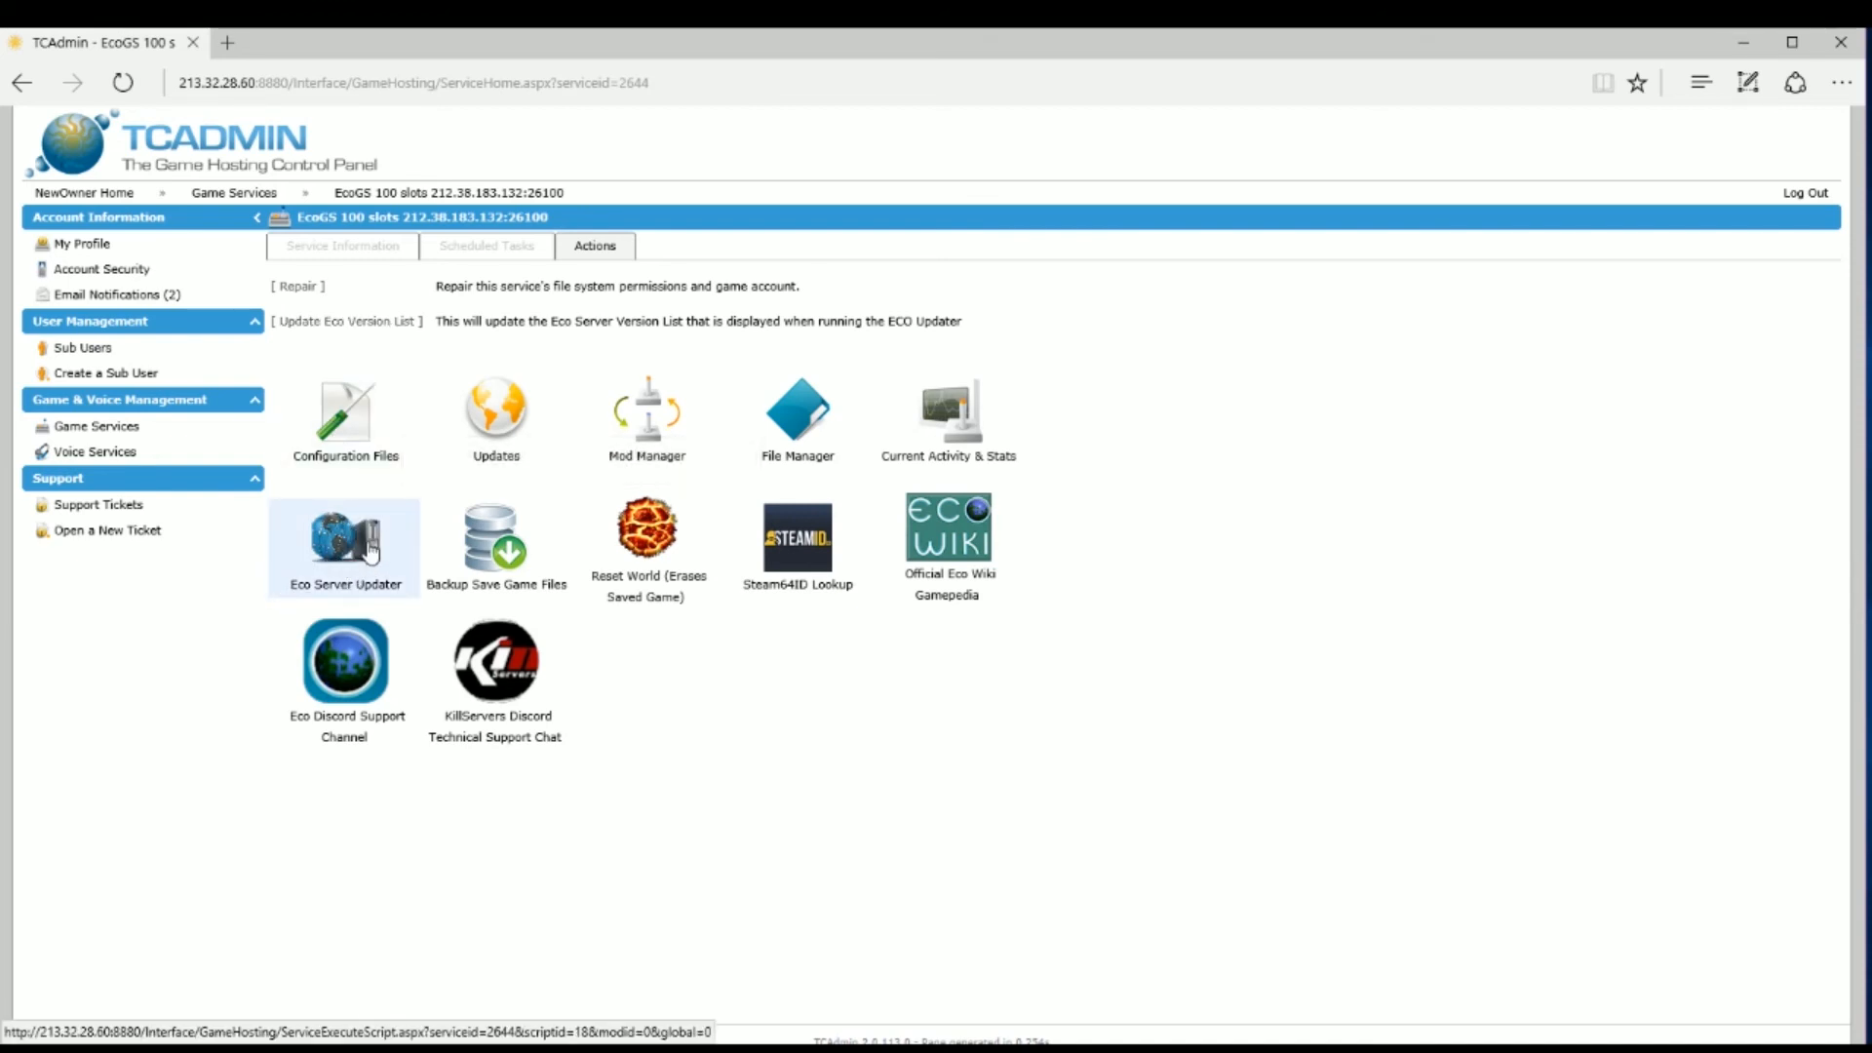
pyautogui.click(370, 323)
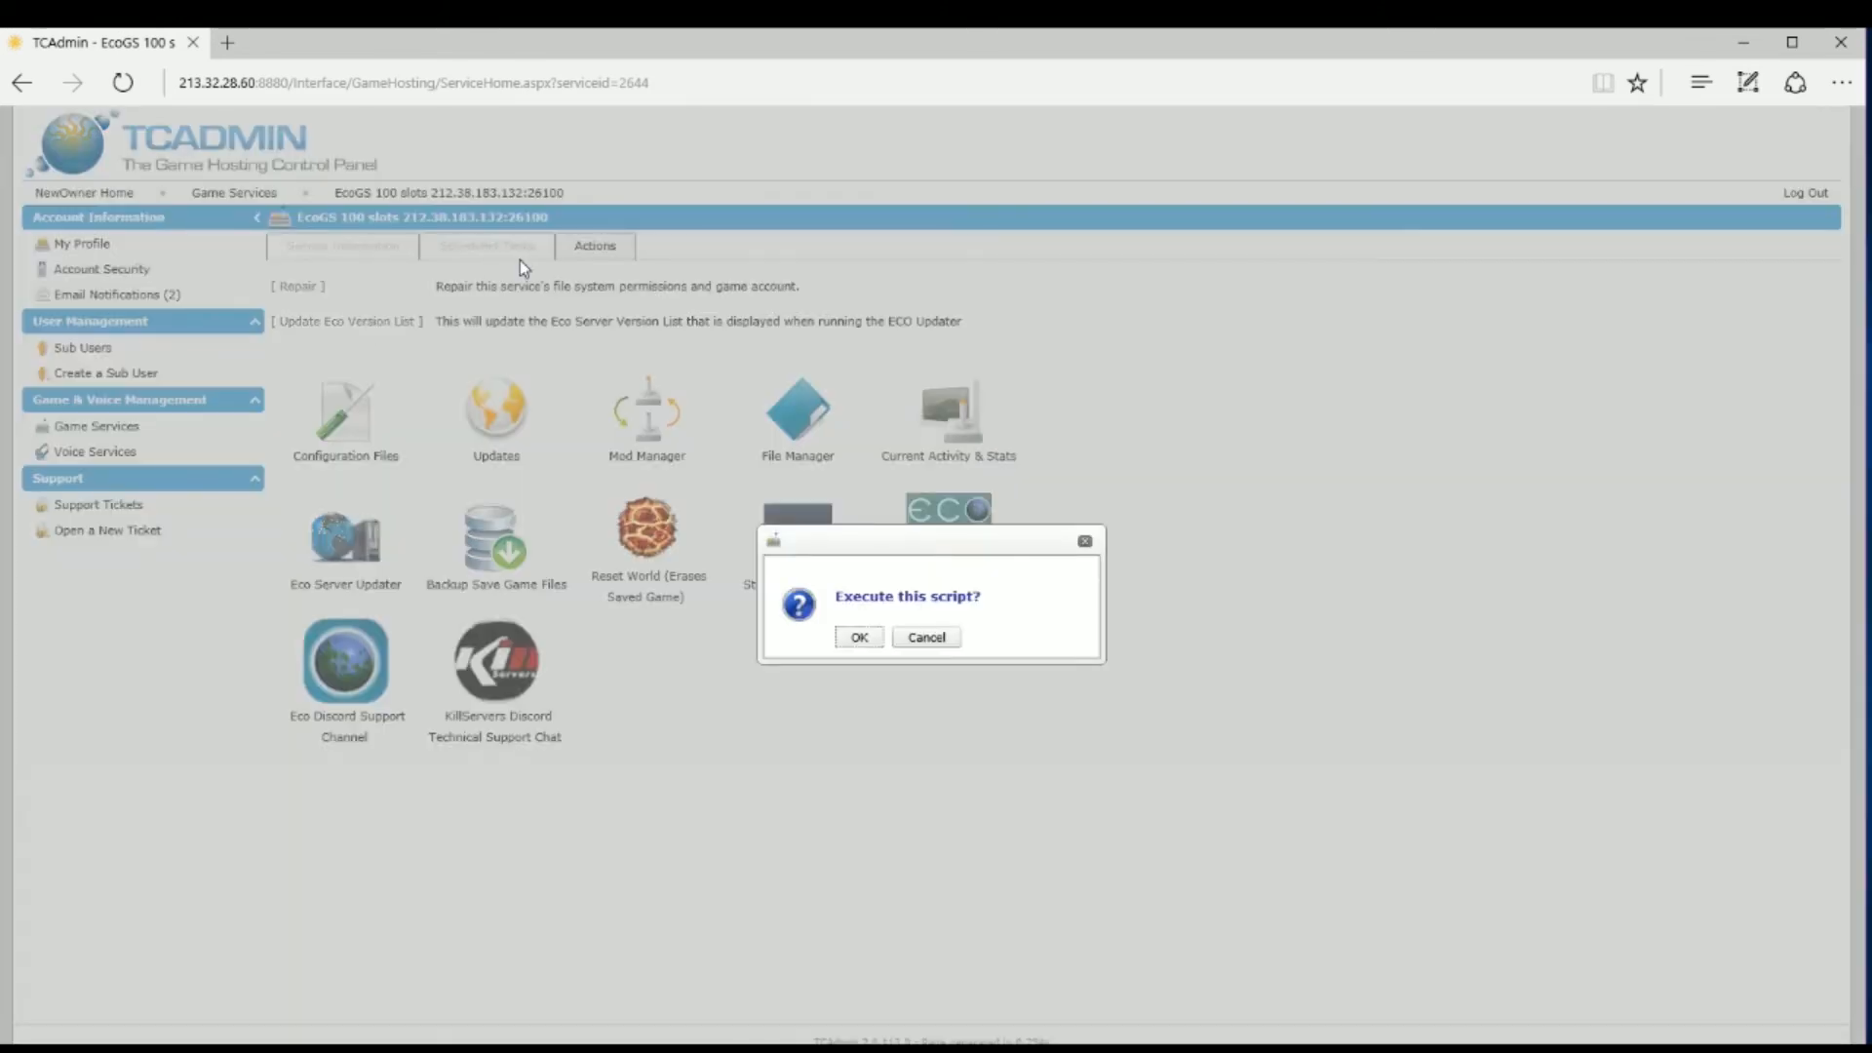
pyautogui.click(864, 639)
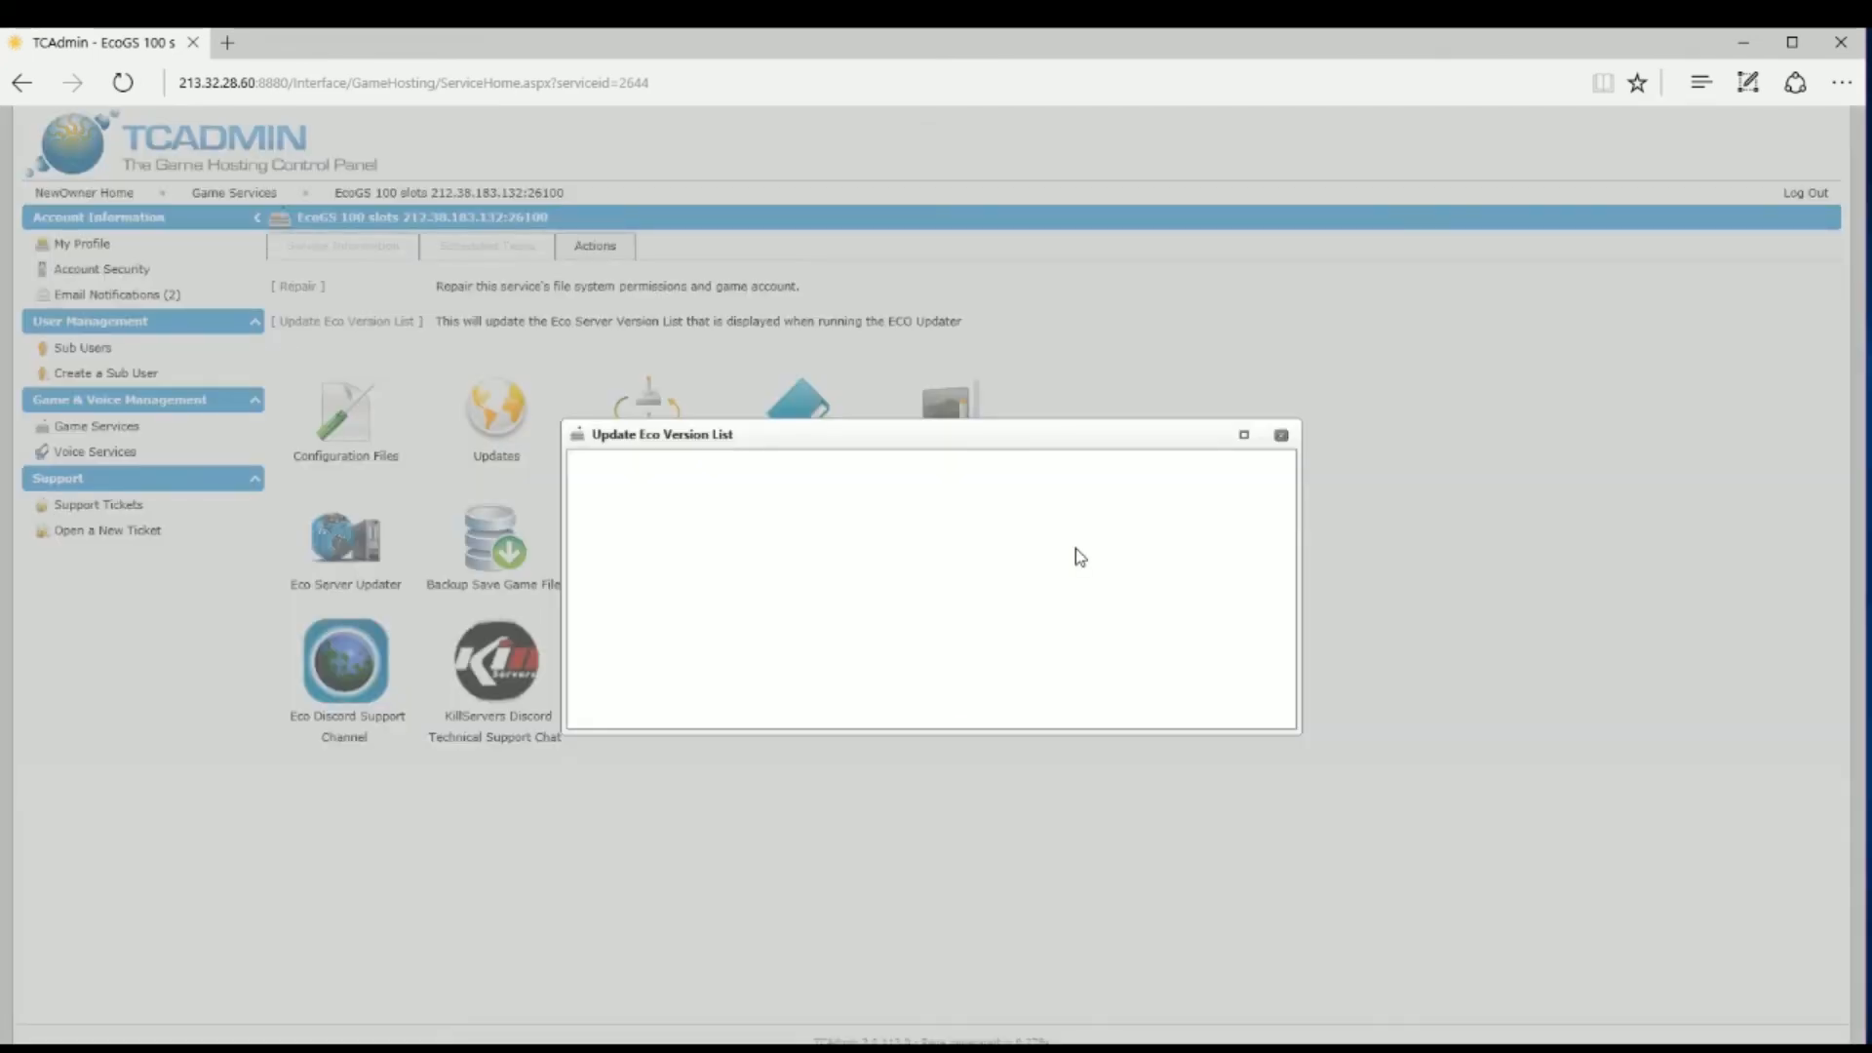
pyautogui.click(1283, 437)
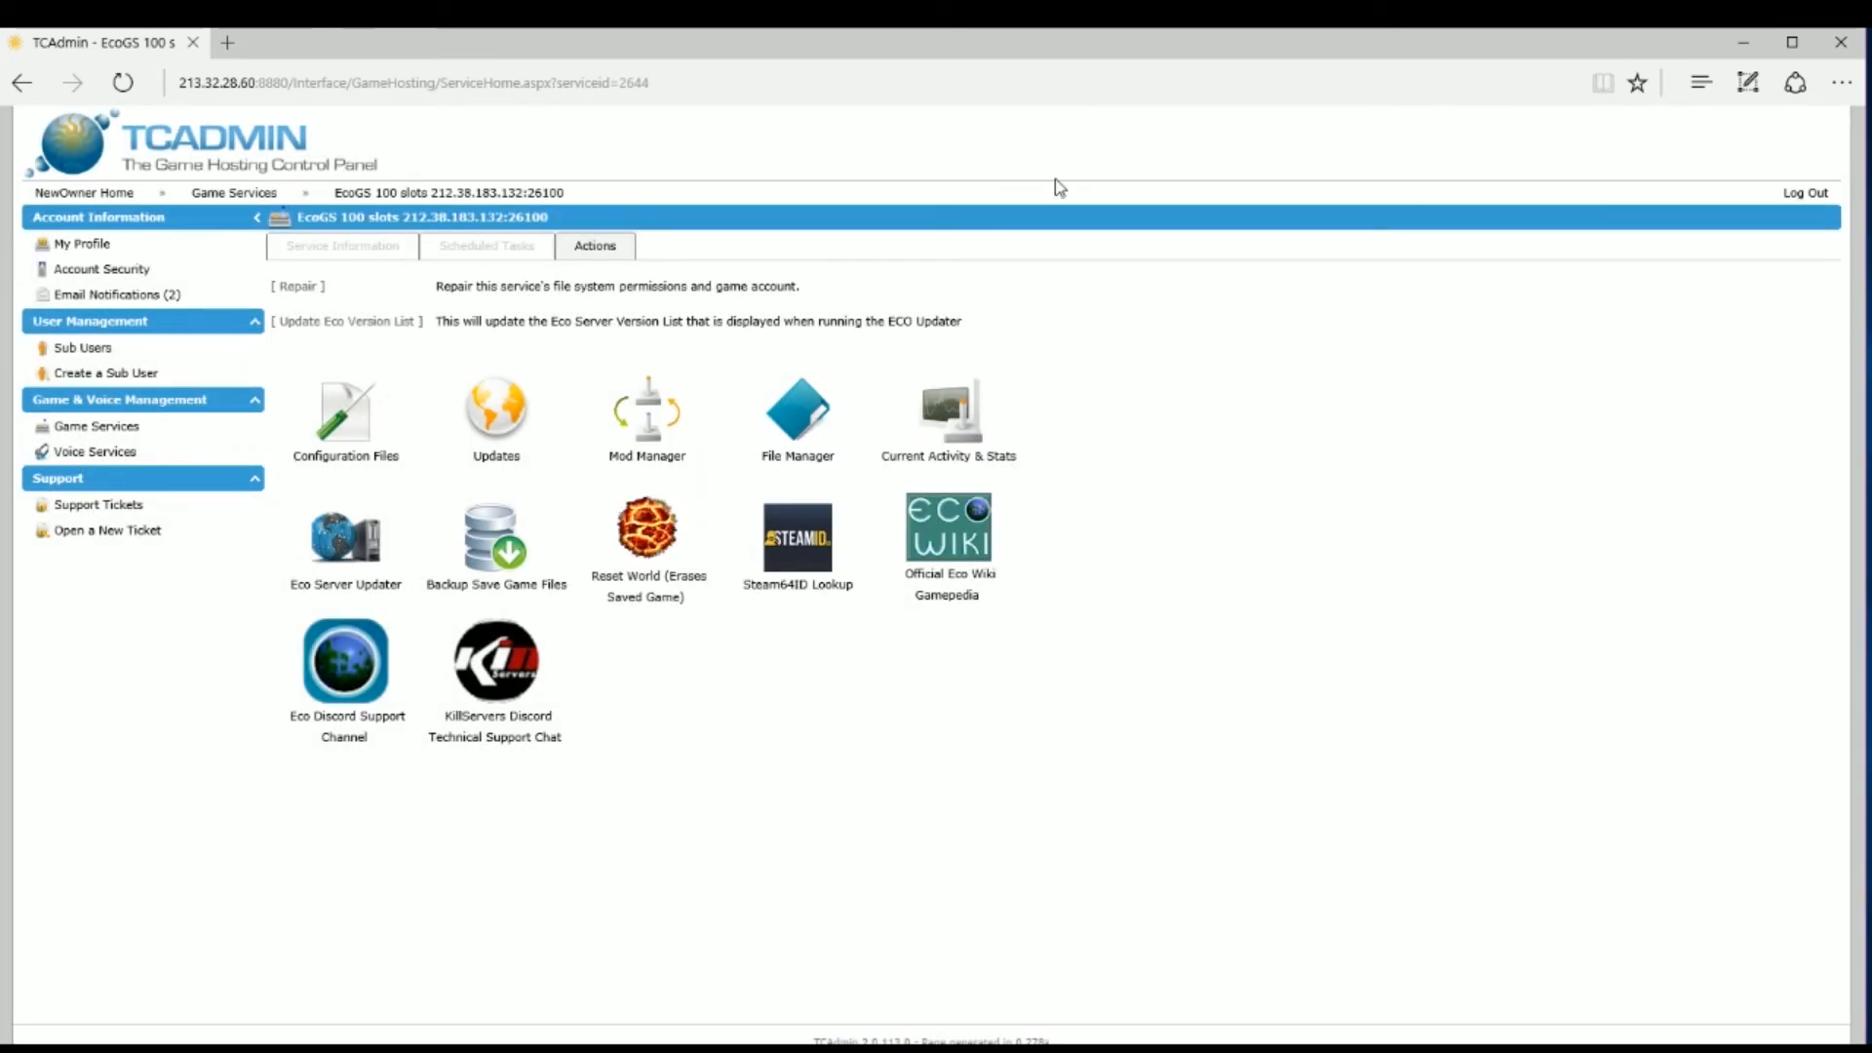
pyautogui.click(374, 571)
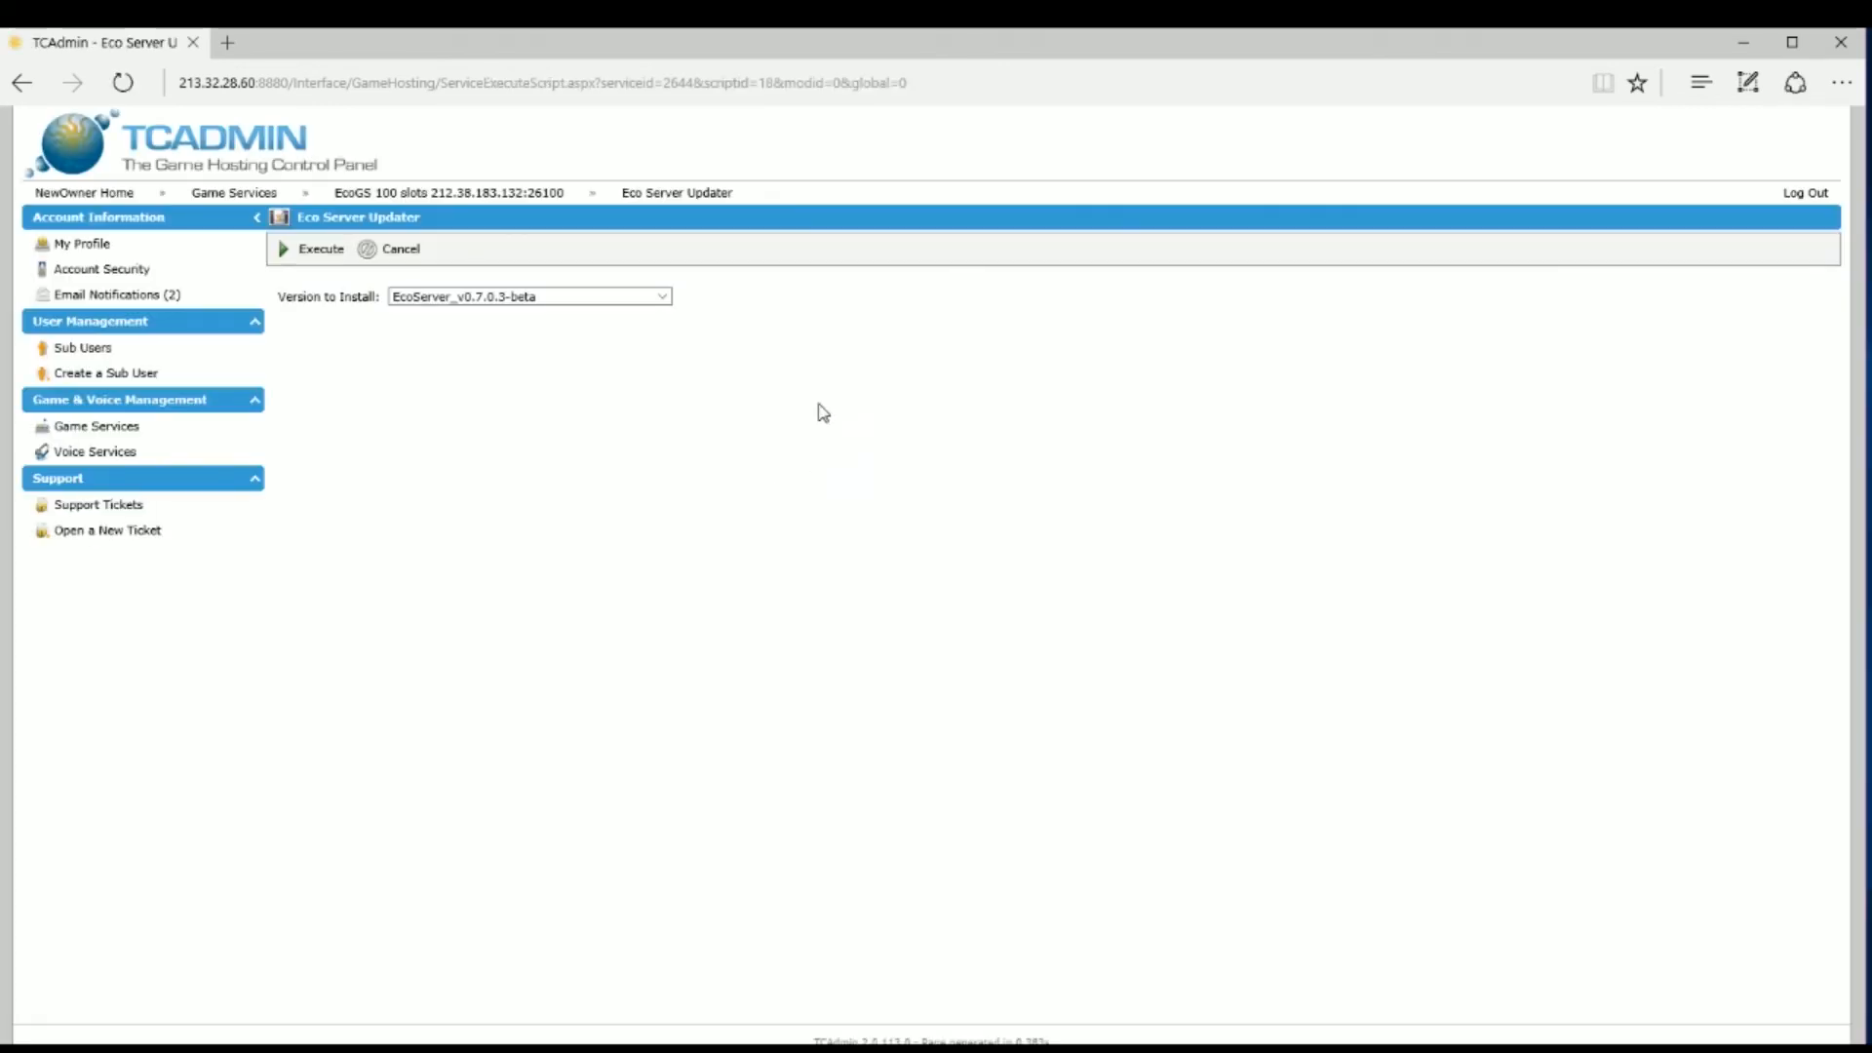
# Step: Select EcoServer_v0.7.0.3-beta as the Version to Install
pyautogui.click(670, 306)
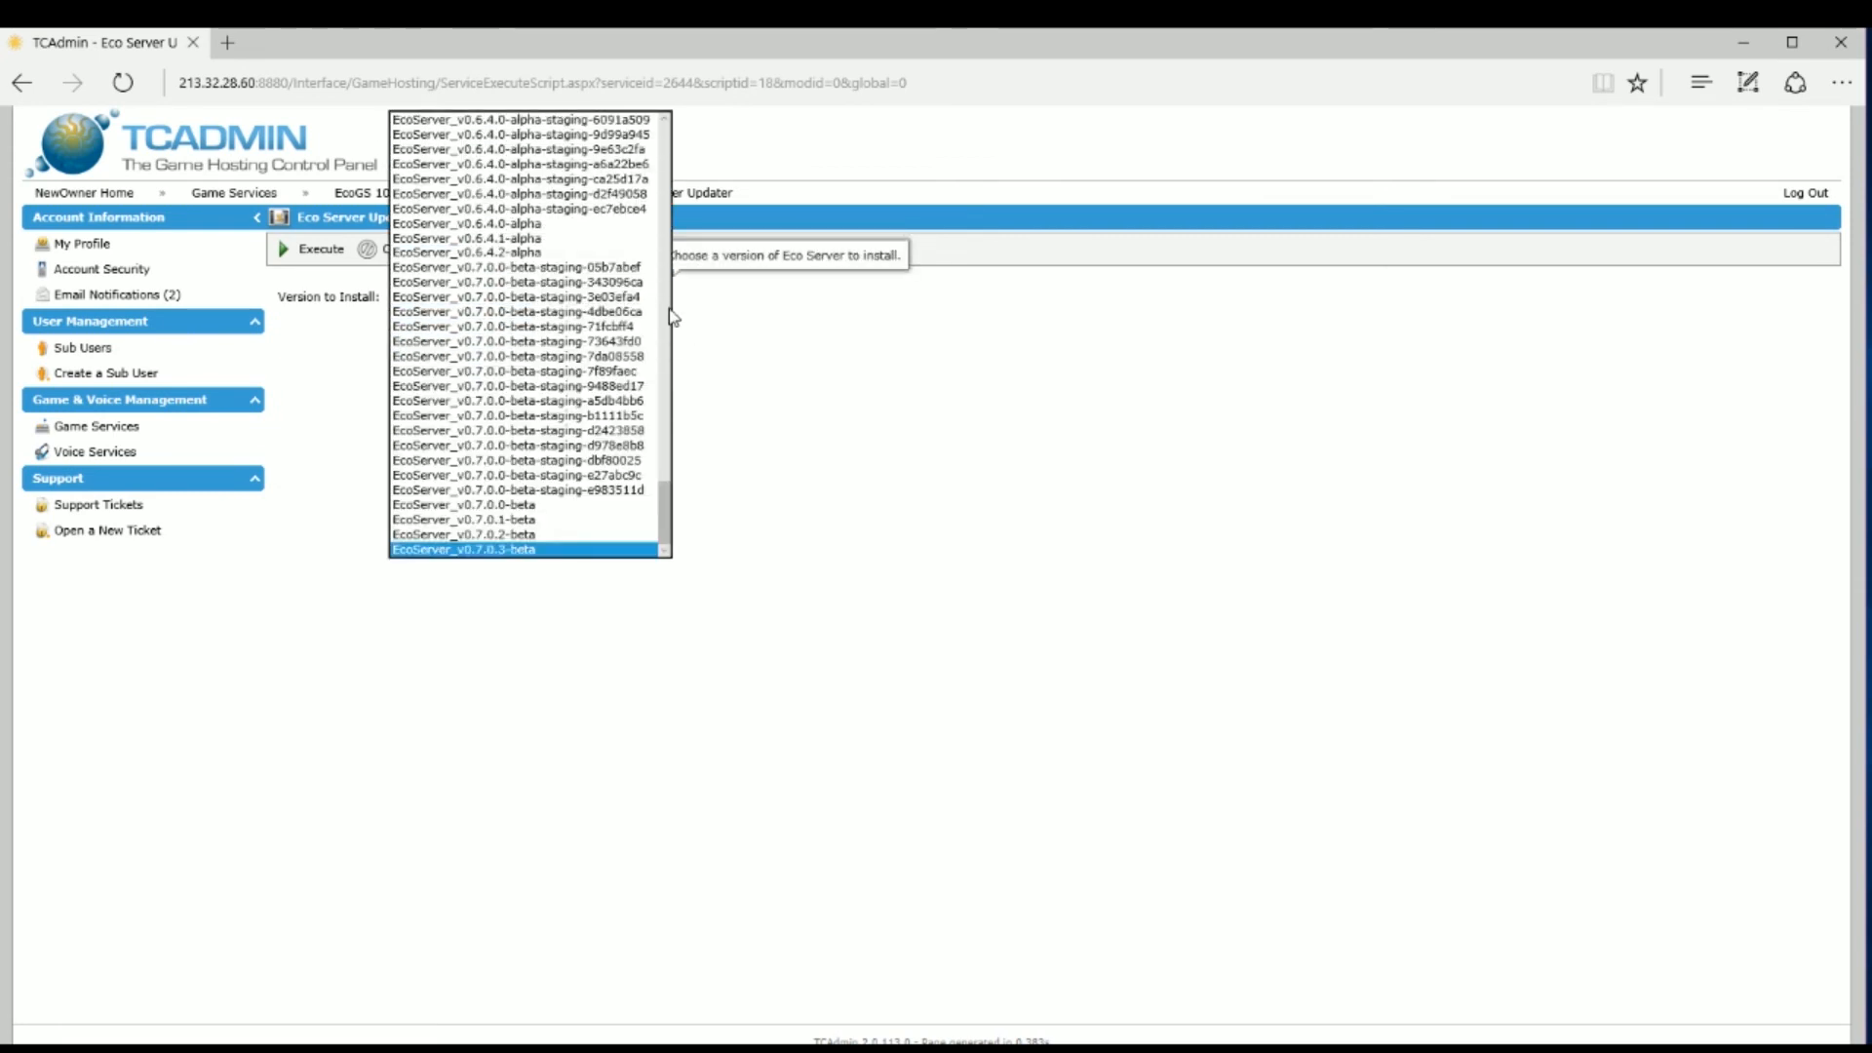
pyautogui.moveTo(670, 524)
pyautogui.mouseDown()
pyautogui.moveTo(677, 454)
pyautogui.moveTo(677, 540)
pyautogui.mouseUp()
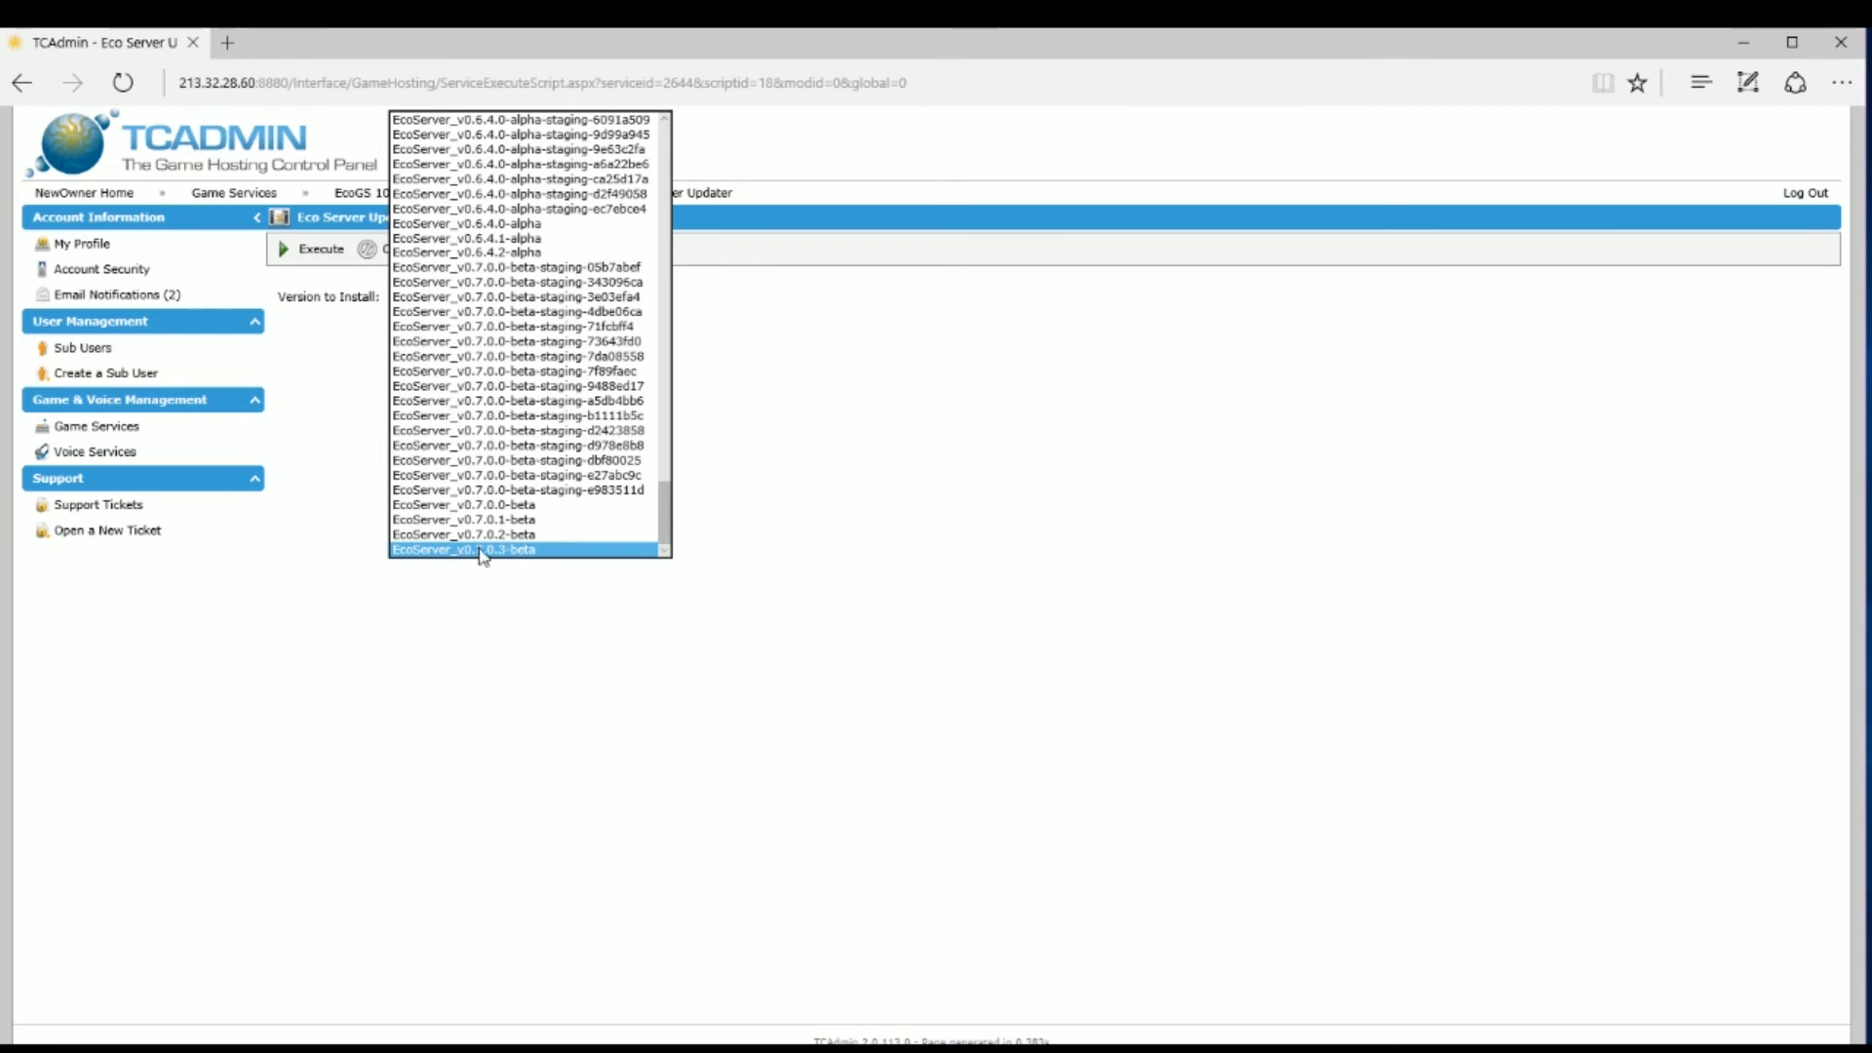
pyautogui.click(558, 550)
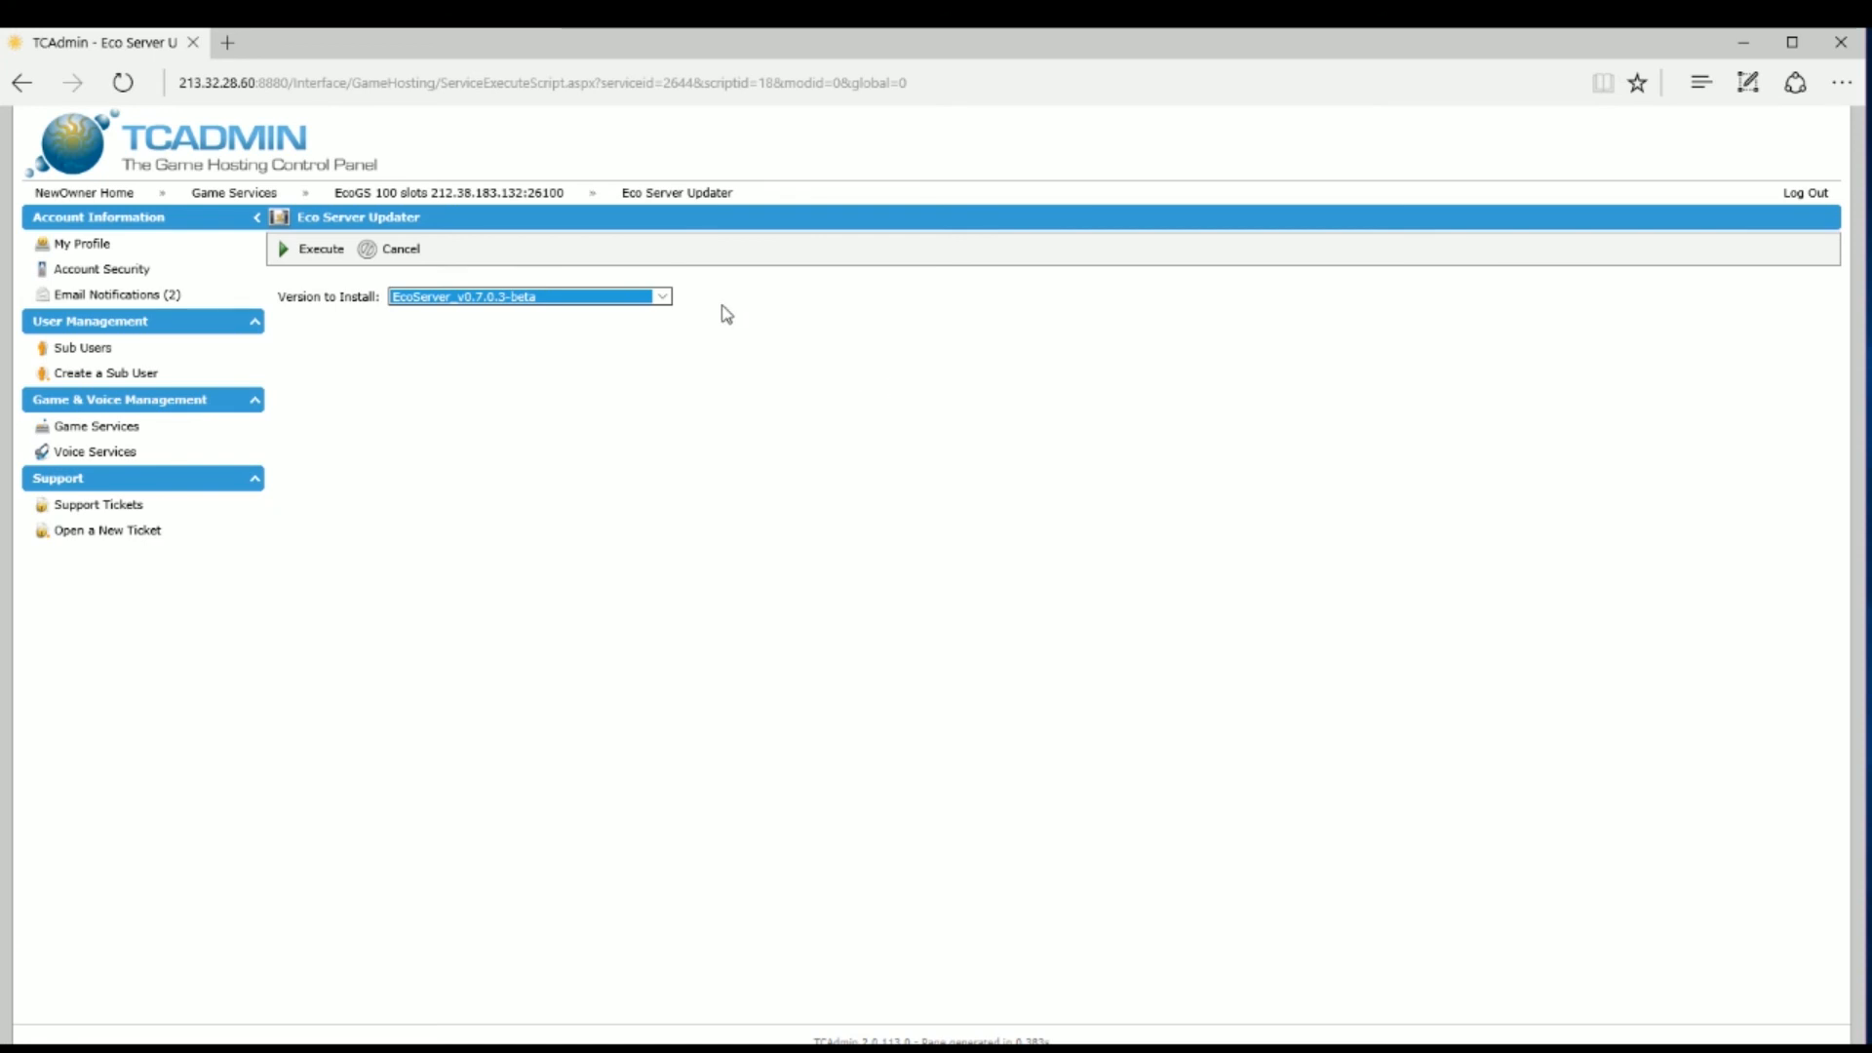
pyautogui.moveTo(539, 202)
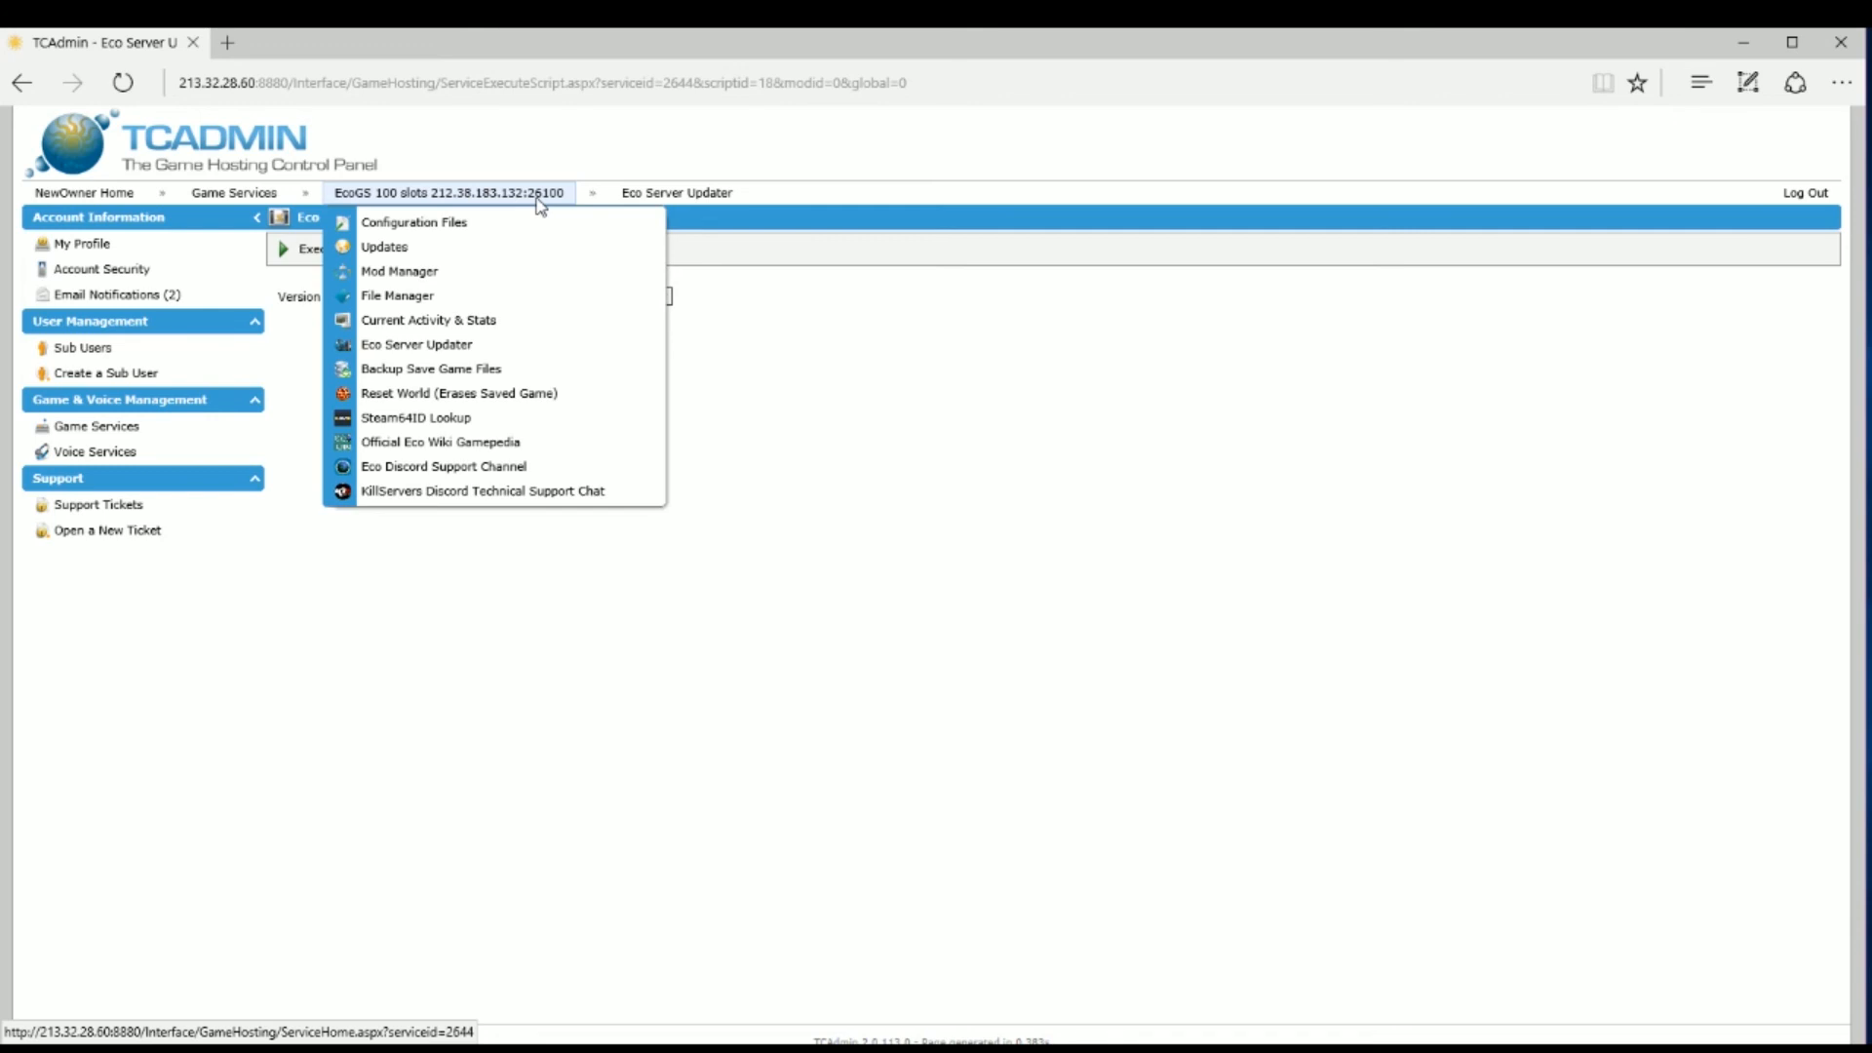
# Step: Go back to the EcoGS 100 slots page and view its empty Scheduled Tasks list
pyautogui.click(539, 202)
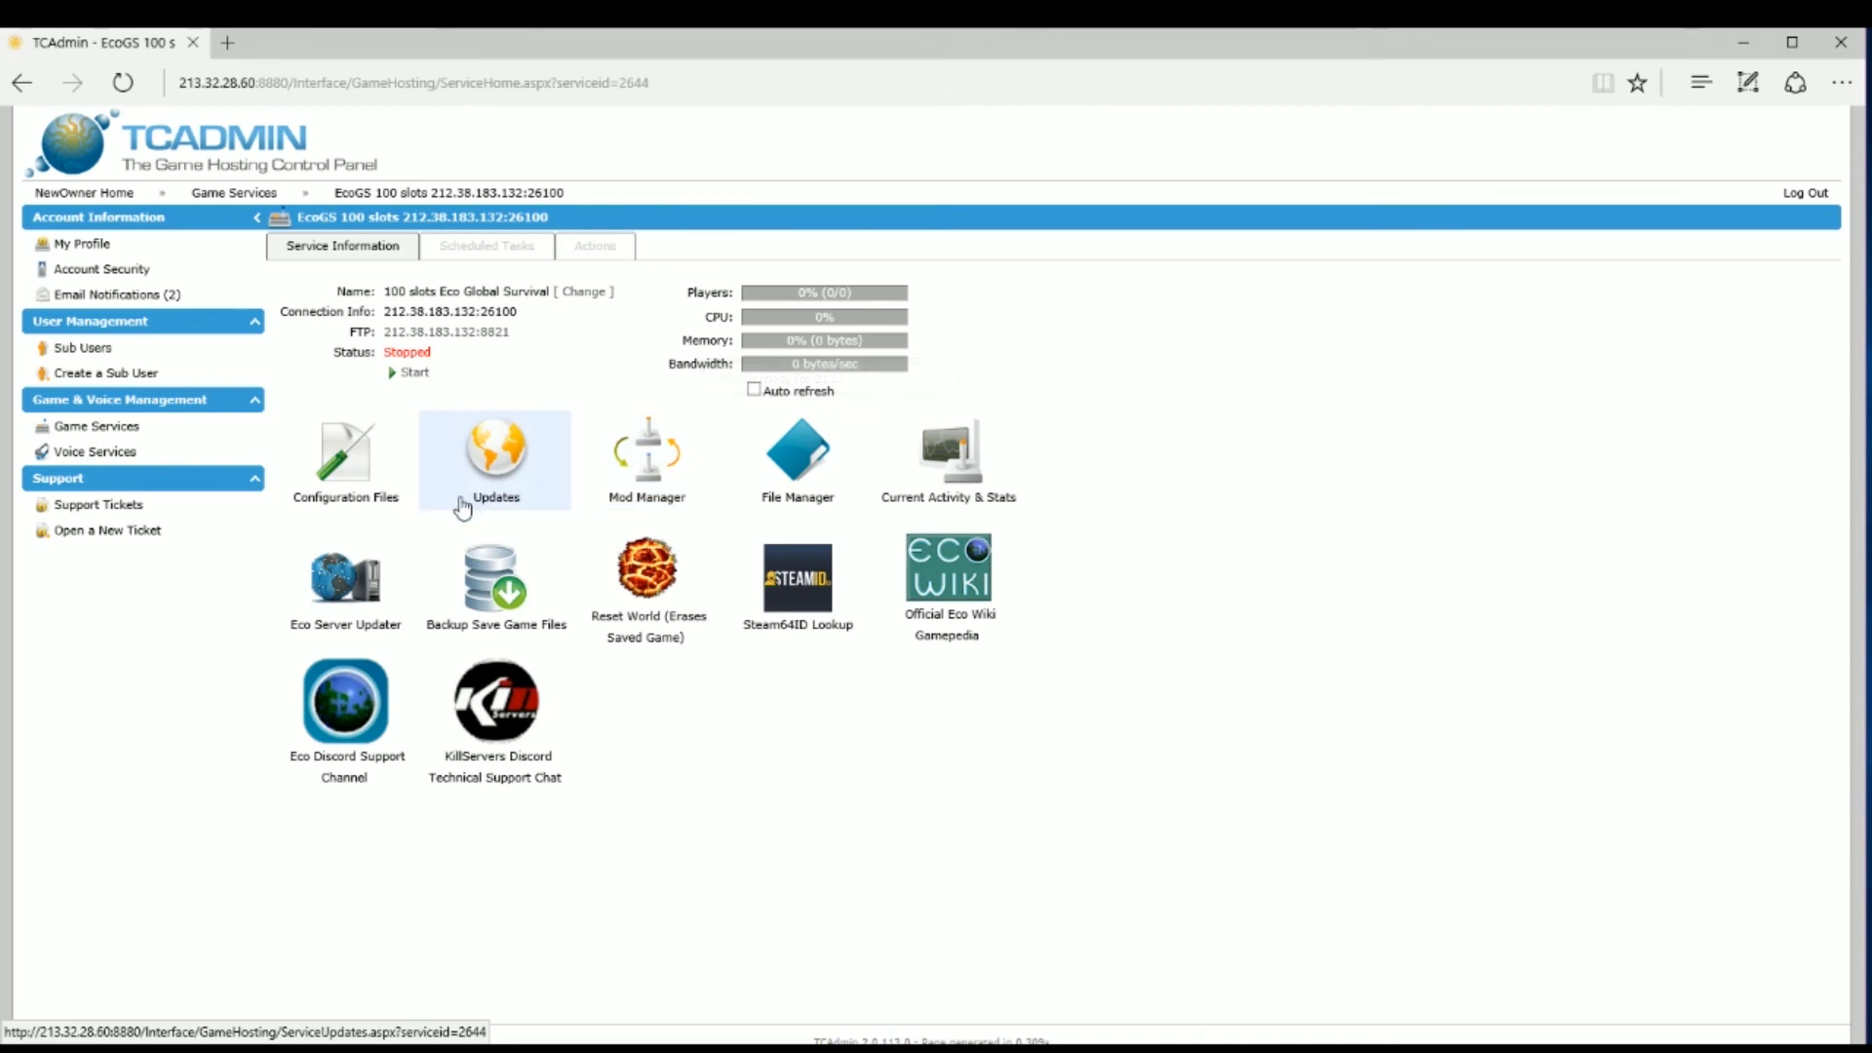
pyautogui.click(543, 264)
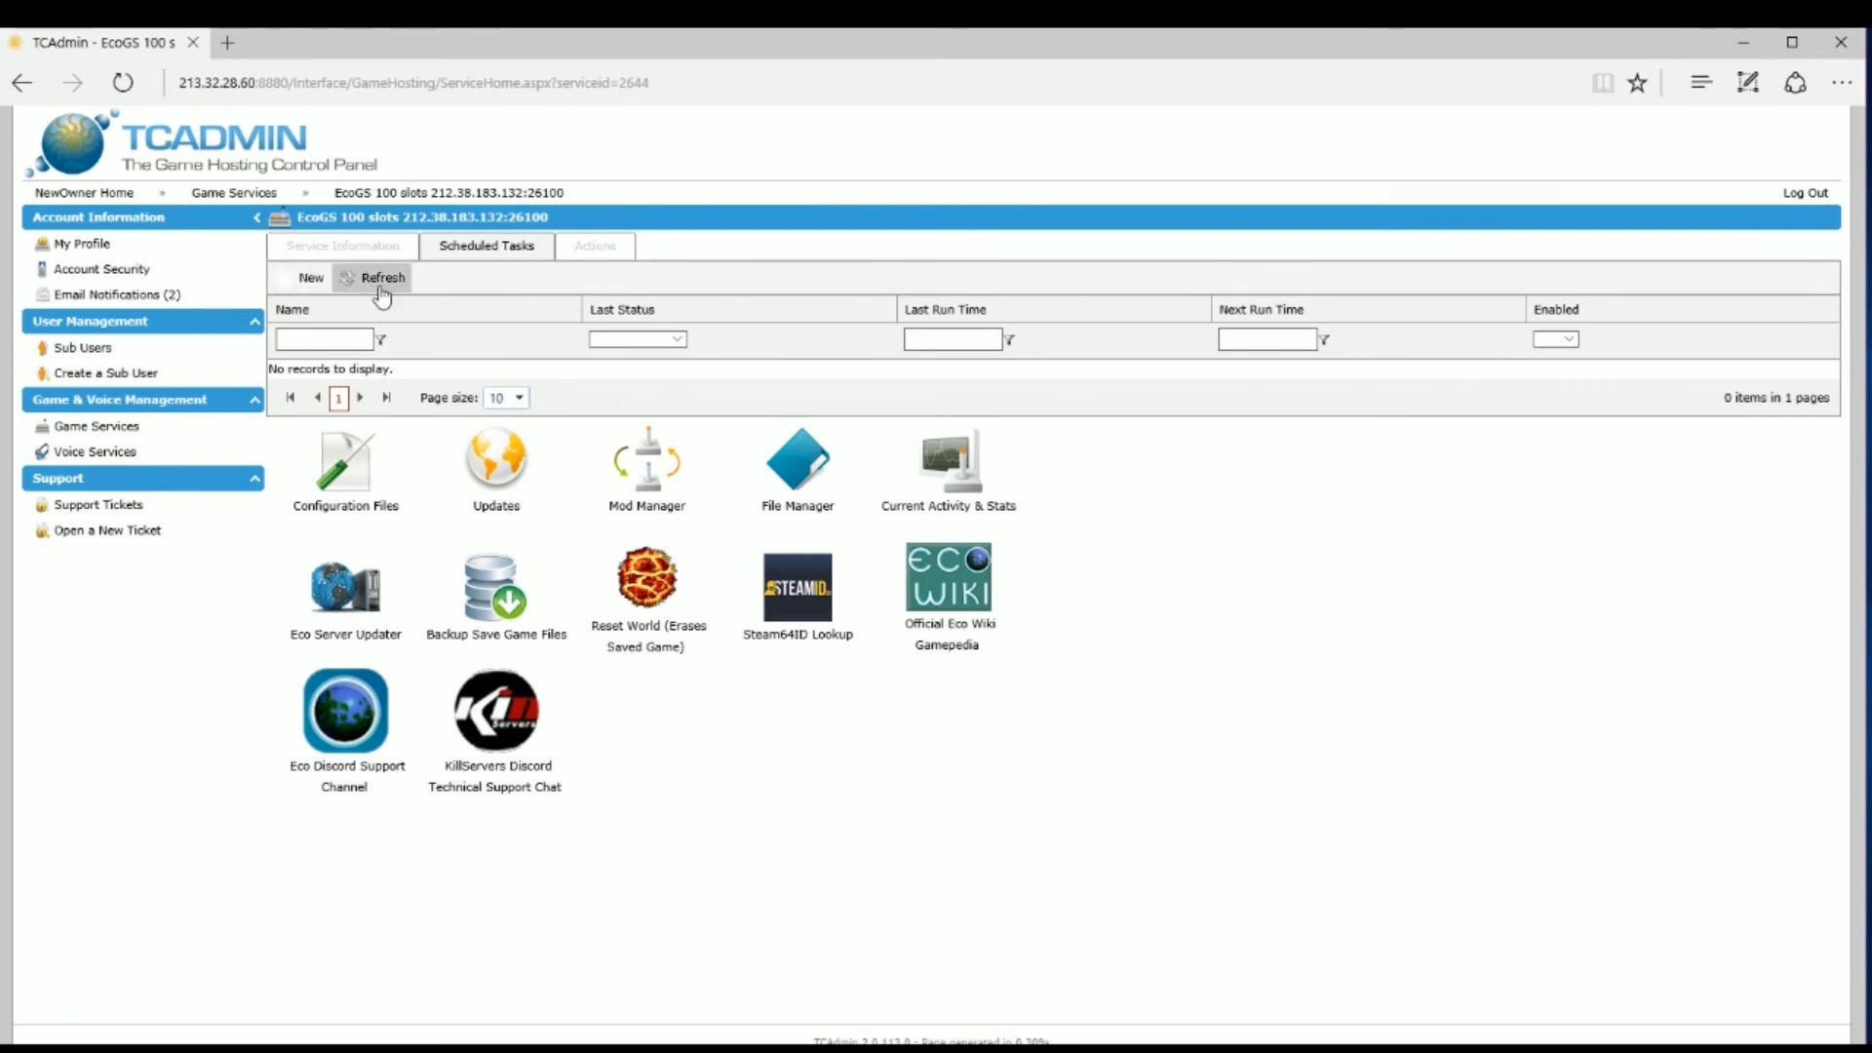
# Step: Create a new scheduled task of type Scheduled Restart, after briefly trying Backup Save Game Files
pyautogui.click(312, 278)
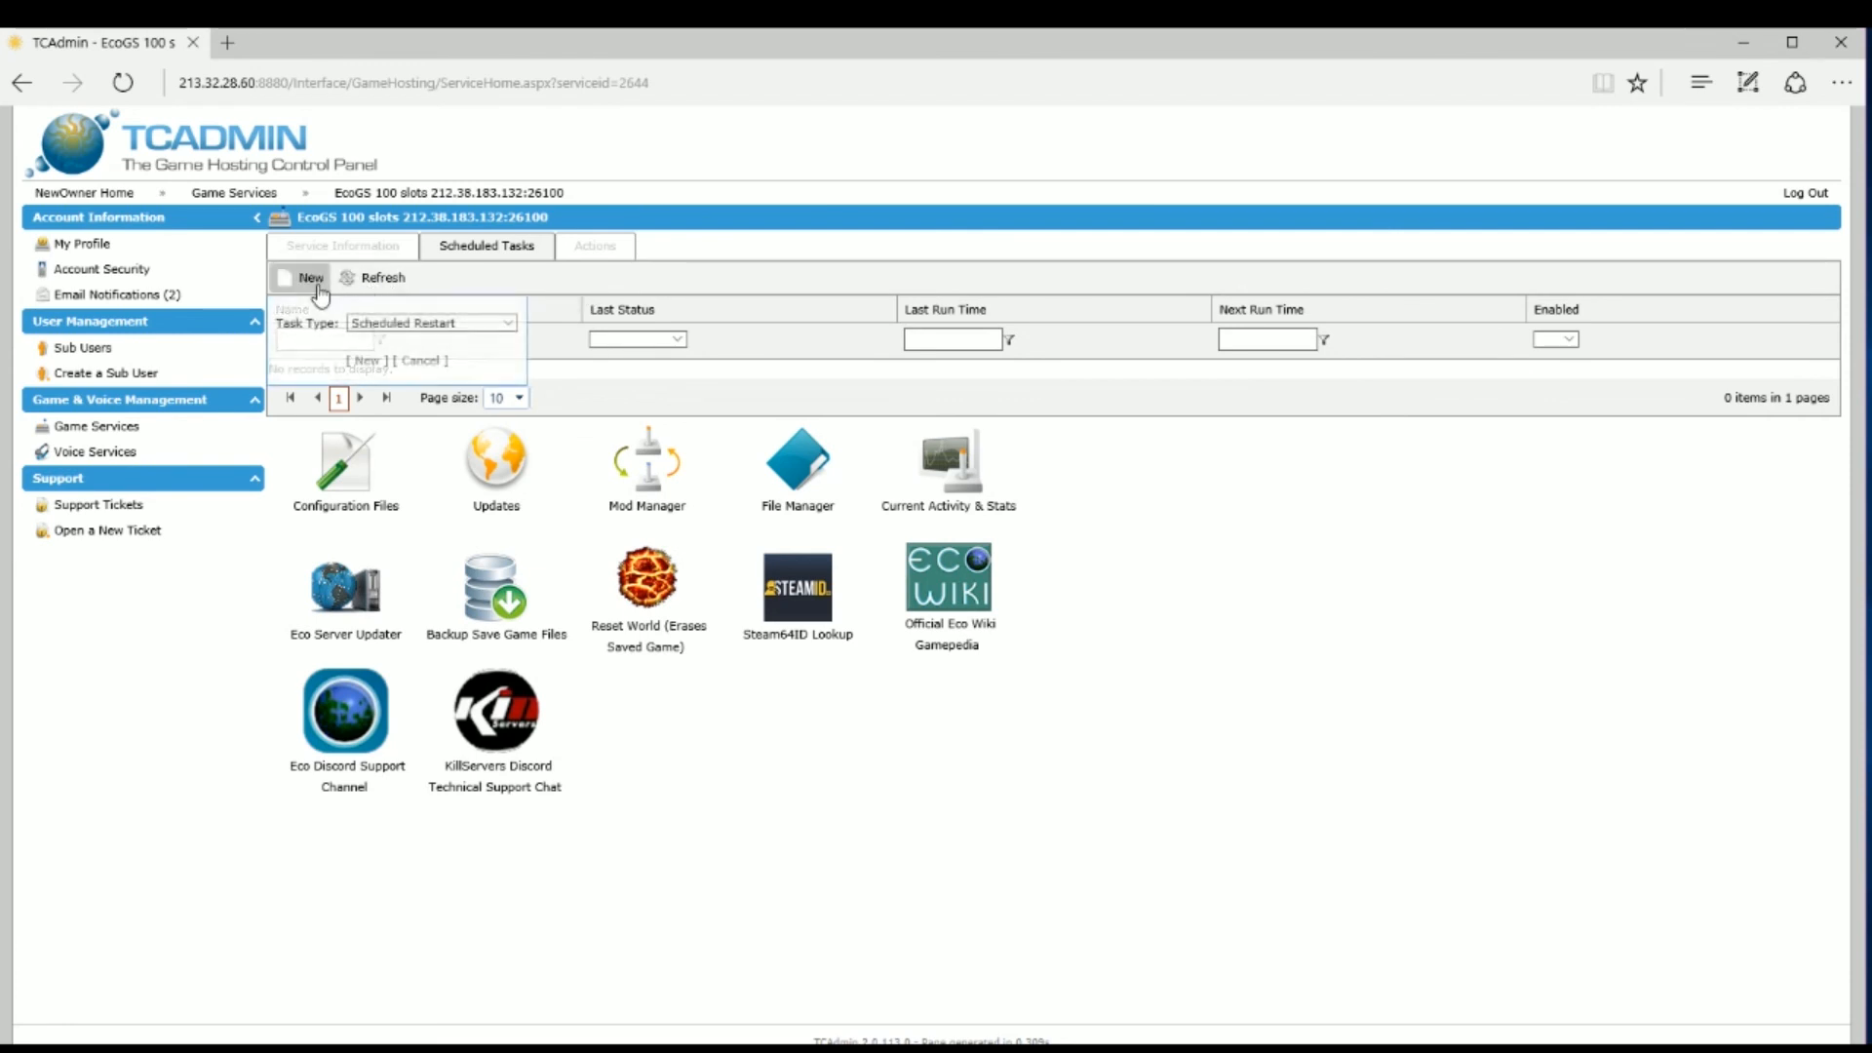
pyautogui.click(509, 323)
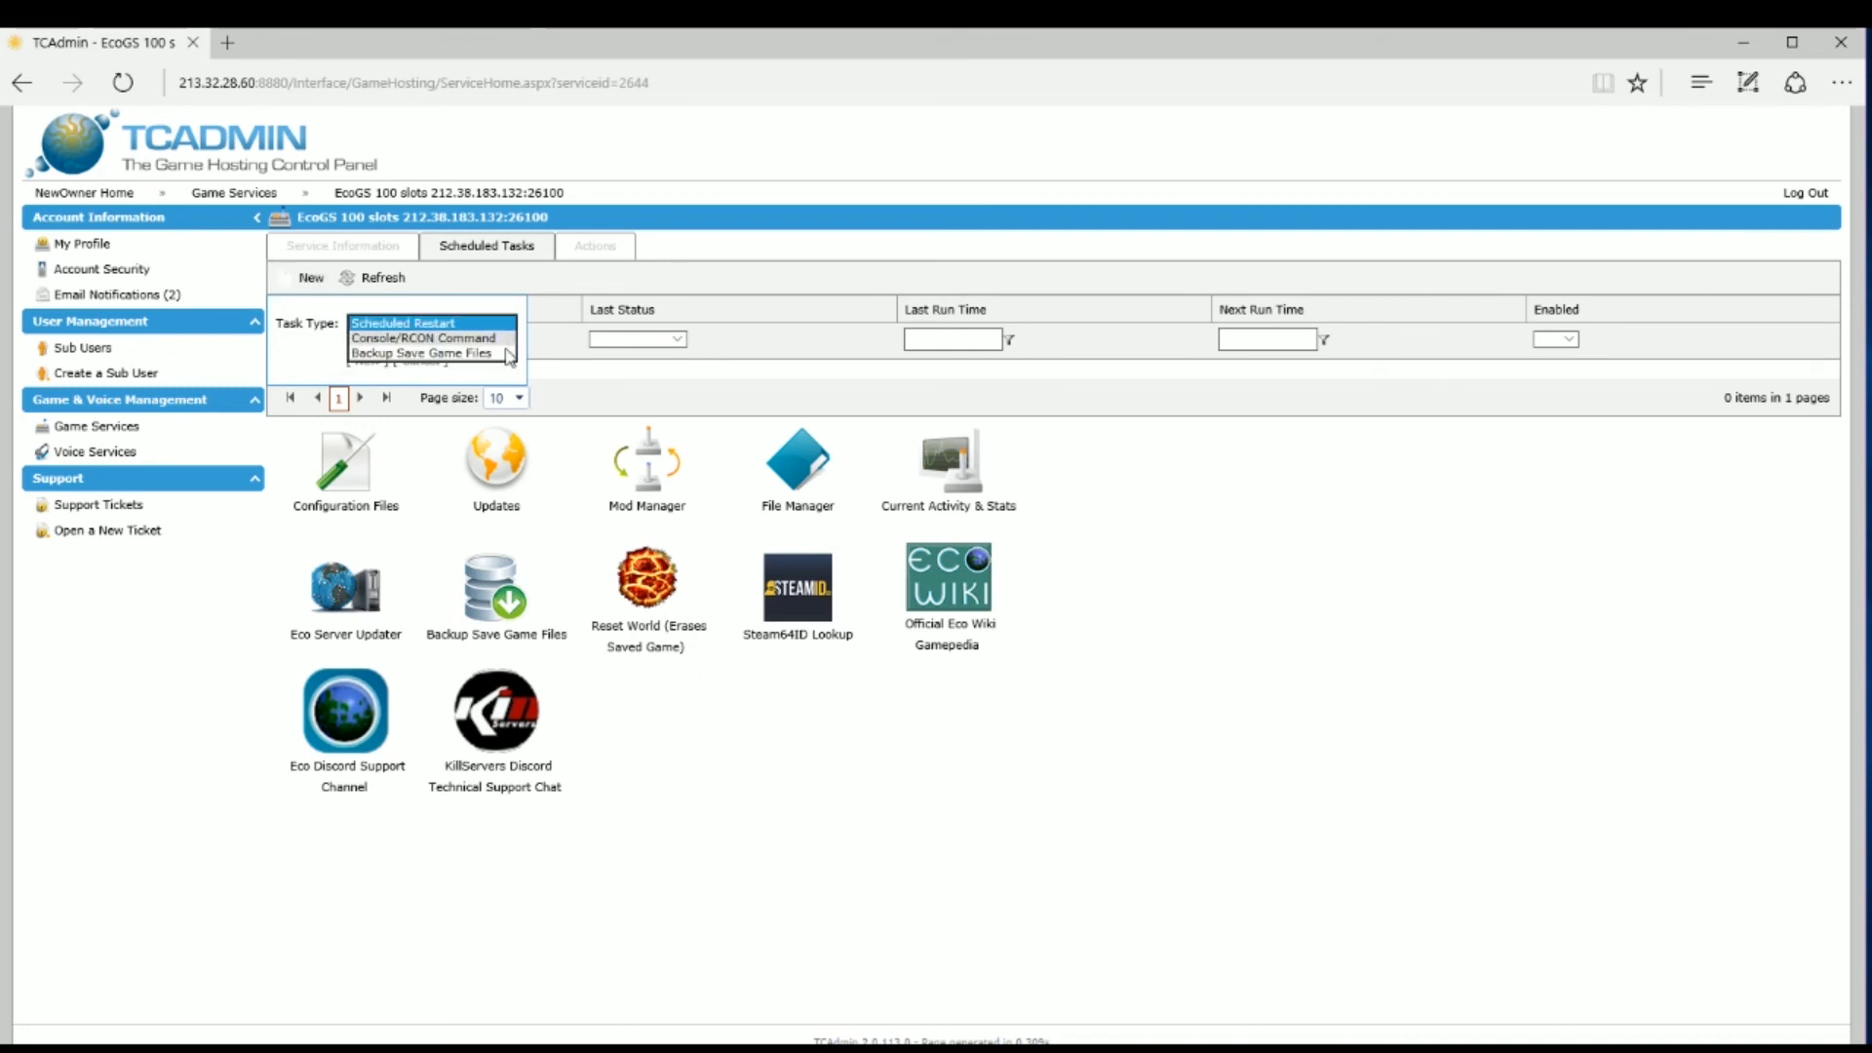
pyautogui.click(507, 362)
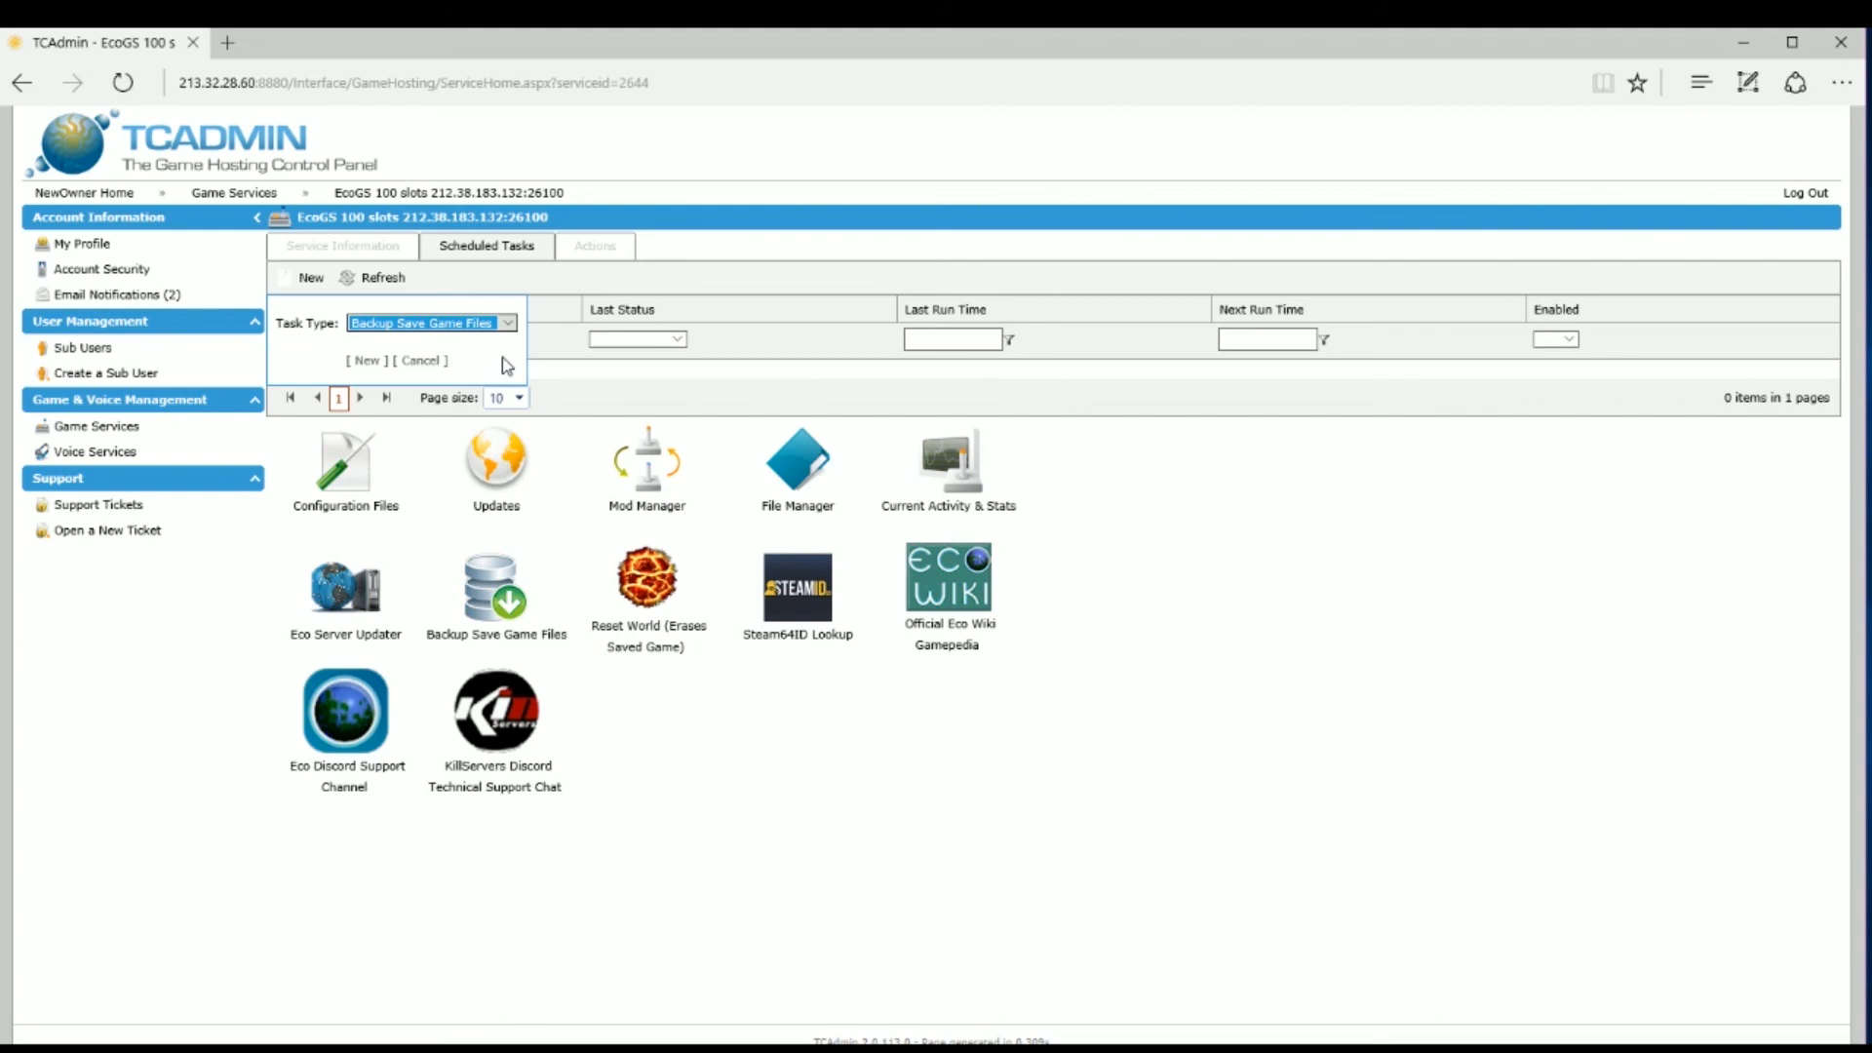
pyautogui.click(605, 286)
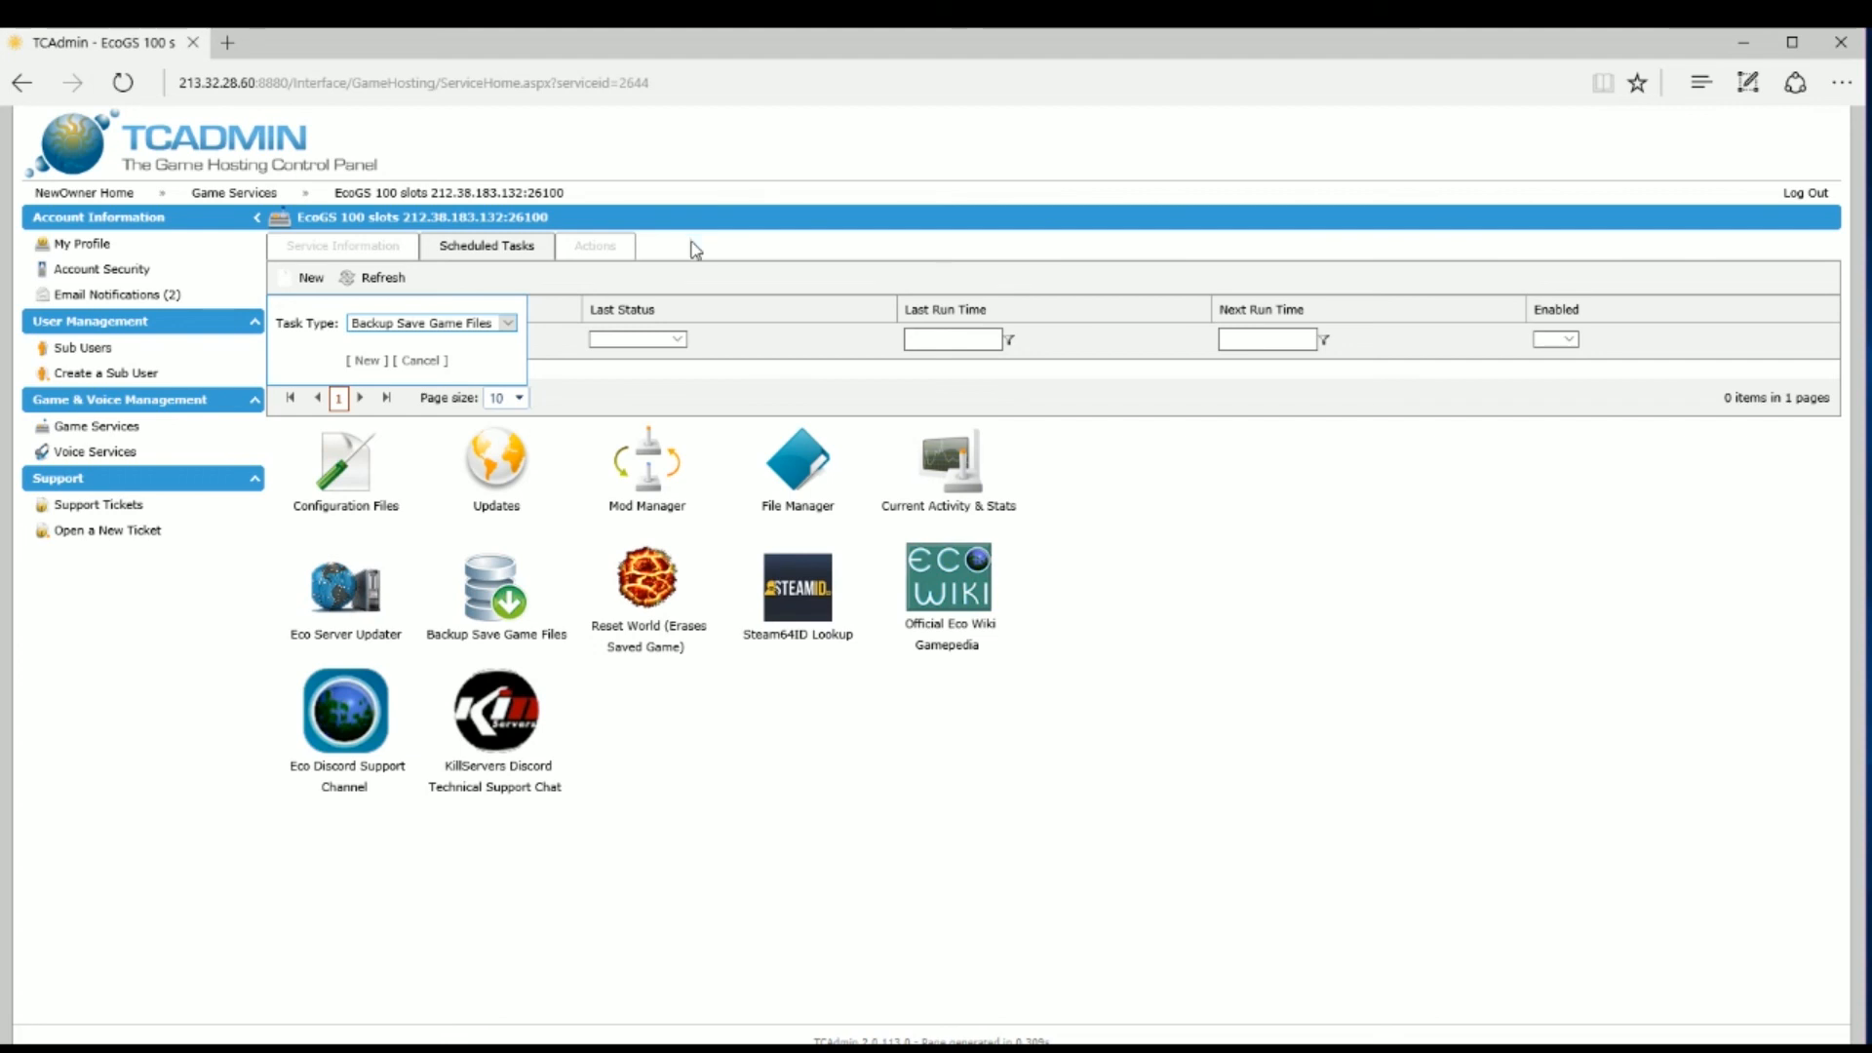
pyautogui.click(509, 327)
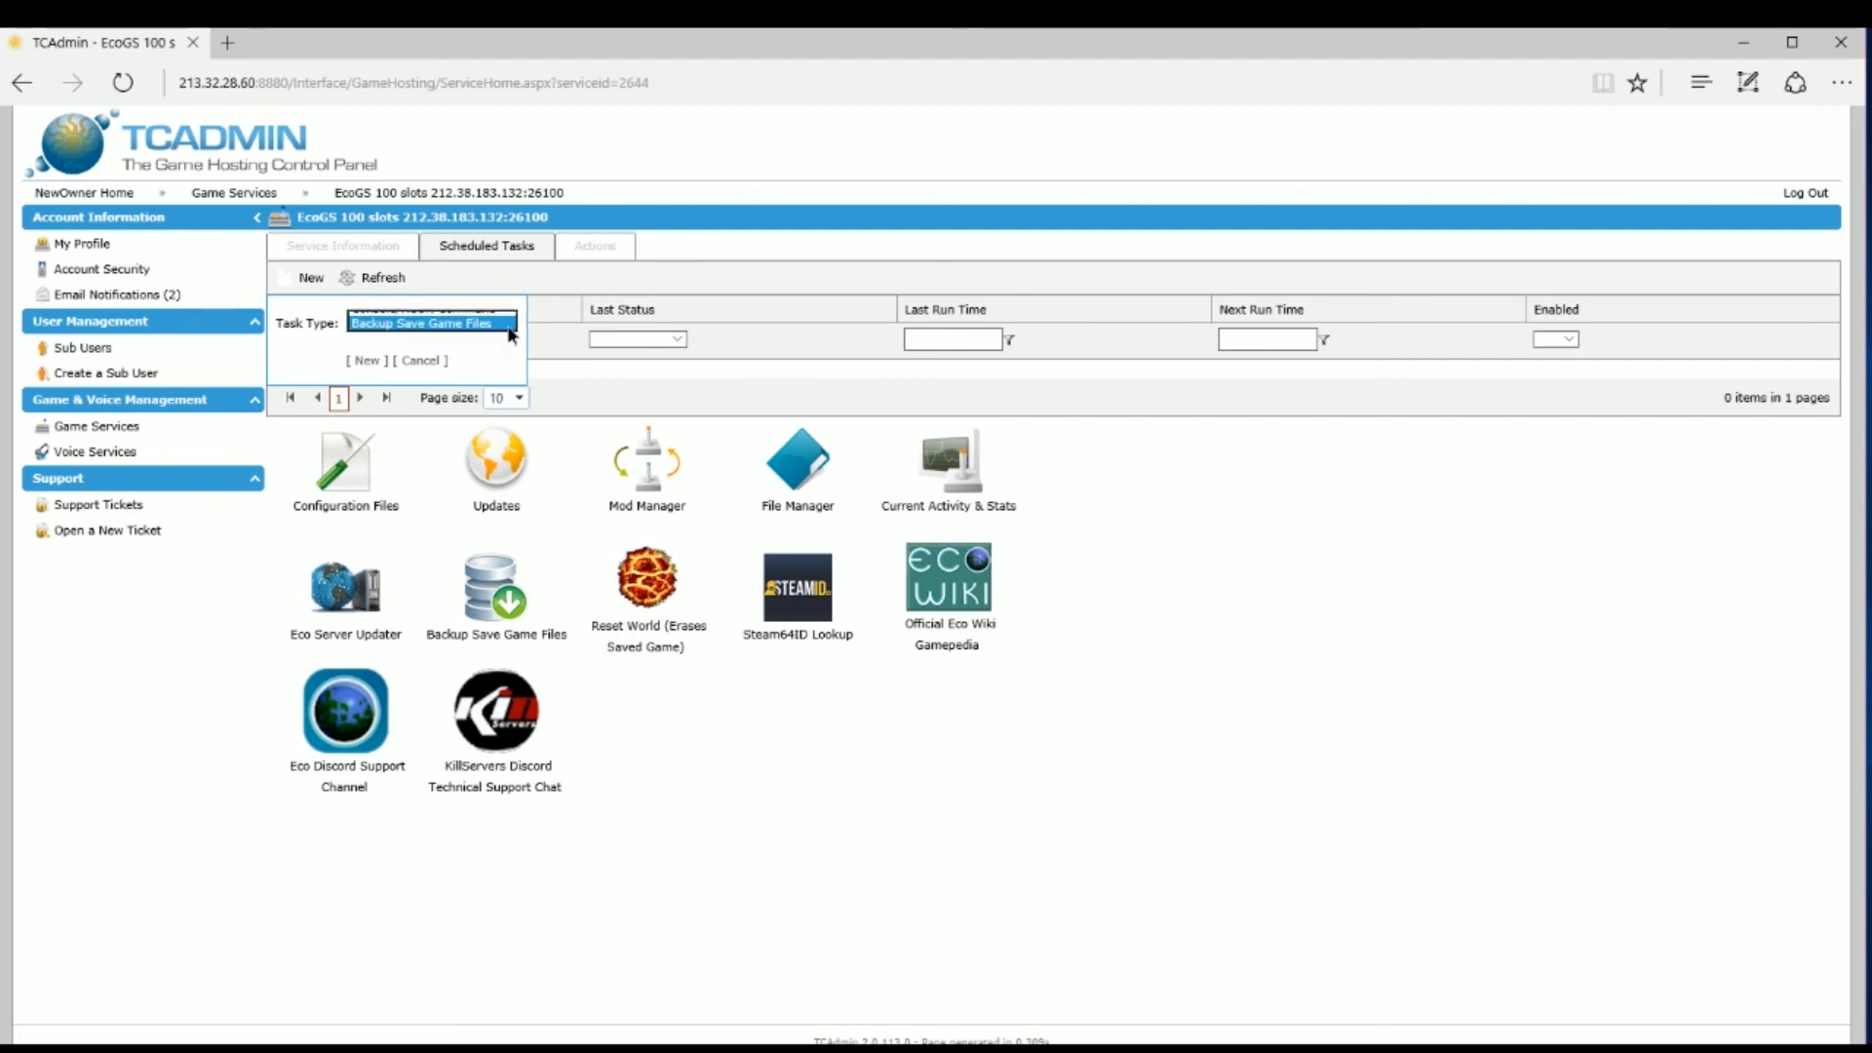
pyautogui.click(509, 329)
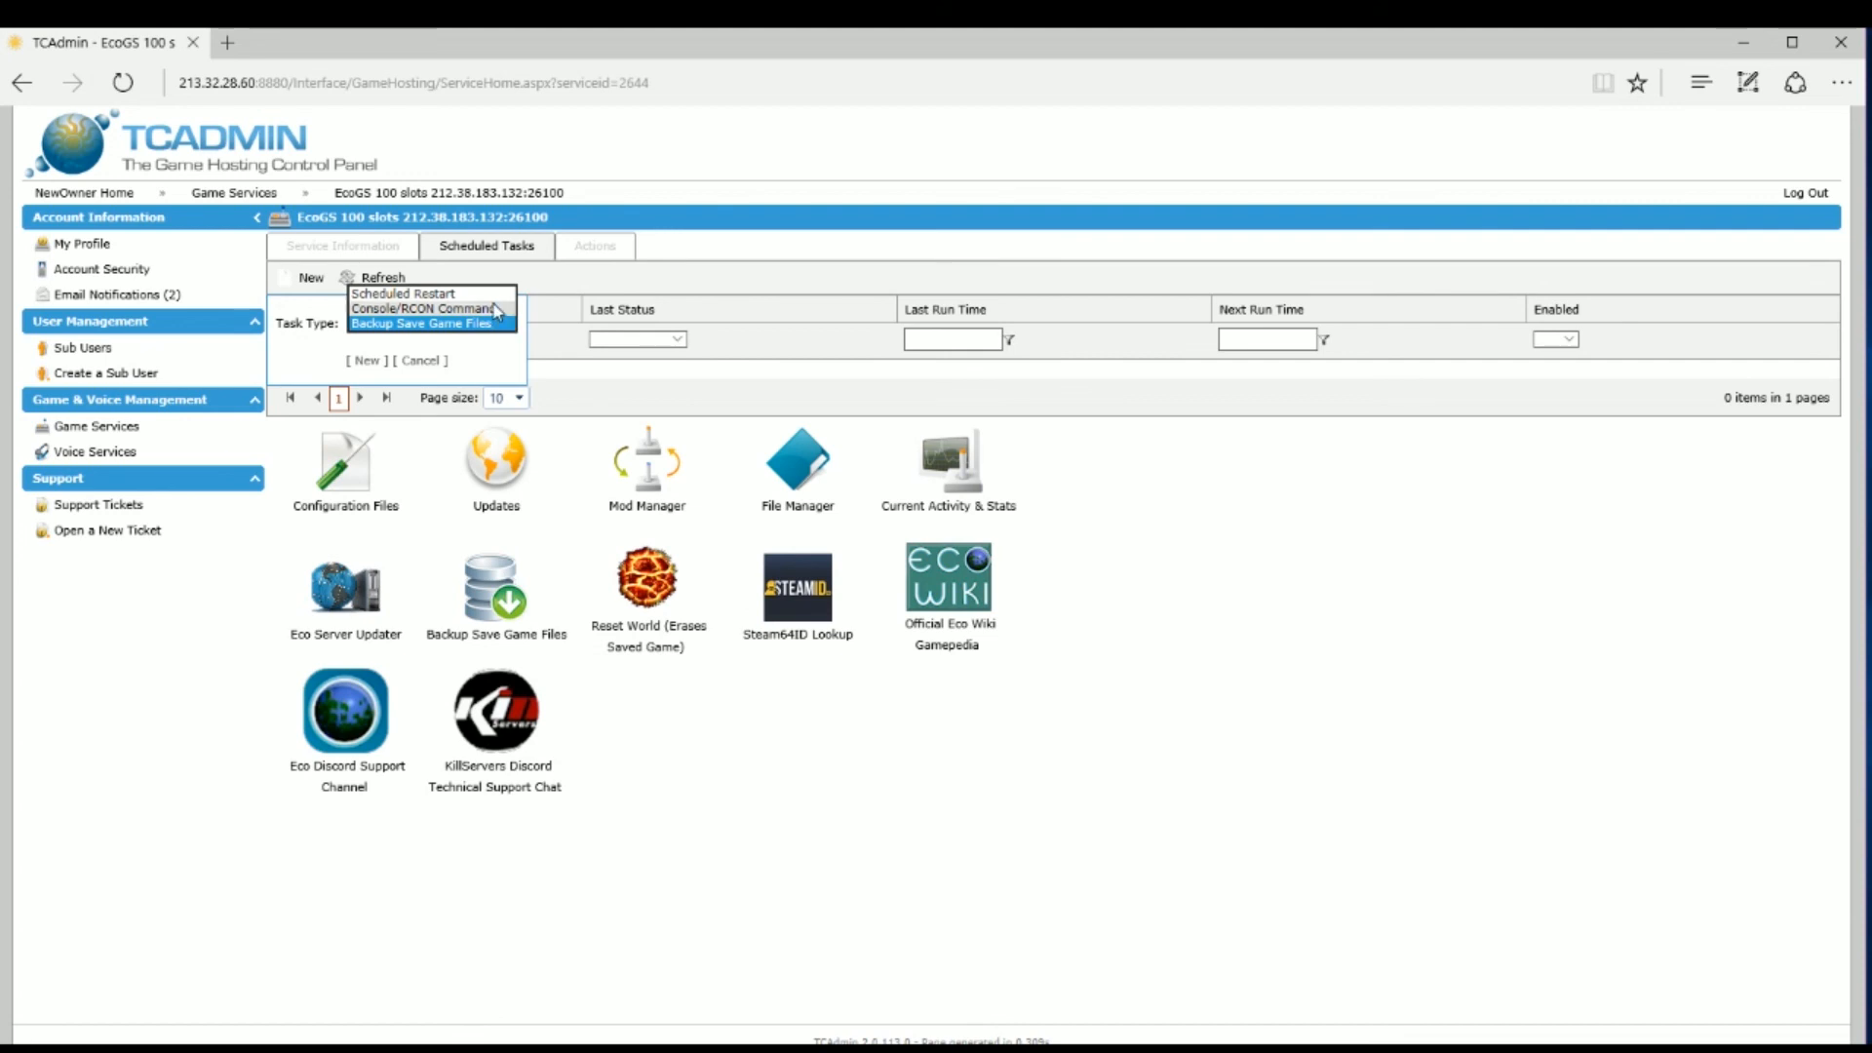
pyautogui.click(493, 296)
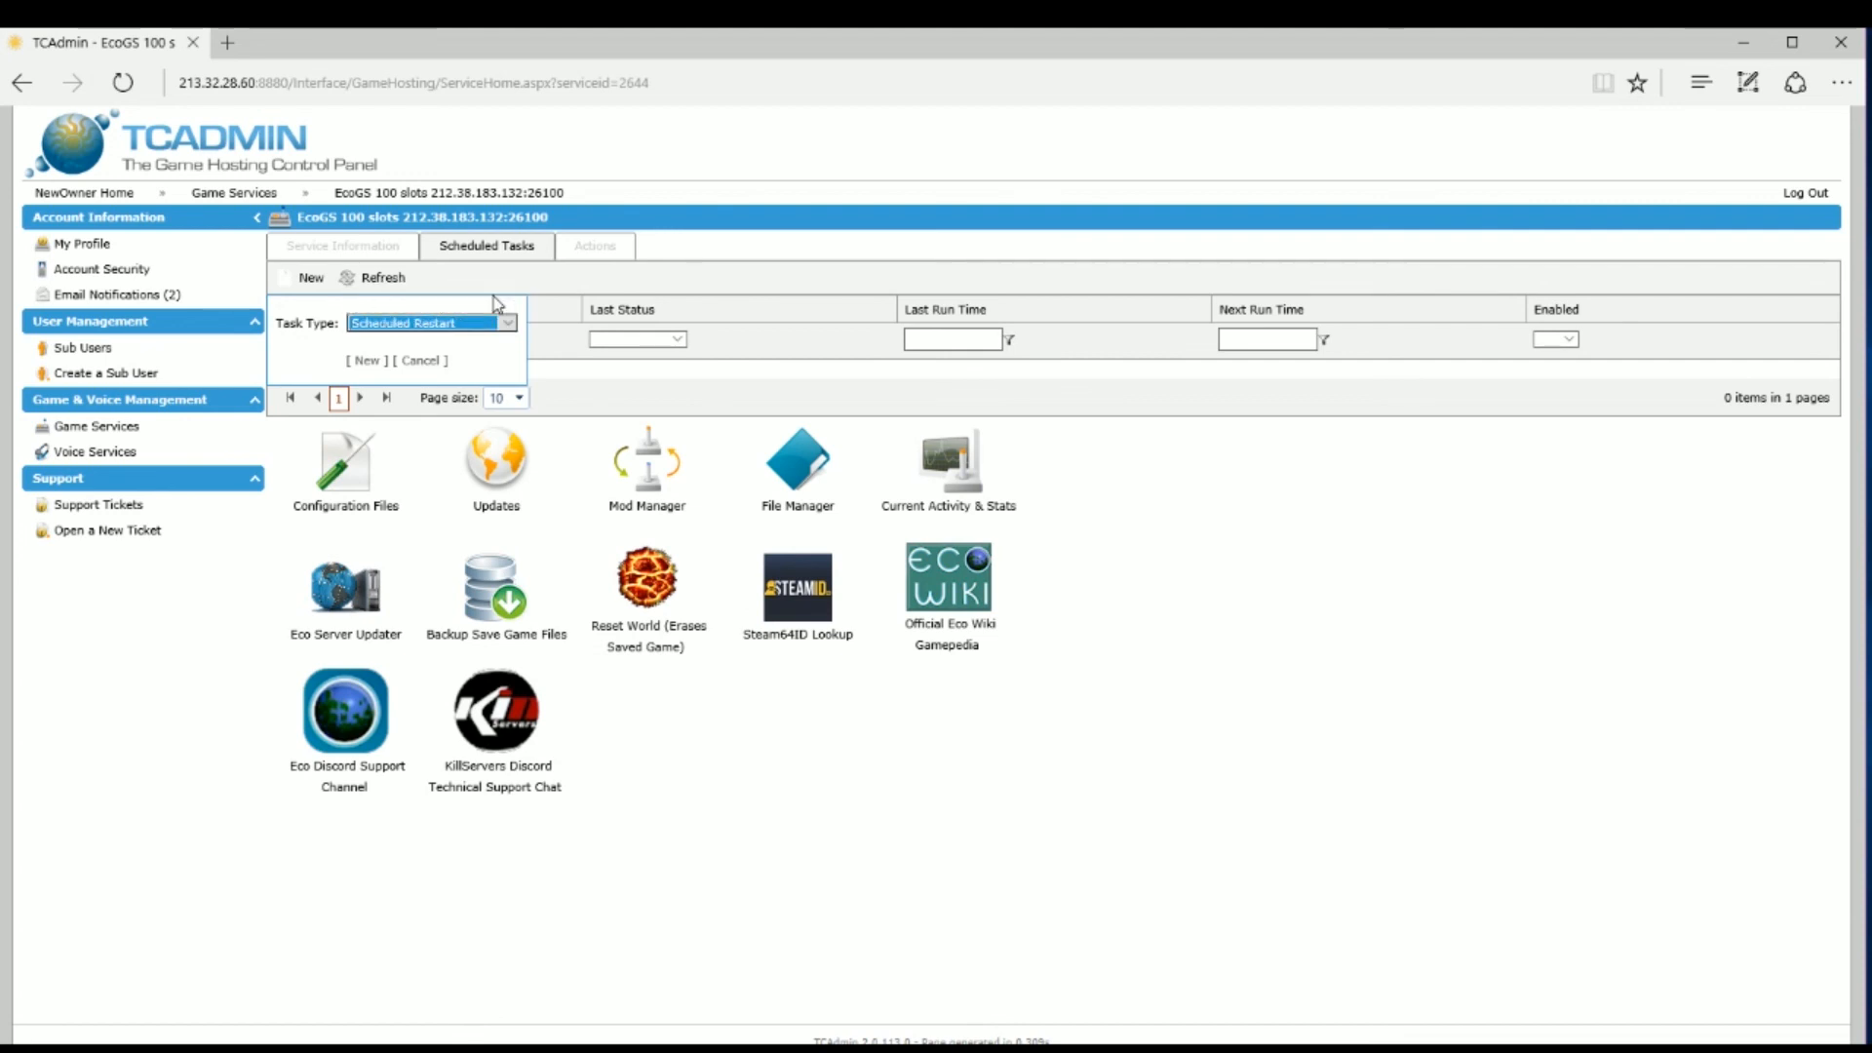
pyautogui.click(362, 360)
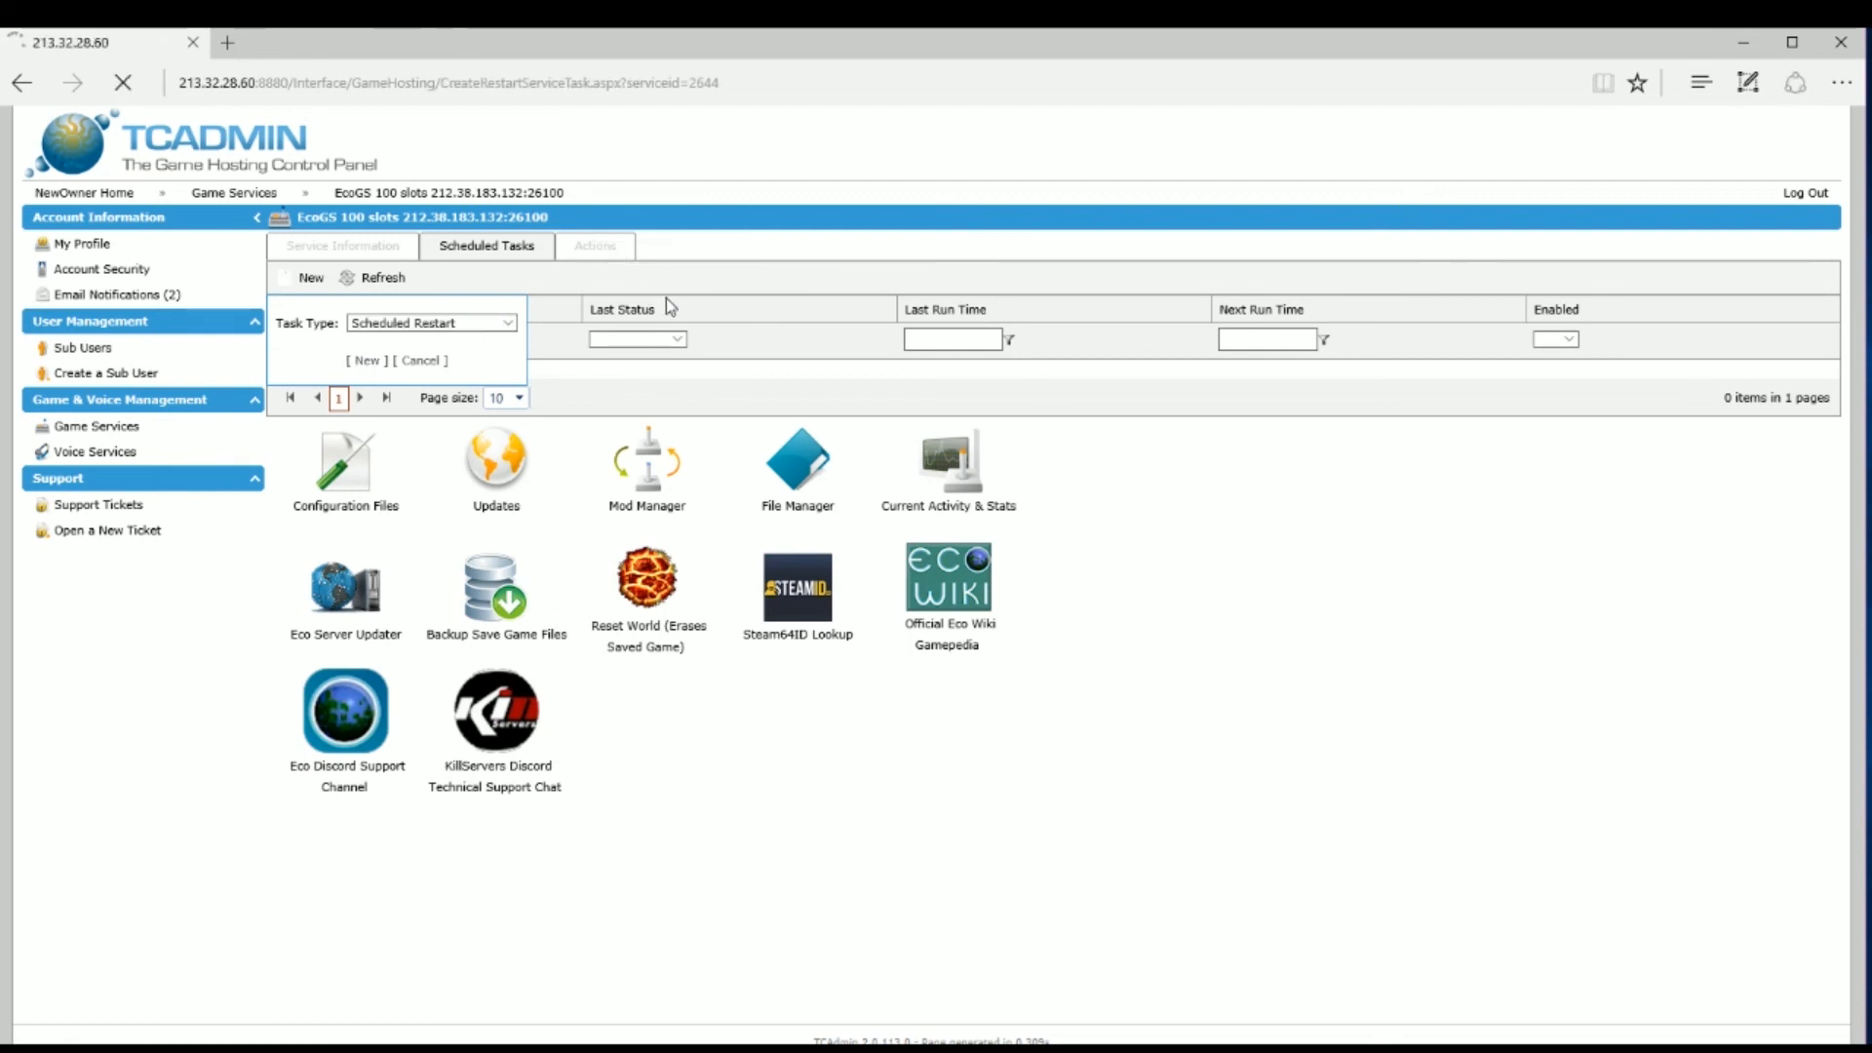
pyautogui.click(368, 360)
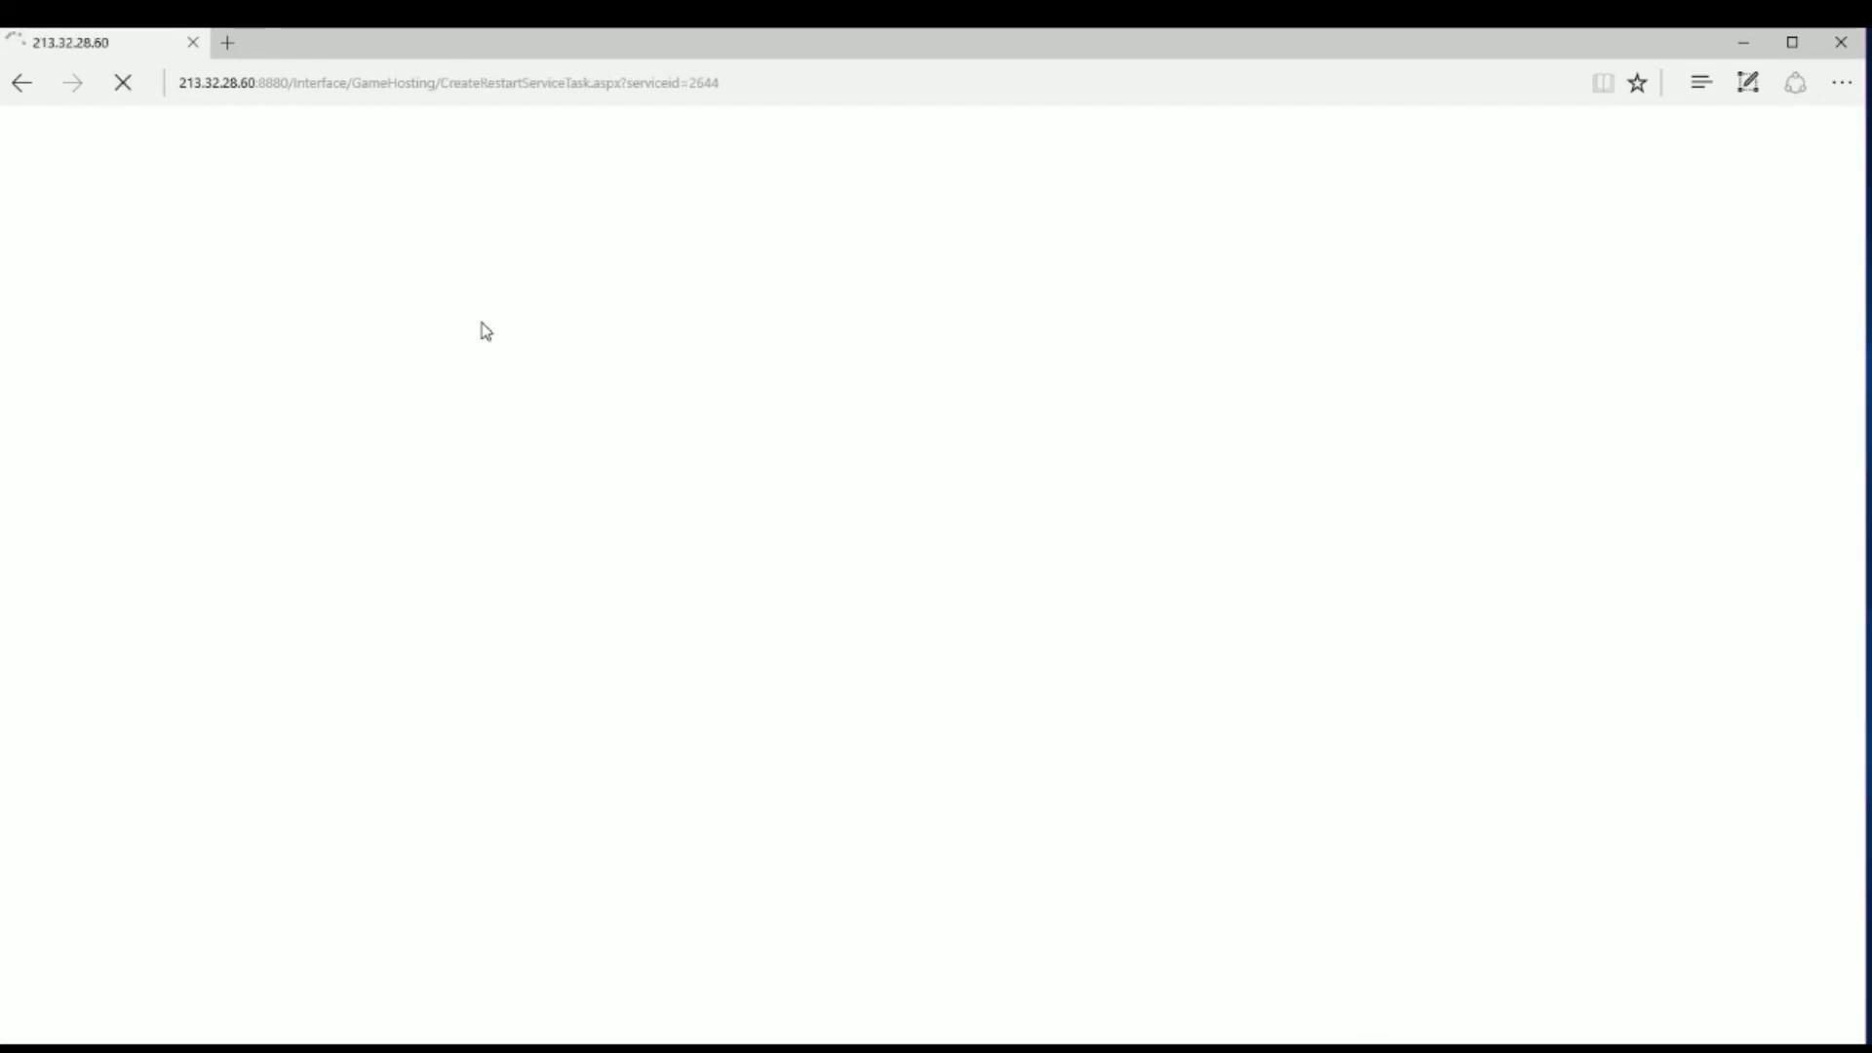
# Step: Schedule the restart Daily, recurring every 1 day with Repeat task left off, then view Advanced Options
pyautogui.moveTo(367, 195)
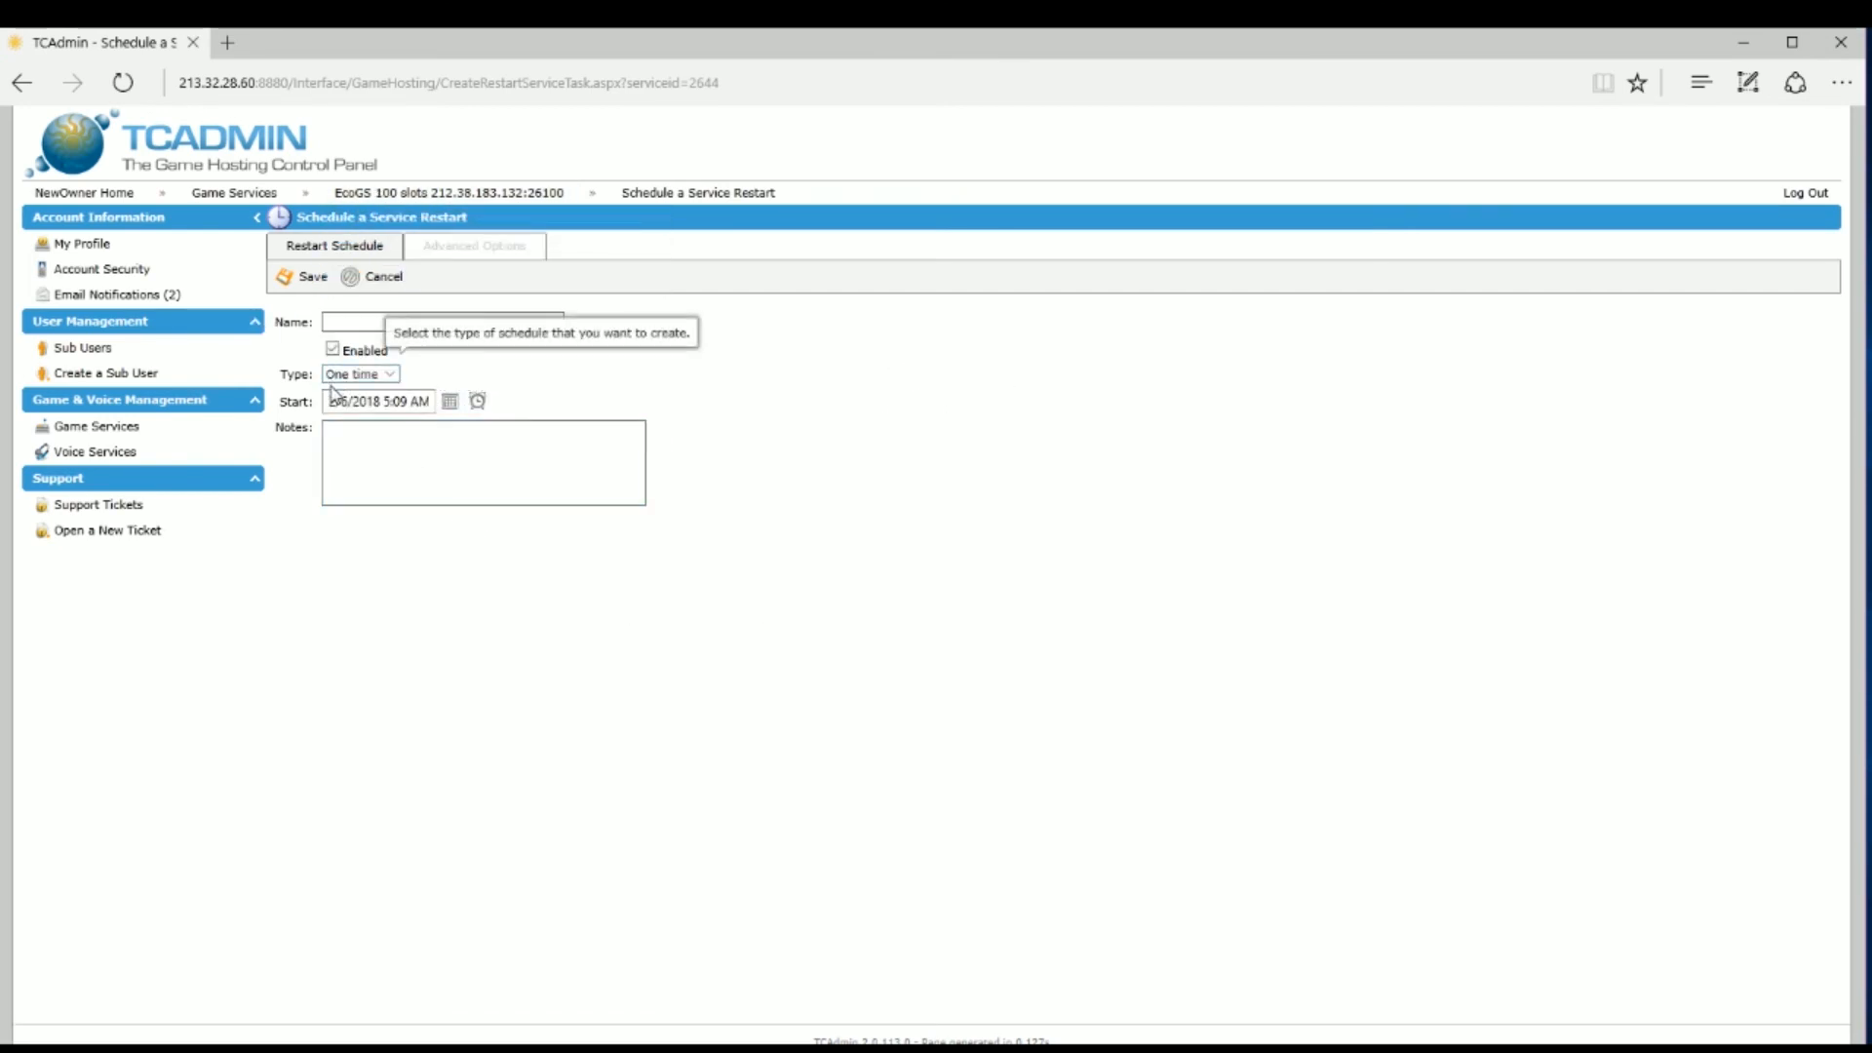
pyautogui.click(395, 383)
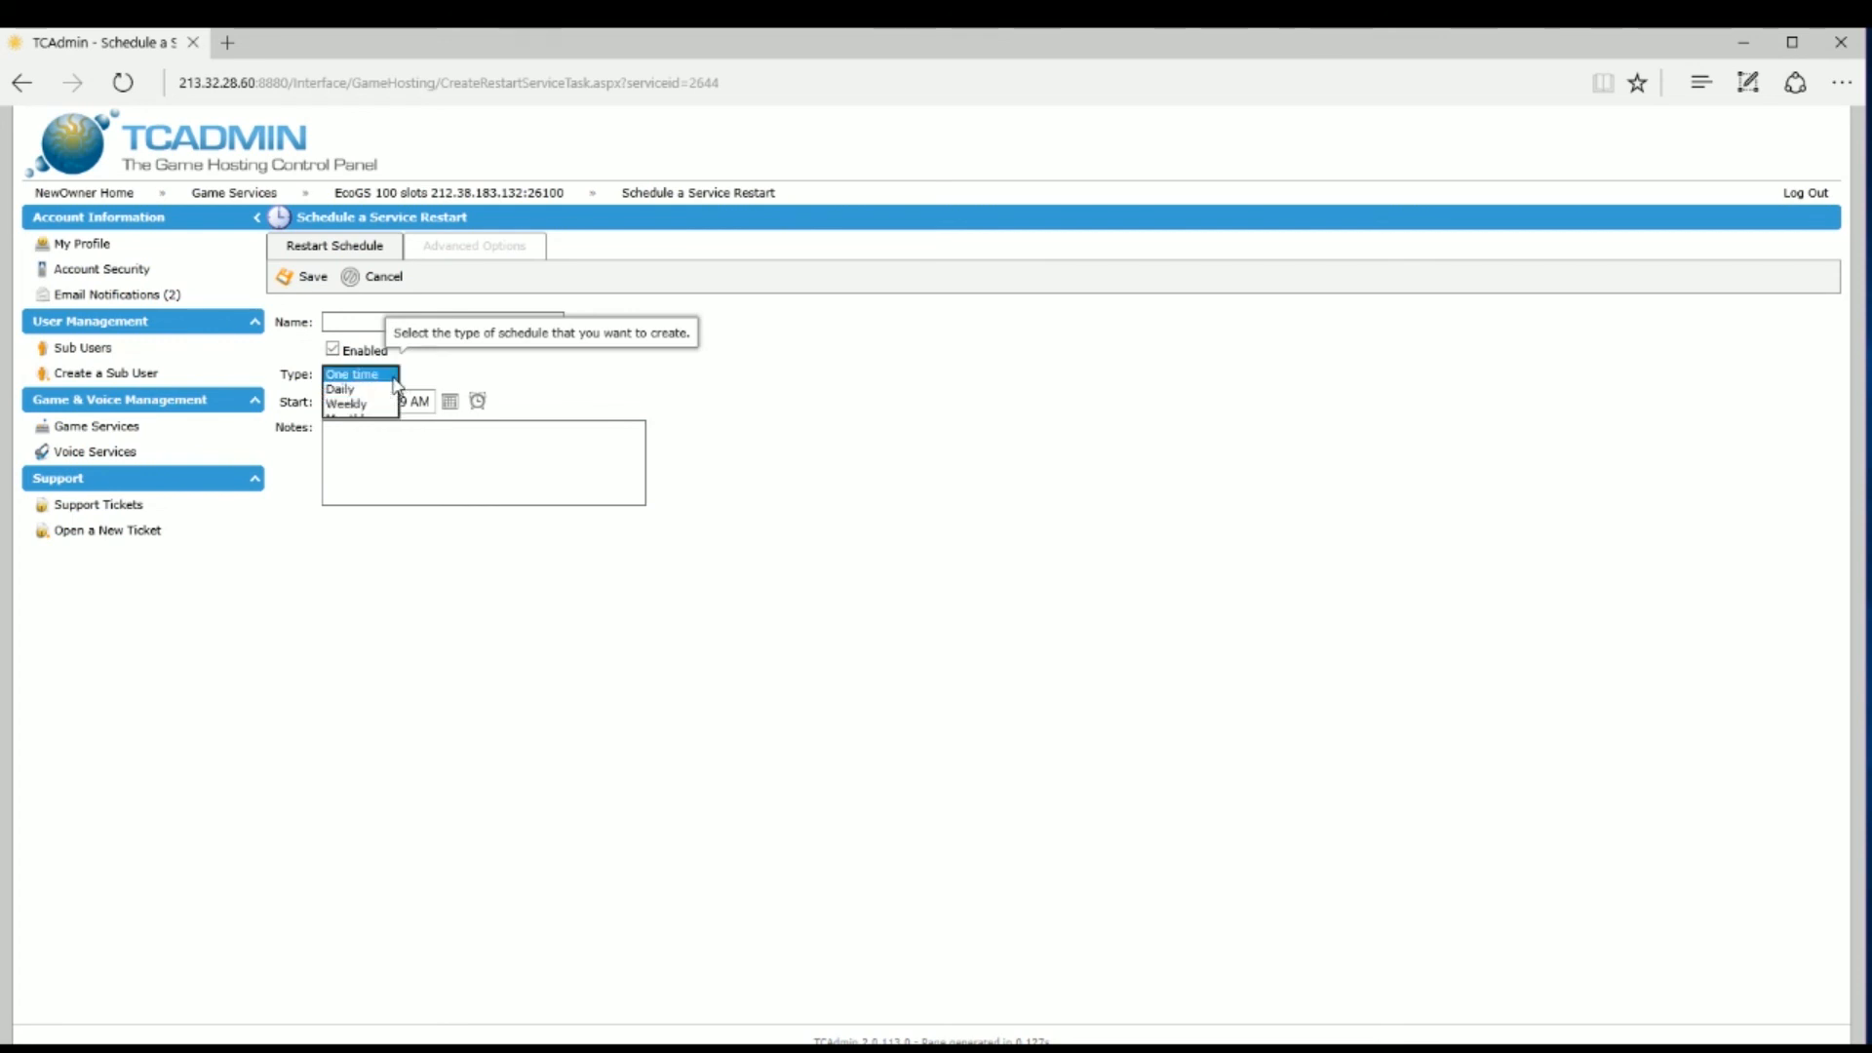
pyautogui.click(356, 388)
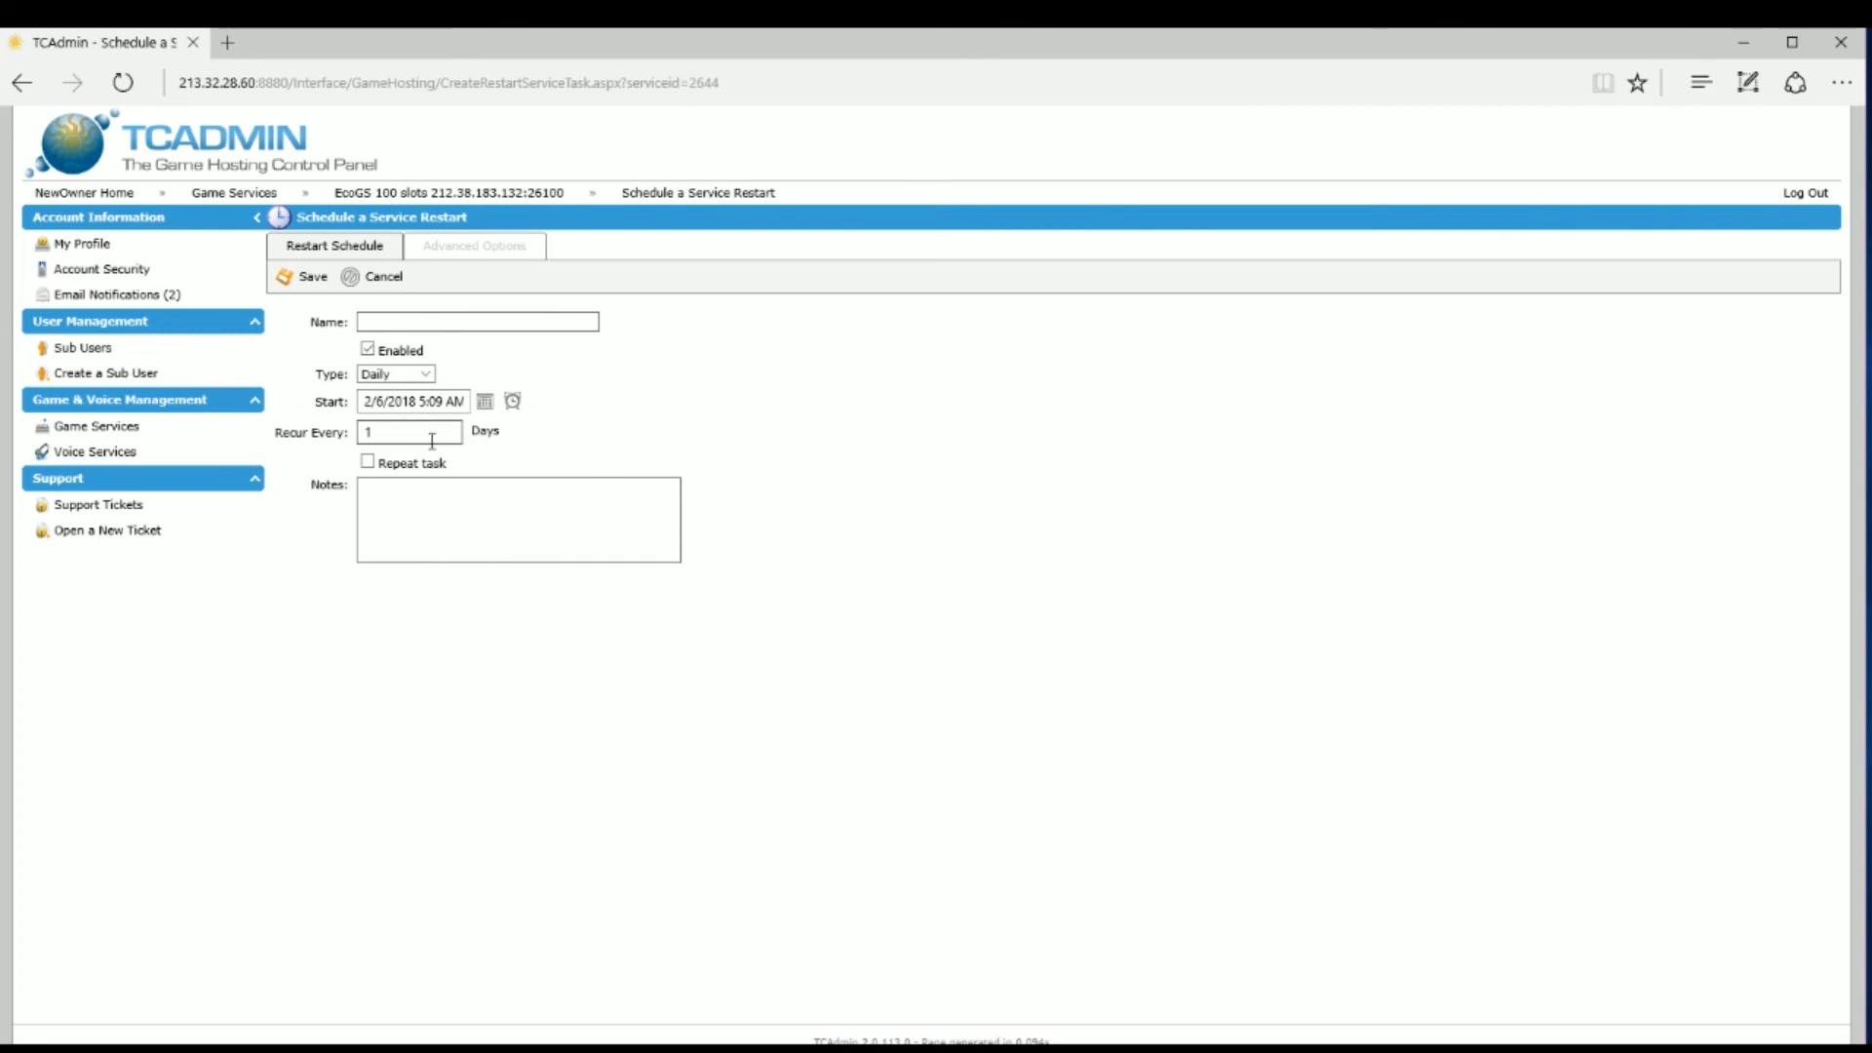
pyautogui.moveTo(368, 466)
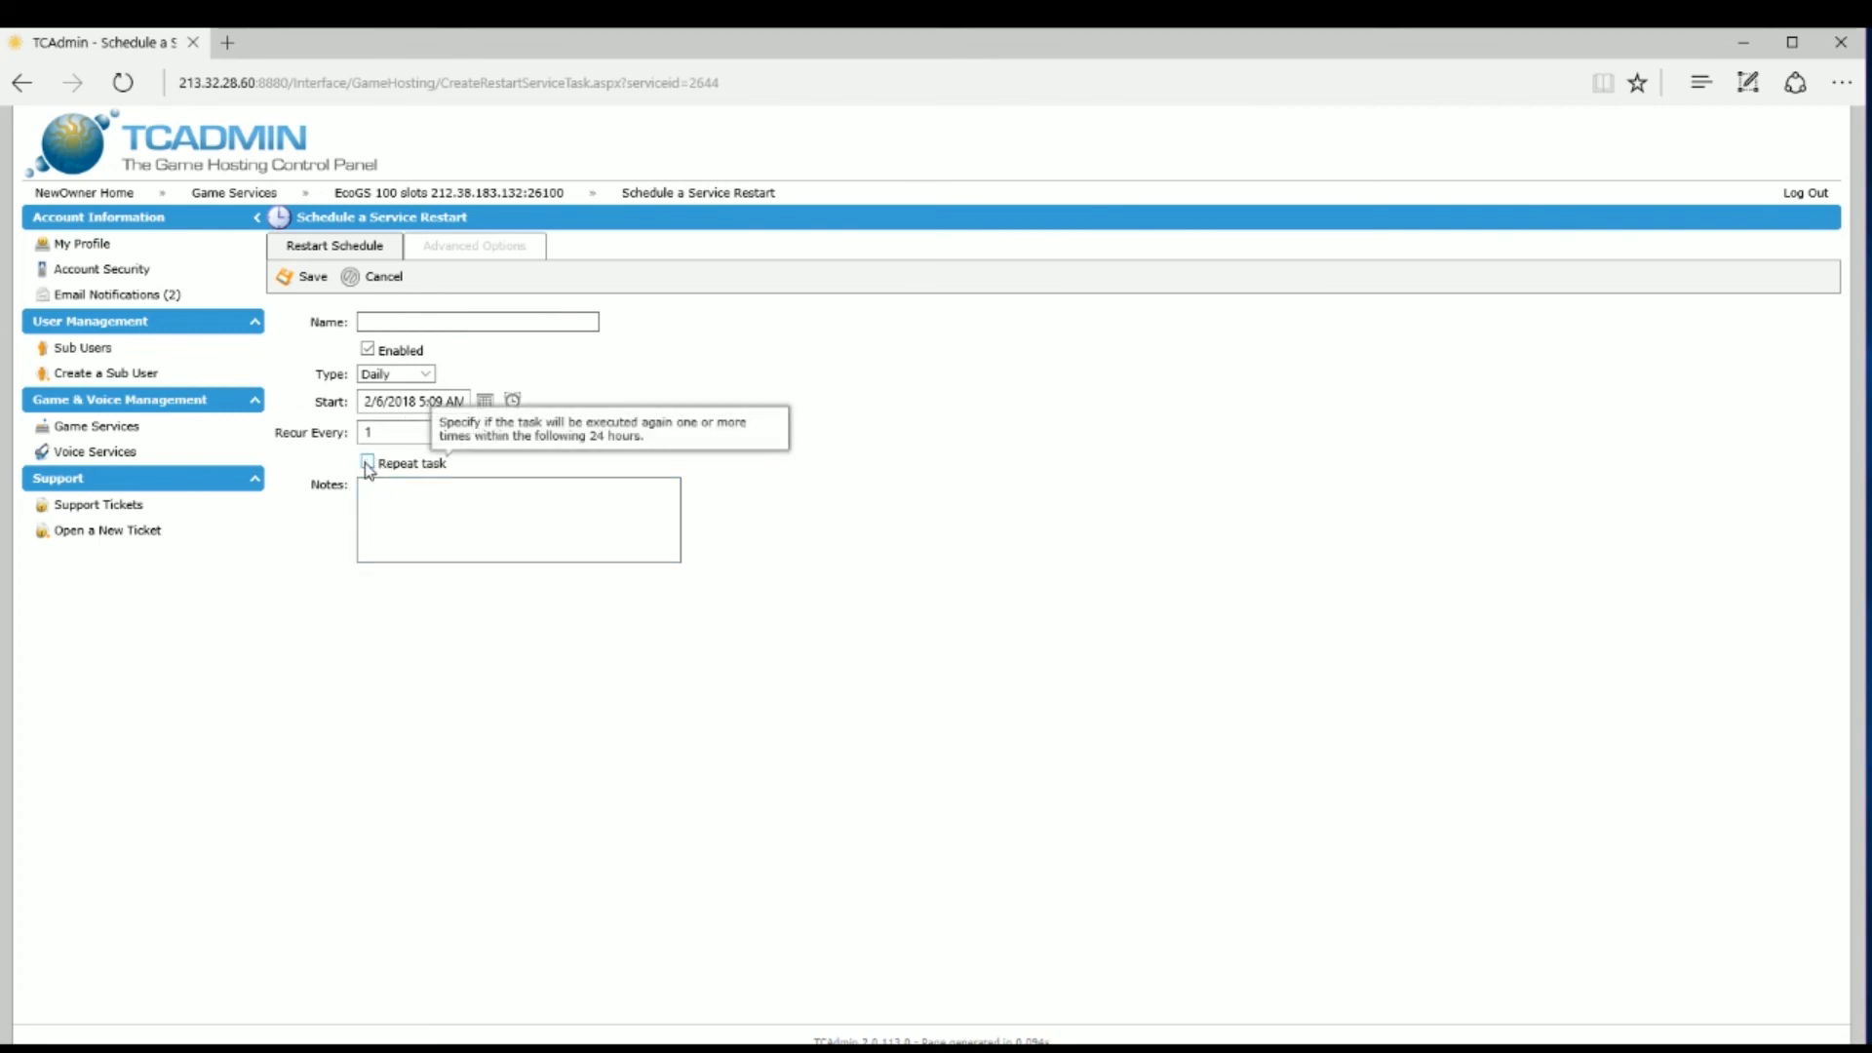
pyautogui.click(368, 463)
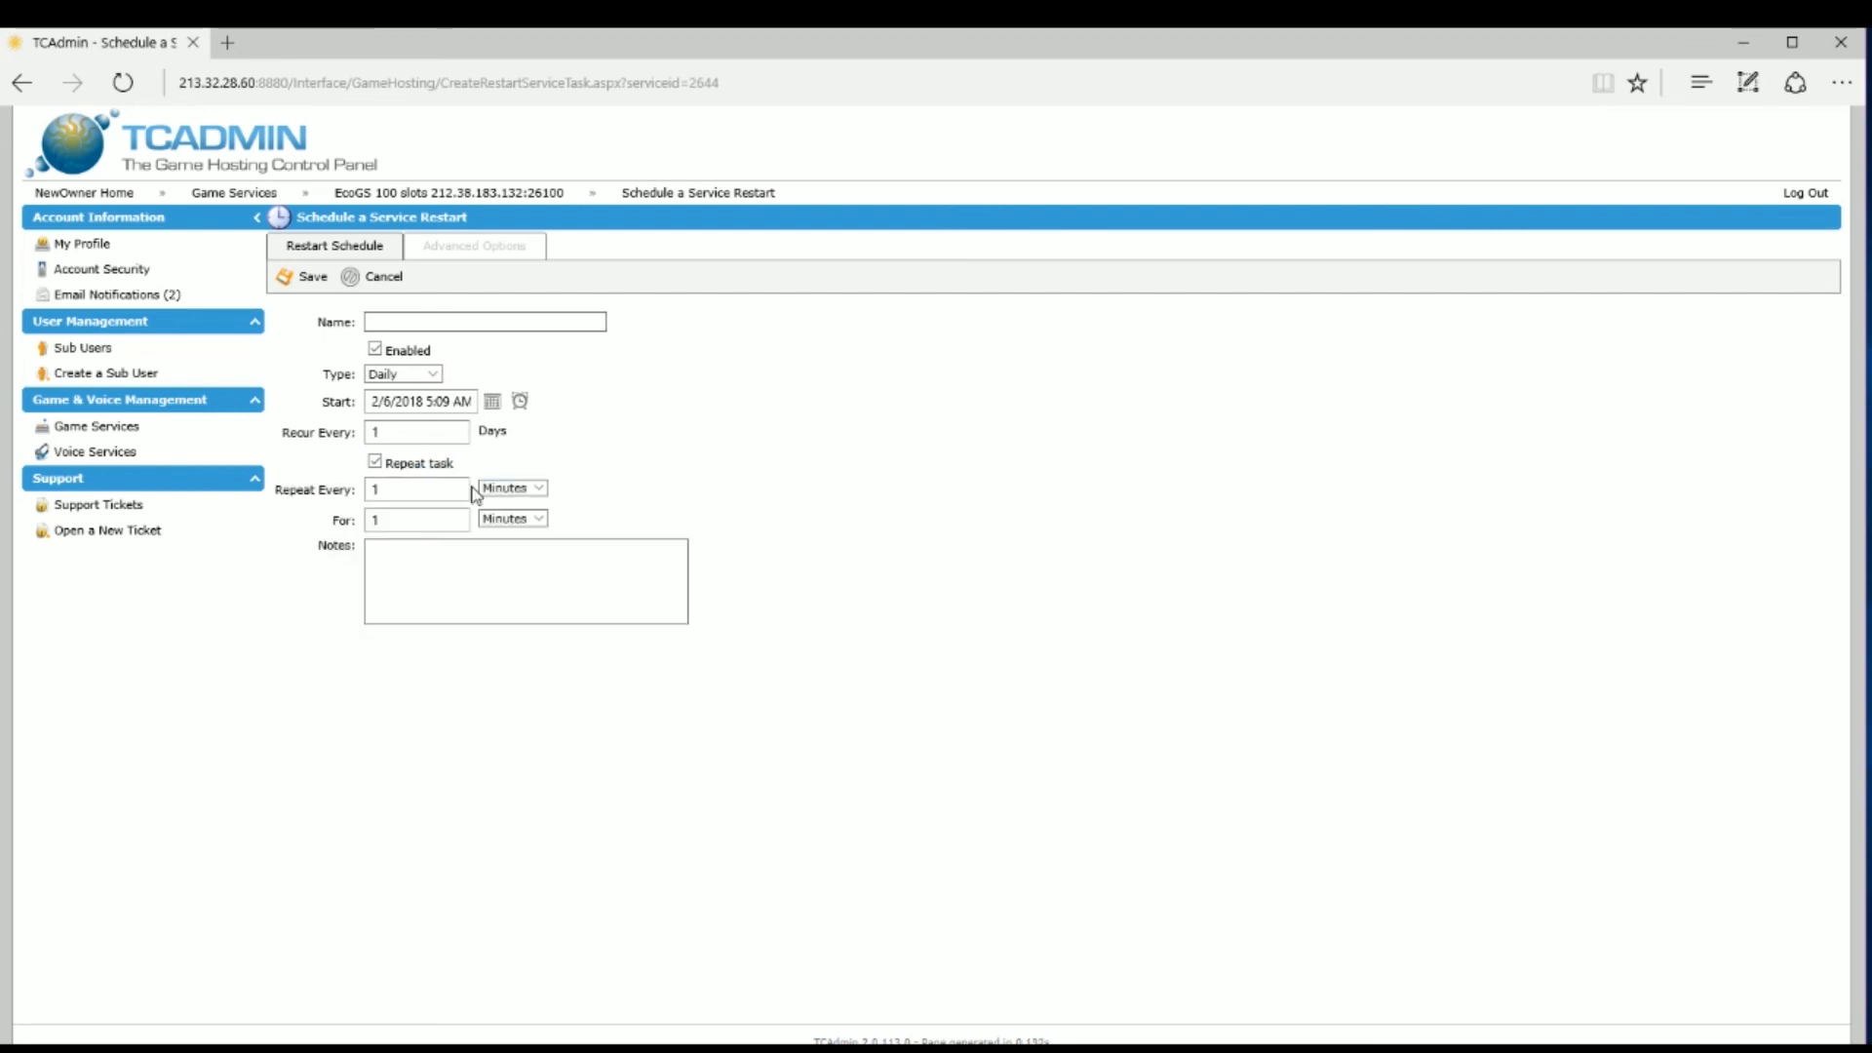
pyautogui.click(375, 462)
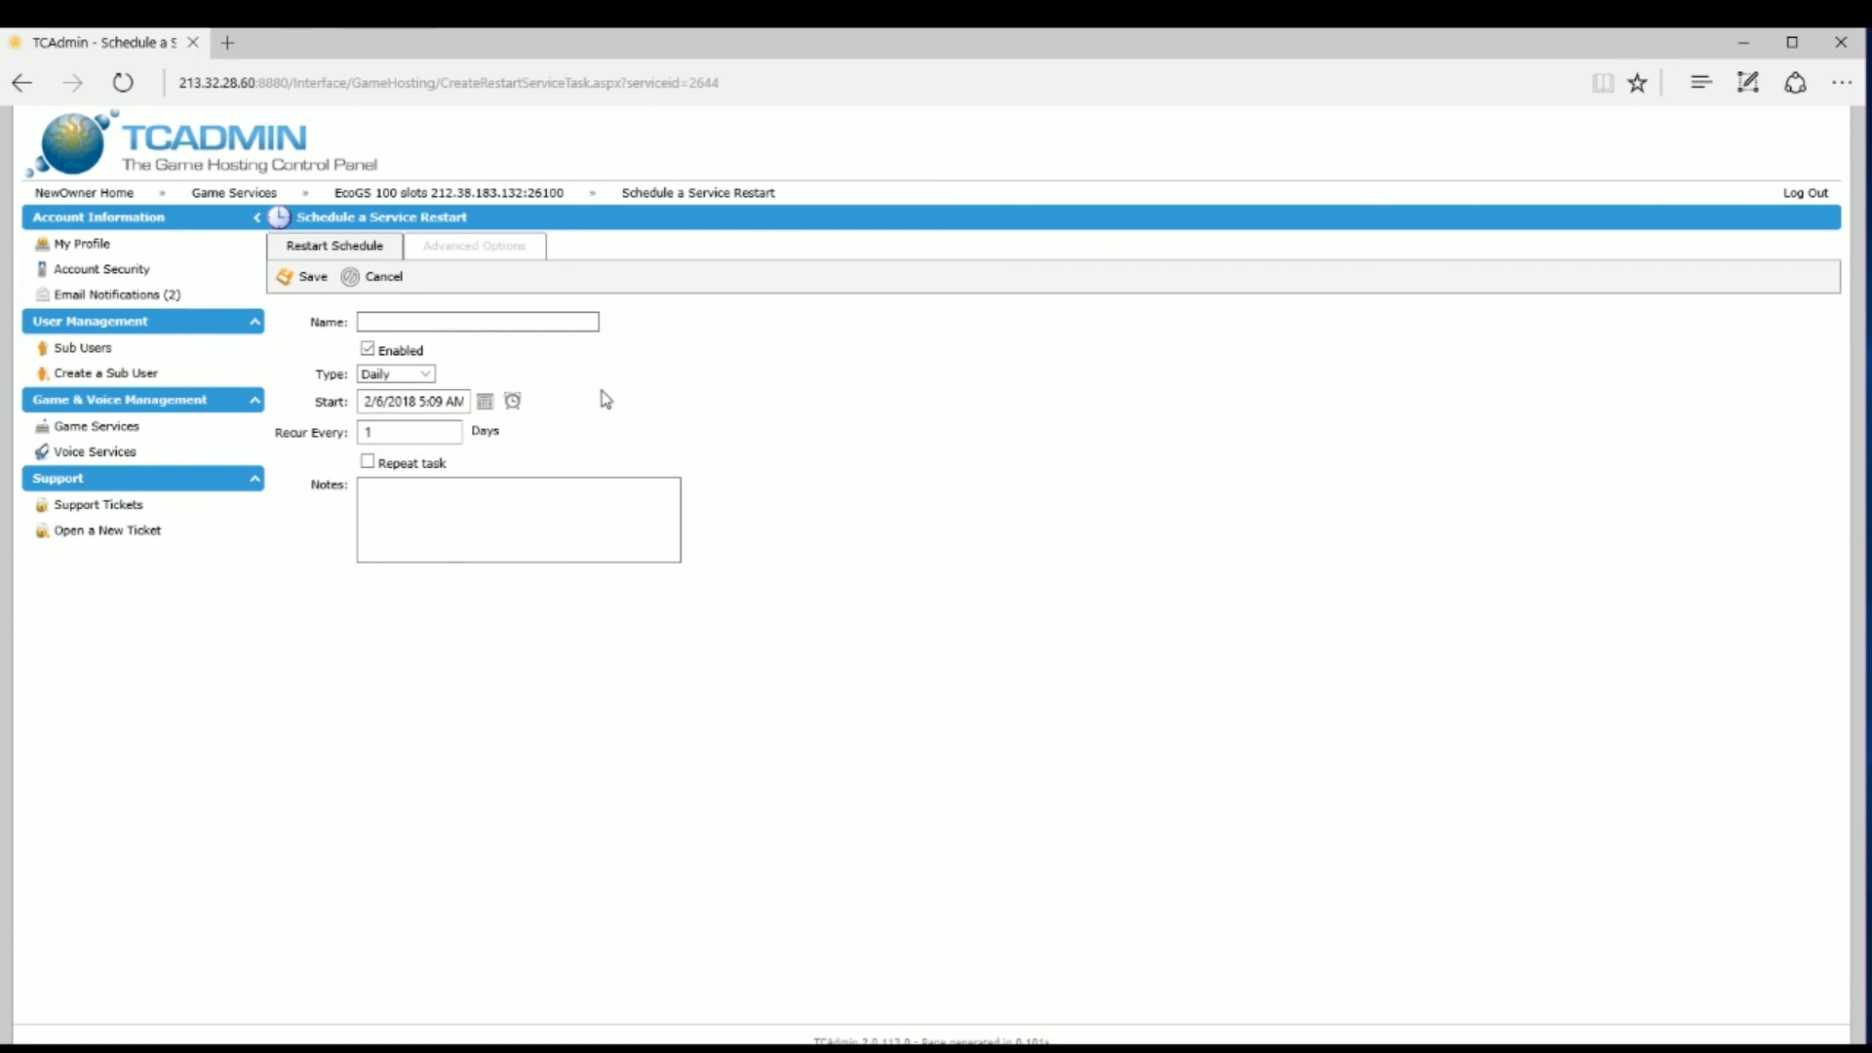
pyautogui.click(526, 267)
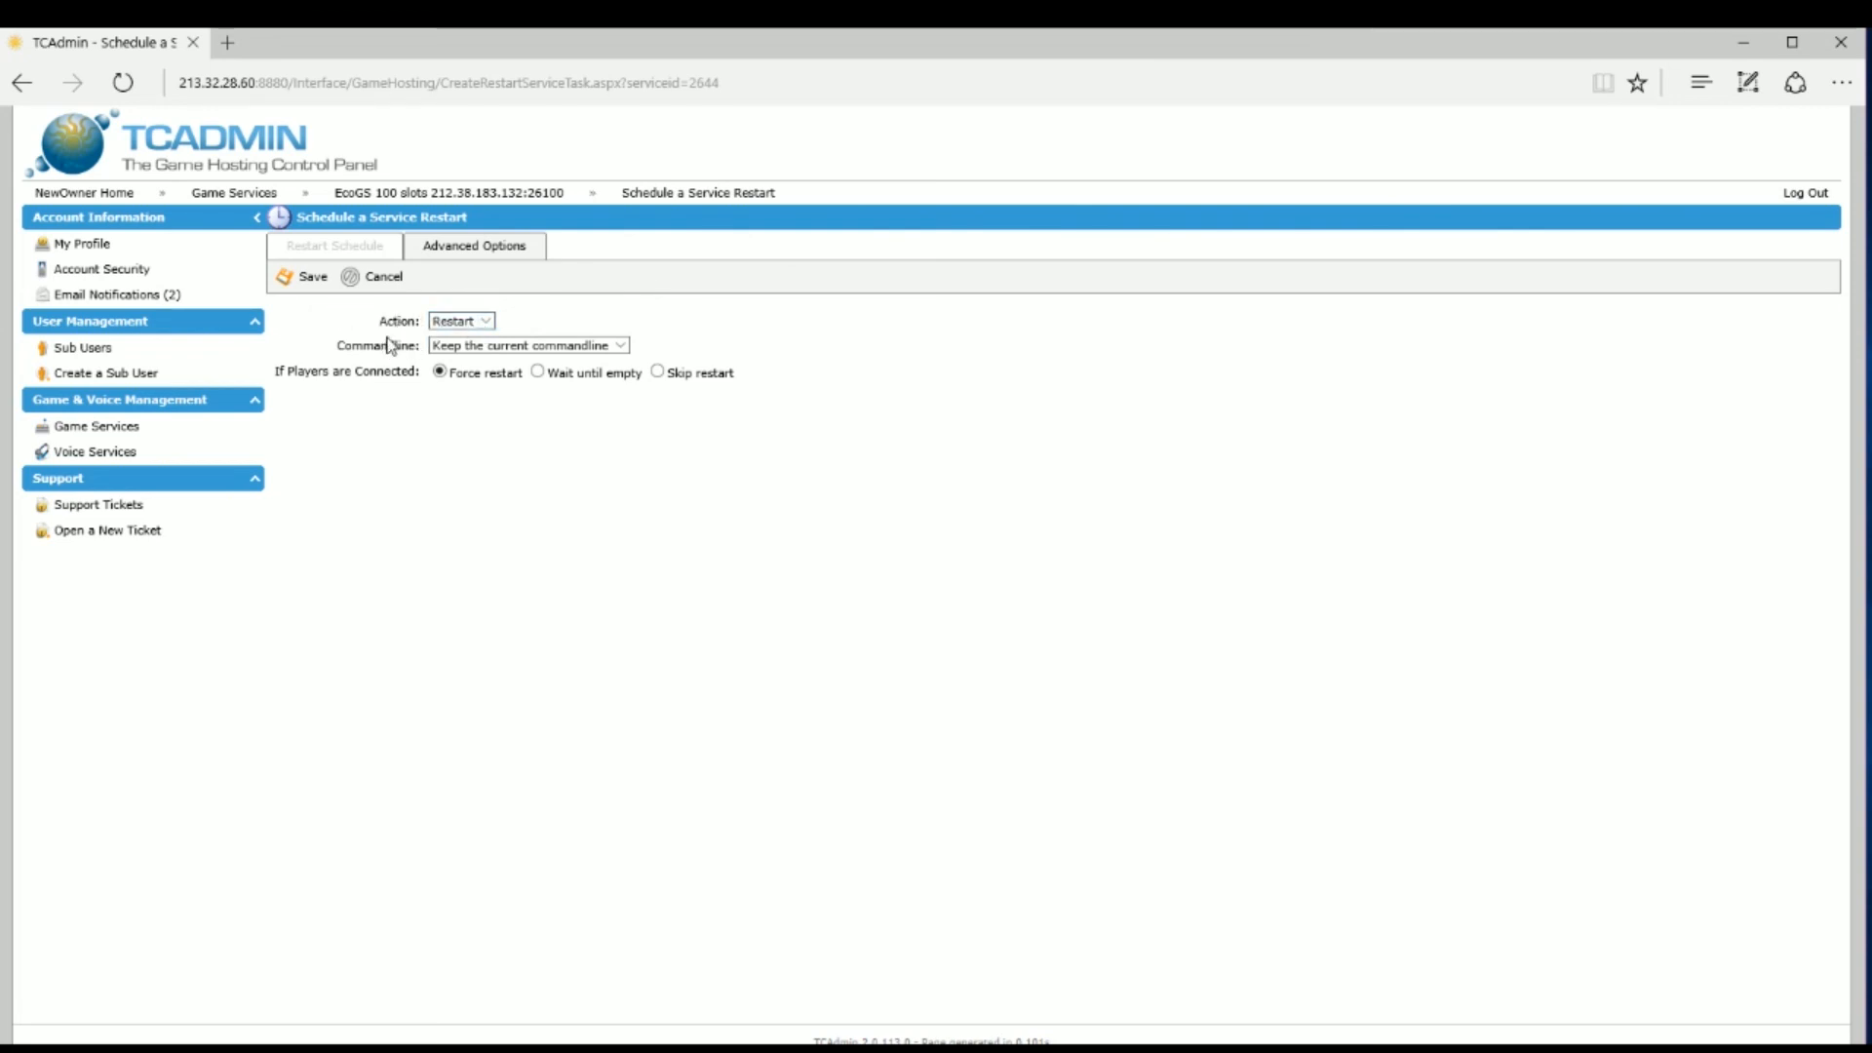
# Step: Keep Restart as the scheduled action and return to the EcoGS 100 slots service page
pyautogui.click(491, 325)
pyautogui.click(550, 314)
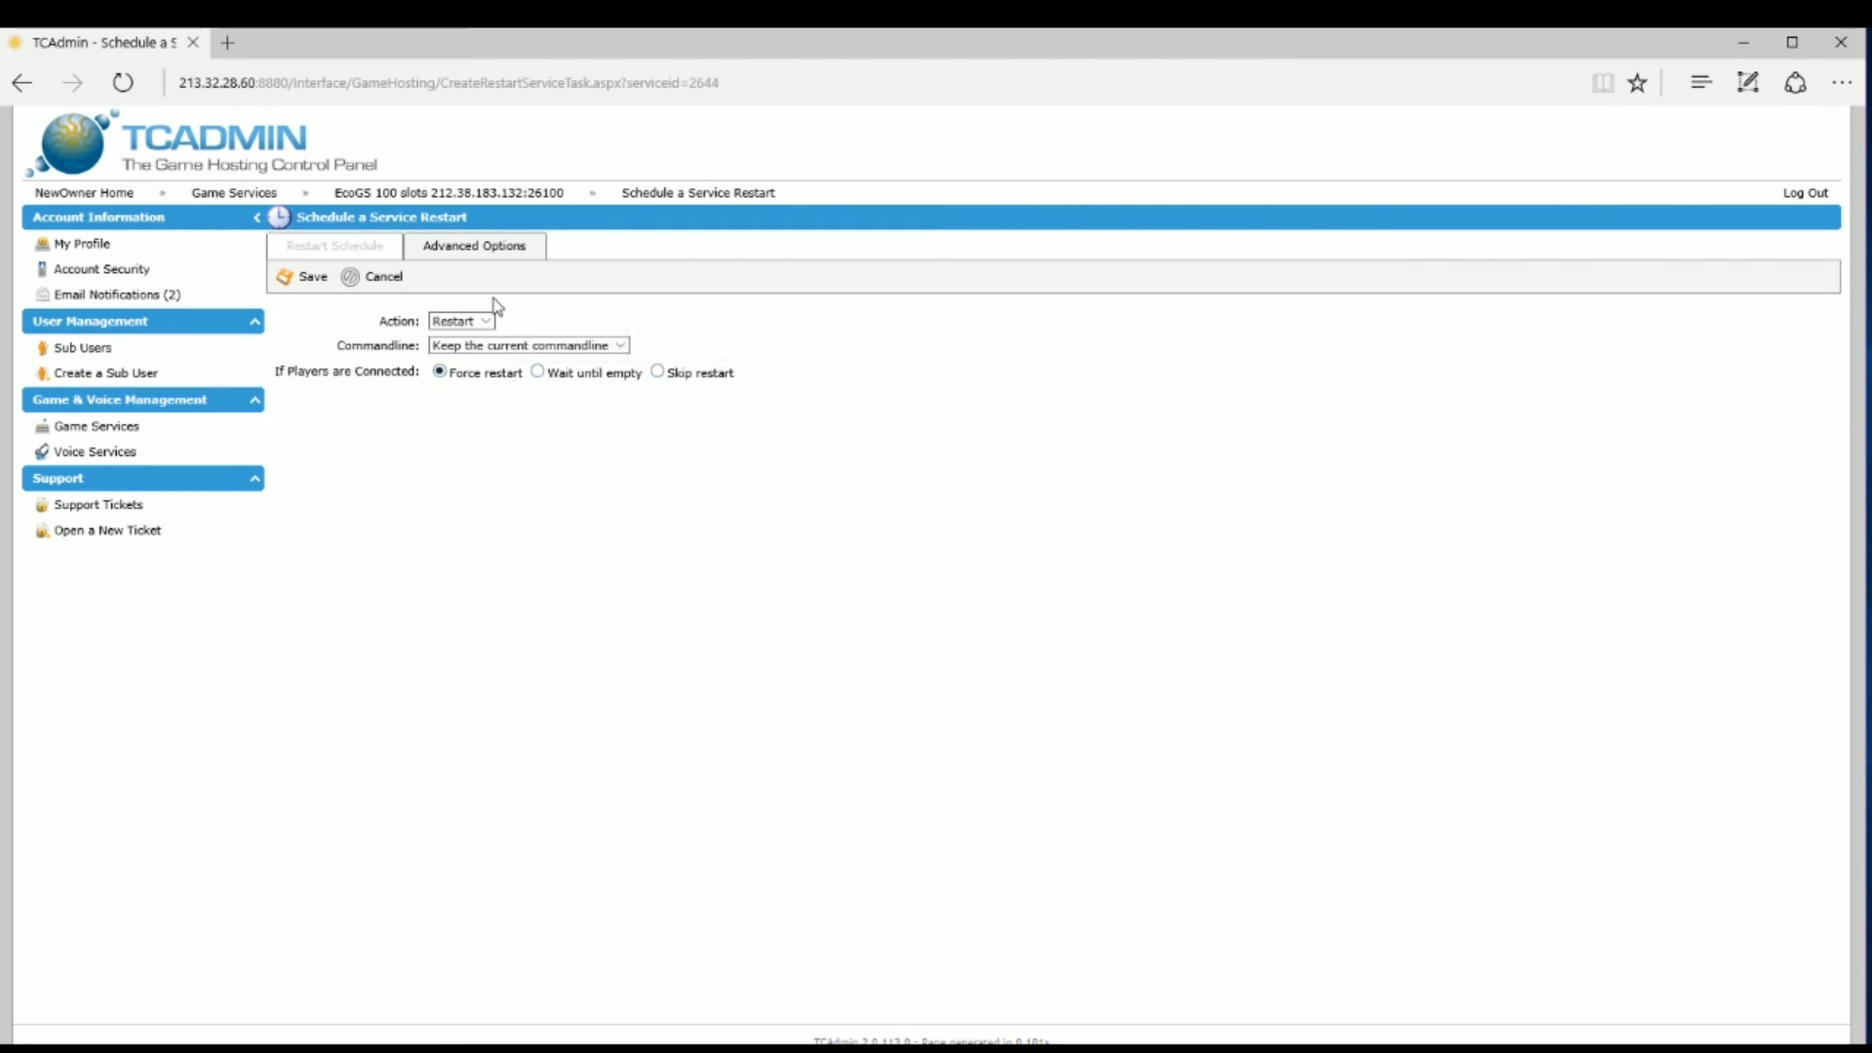
pyautogui.click(543, 196)
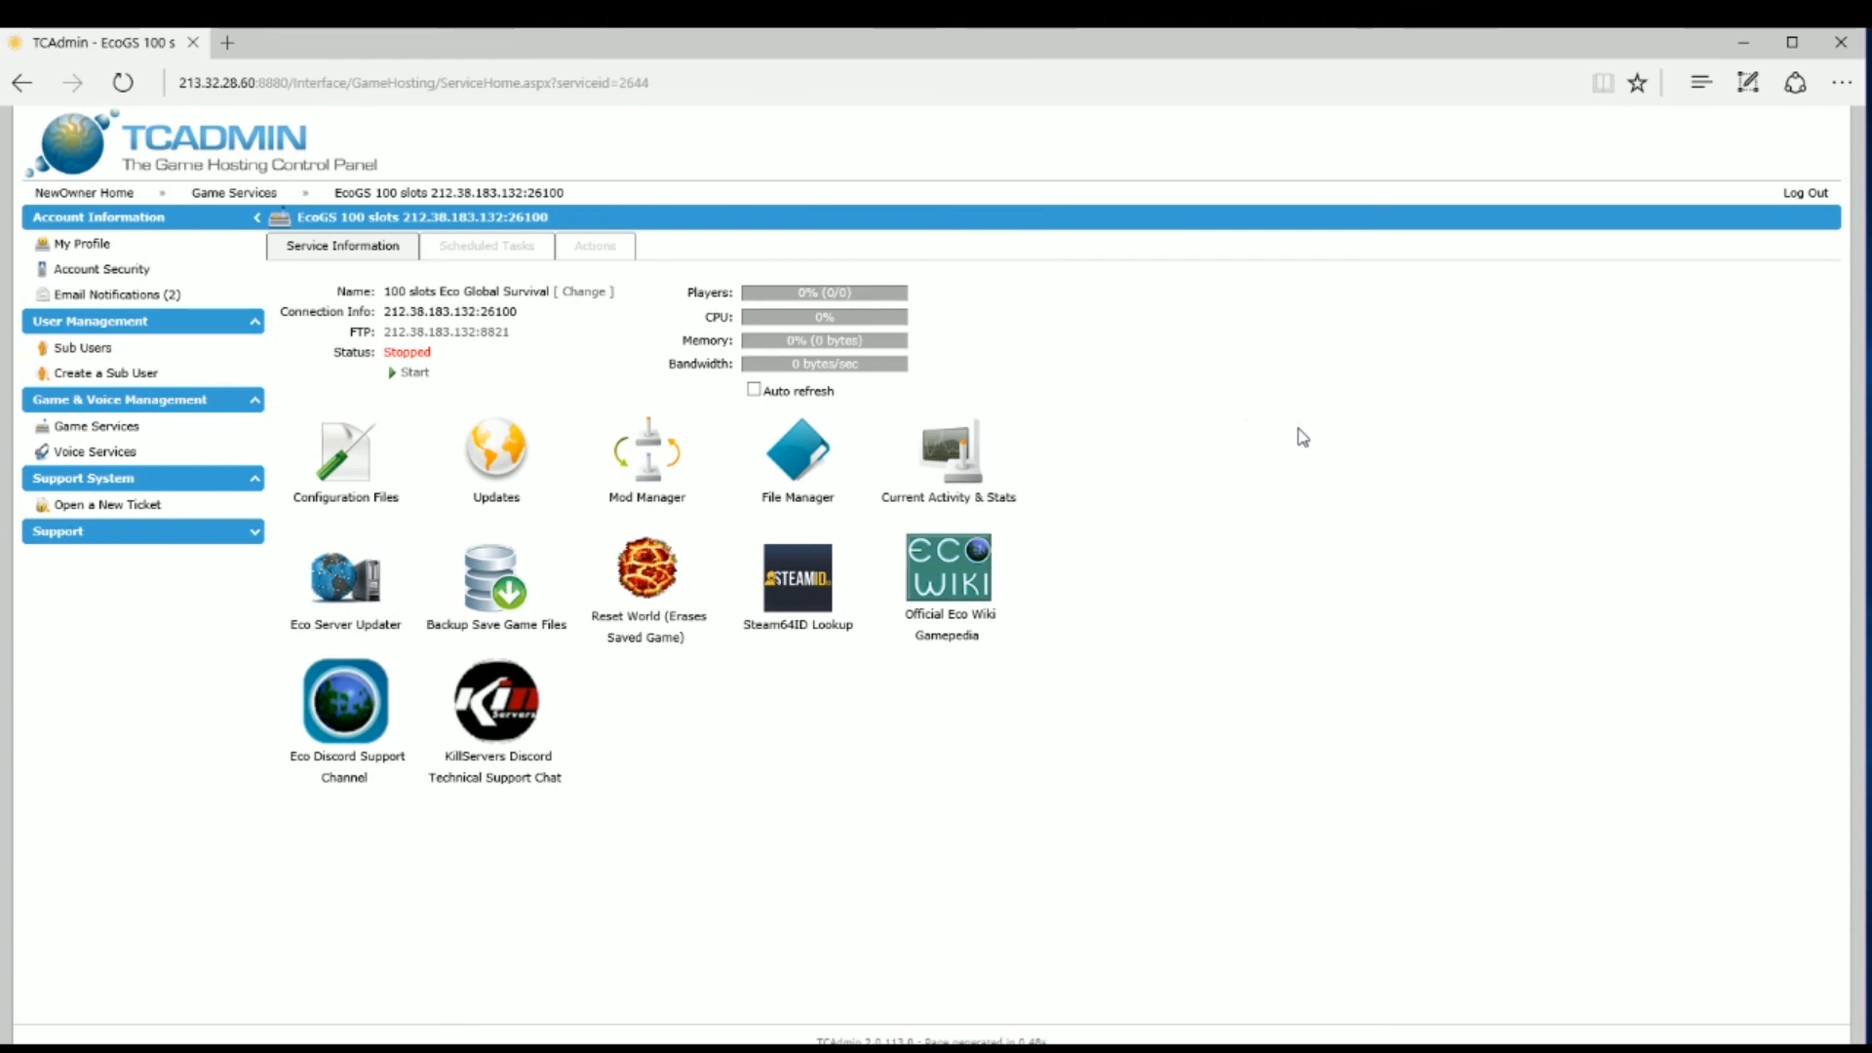
# Step: Start the stopped EcoGS server from the Status section of its service page
pyautogui.click(413, 374)
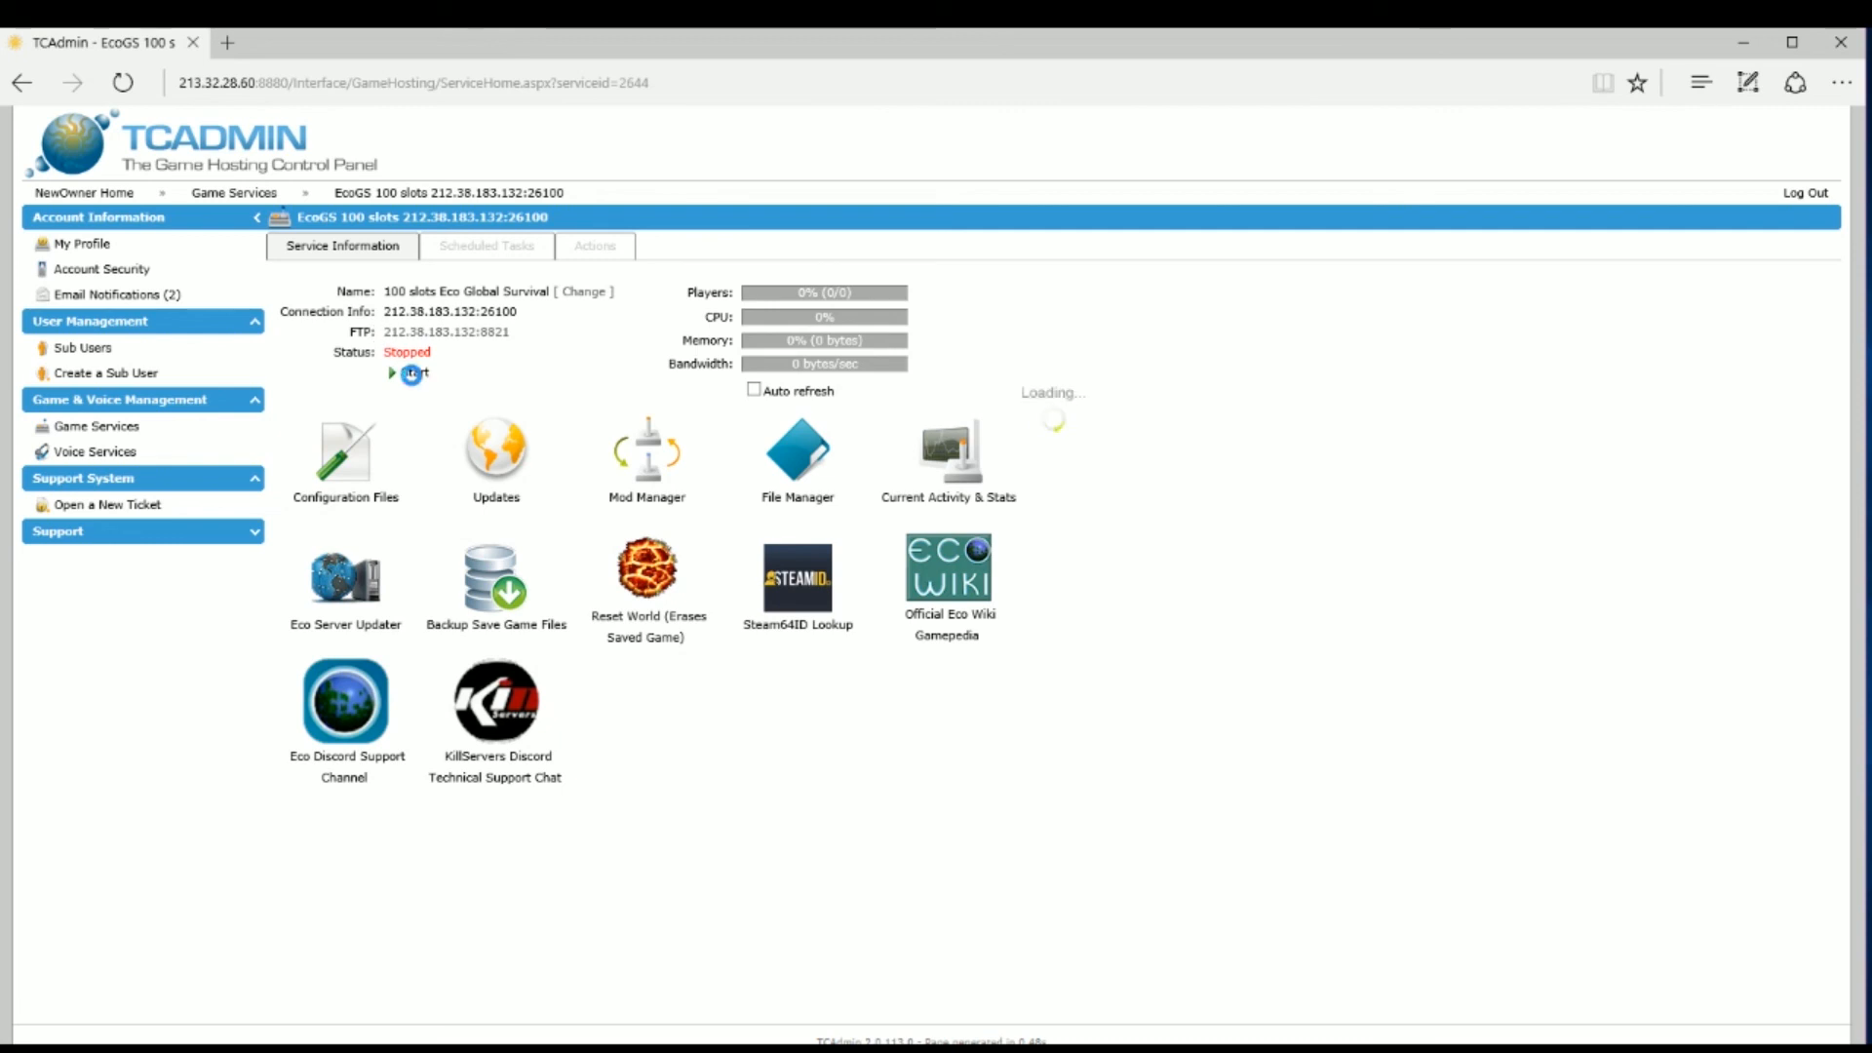